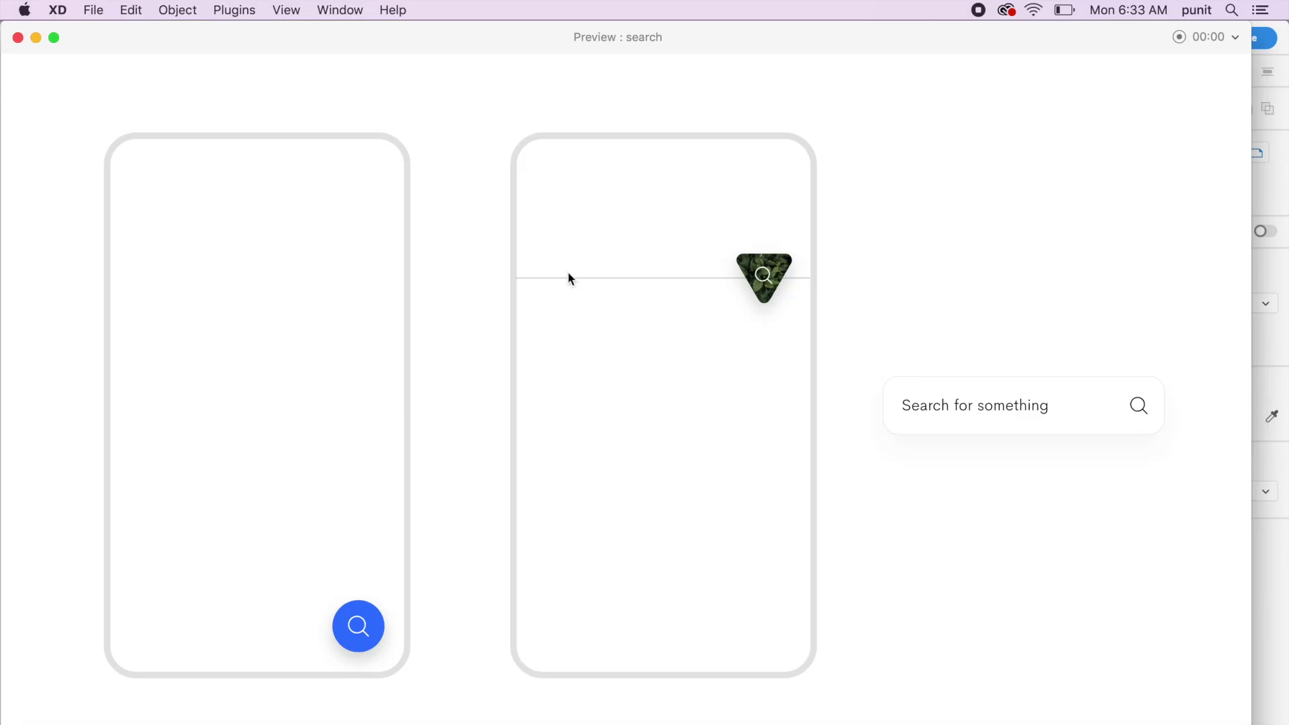
Play the blue button and plant triangle search animations in the preview, returning each to its start, and close the preview.
left_click(366, 607)
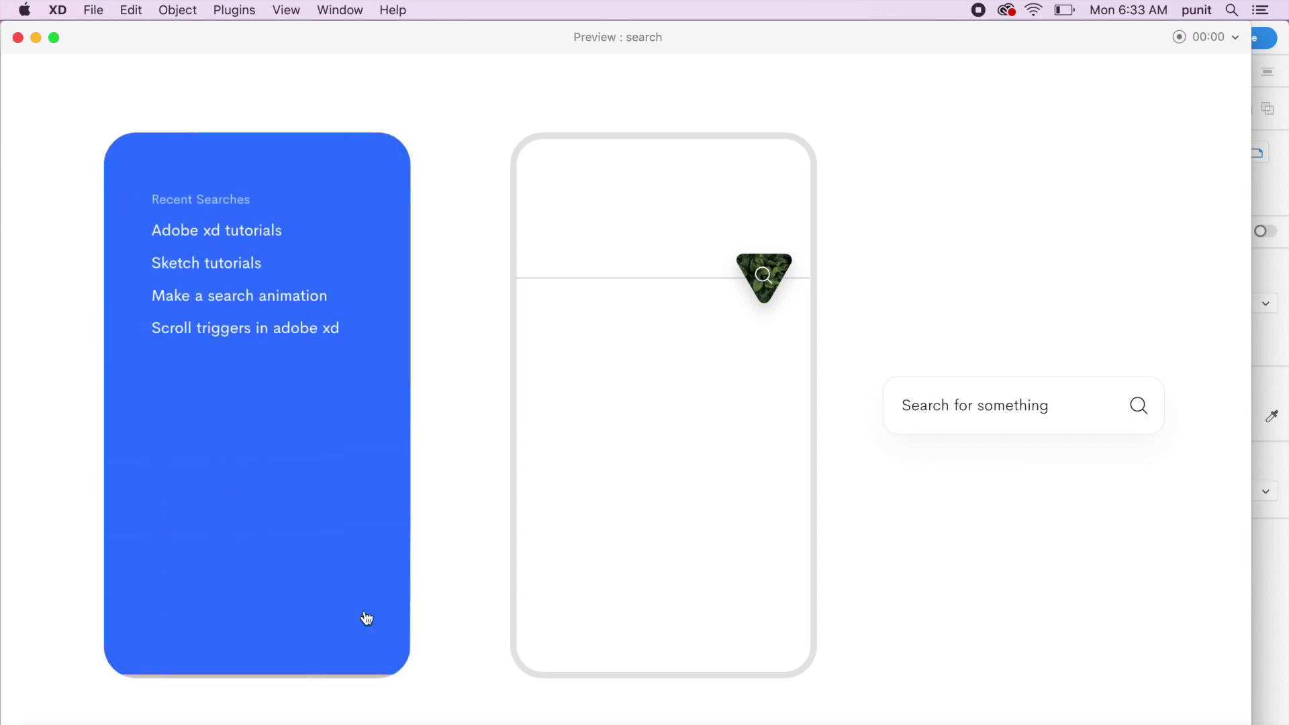
left_click(363, 614)
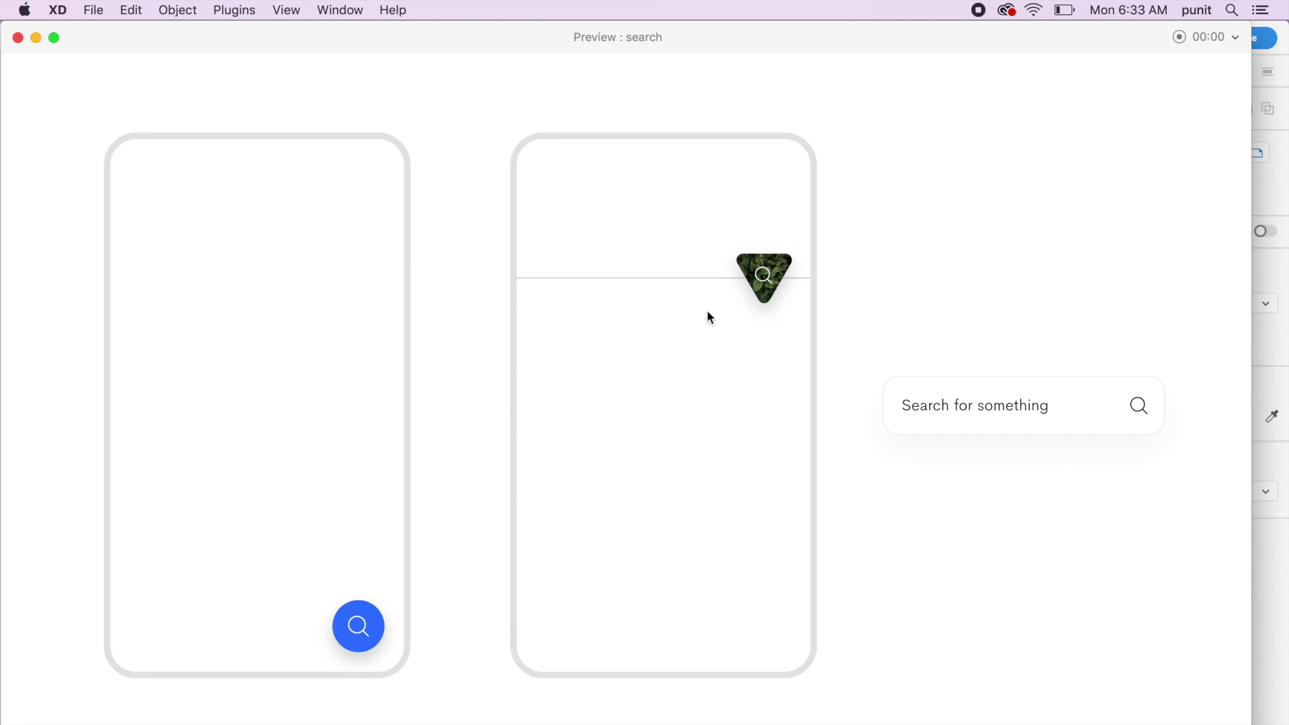
left_click(769, 281)
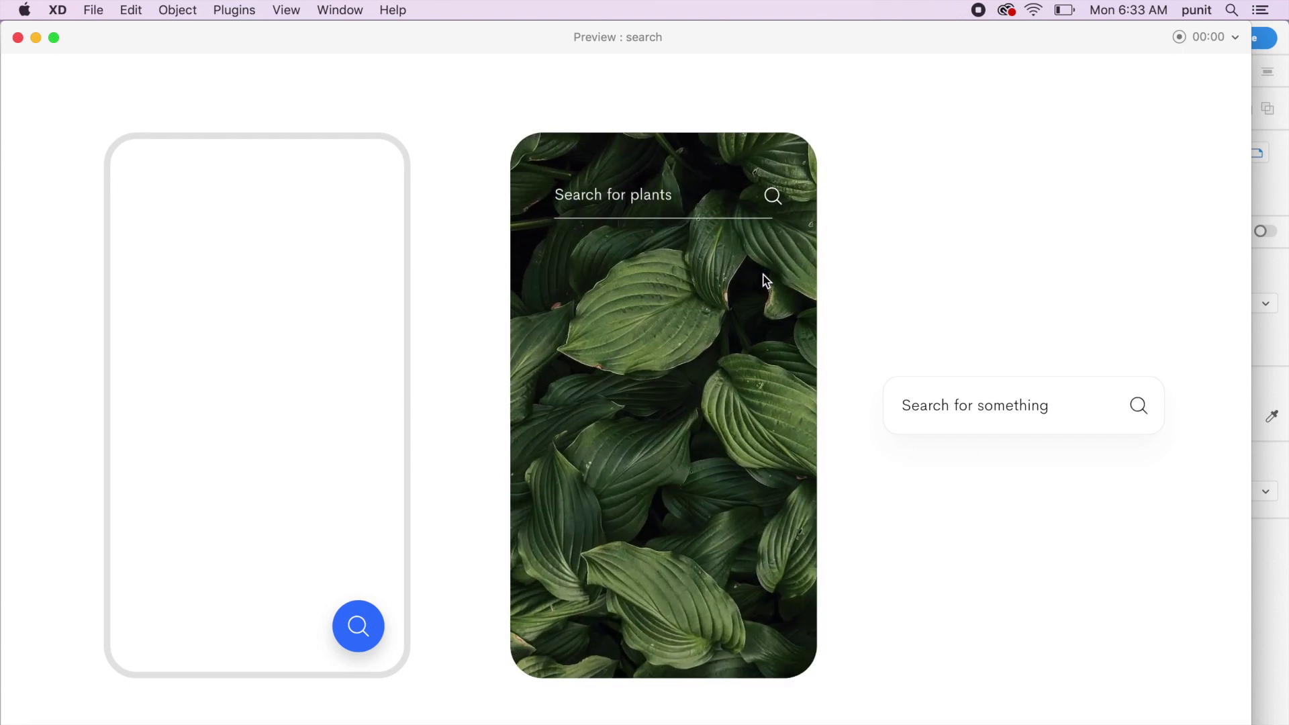
left_click(690, 335)
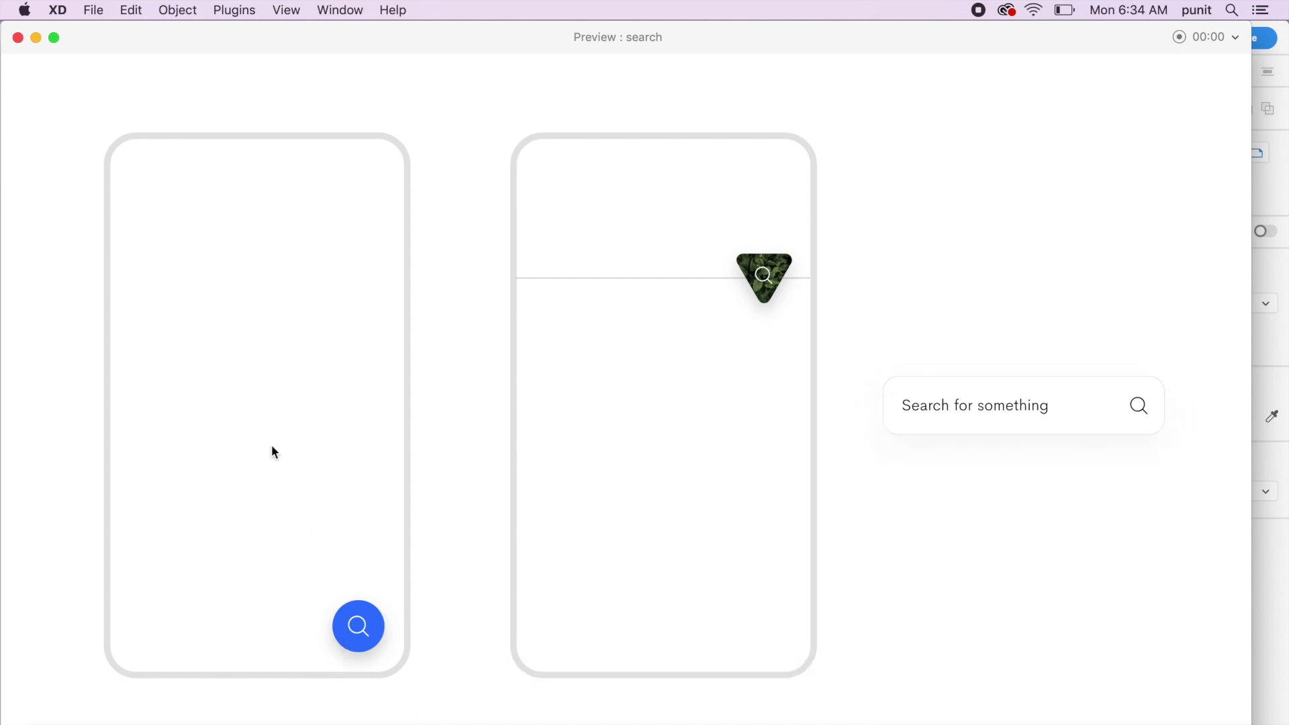
left_click(19, 38)
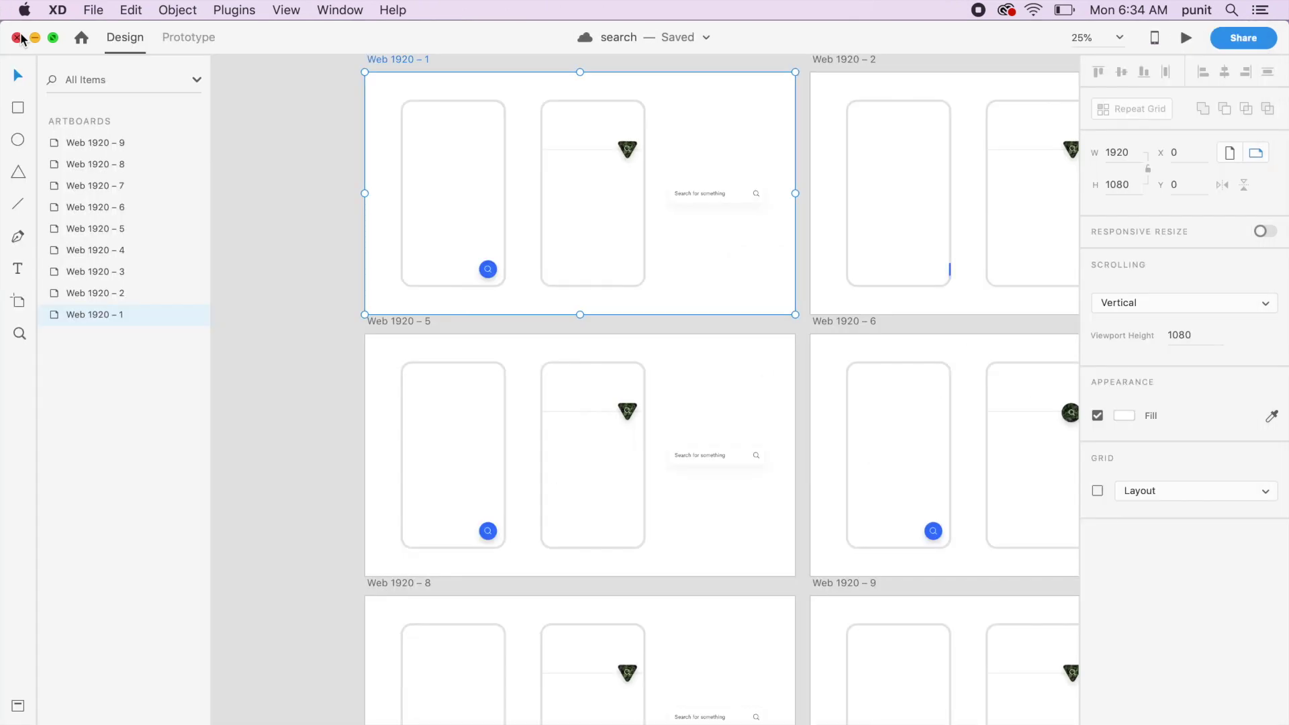
Draw a new portrait artboard on an empty area of the canvas.
left_click(341, 291)
key("a")
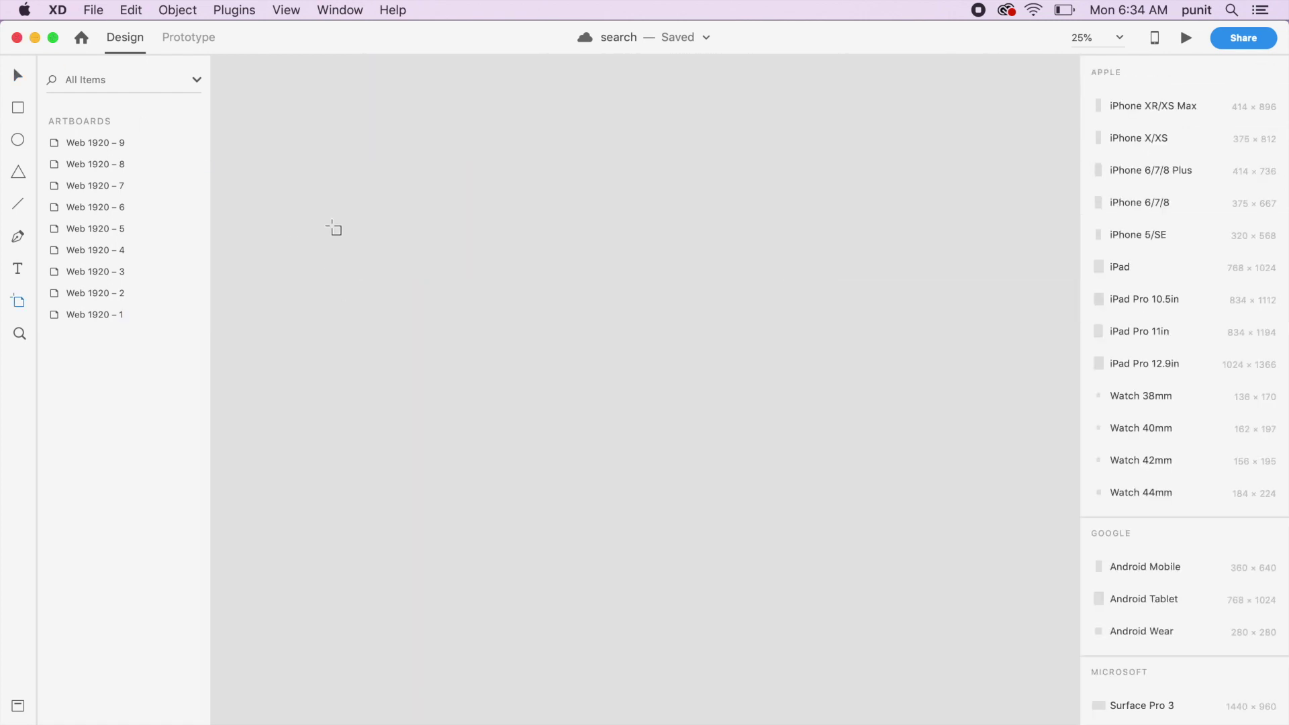
mouse_move(344, 166)
left_mouse_down()
mouse_move(497, 355)
mouse_move(565, 468)
mouse_move(605, 592)
mouse_move(642, 622)
left_mouse_up()
key("Escape")
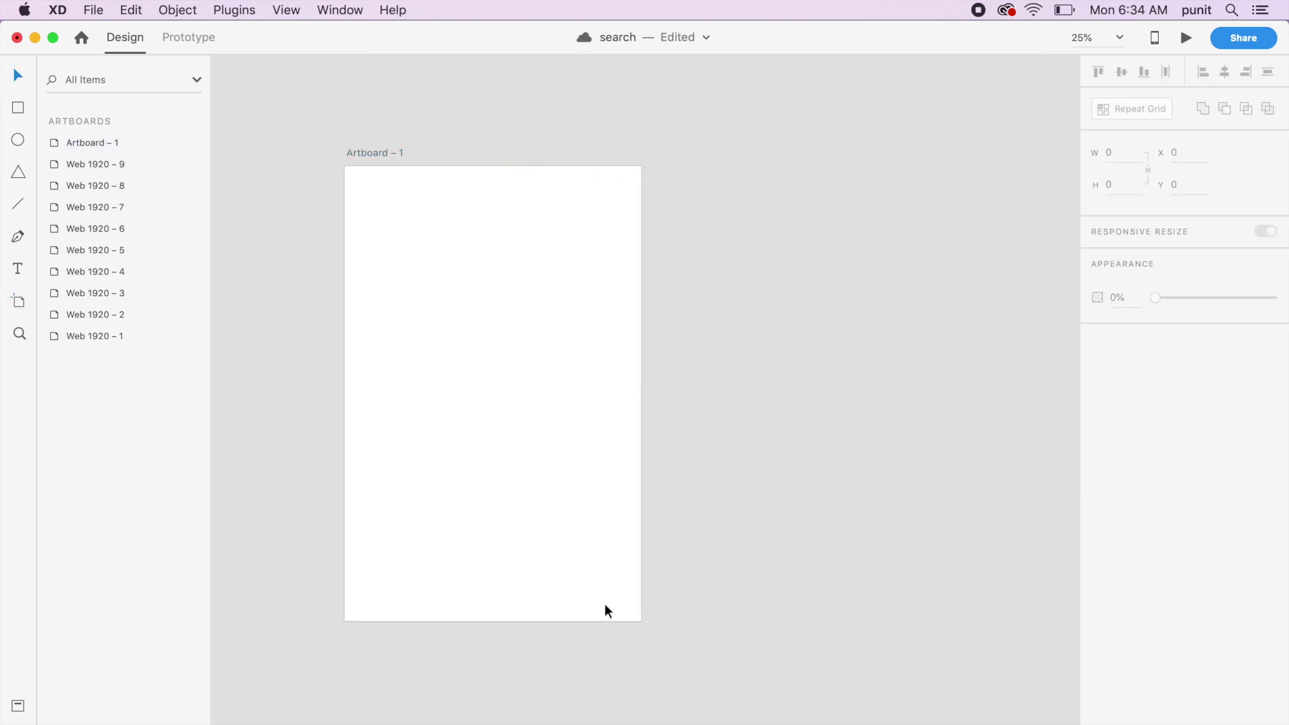
Add the grey rounded phone-frame rectangle to the new artboard and enlarge it to about 978 × 1740.
left_click(467, 353)
scroll(467, 353, "up", 2)
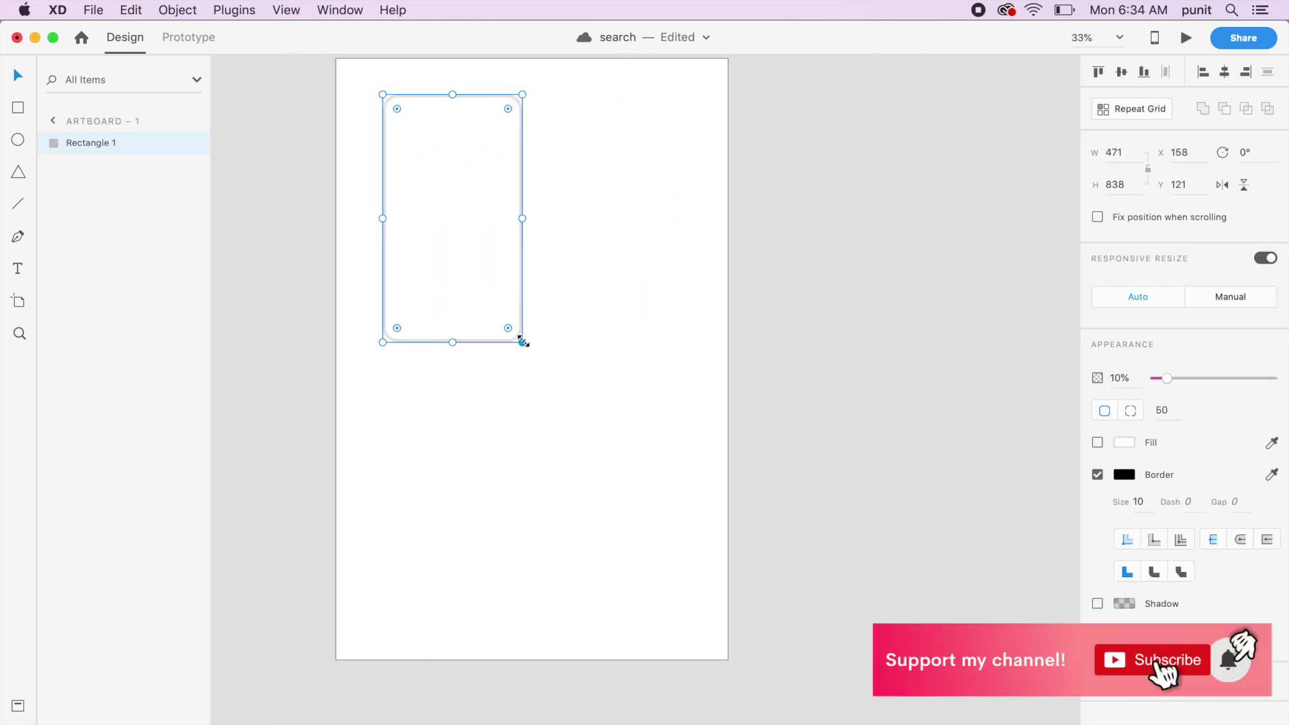
left_click_drag(523, 341, 711, 611)
Set the phone frame's corner radius to 60 and centre the frame on the artboard, saving the document.
left_click(1164, 407)
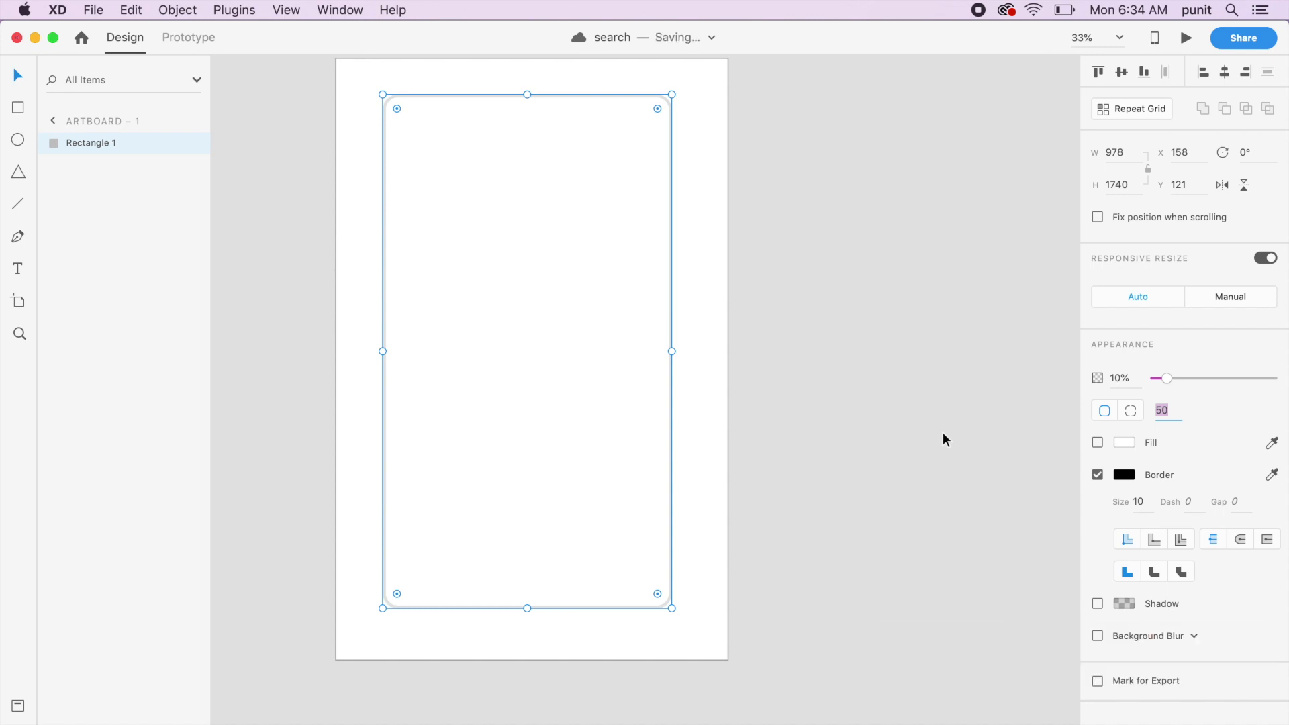
type("60")
key("Return")
left_click_drag(672, 454, 679, 460)
left_click(793, 462)
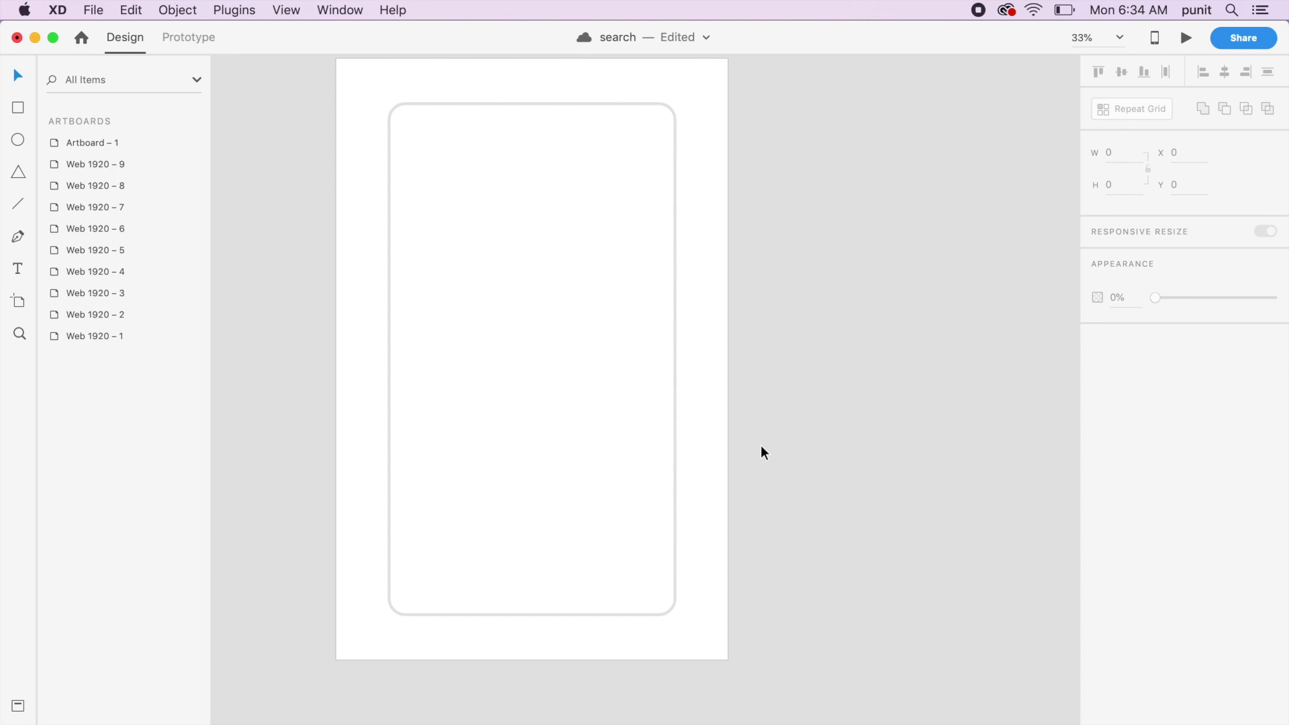
key("super+s")
left_click(674, 351)
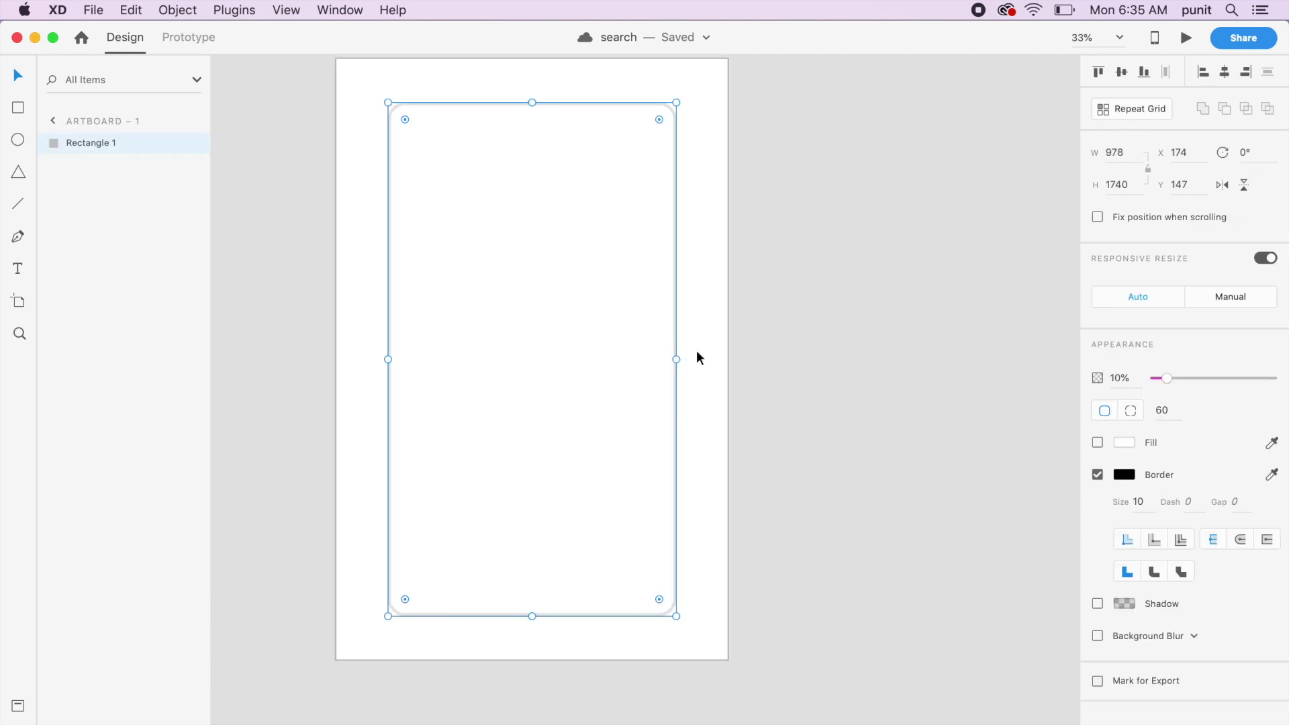
left_click(698, 354)
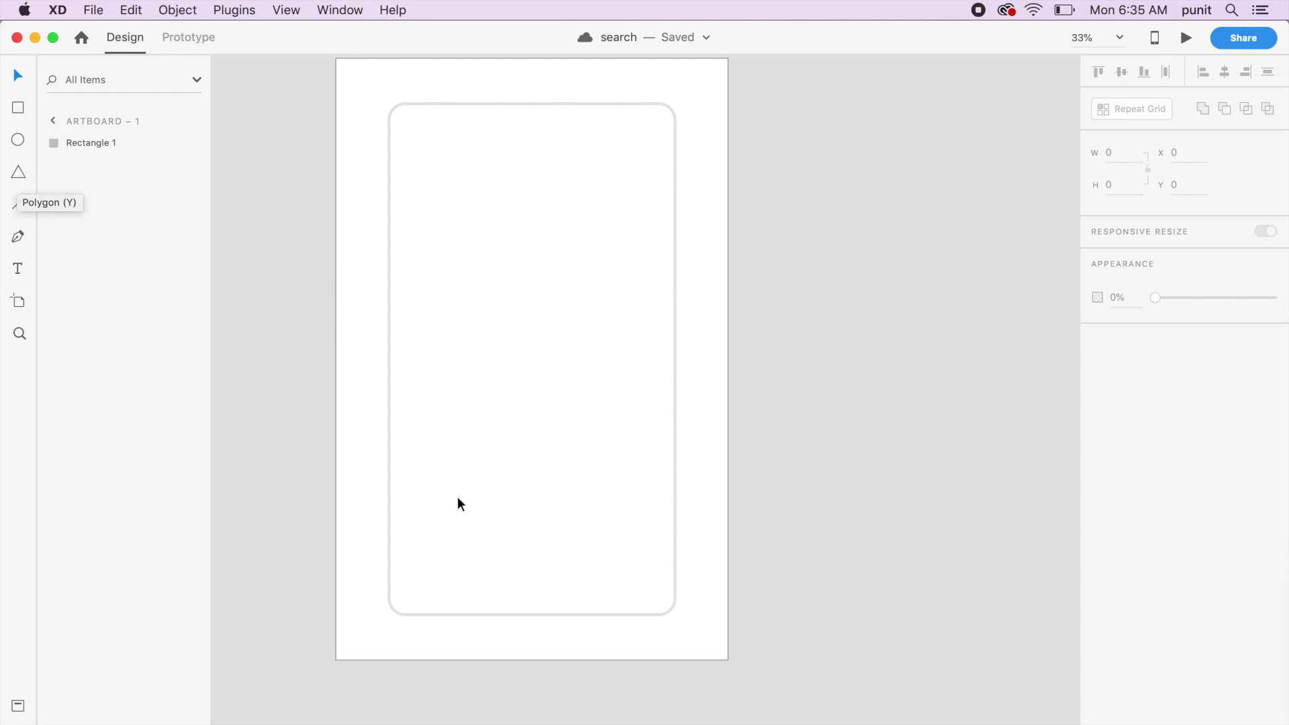
Draw a triangle about 286 × 248 in the lower right part of the phone frame with the Polygon tool.
key("y")
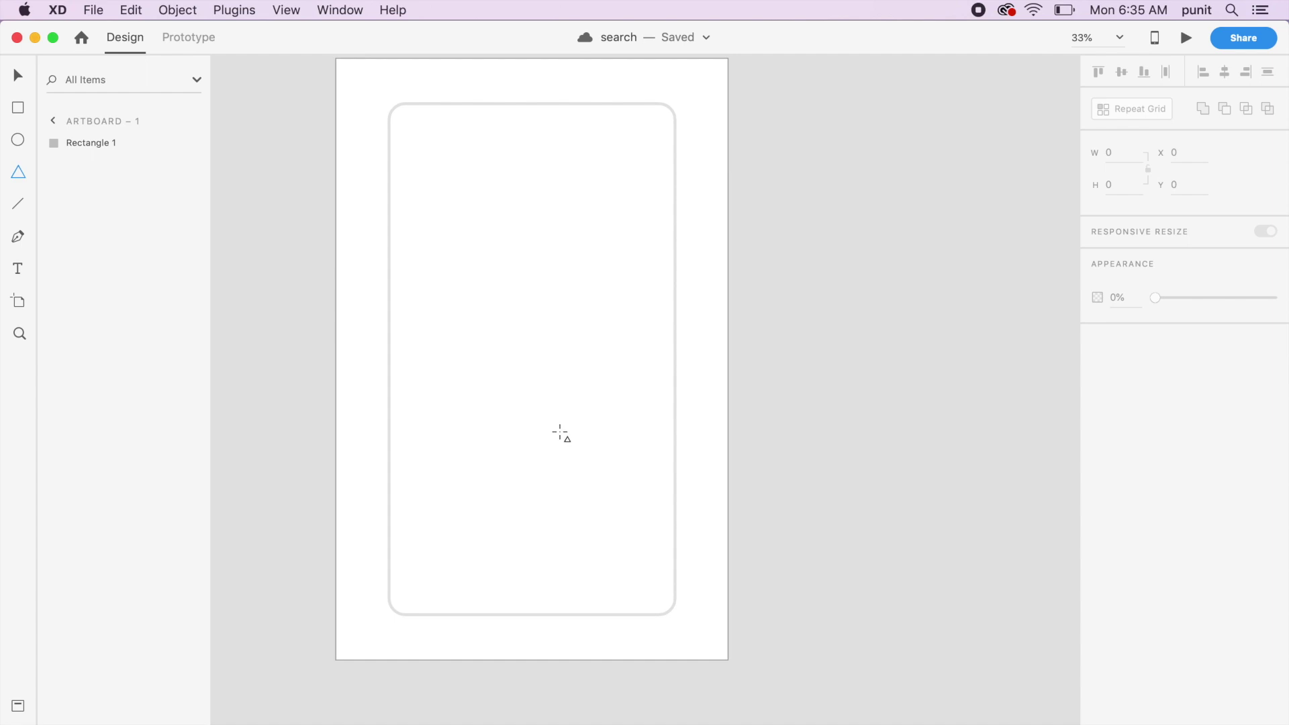
left_click_drag(560, 432, 645, 505)
key("Escape")
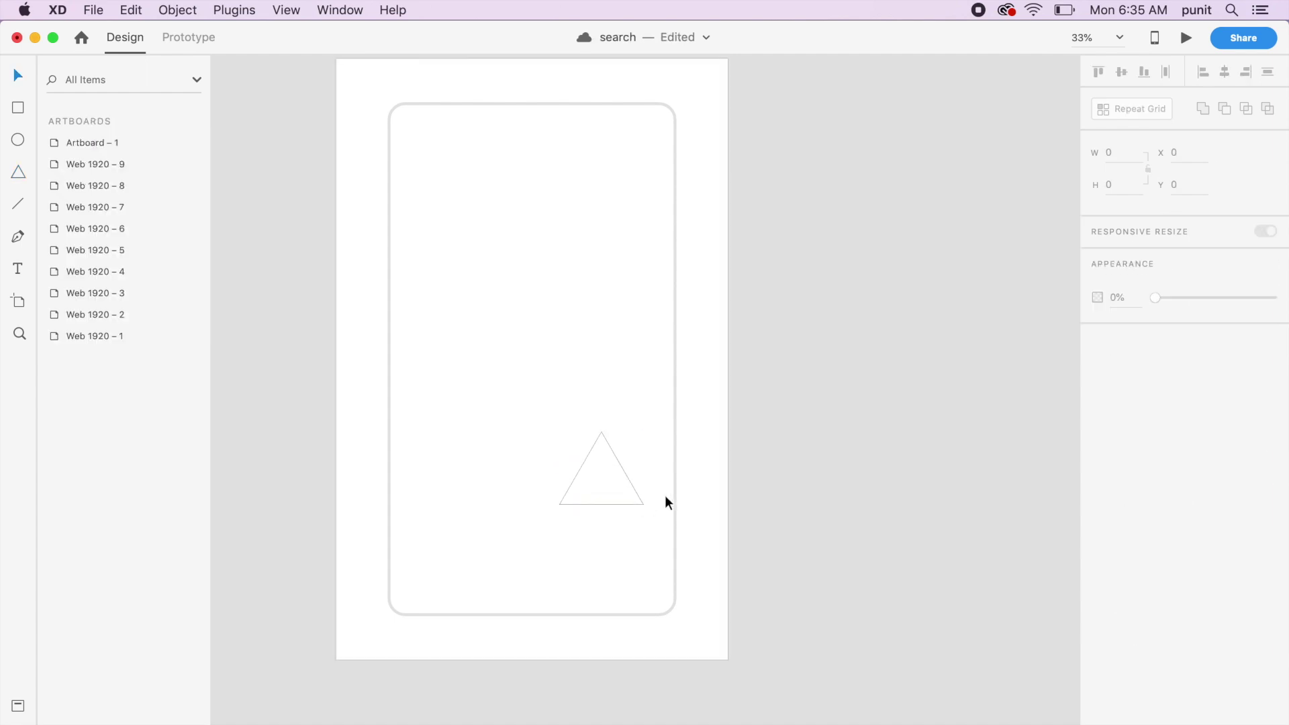
Set the triangle's corner count to 50 so it approximates a circle.
left_click(627, 481)
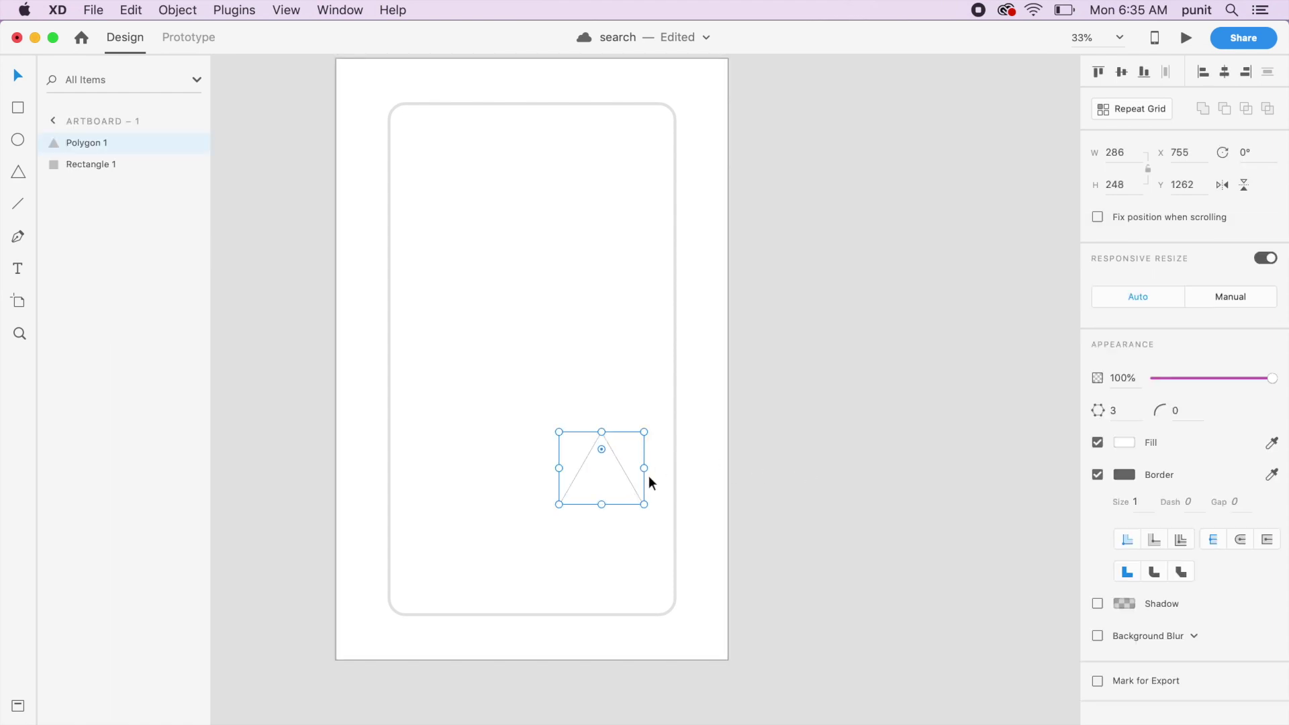
left_click(1114, 413)
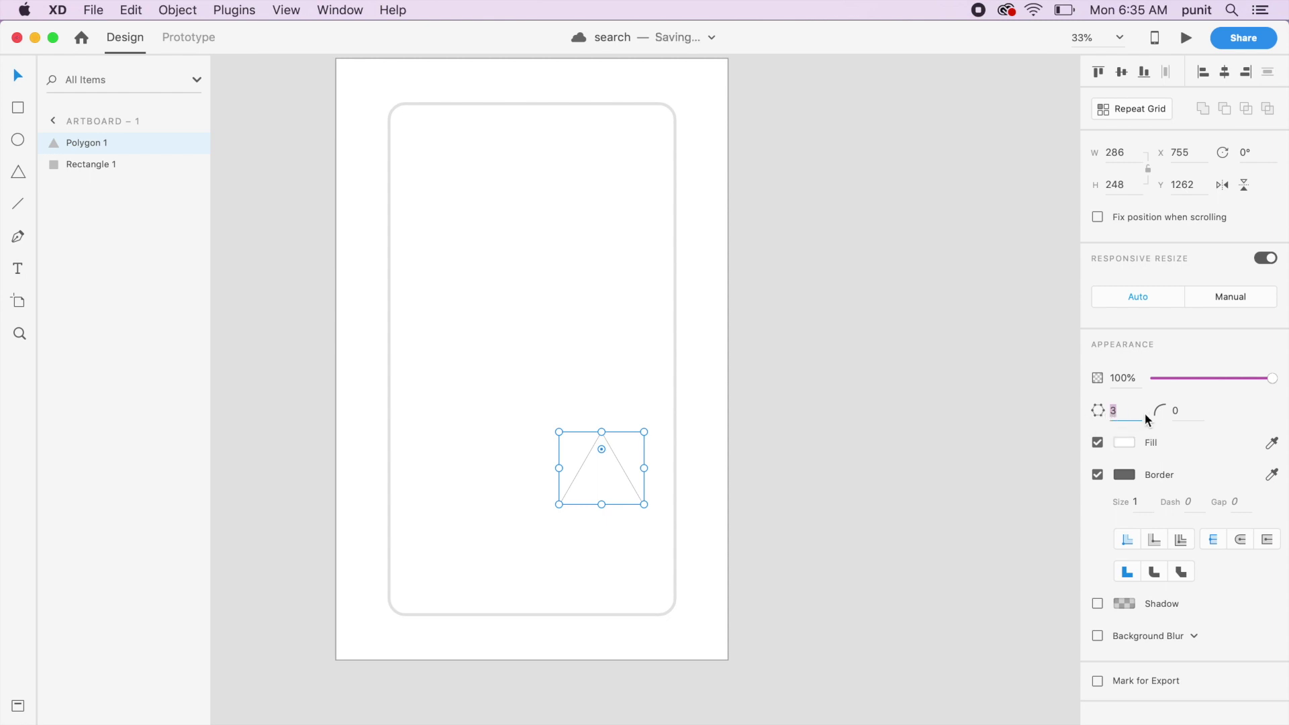
type("50")
key("Return")
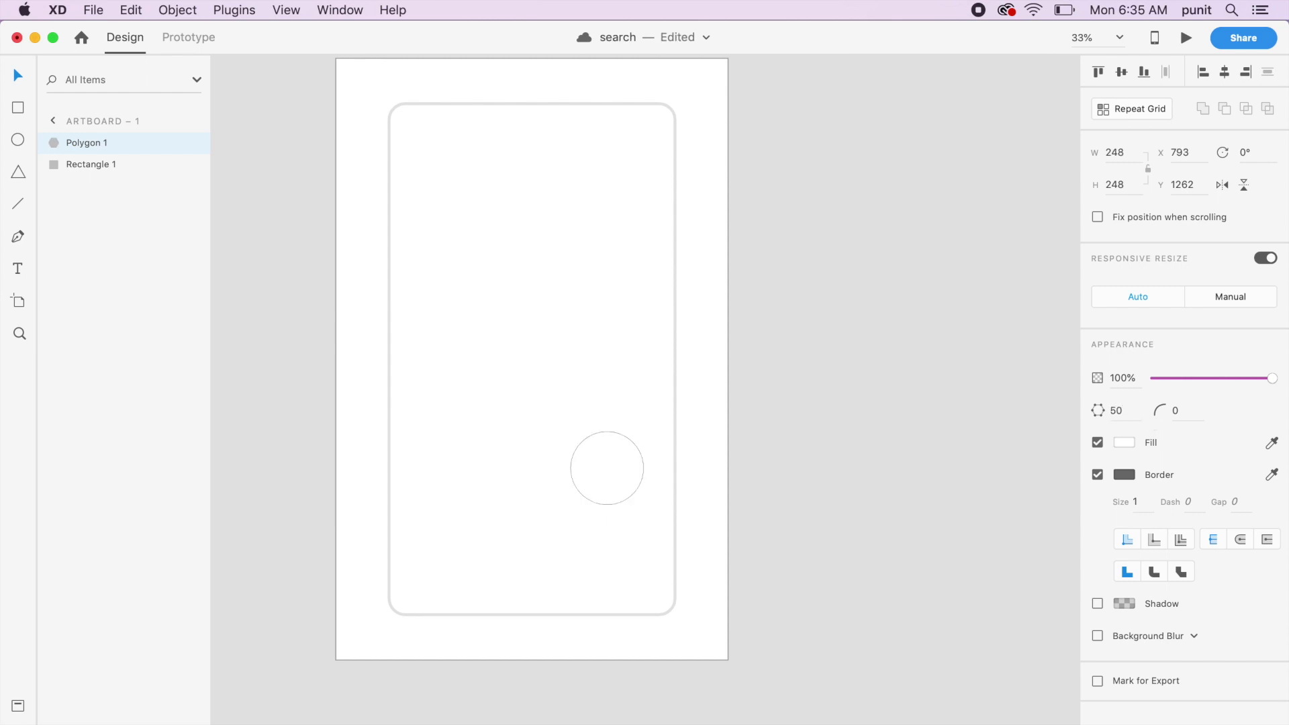
left_click(820, 442)
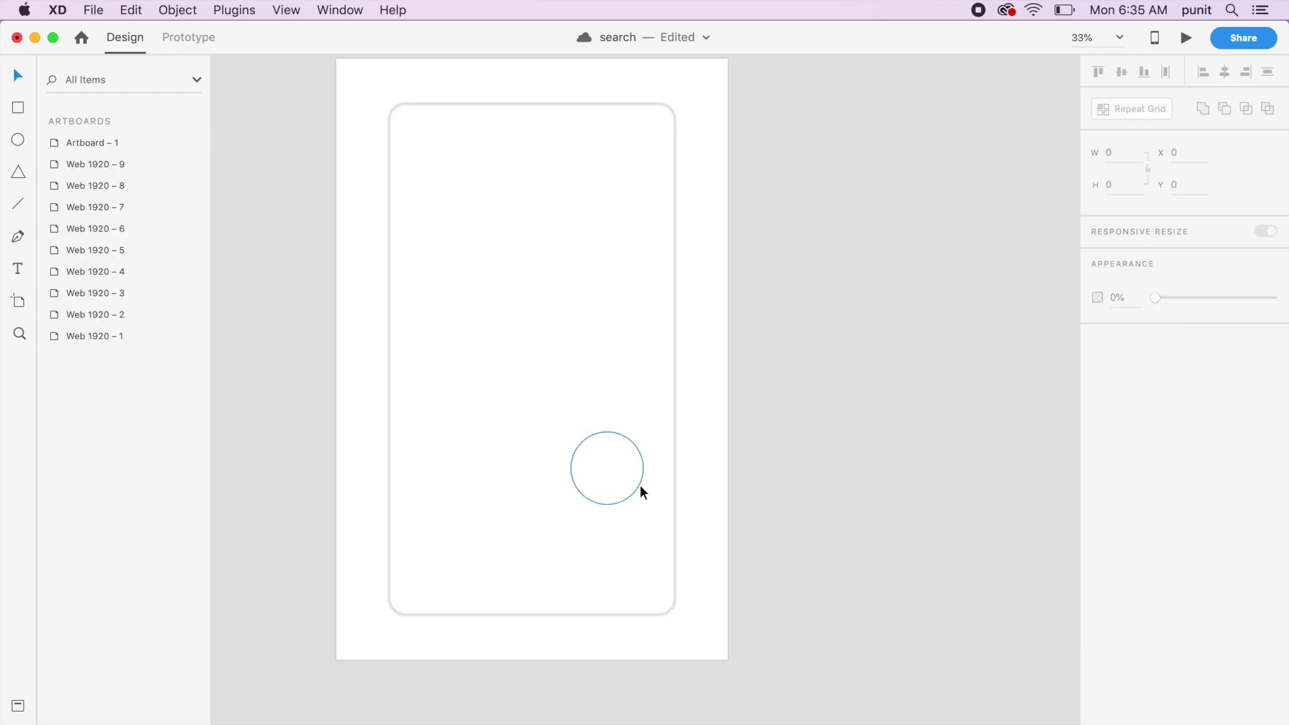
Move the polygon down toward the frame's bottom-right corner and set its corner count to 70.
left_click(639, 485)
left_click_drag(639, 485, 651, 561)
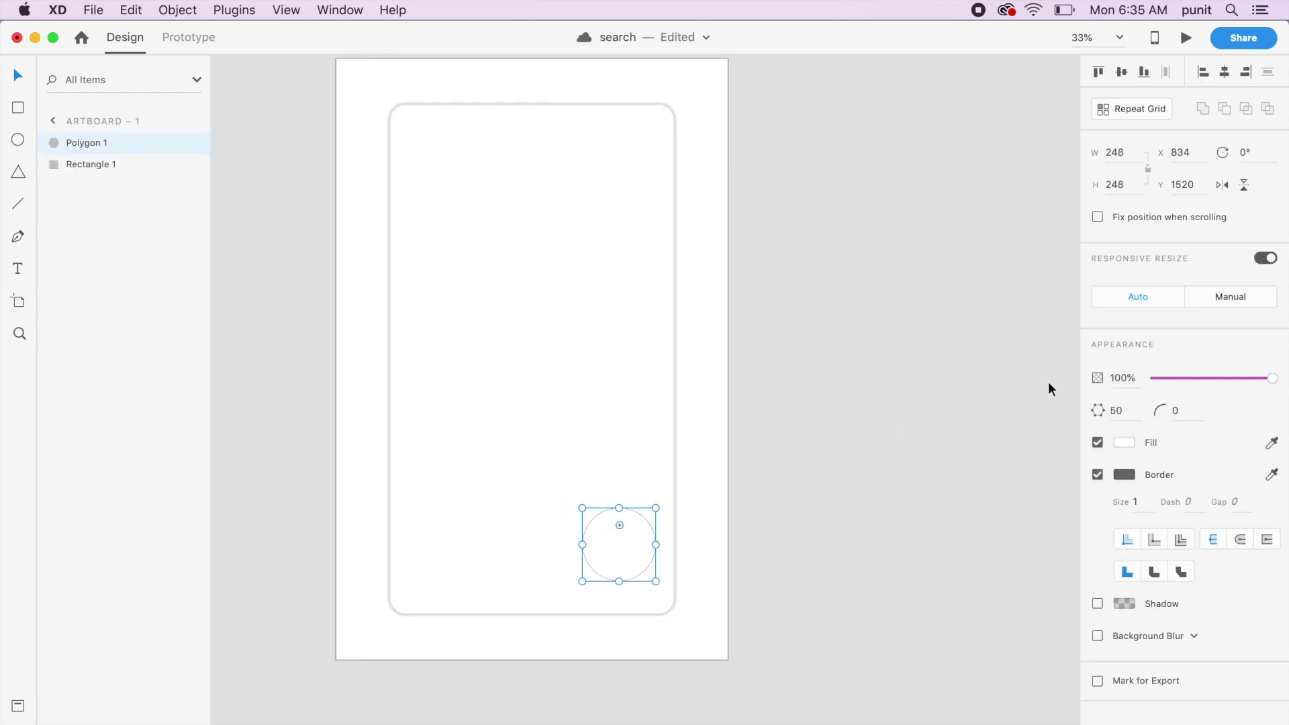
left_click(1136, 411)
type("70")
key("Return")
Resize the circular polygon to 180 × 180 and move it into the phone frame's bottom-right corner.
left_click_drag(654, 579, 642, 568)
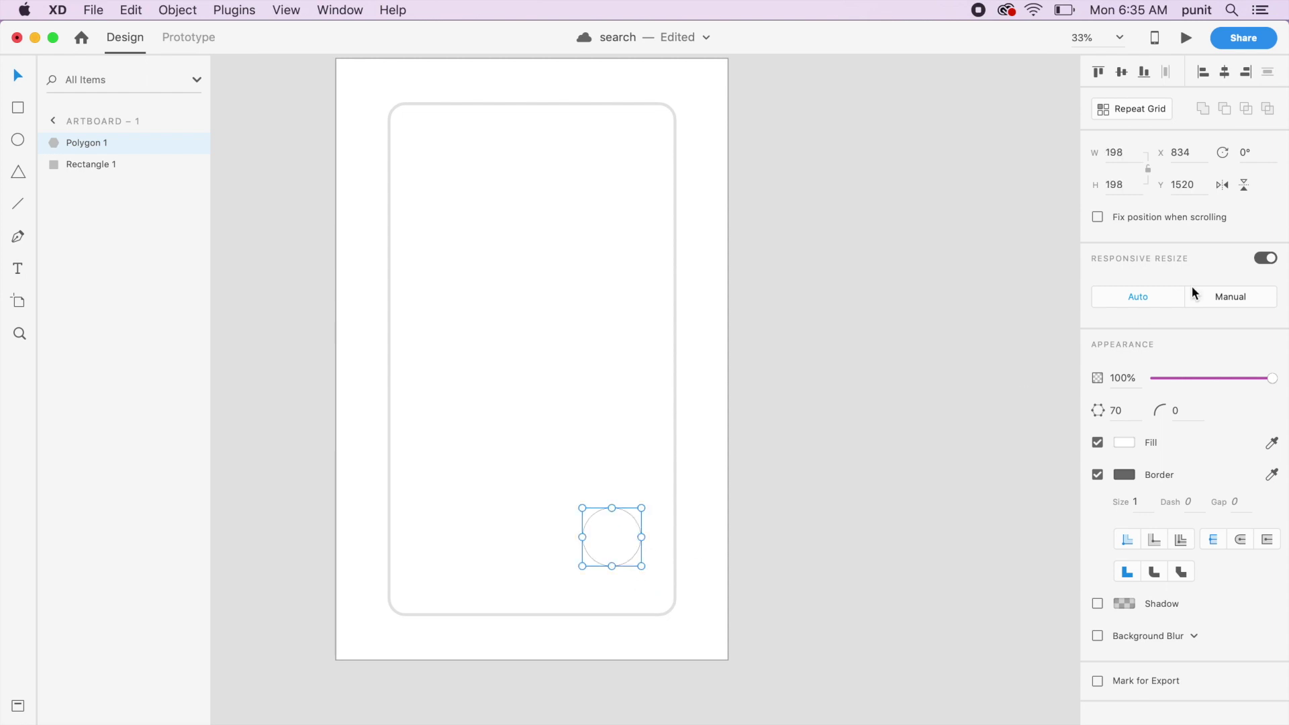
left_click(1122, 156)
type("180")
key("Return")
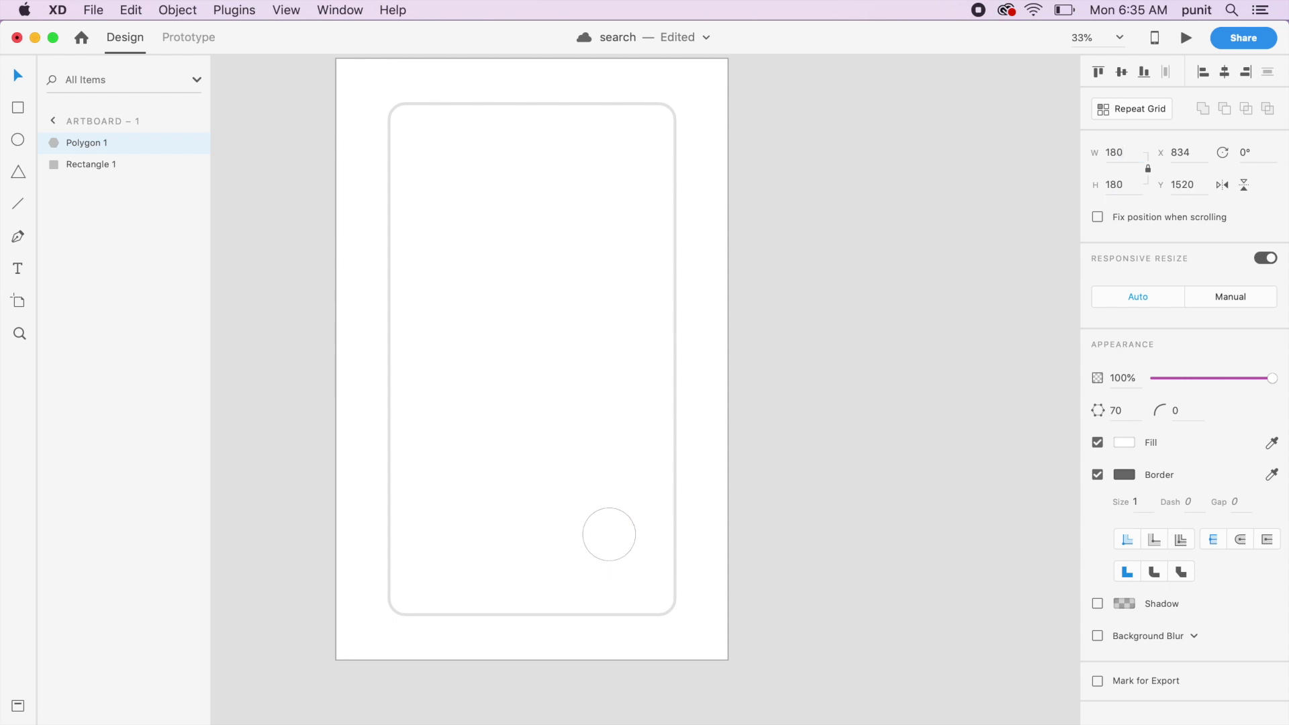
left_click_drag(610, 529, 632, 566)
left_click(803, 552)
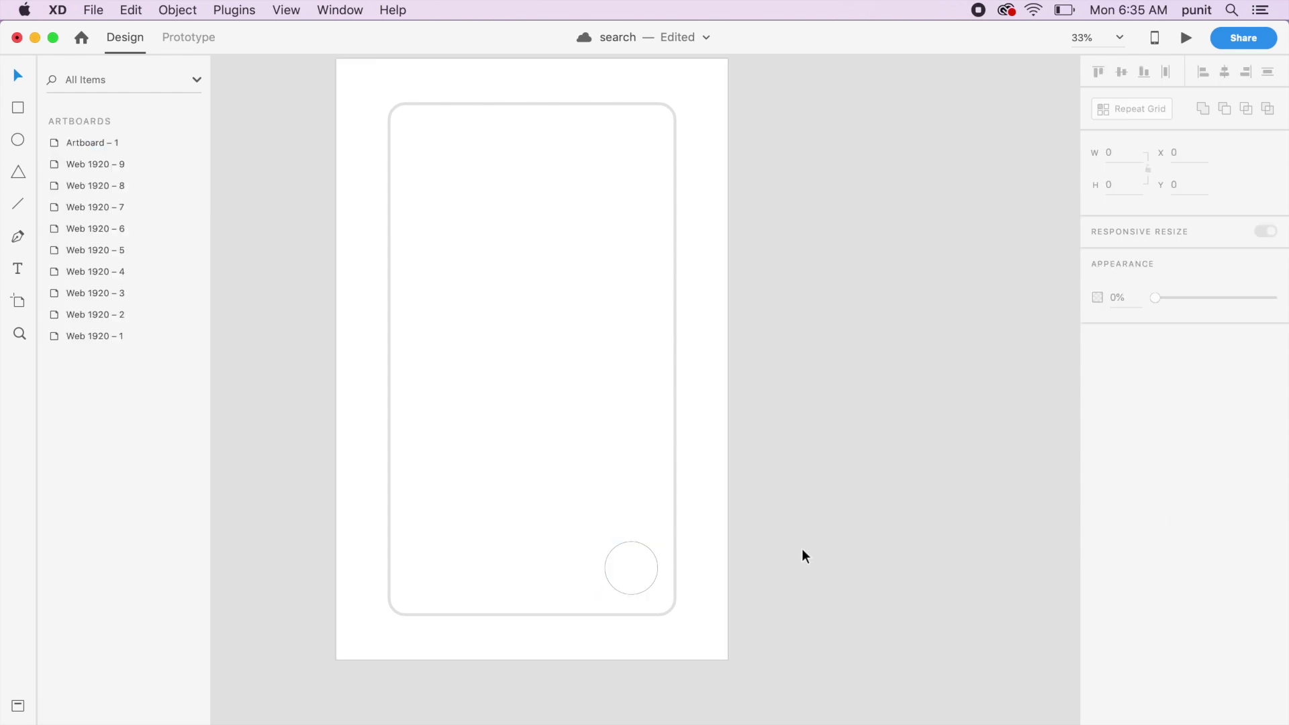
Remove the circle's border and fill it with the saved blue #2E76FF.
left_click(650, 583)
left_click(1098, 474)
key("super+shift+y")
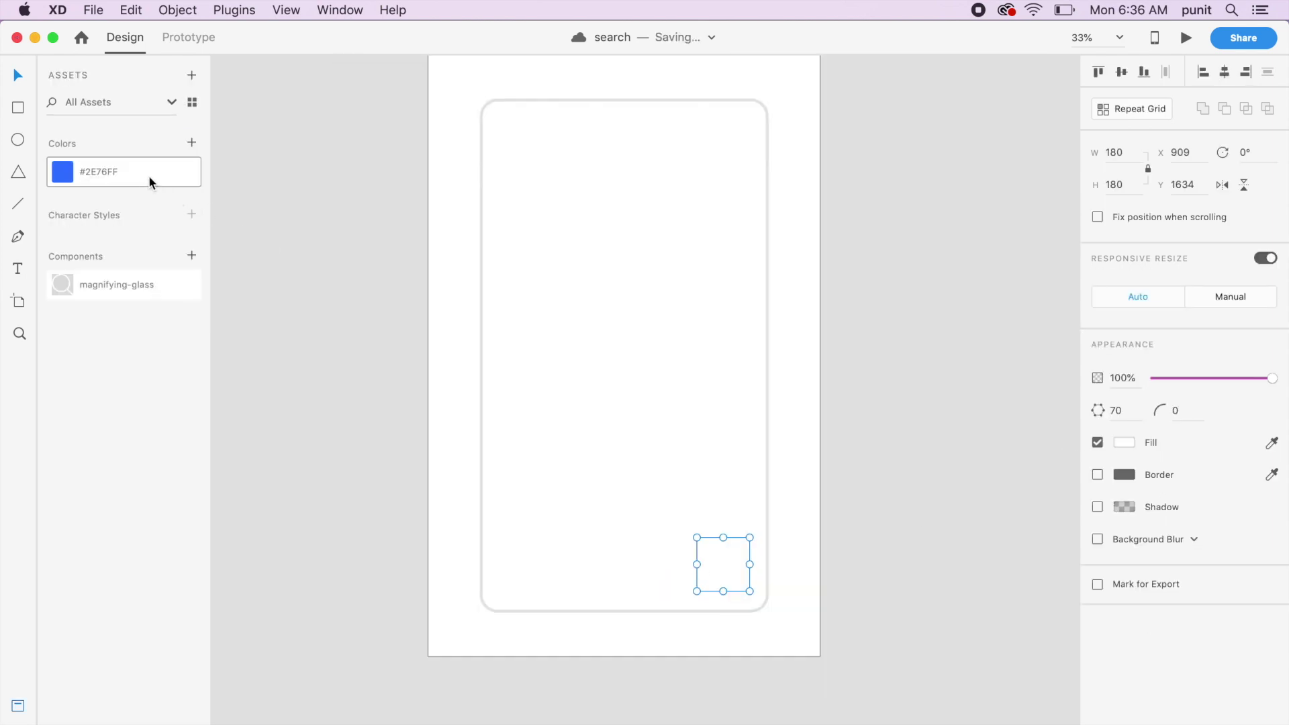
left_click(148, 176)
left_click(980, 544)
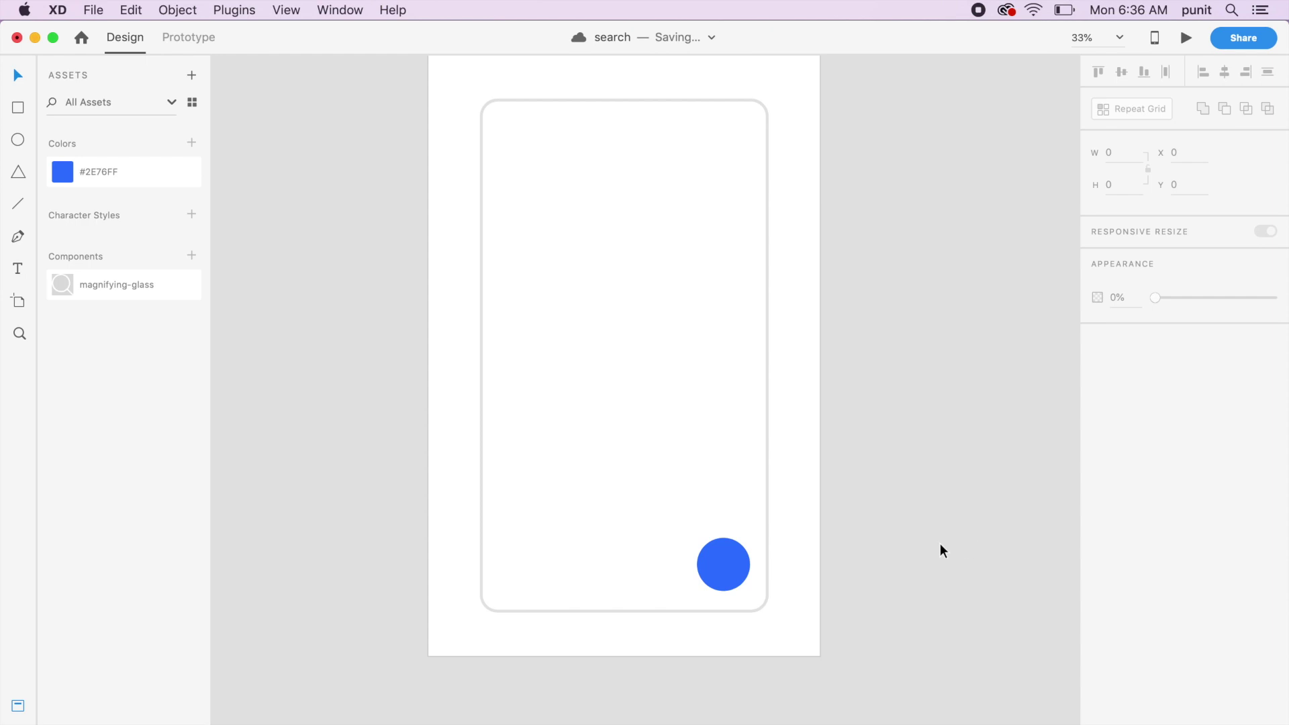
Add a shadow to the blue circle with a Y offset of 12 and a blur of 24.
left_click(745, 566)
left_click(1097, 507)
left_click(1172, 534)
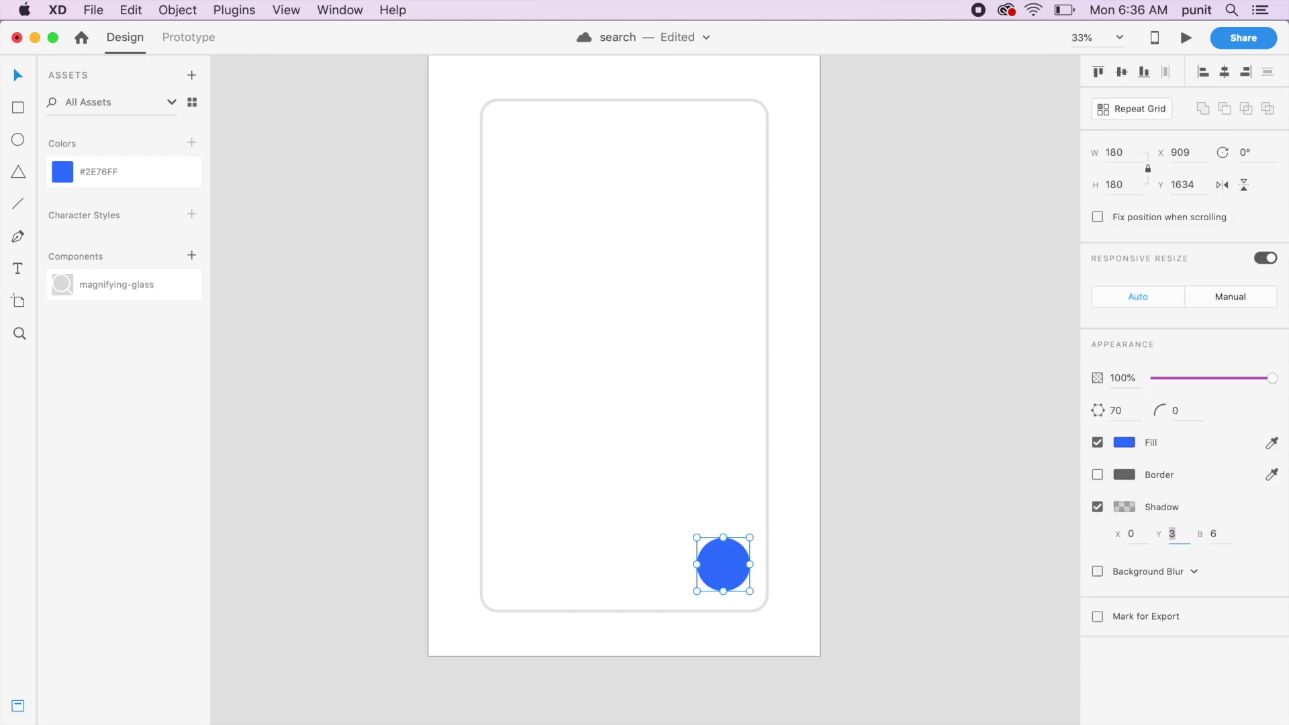
type("12")
left_click(1223, 537)
type("24")
key("Return")
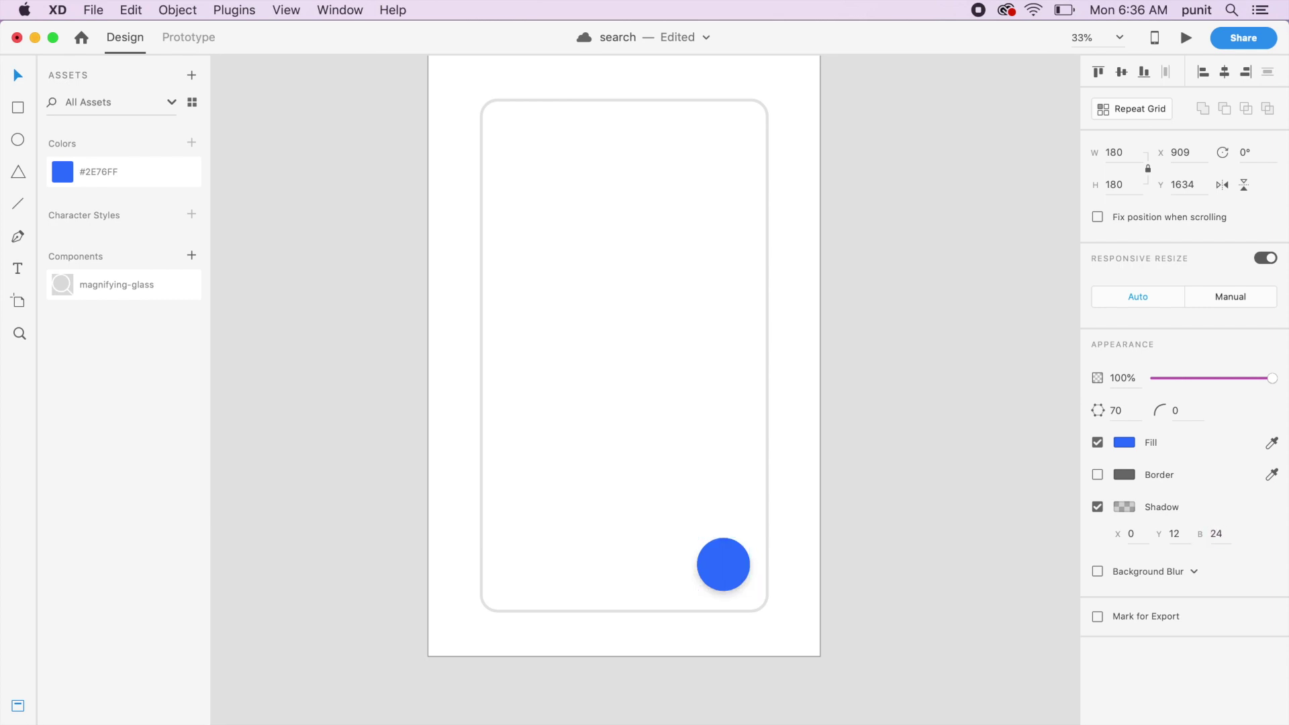
Set the opacity of the circle's shadow colour to 20%.
left_click(1123, 507)
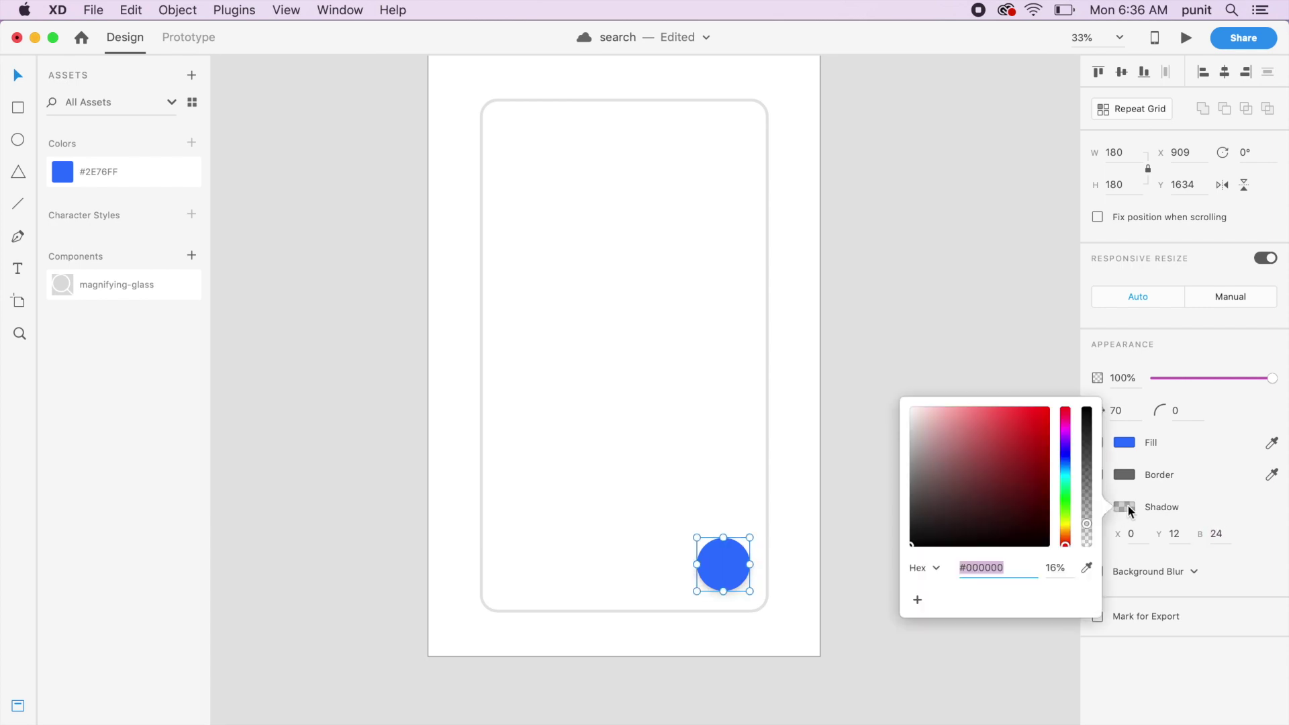
left_click(1067, 570)
type("20")
key("Return")
left_click(878, 164)
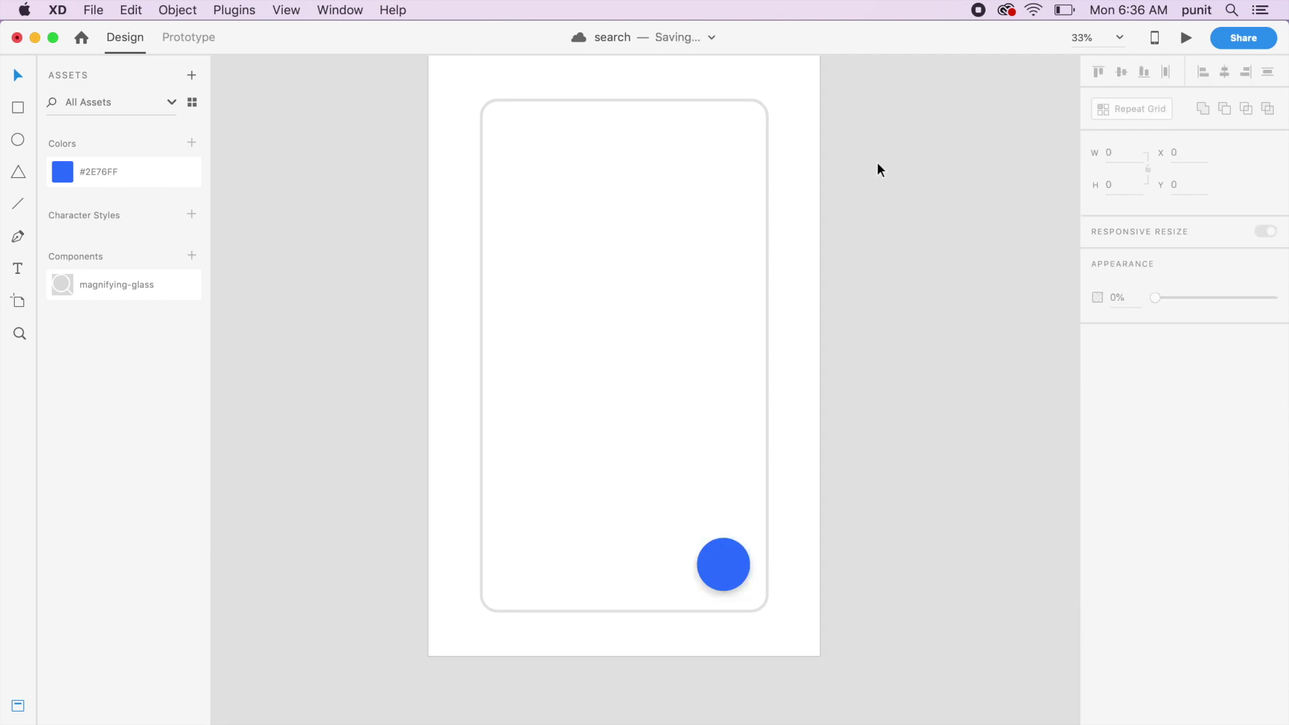
Place the magnifying-glass component on the artboard, scale it to about 74 × 74 and centre it on the blue circle.
left_click_drag(139, 289, 748, 461)
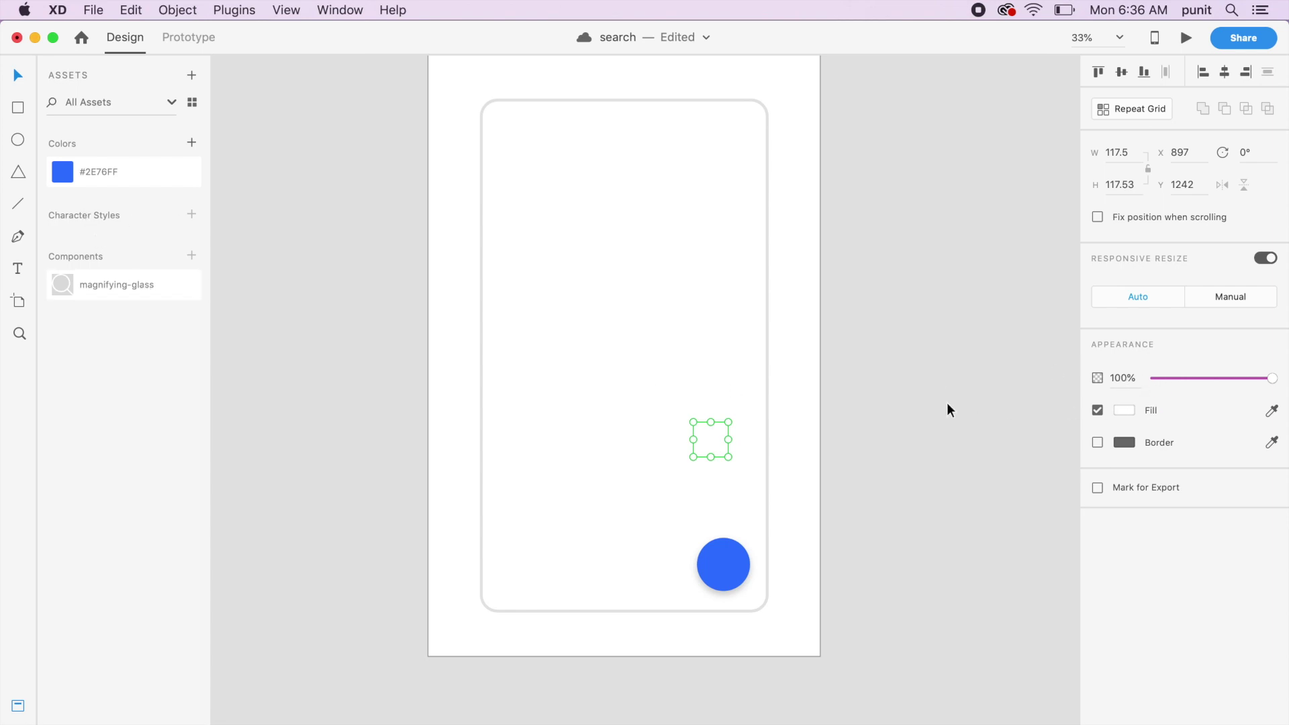
left_click_drag(719, 454, 727, 569)
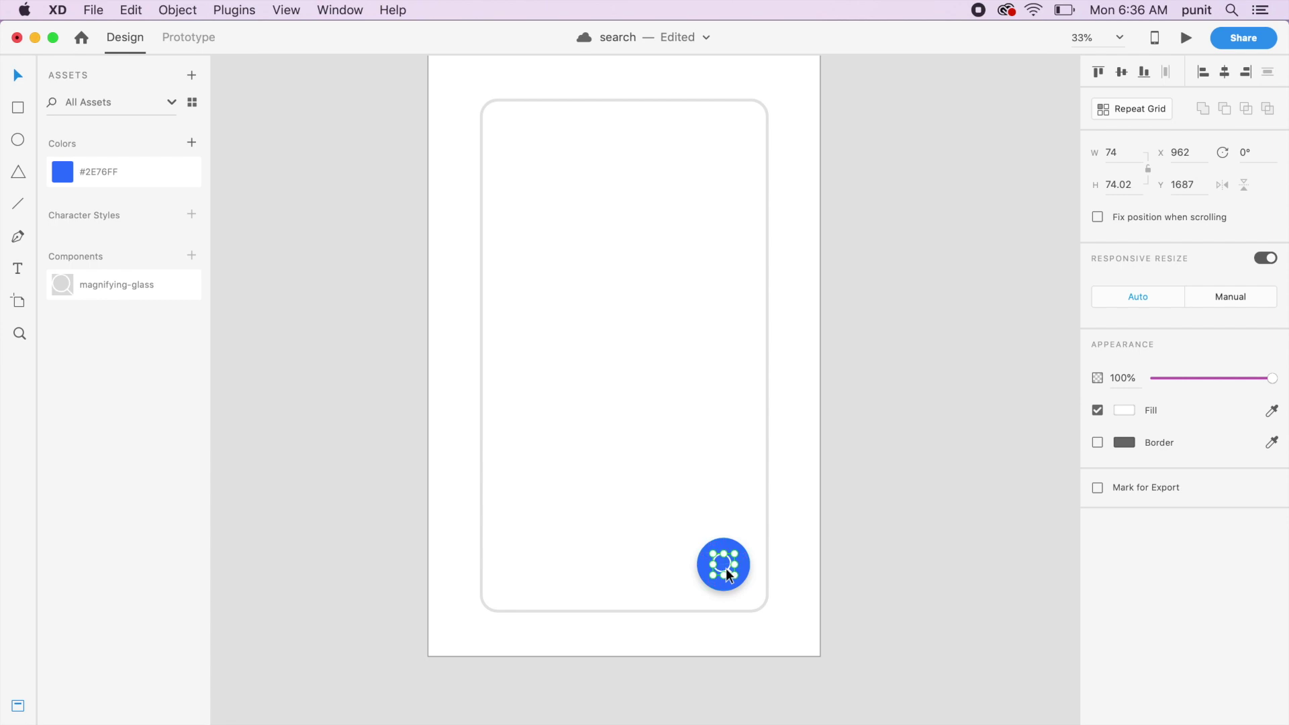
left_click(924, 490)
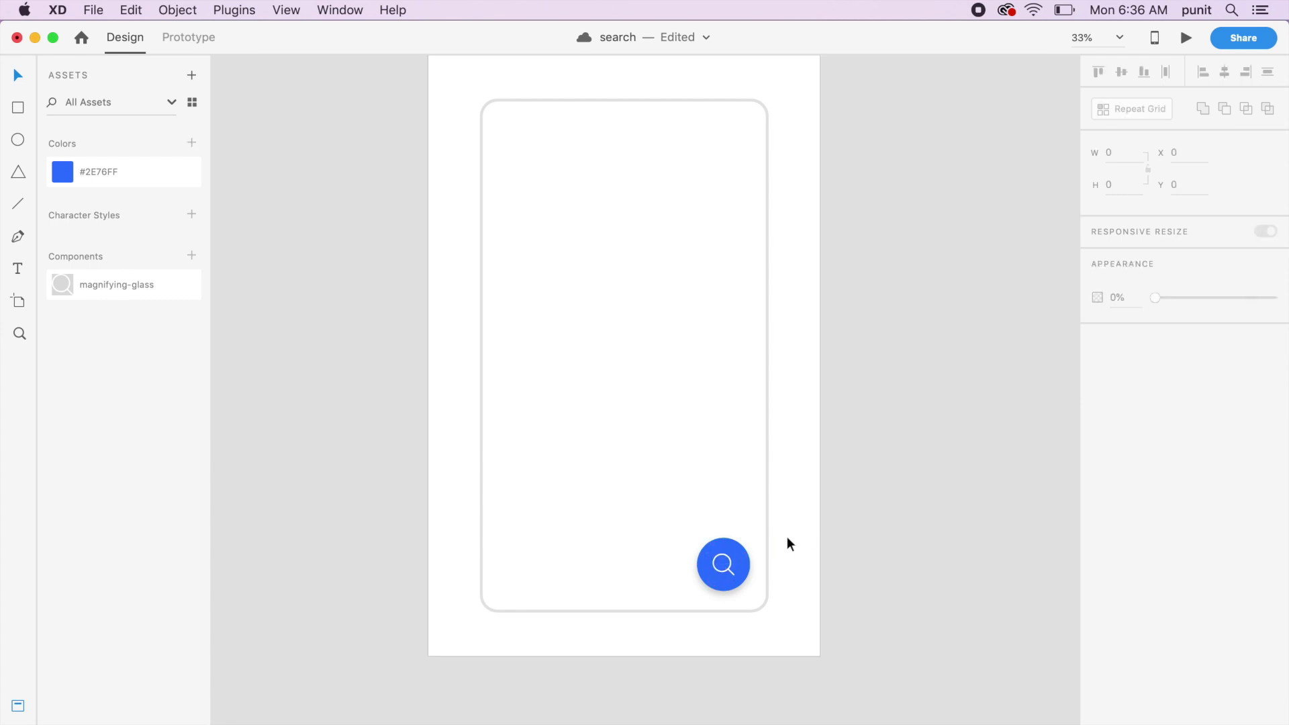
left_click(728, 574)
left_click(728, 570)
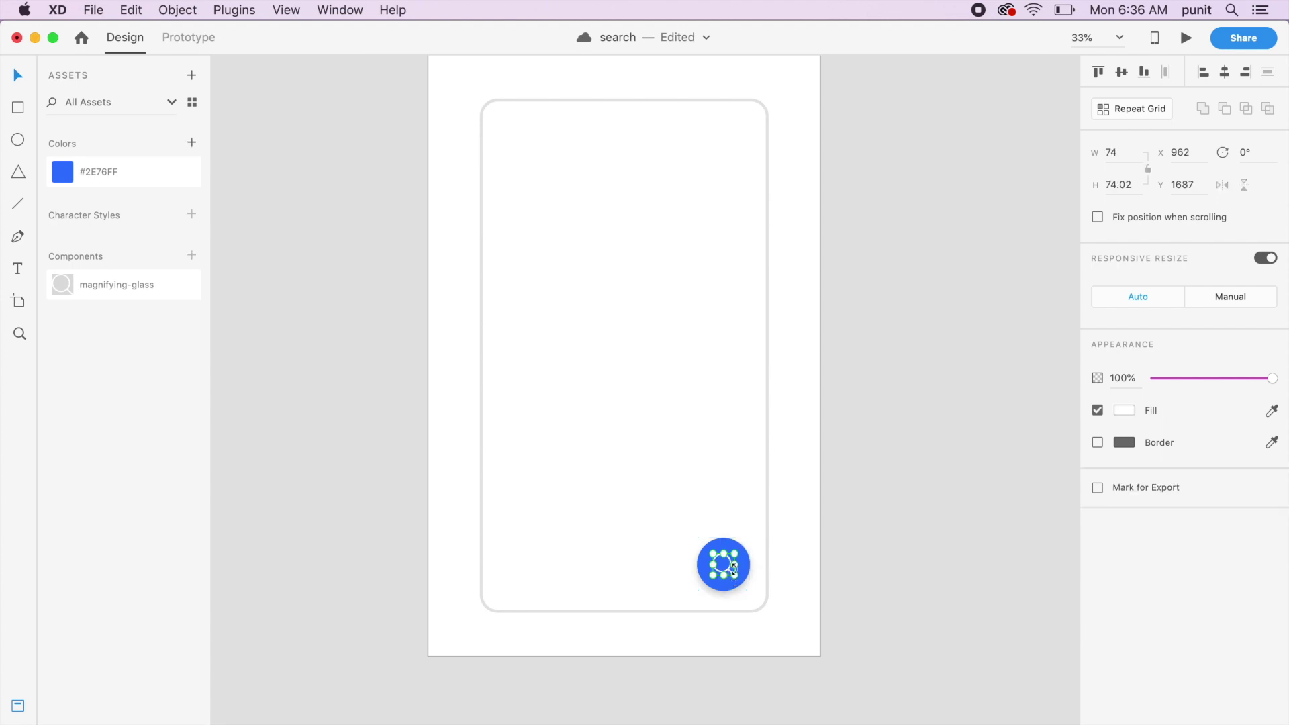
left_click(748, 566, "shift")
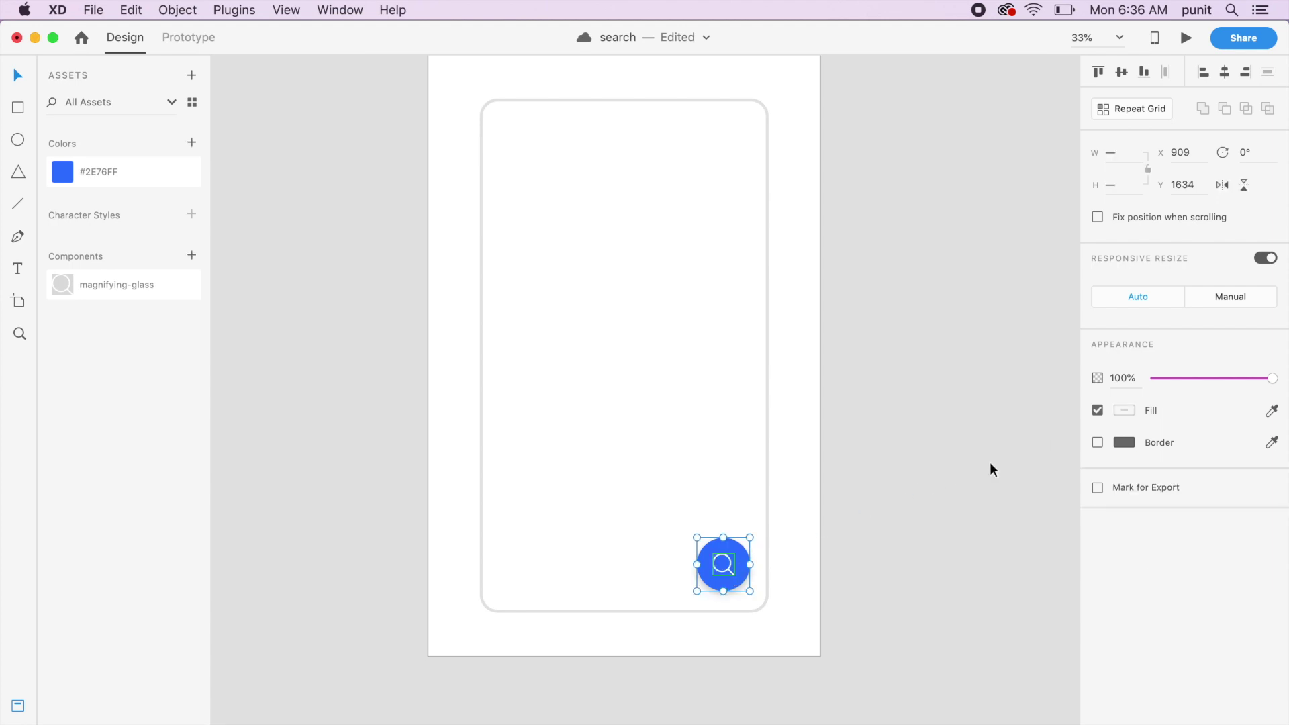
left_click(880, 537)
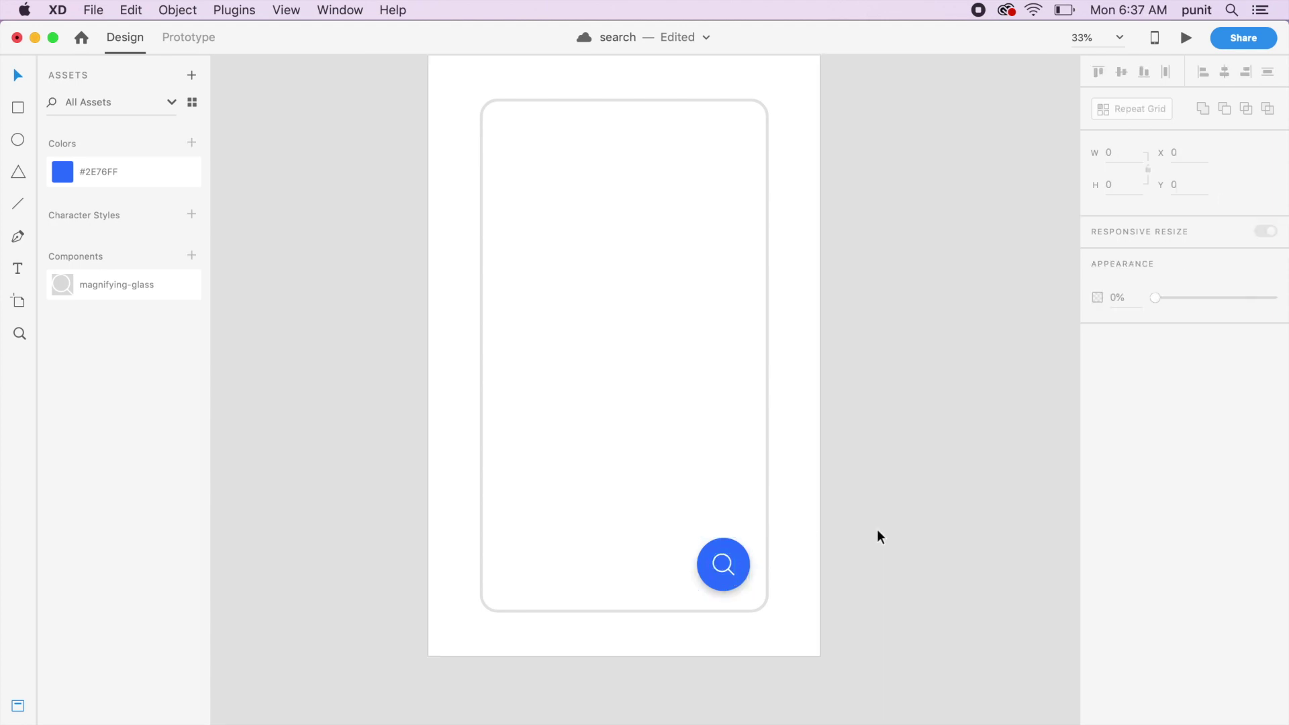
key("super+minus")
key("super+equal")
key("super+equal")
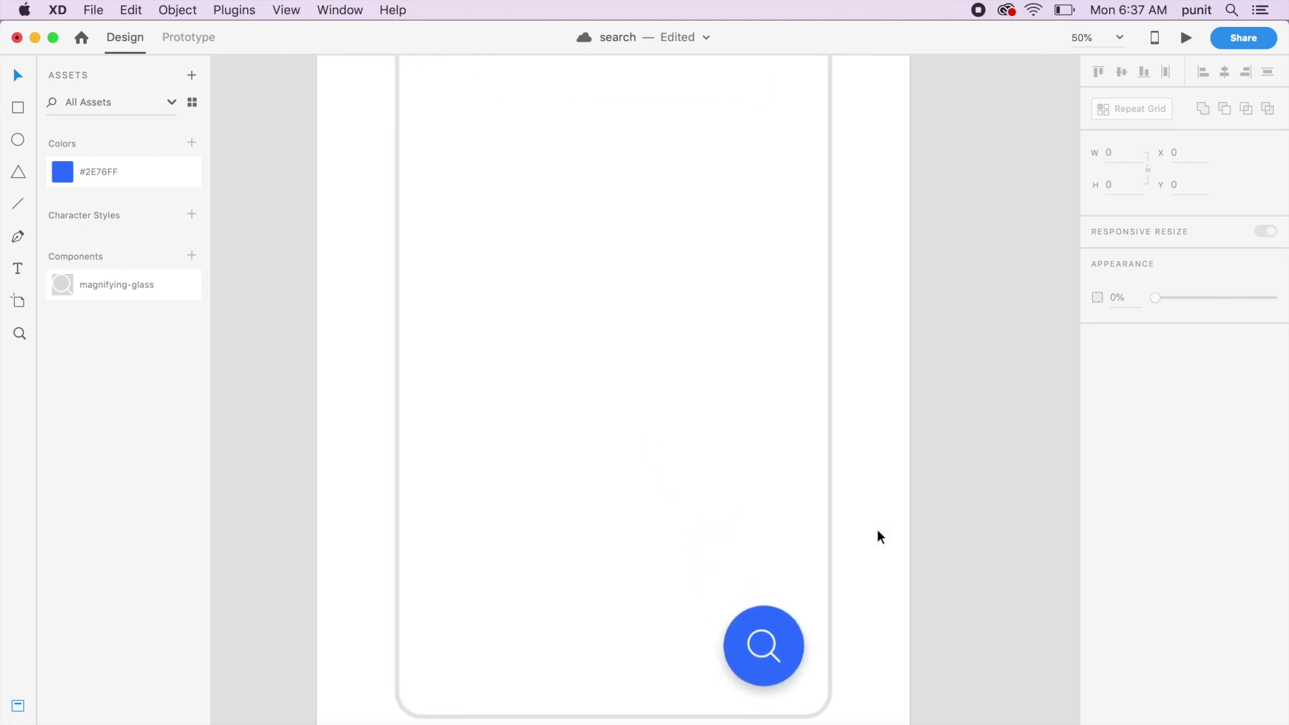
Open the blue circle's anchor points for editing on the artboard.
scroll(877, 537, "down", 4)
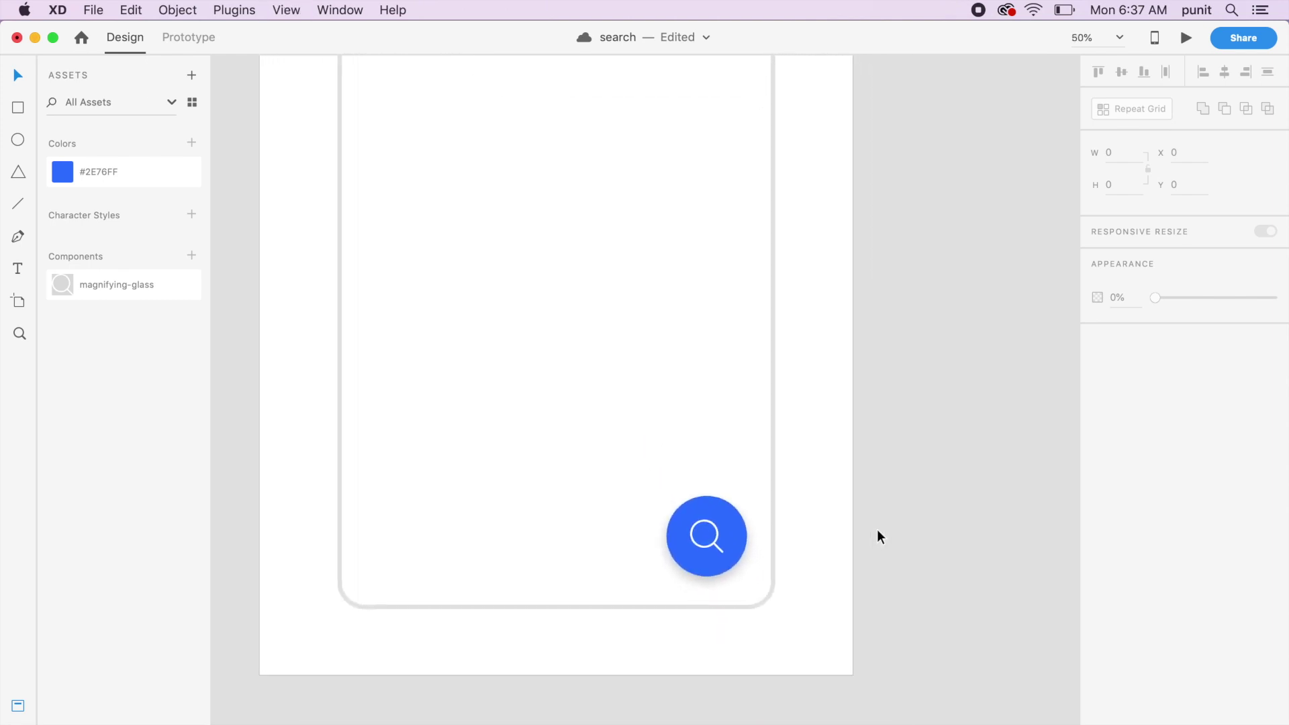
left_click(718, 502)
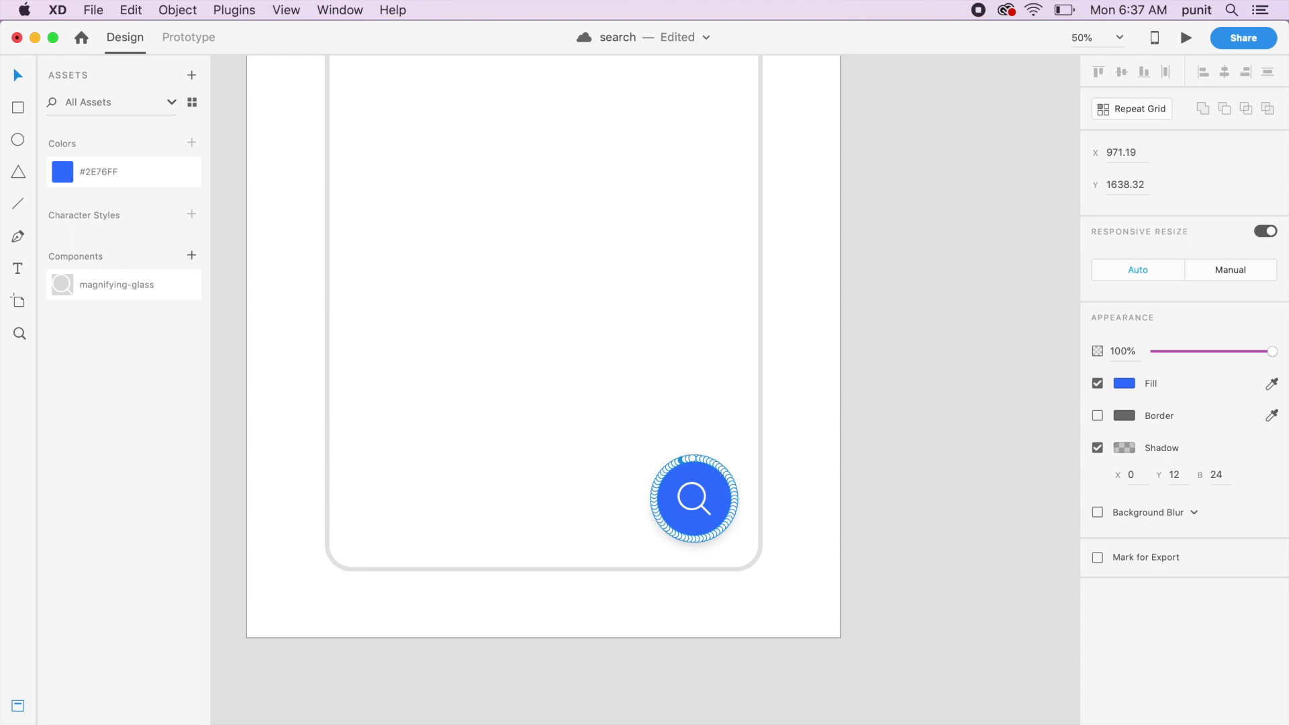
Show the document's layer list and save the document.
key("super+y")
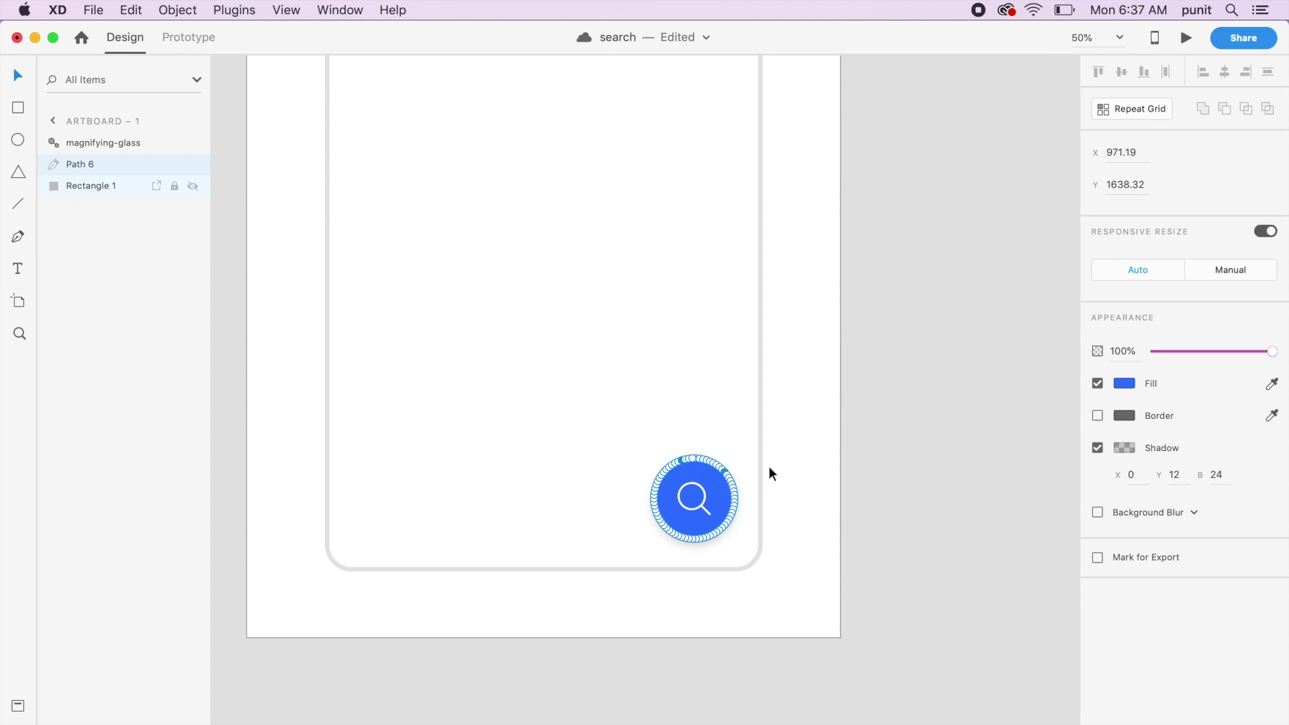
left_click(906, 429)
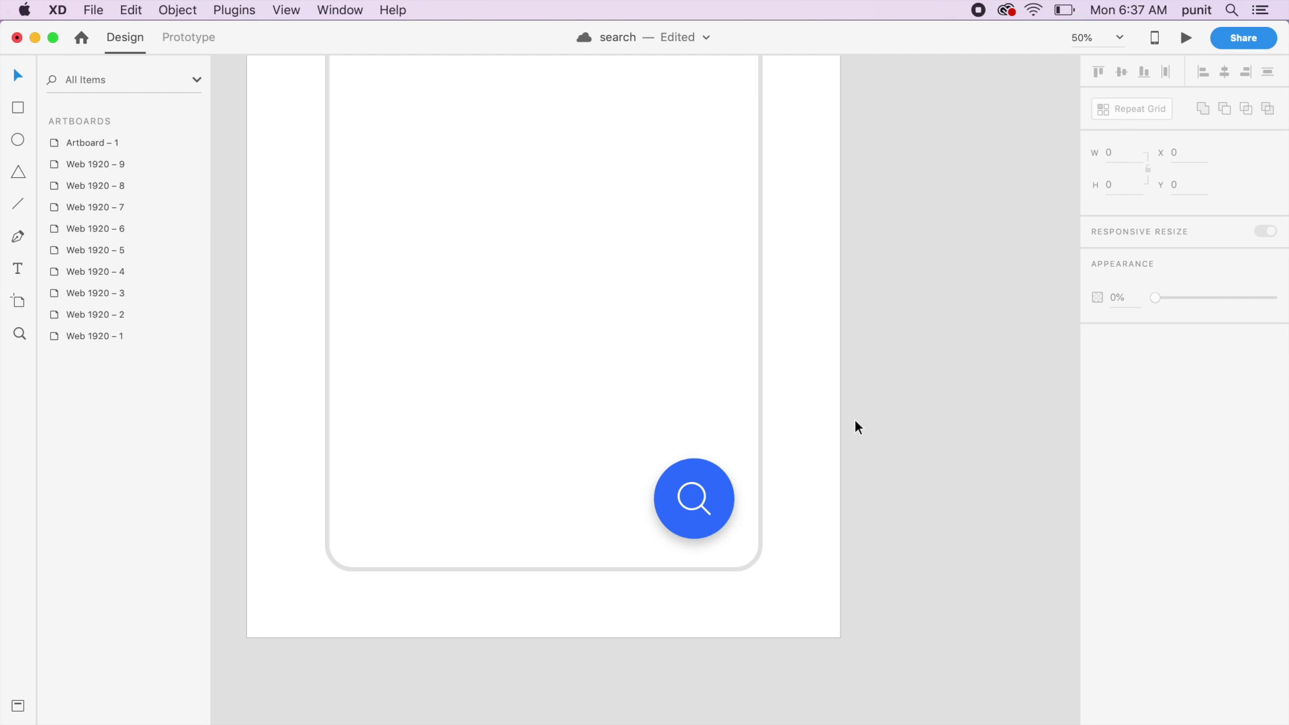
key("super+s")
Duplicate Artboard – 1 beside the original.
key("super+minus")
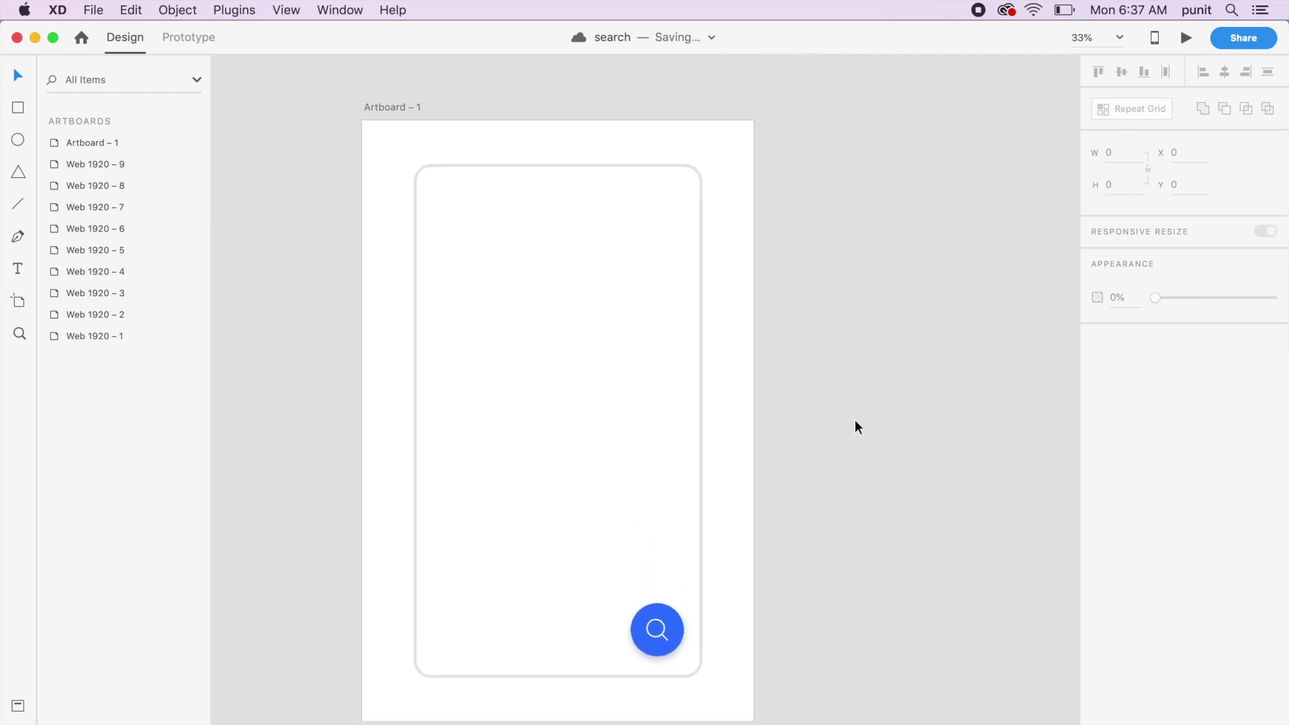
left_click(403, 107)
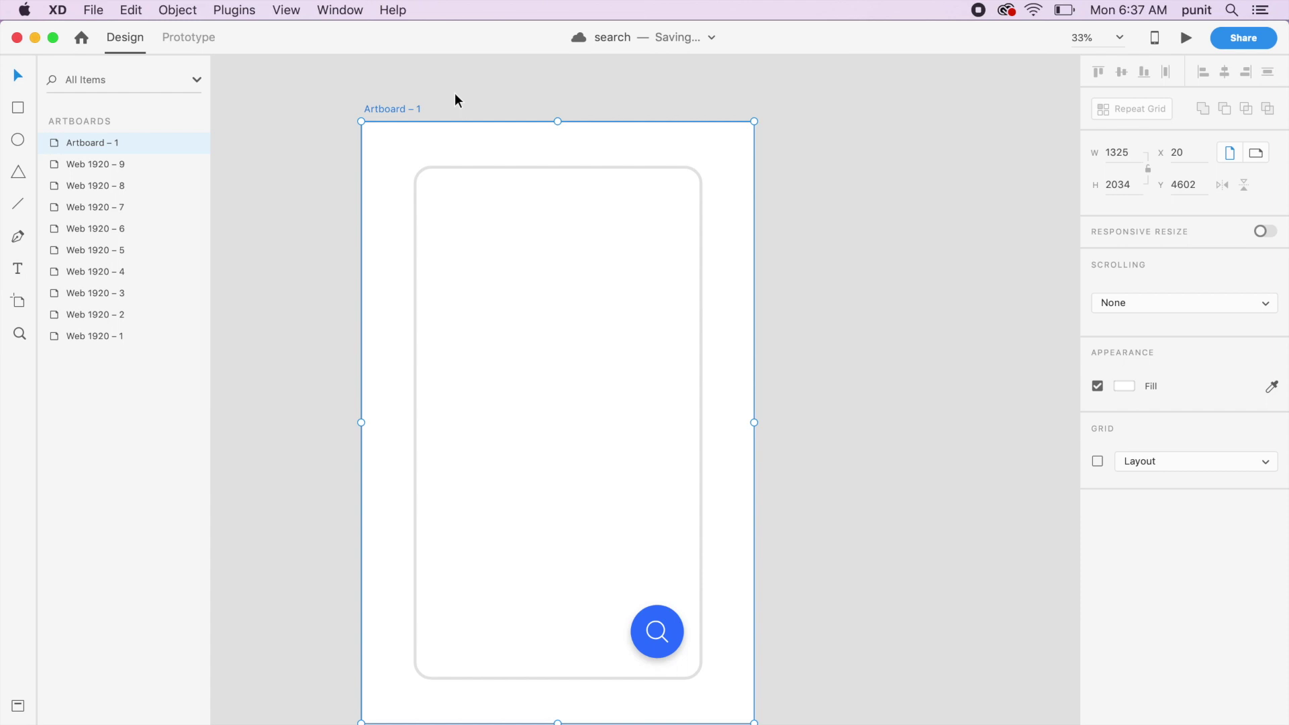
scroll(455, 100, "right", 5)
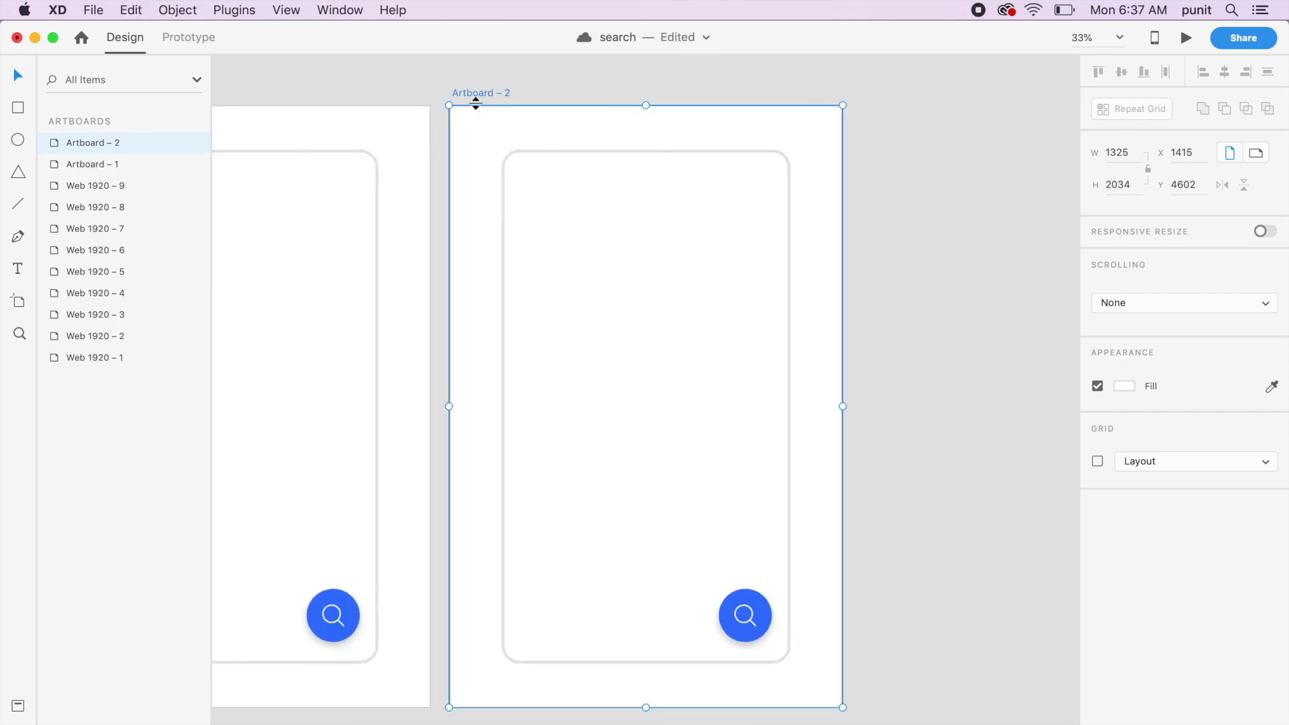
On the copied artboard, move the magnifying glass to the blue circle's lower-right edge and hide it.
scroll(695, 406, "up", 5)
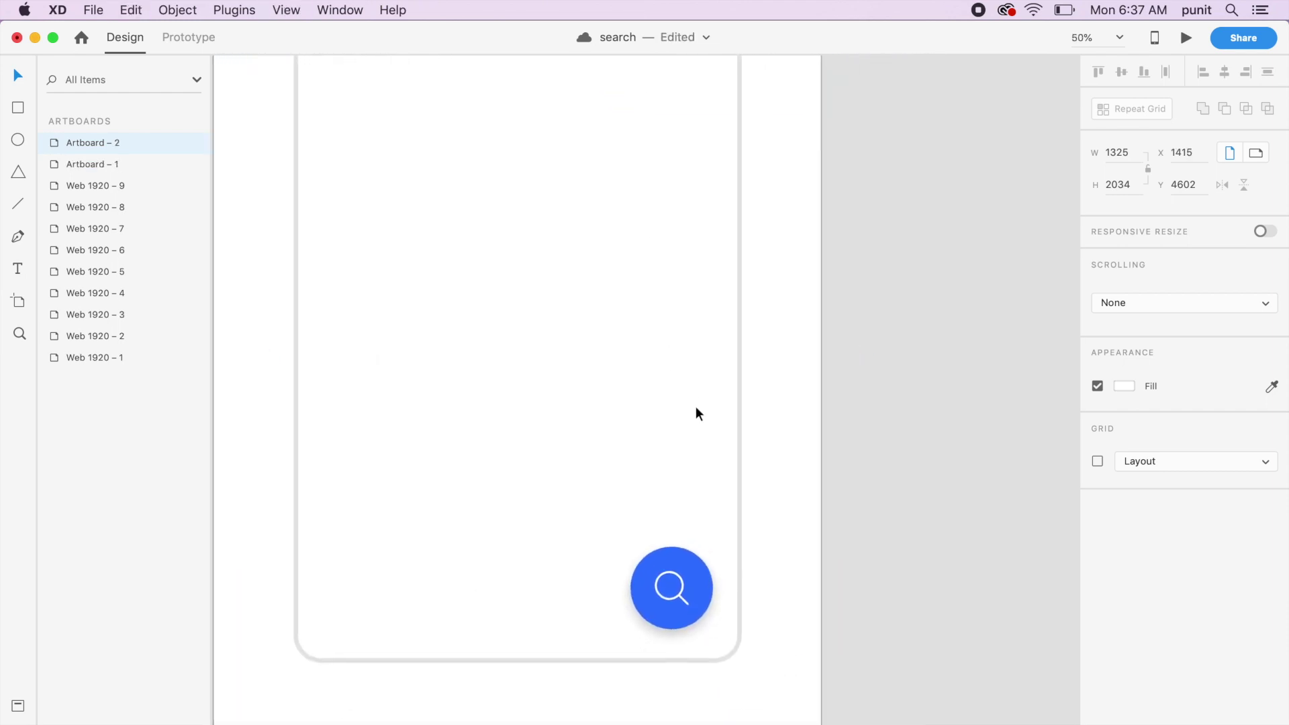
left_click(681, 596)
left_click_drag(679, 597, 720, 635)
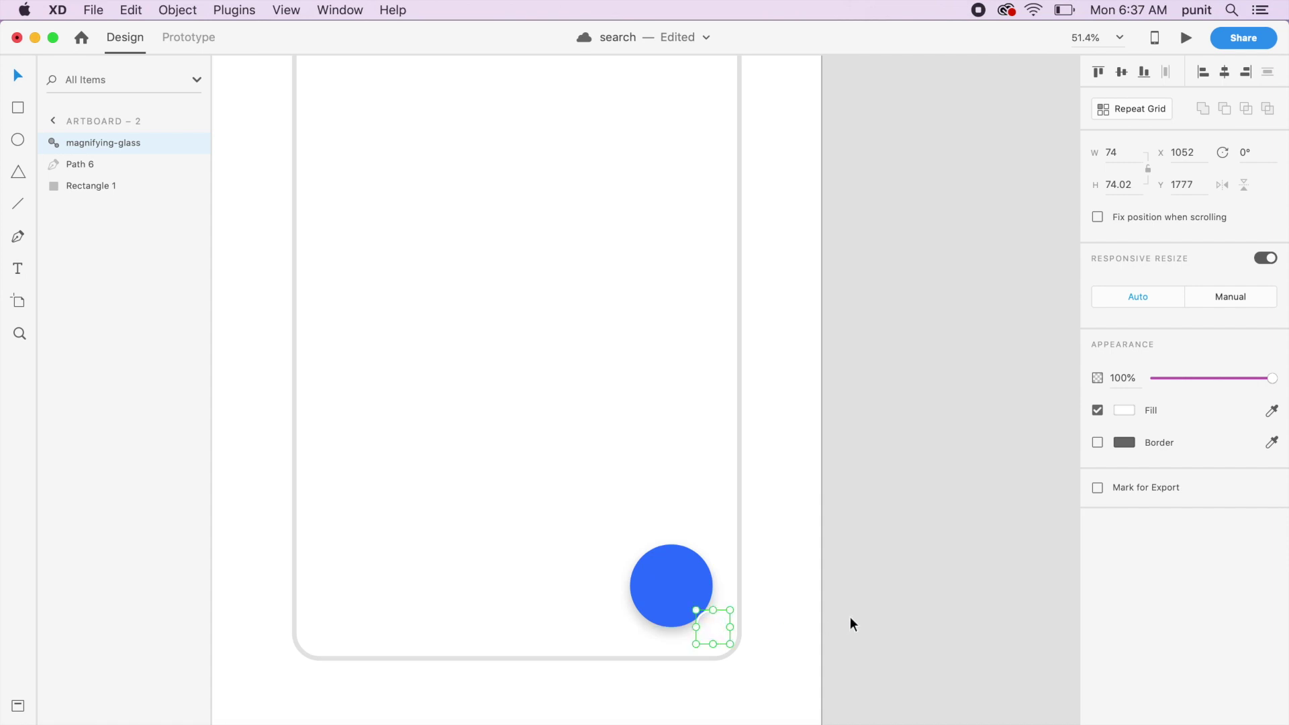
key("super+s")
key("super+comma")
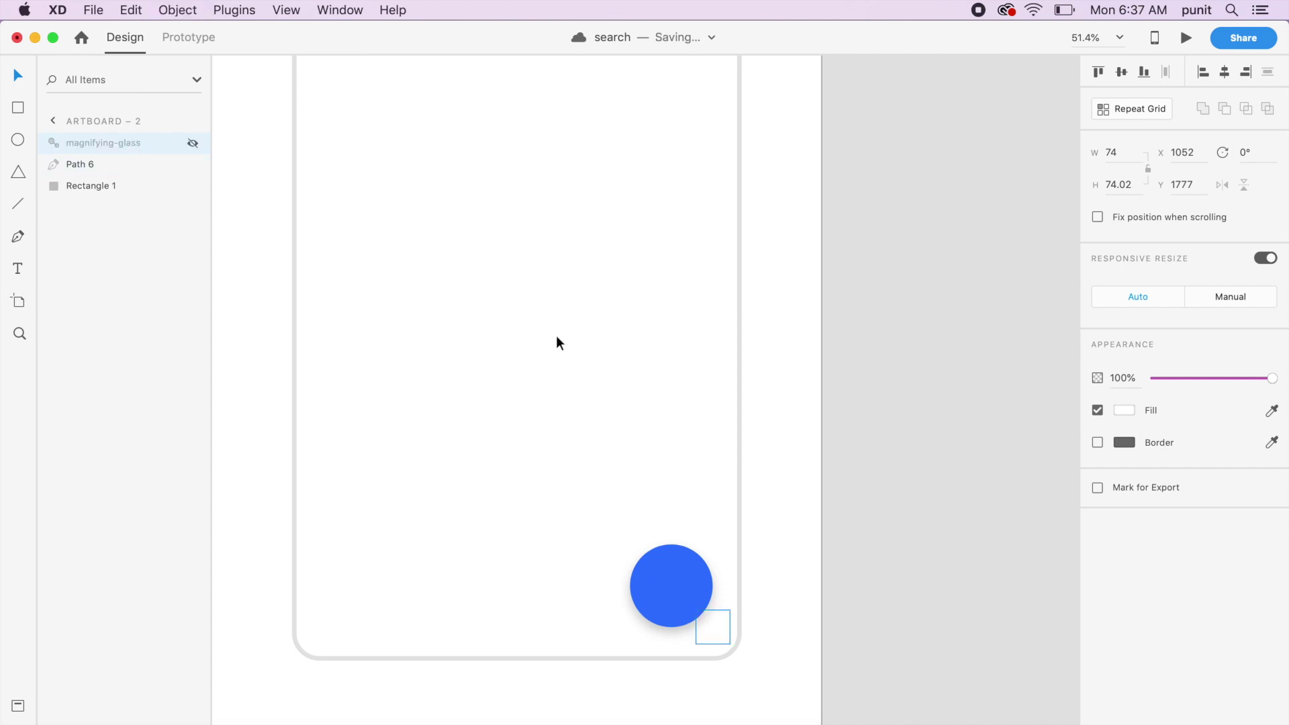
left_click(930, 447)
Open the copied circle's anchor points, and undo back to the single artboard with the original 70-sided polygon.
left_click(682, 572)
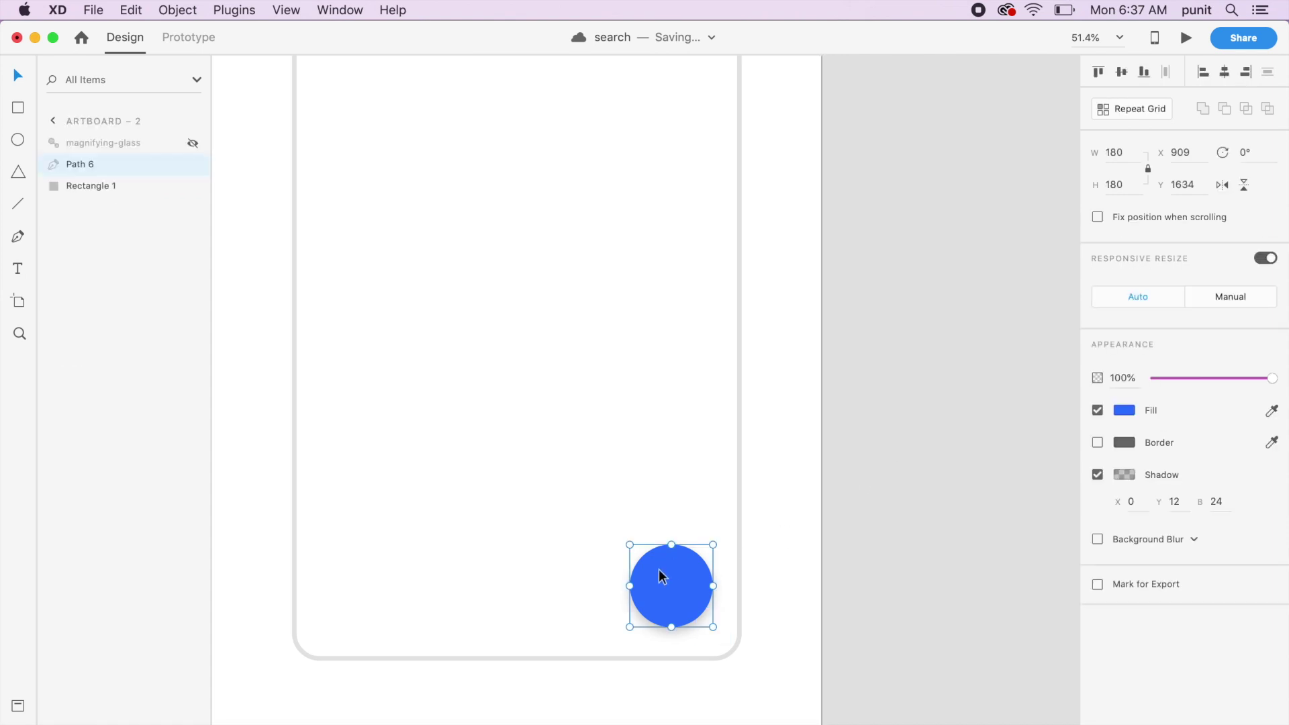
double_click(680, 574)
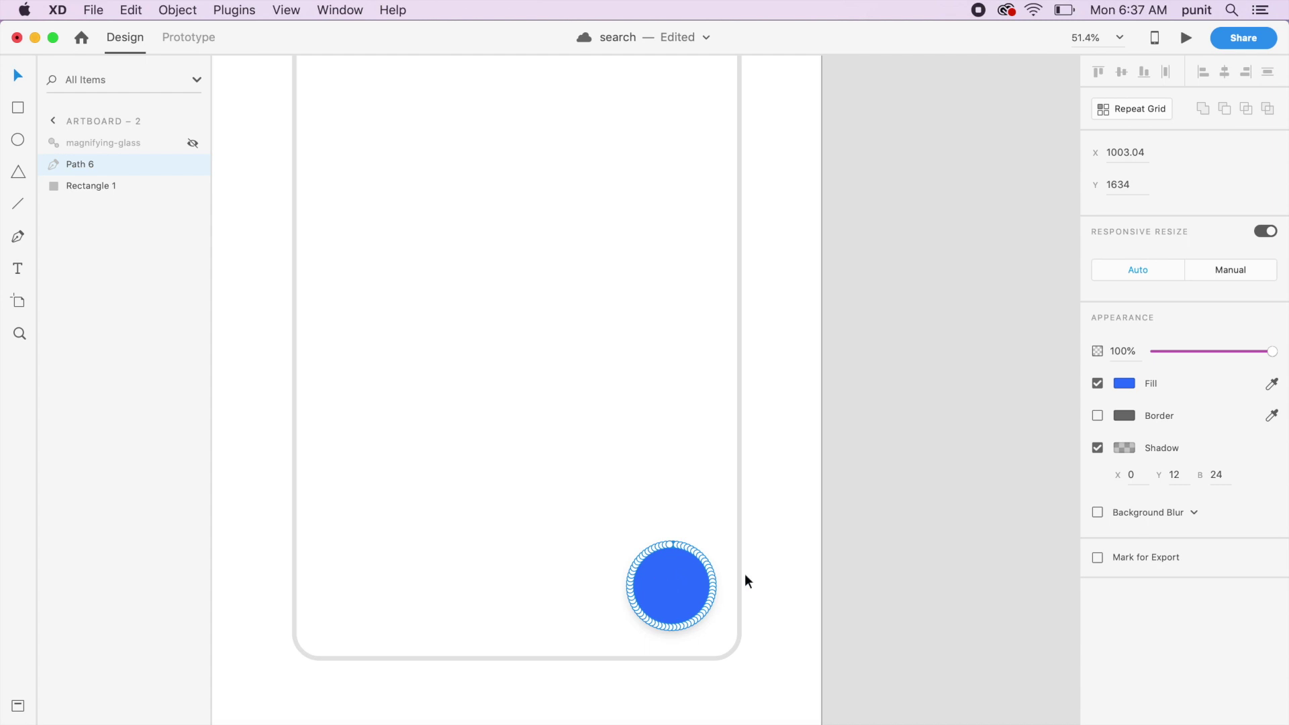
left_click(813, 569)
key("super+z")
key("super+z")
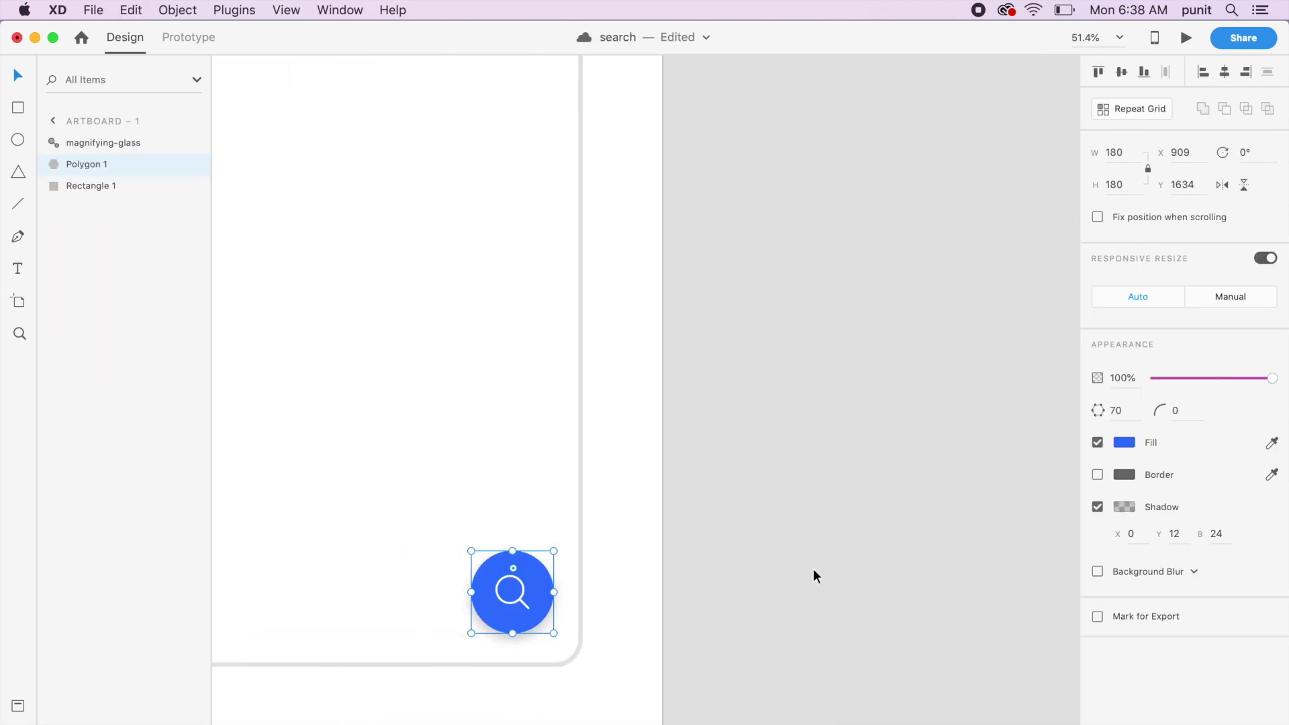
left_click(812, 570)
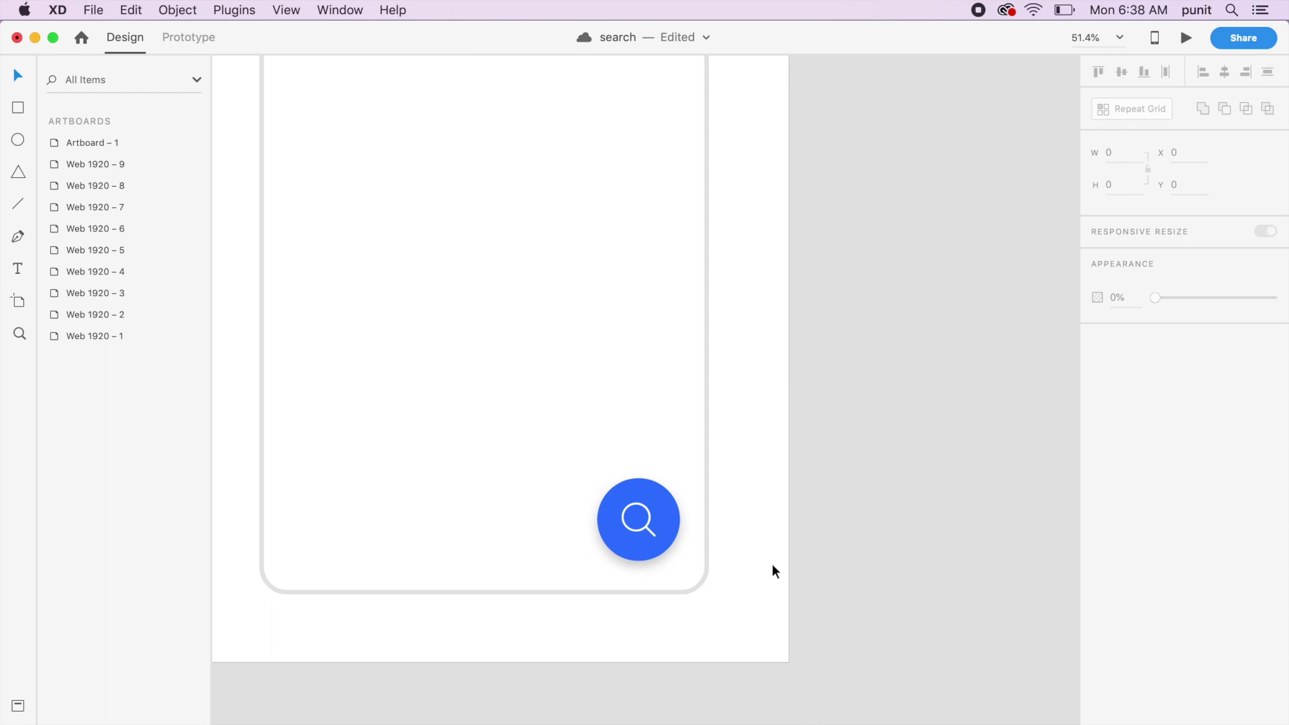
Save the document and set the blue circle polygon's corner count to 25.
key("super+s")
left_click(677, 533)
double_click(677, 533)
left_click(791, 540)
left_click(659, 525)
left_click(1128, 414)
type("25")
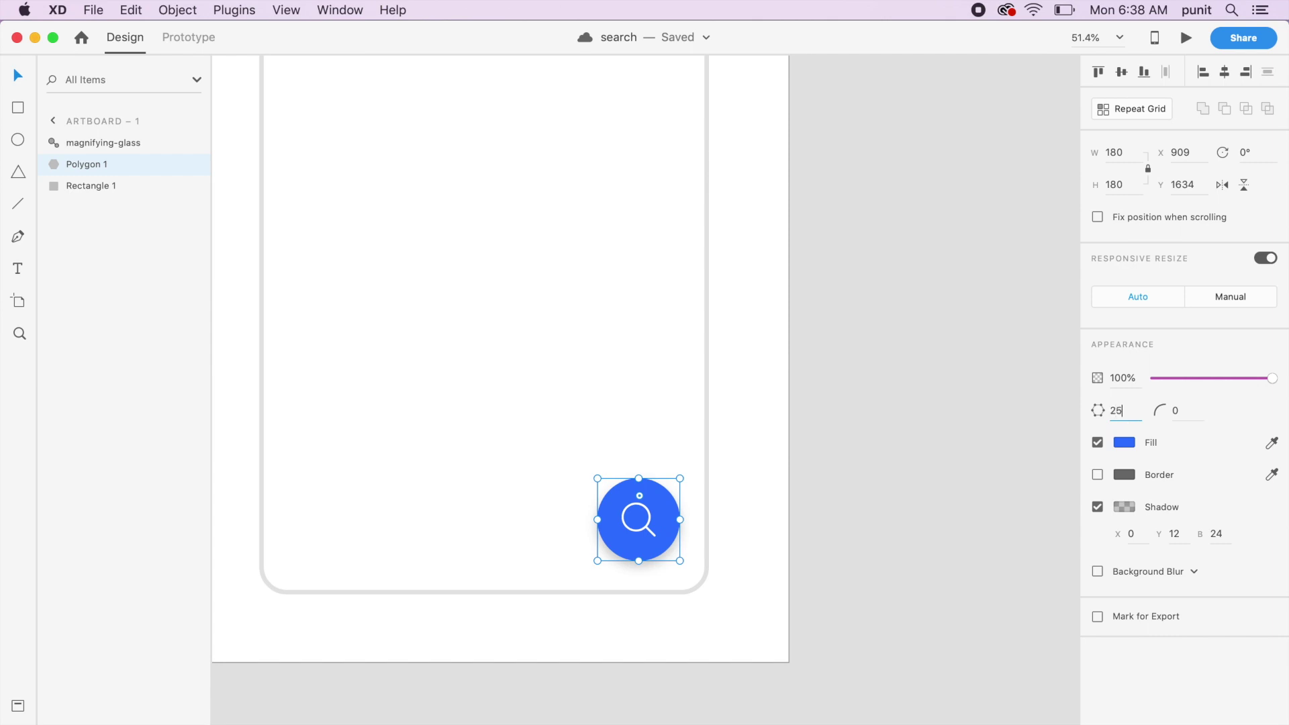
key("Return")
left_click(919, 478)
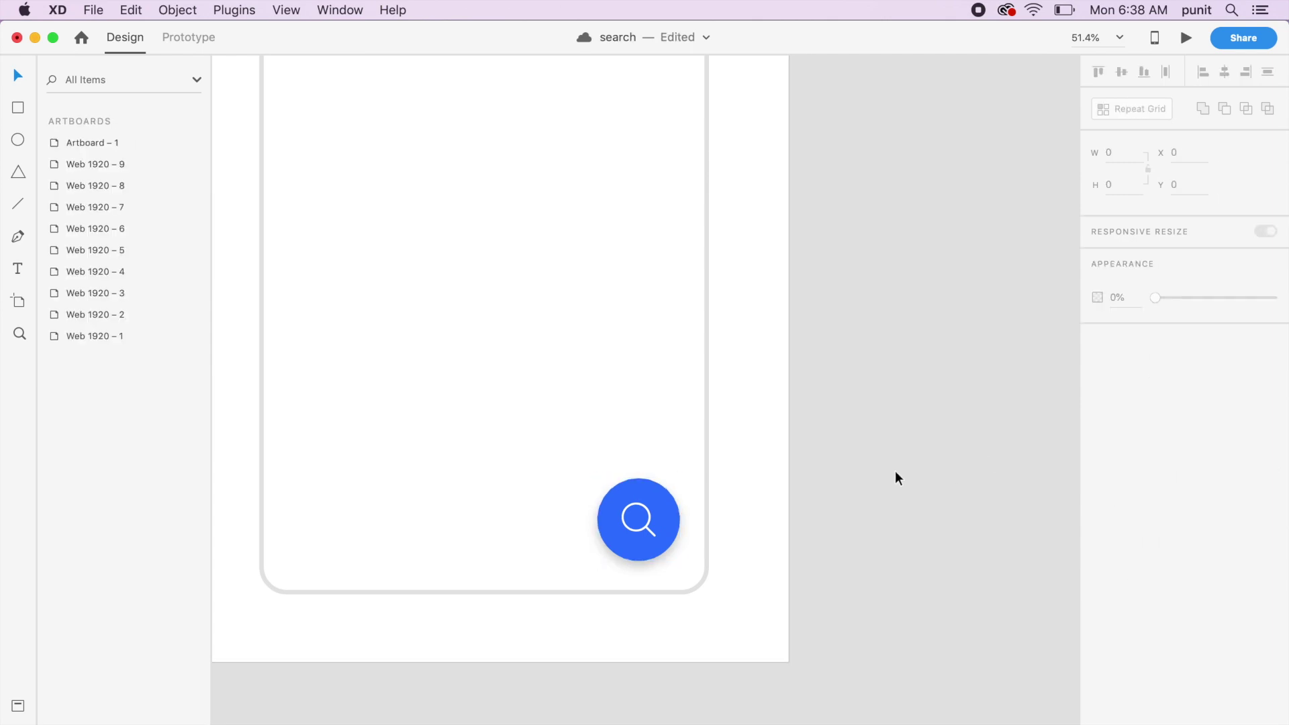
Set the blue circle polygon's corner count to 40.
left_click(656, 495)
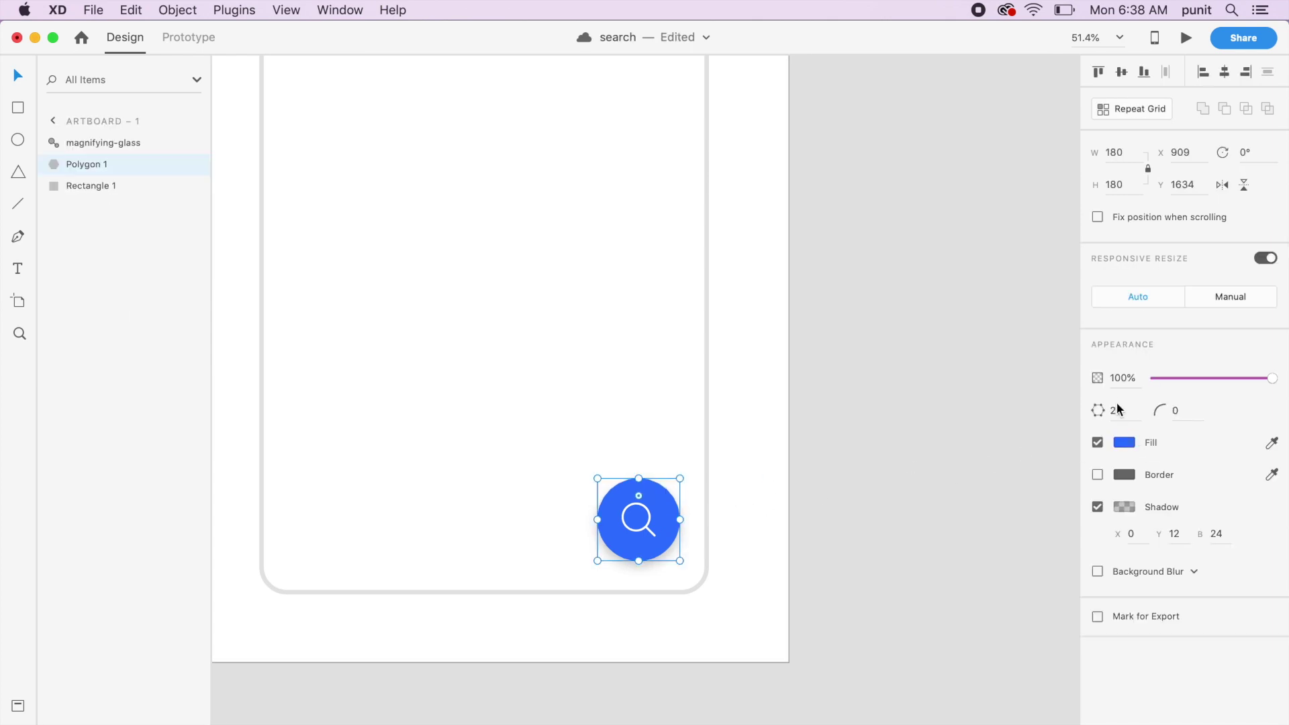
left_click(1121, 409)
type("48")
left_click(852, 475)
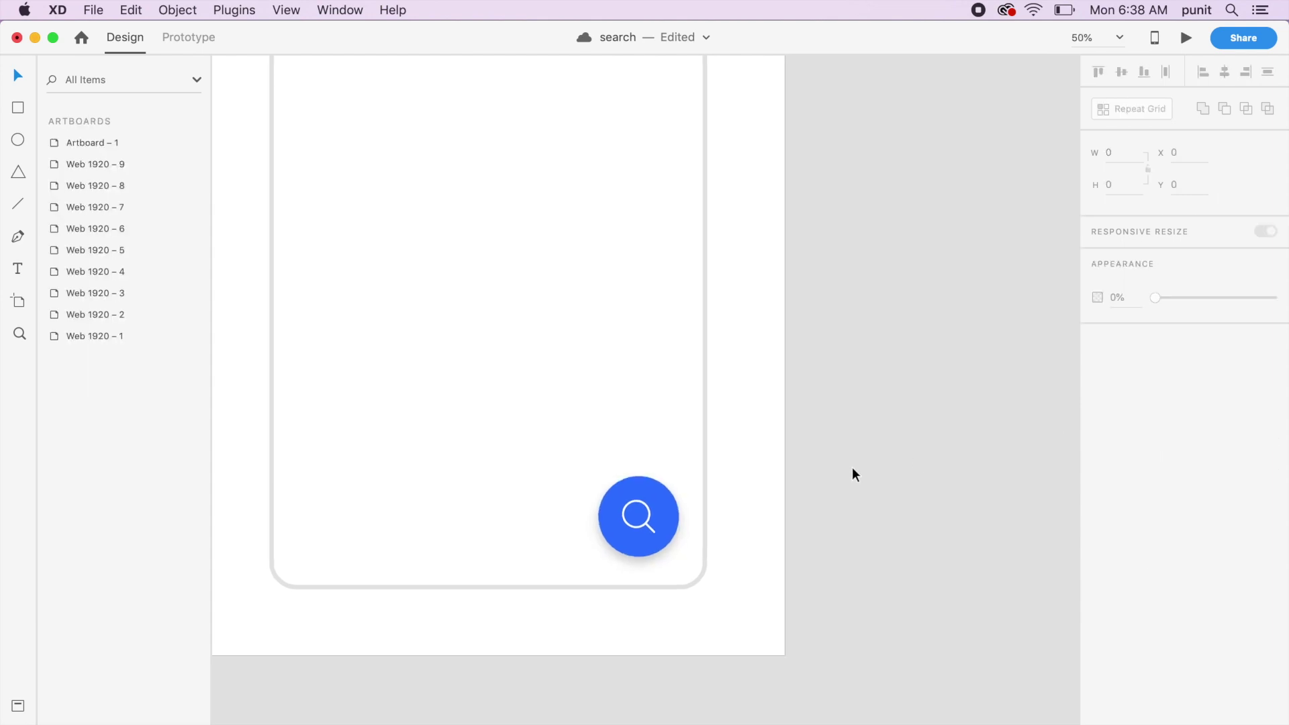
Duplicate Artboard – 1 with its 40-sided search button to create a second animation state.
key("super+minus")
left_click(739, 465)
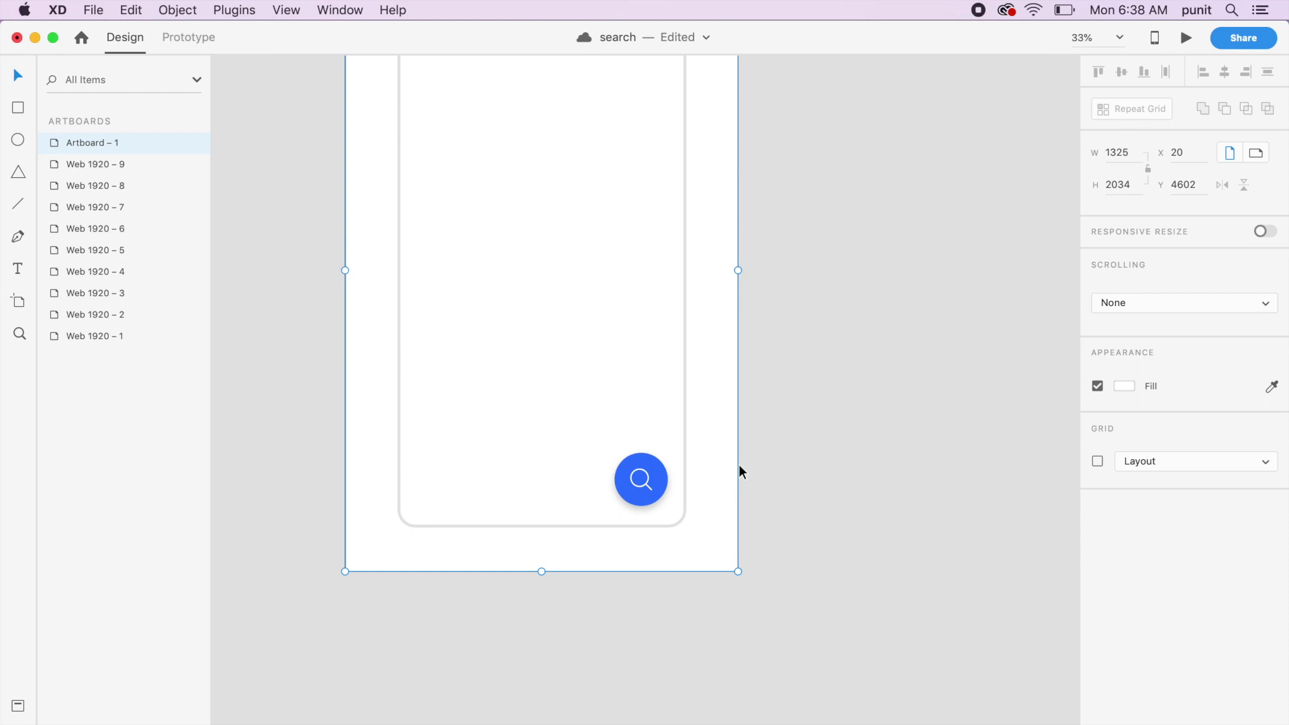
scroll(738, 465, "up", 10)
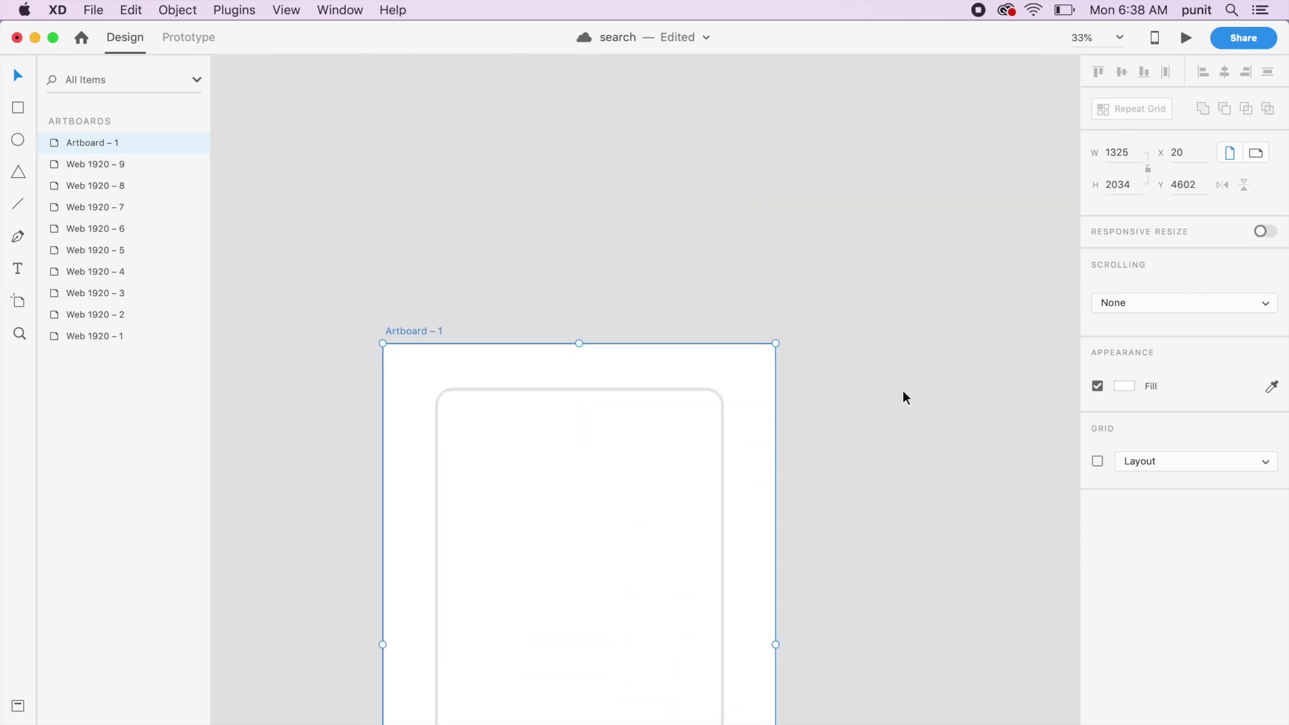
key("super+d")
Set the corner count of the blue polygon on Artboard – 2 to 4.
key("super+equal")
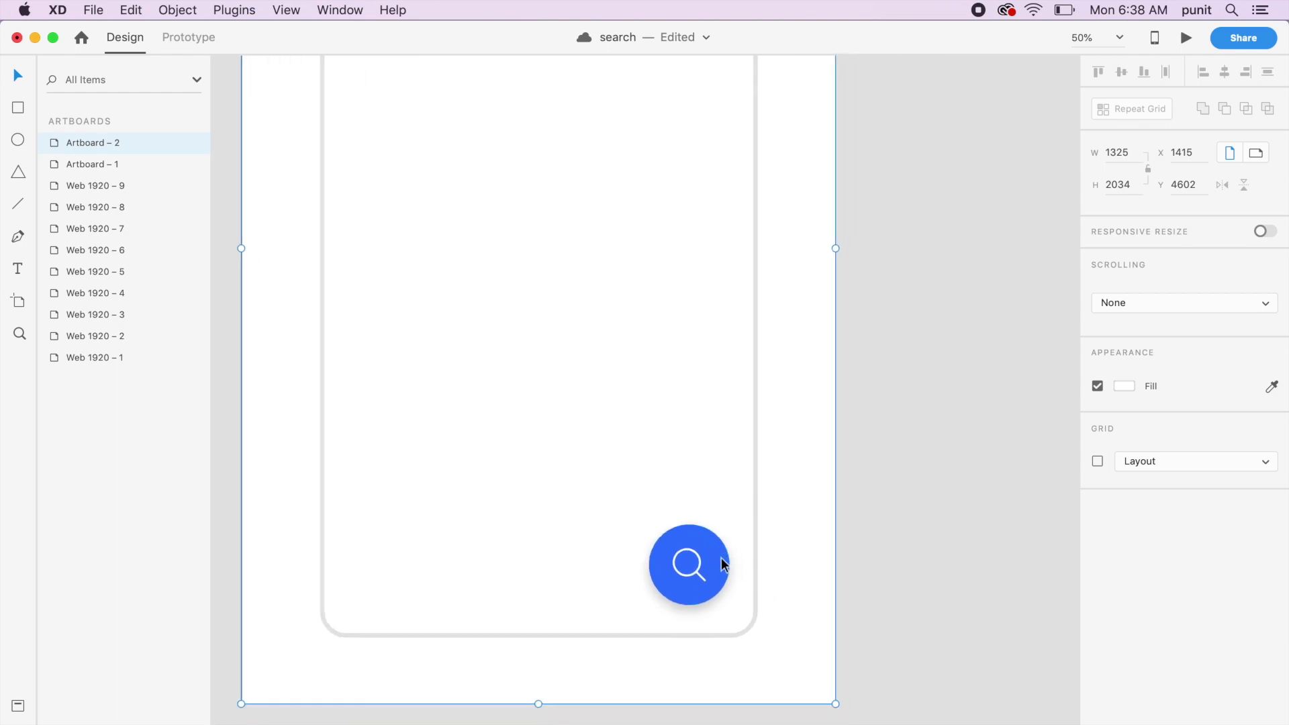
left_click(724, 565)
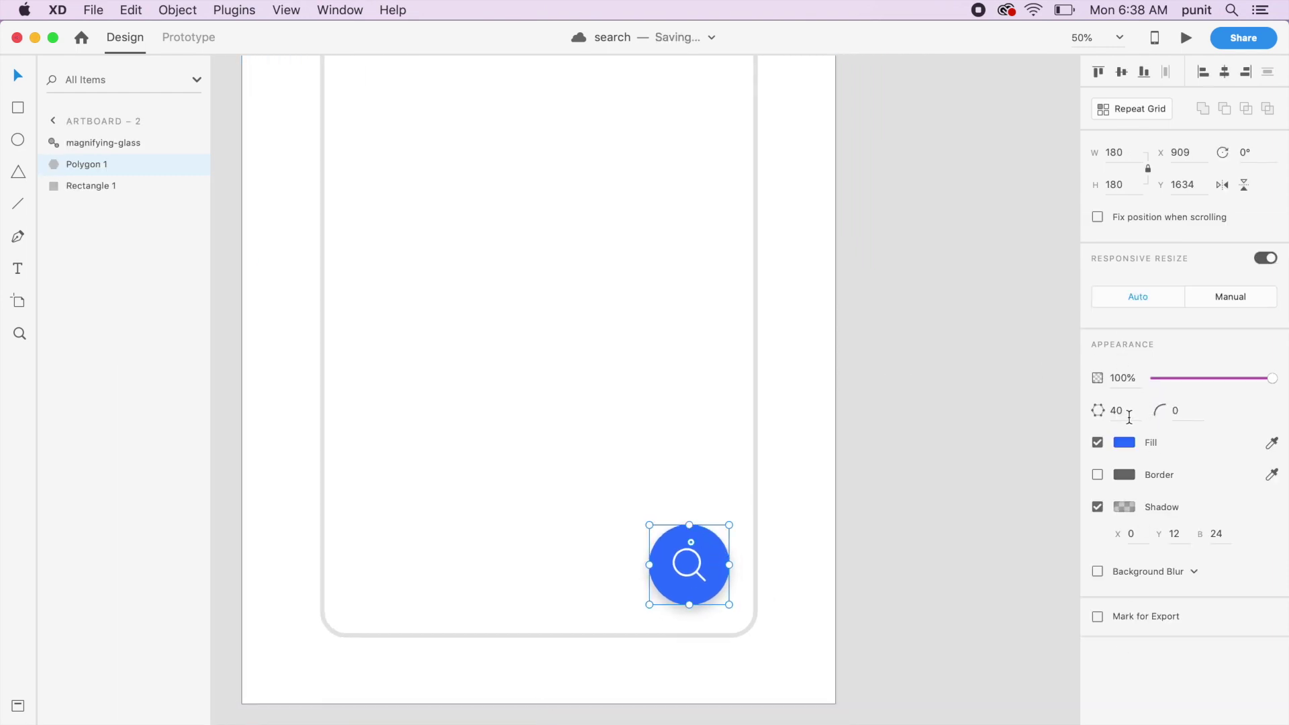
left_click(1130, 417)
type("10")
key("BackSpace")
key("BackSpace")
type("40")
key("Return")
left_click(1116, 411)
type("4")
key("Return")
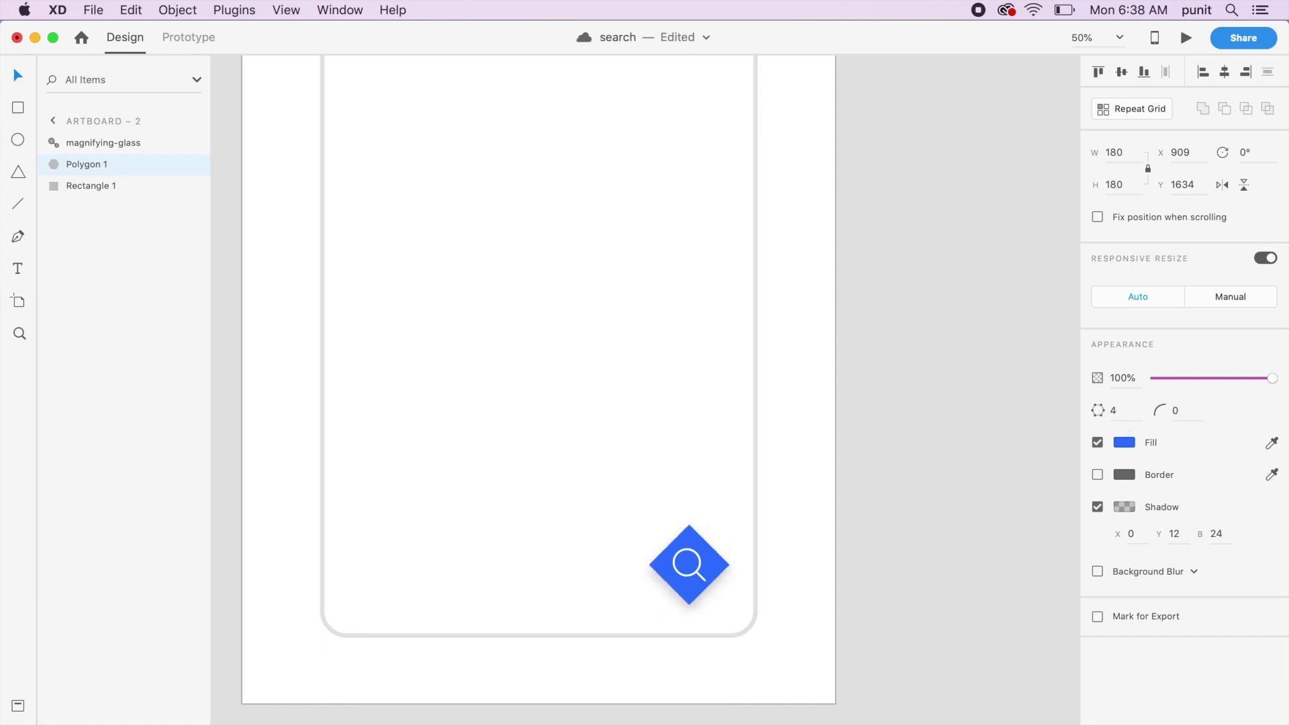
left_click(884, 529)
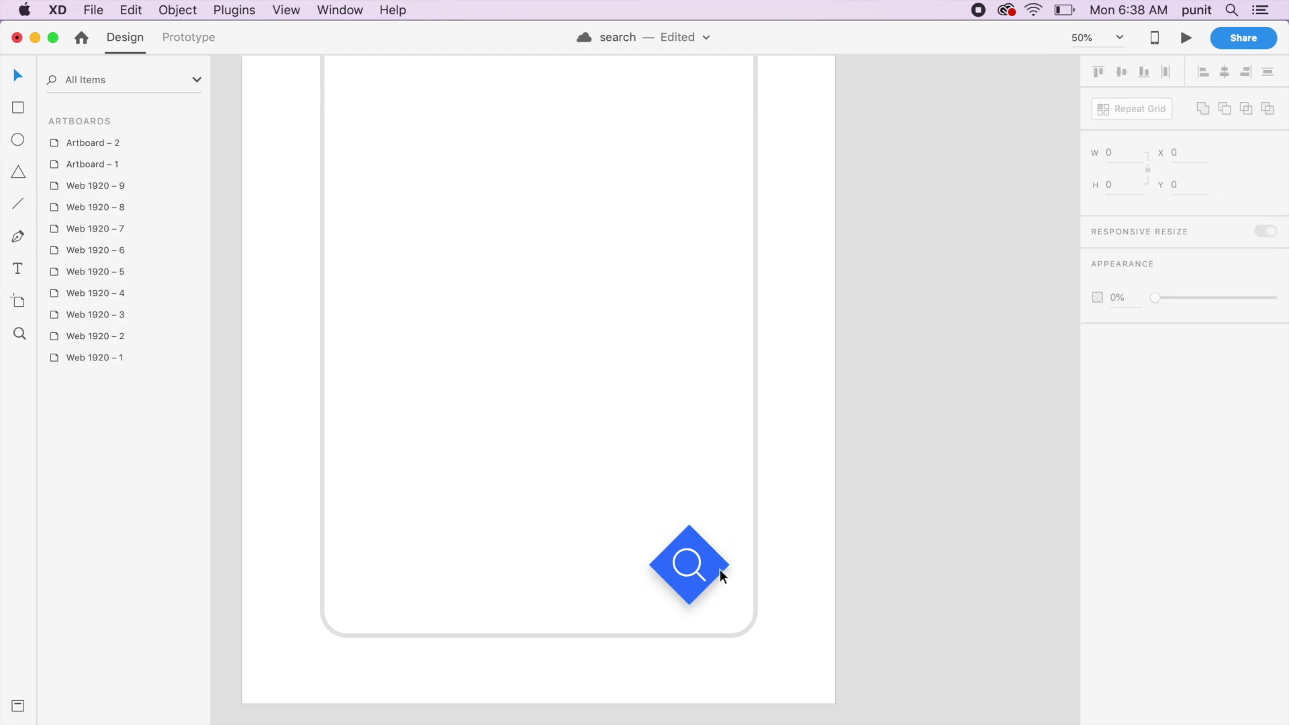
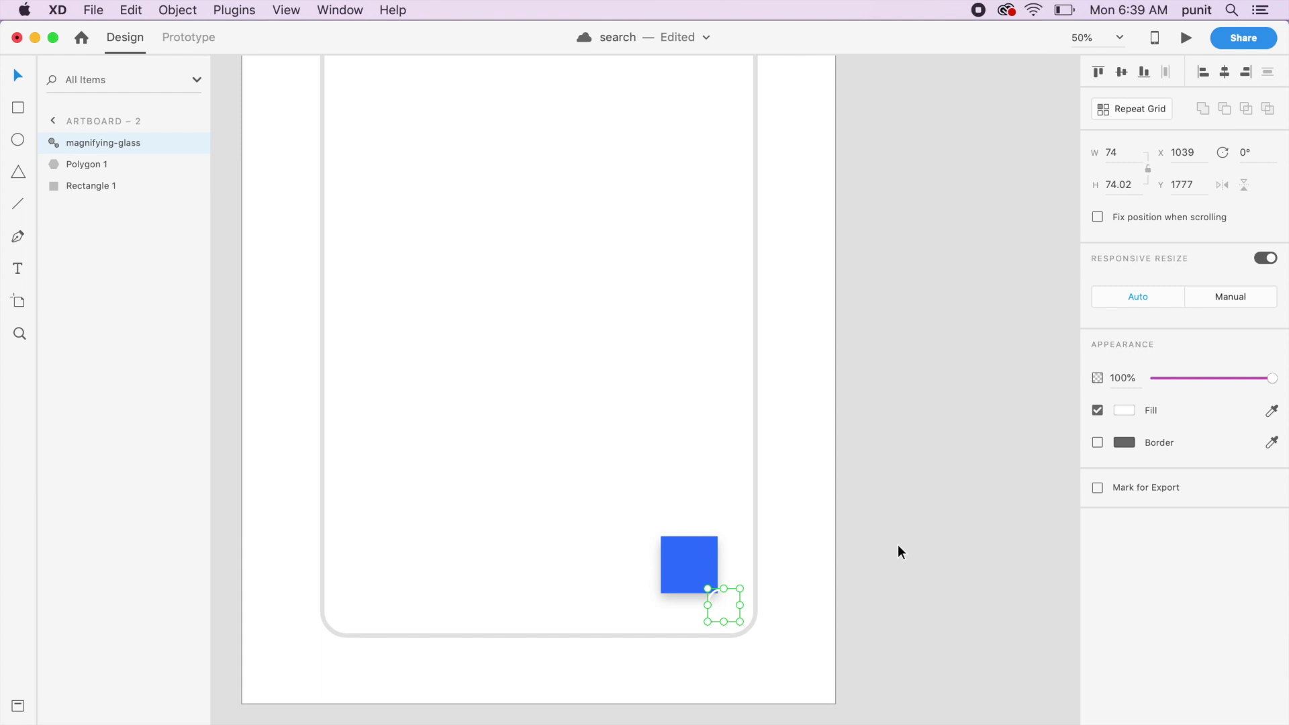
Hide the magnifying-glass icon on Artboard – 2, leaving only the blue square in the frame.
key("super+comma")
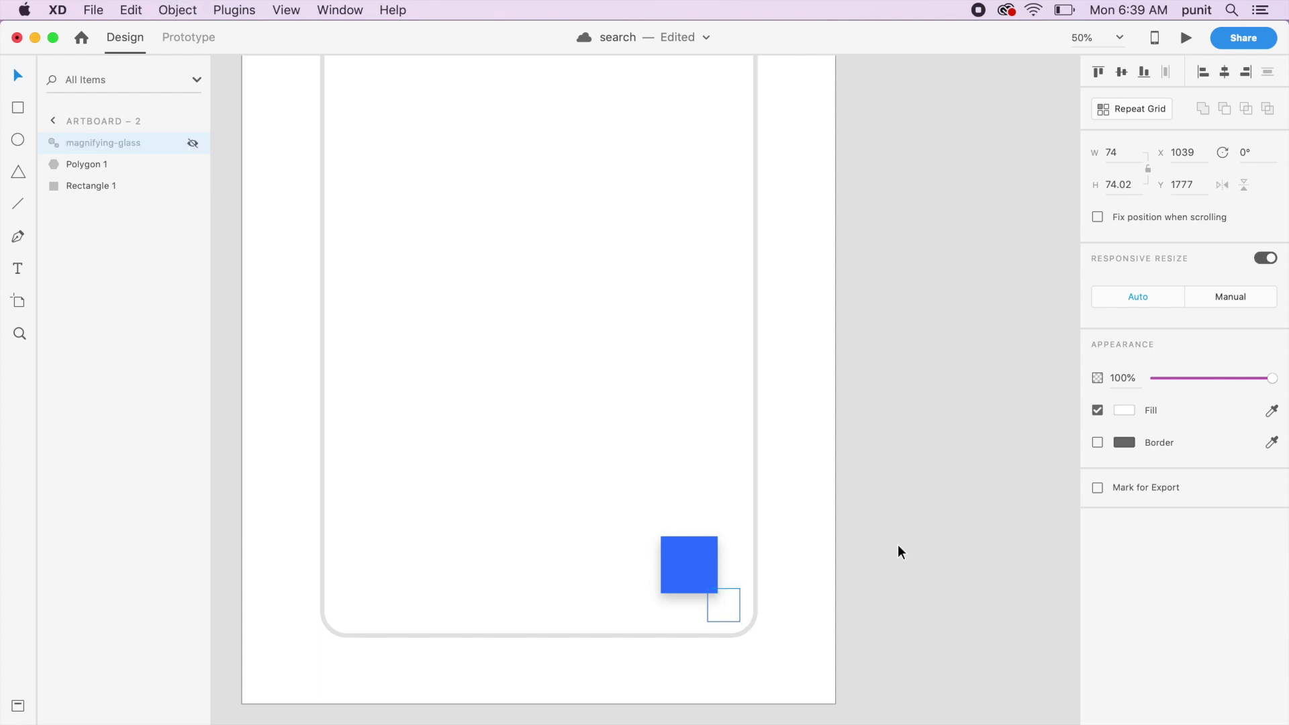
left_click(897, 545)
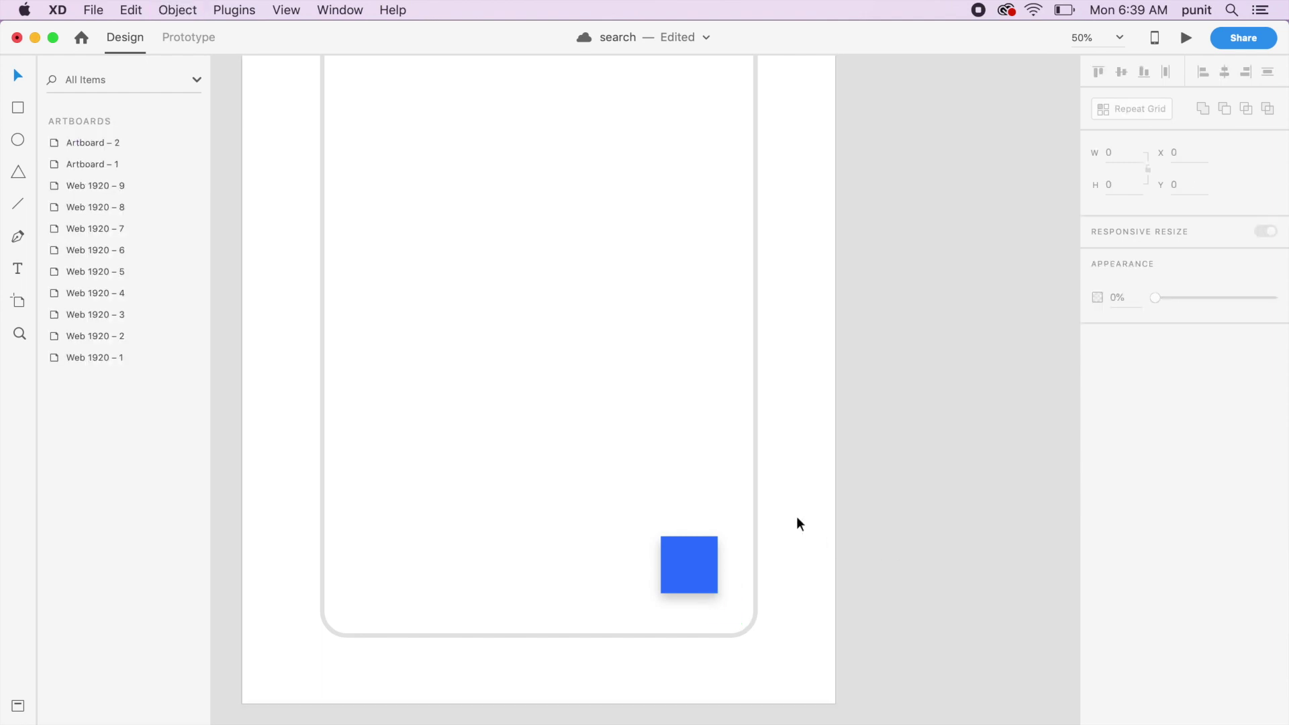
left_click(688, 572)
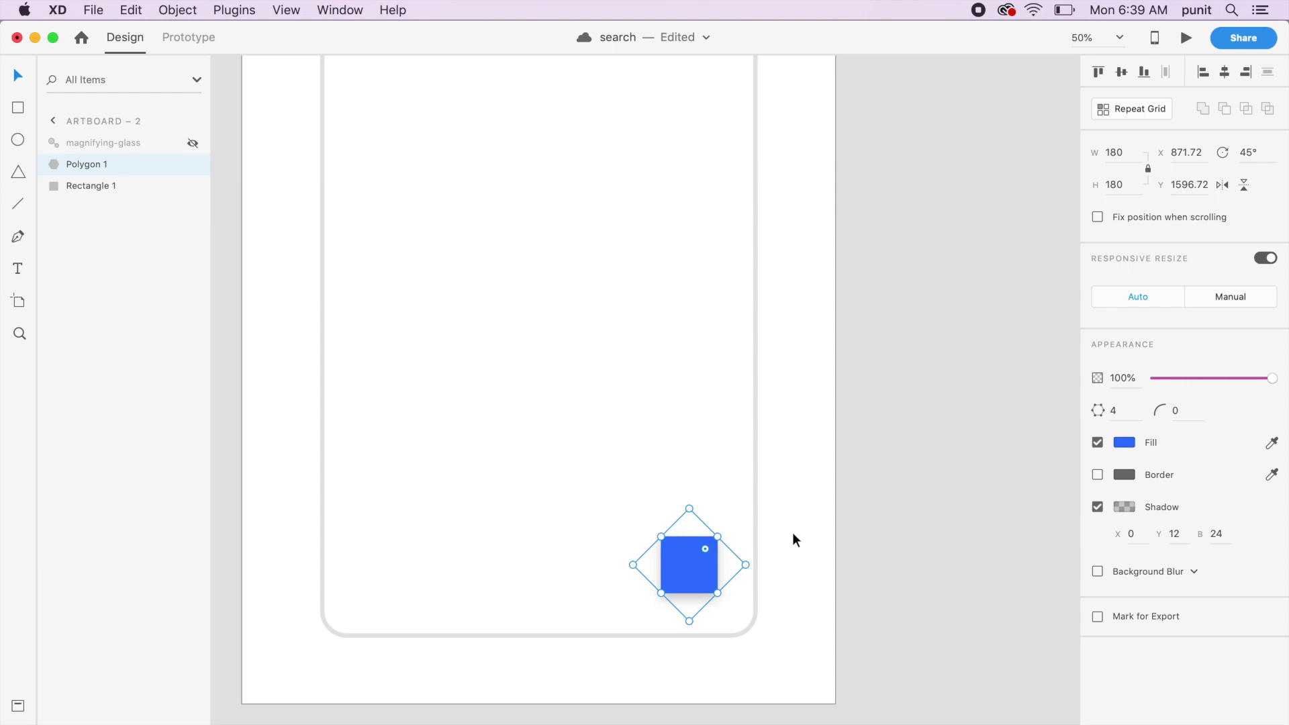
left_click(793, 535)
Convert the blue square on Artboard – 2 into an editable path by entering its anchor-point editing, and leave path editing.
left_click(700, 562)
double_click(699, 562)
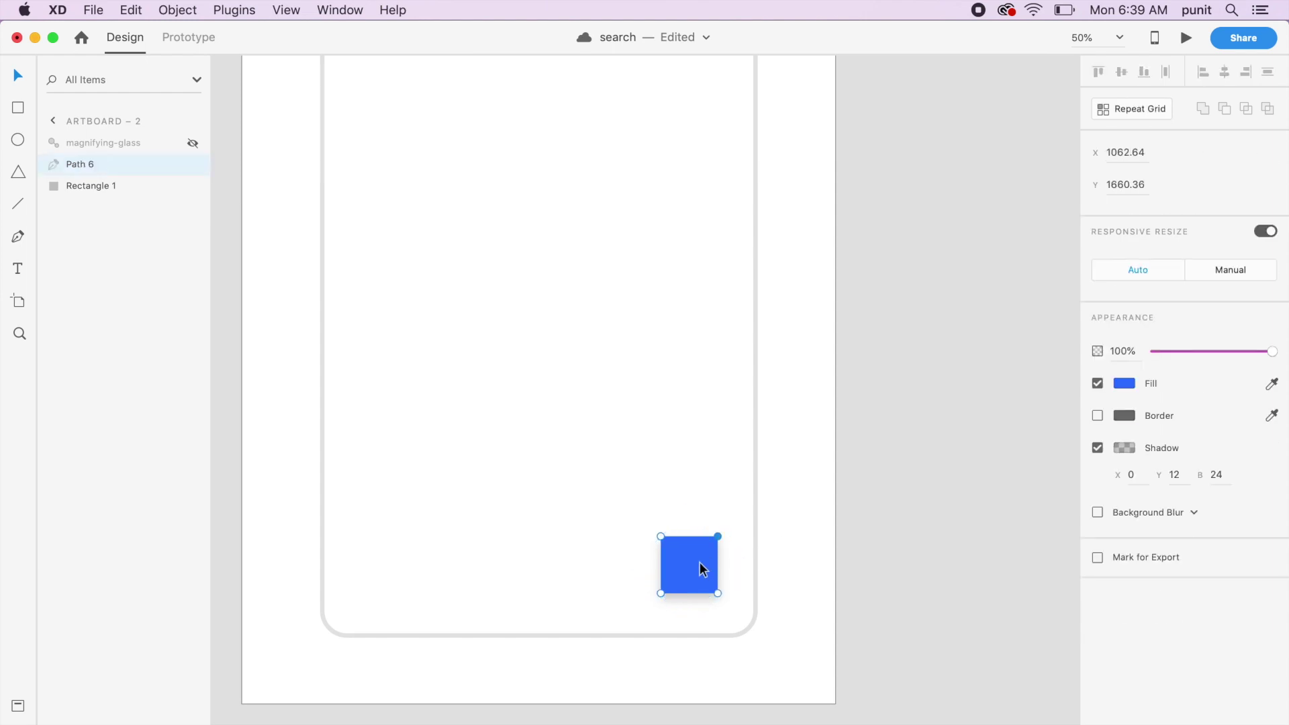
left_click(662, 537, "shift")
left_click(661, 537)
key("Escape")
left_click(713, 566)
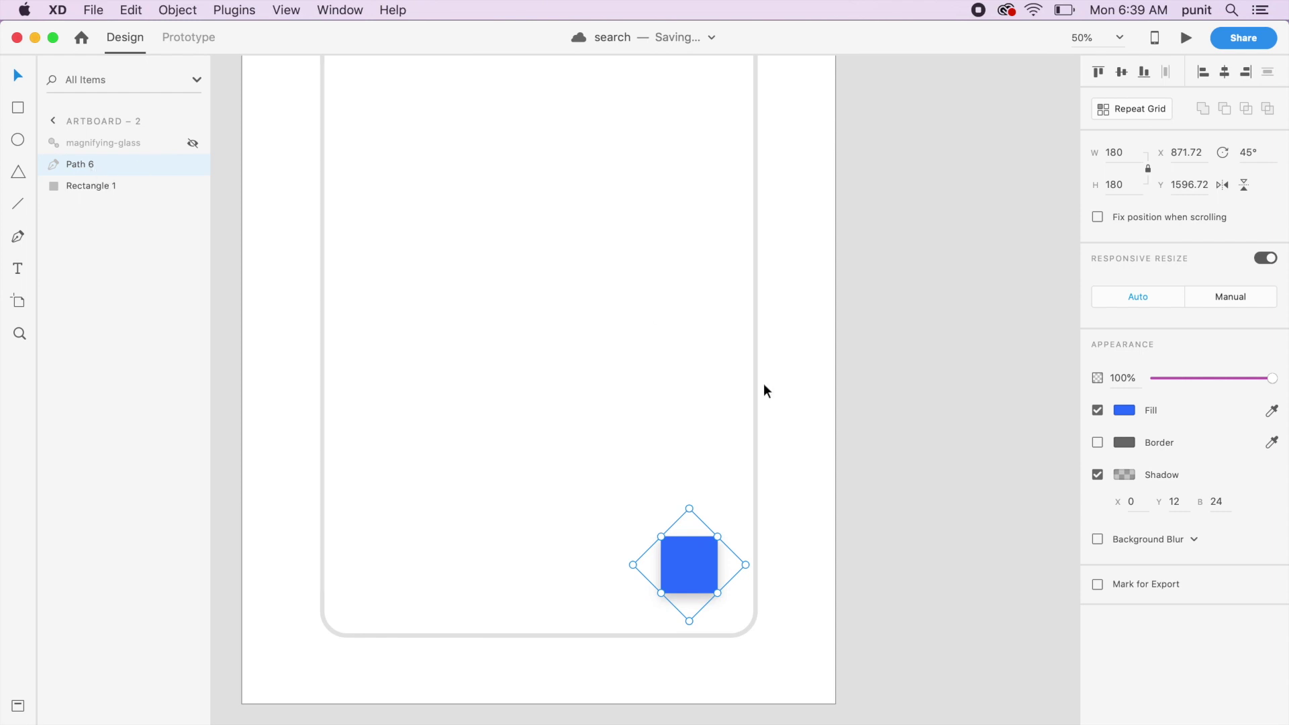
left_click(918, 384)
Duplicate Artboard – 2 to create a third animation state.
key("super+minus")
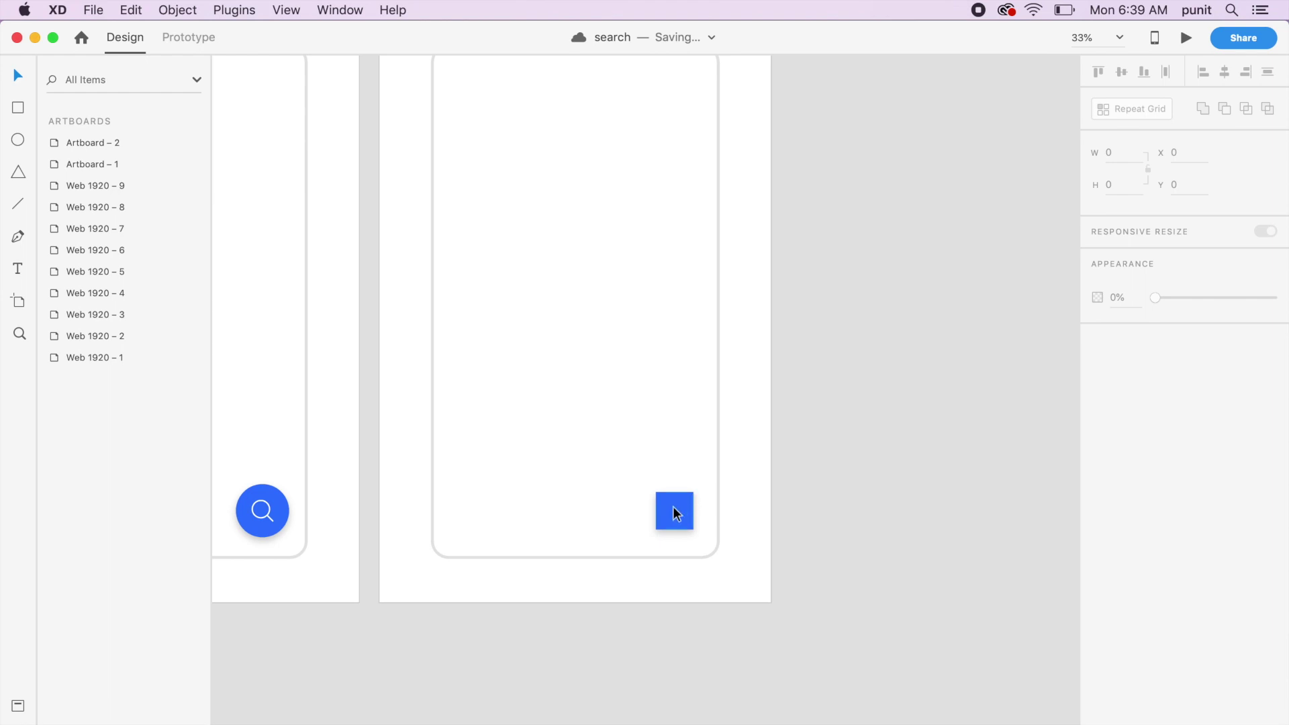
left_click(756, 516)
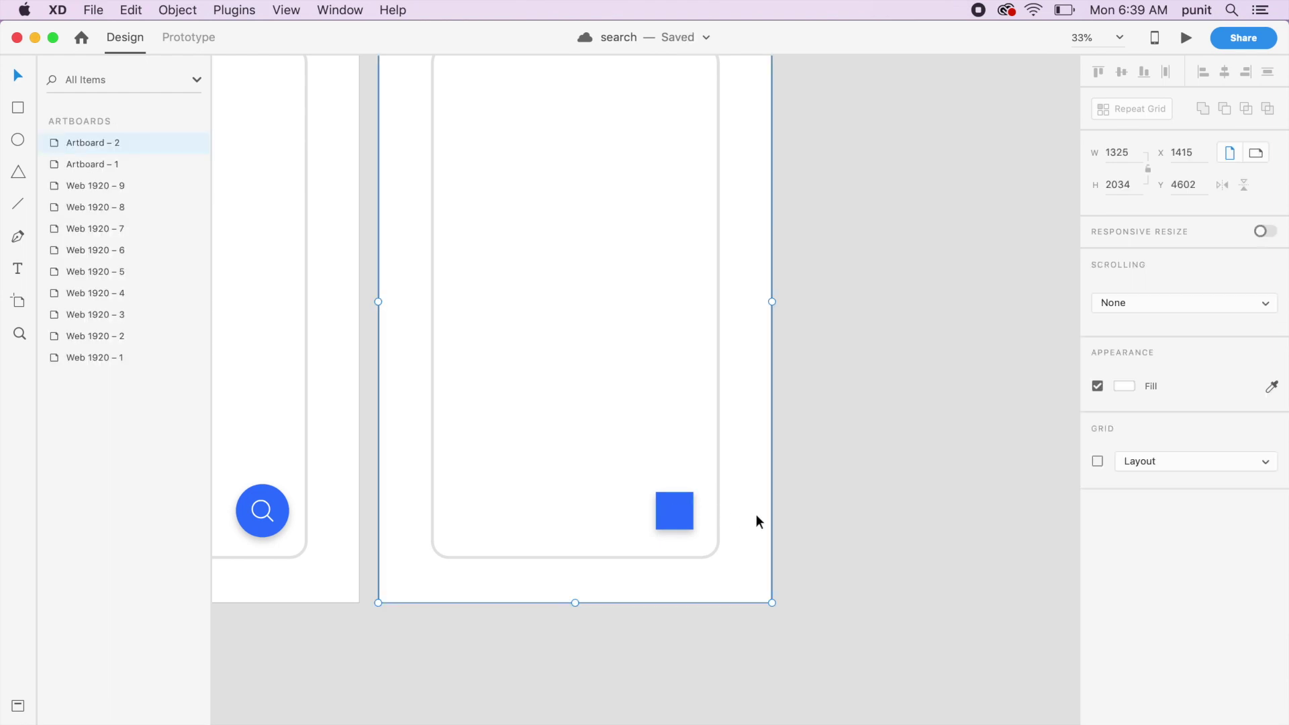
key("super+d")
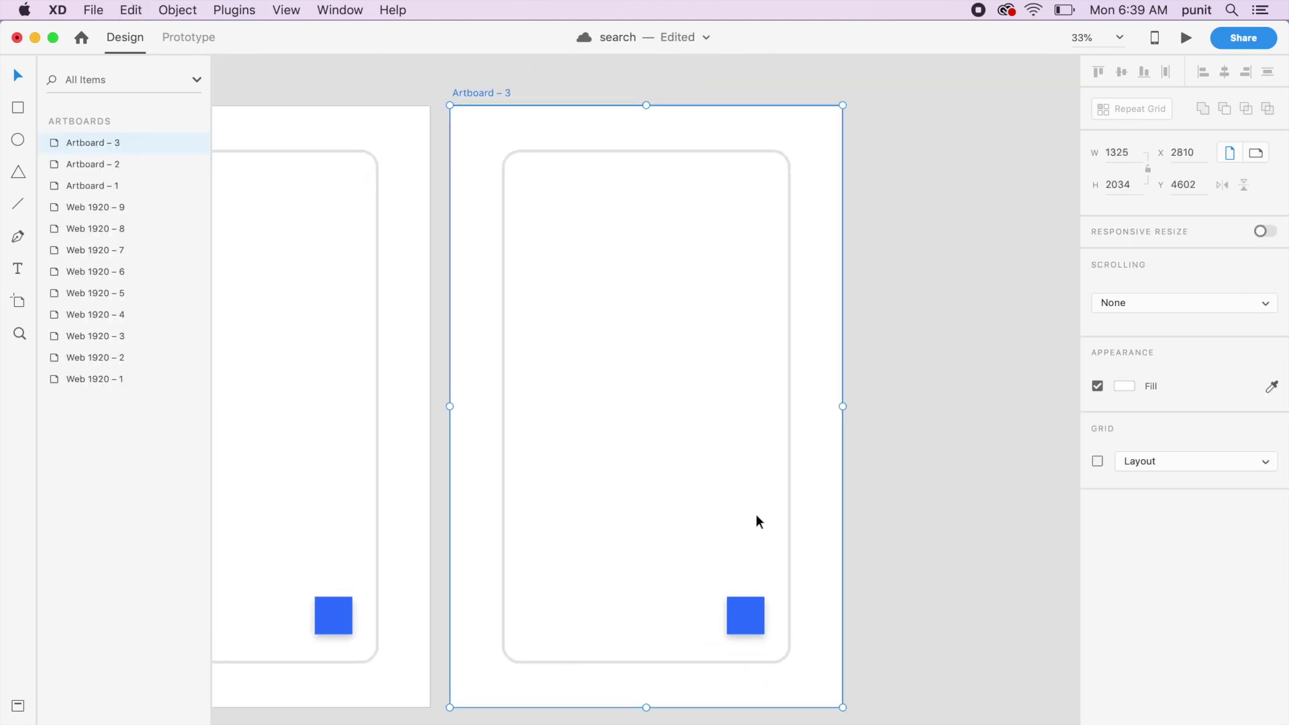
On Artboard – 3, move the blue square's right and left anchor pairs to the phone frame's right edge, forming a thin vertical strip.
scroll(748, 508, "up", 5)
left_click(679, 545)
left_click_drag(710, 469, 738, 623)
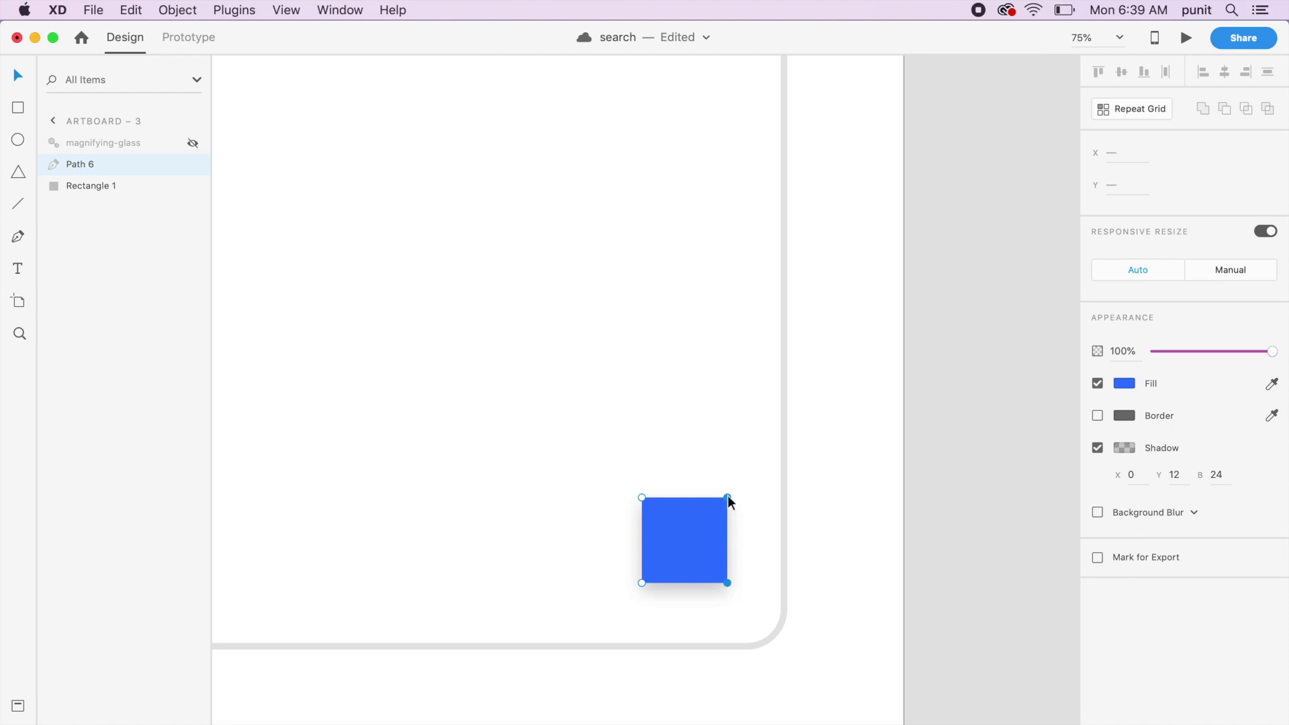
left_click(728, 582, "shift")
left_click(730, 583, "shift")
left_click_drag(730, 583, 786, 582)
left_click_drag(600, 472, 776, 581)
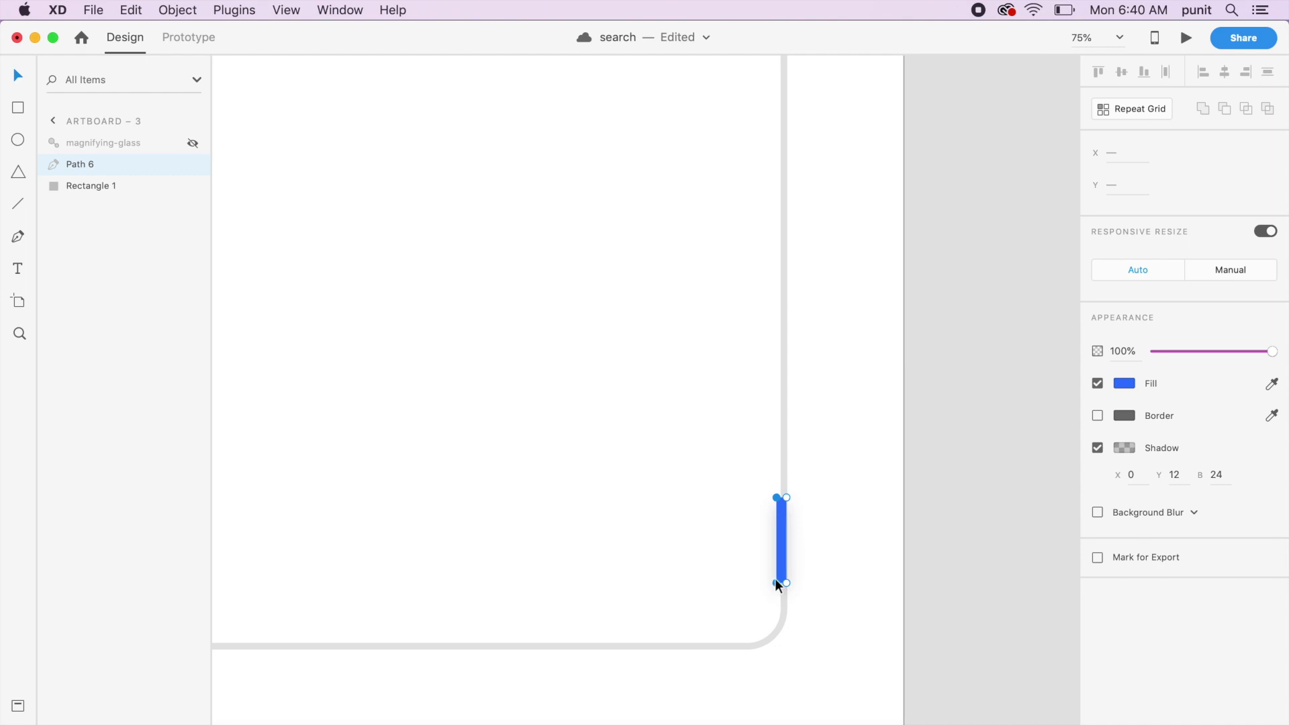
Leave path editing of the blue strip on Artboard – 3 and duplicate the artboard as a fourth animation state.
left_click(872, 530)
left_click(783, 540)
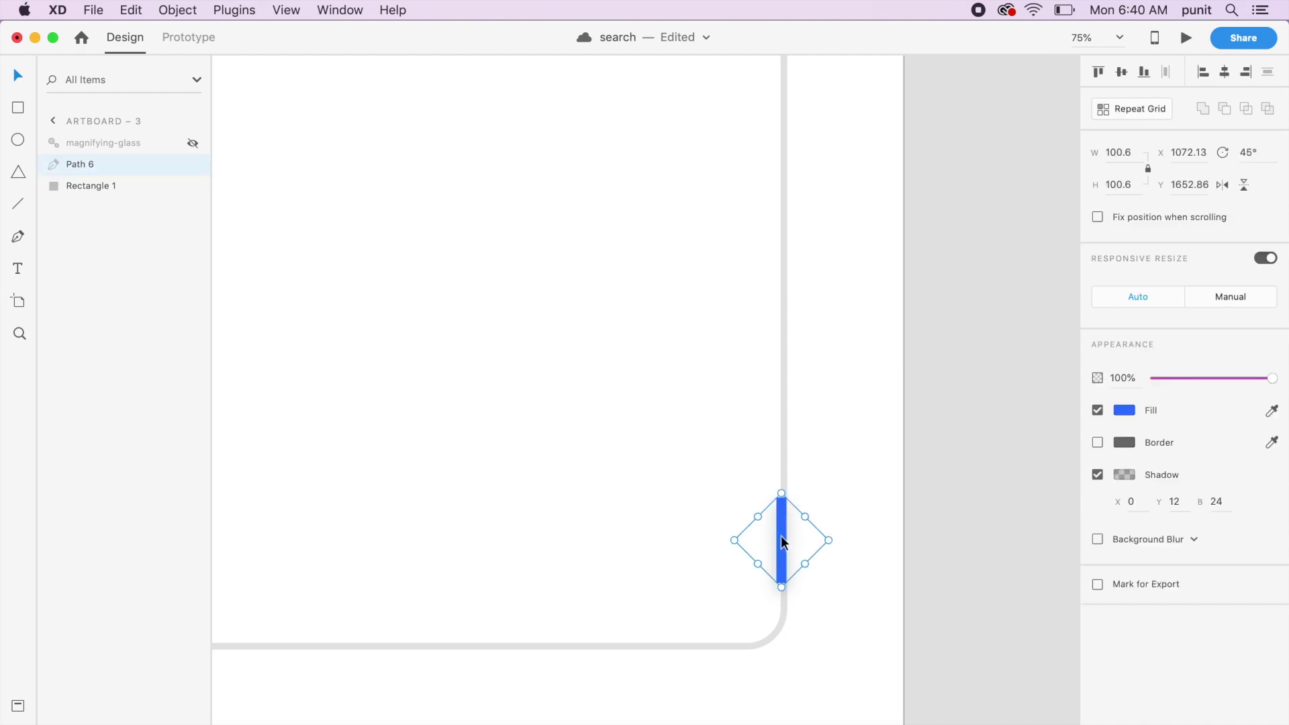
key("super+minus")
key("super+minus")
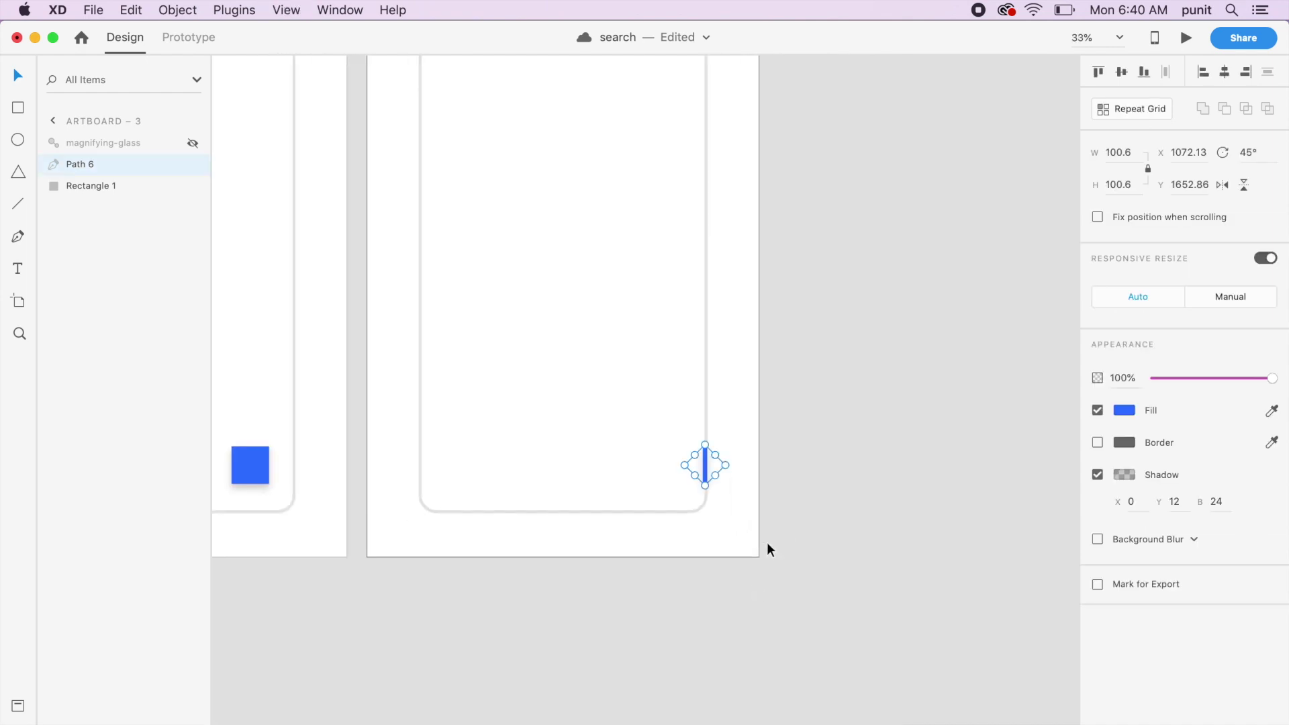
scroll(768, 546, "up", 2)
left_click(740, 461)
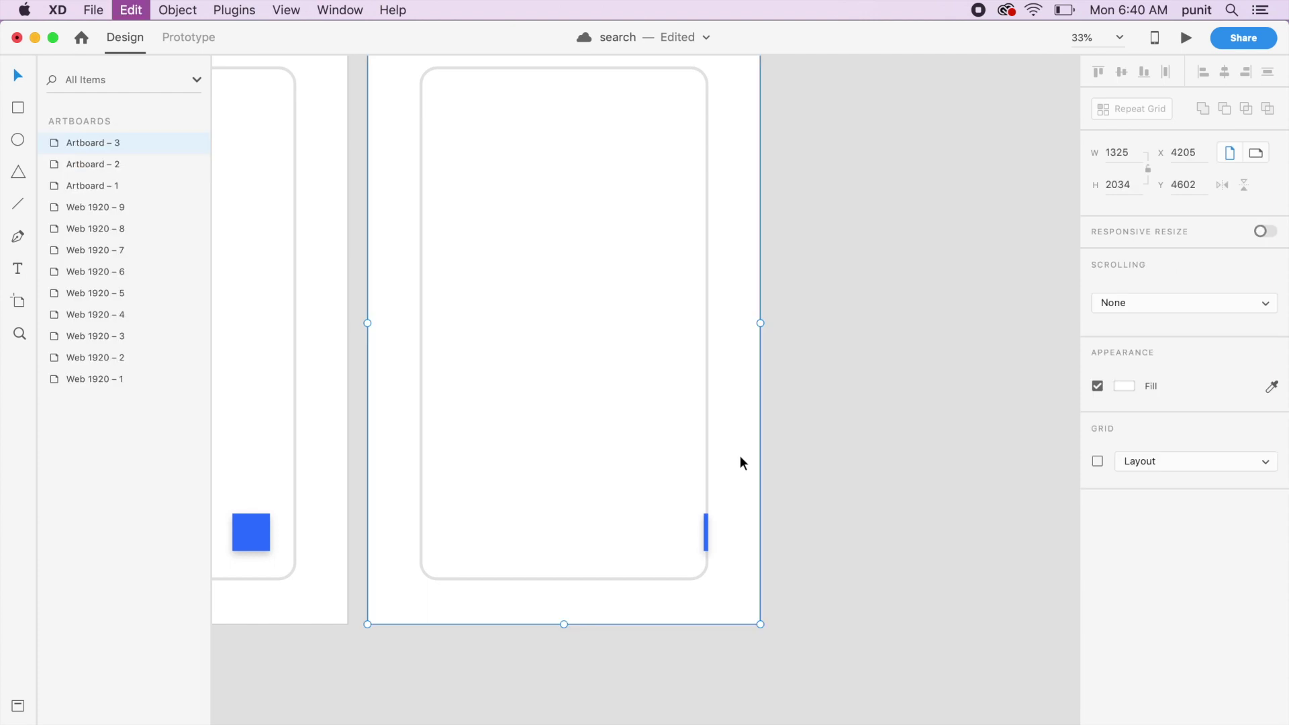
key("super+d")
On Artboard – 4, move the blue strip's upper anchor pair straight up to the phone frame's top edge.
key("super+plus")
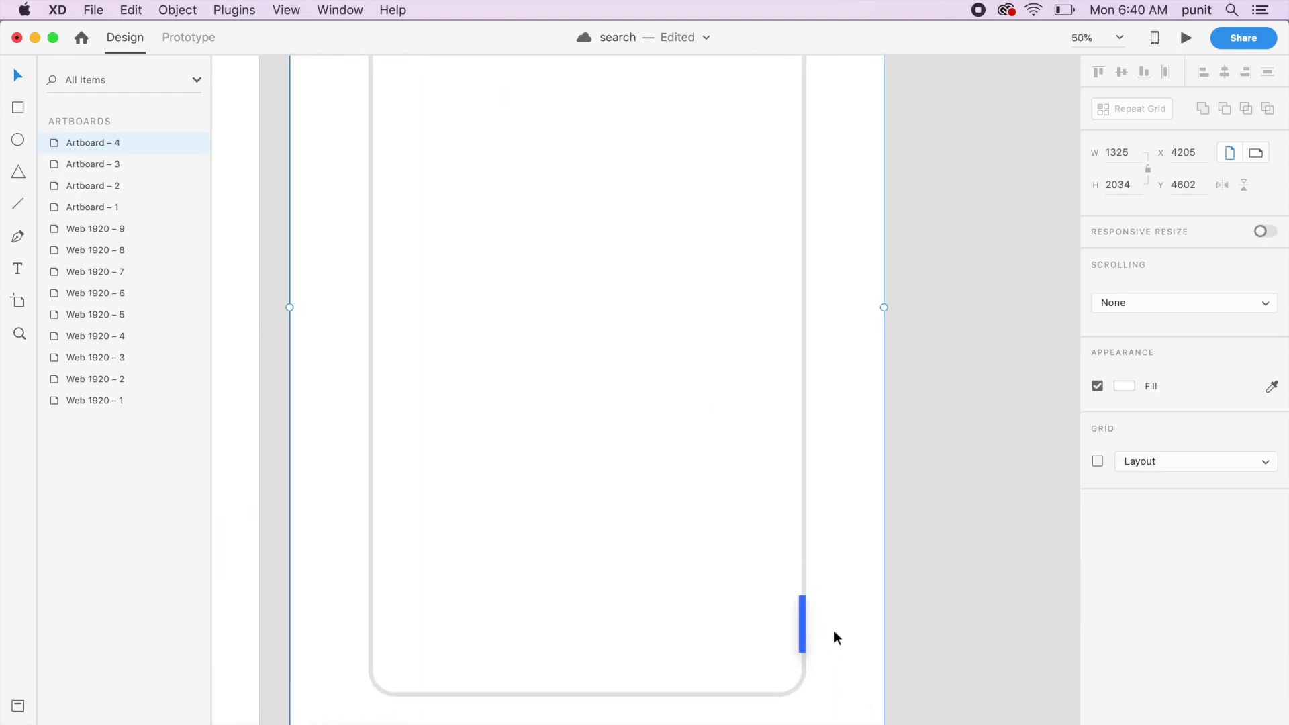
left_click(798, 625)
key("super+minus")
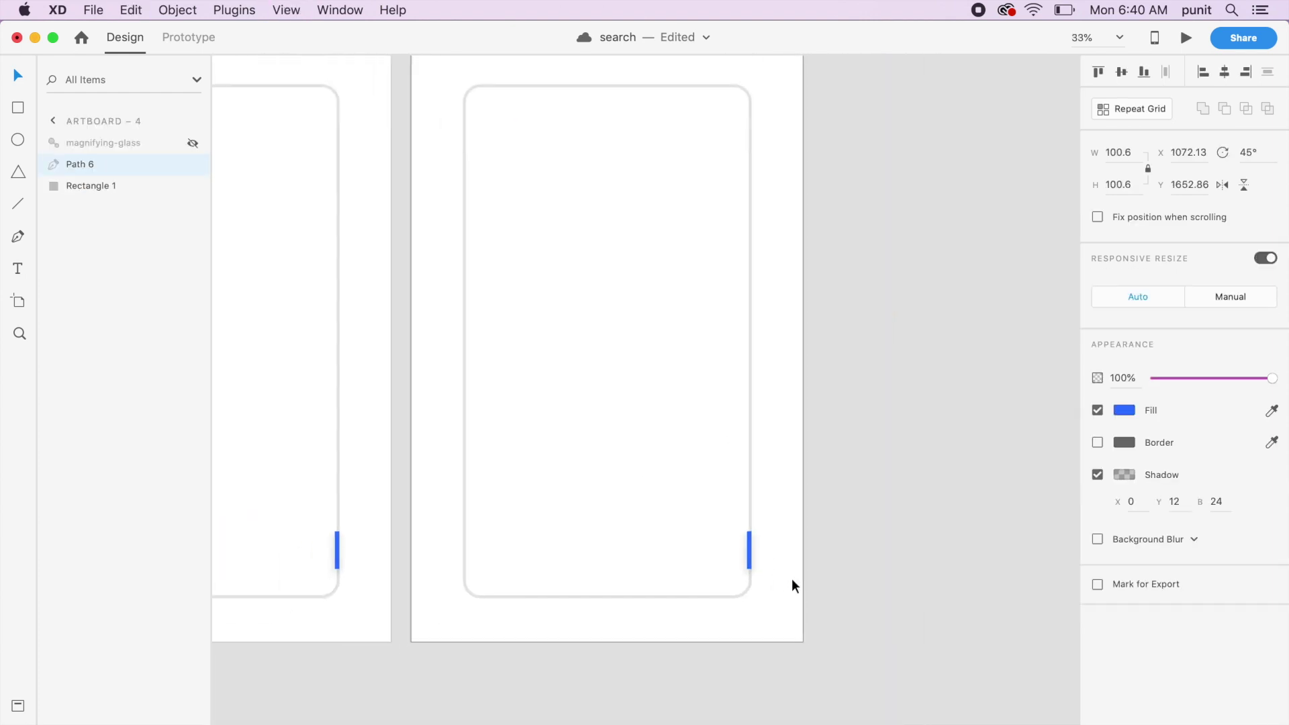
key("super+plus")
key("super+plus")
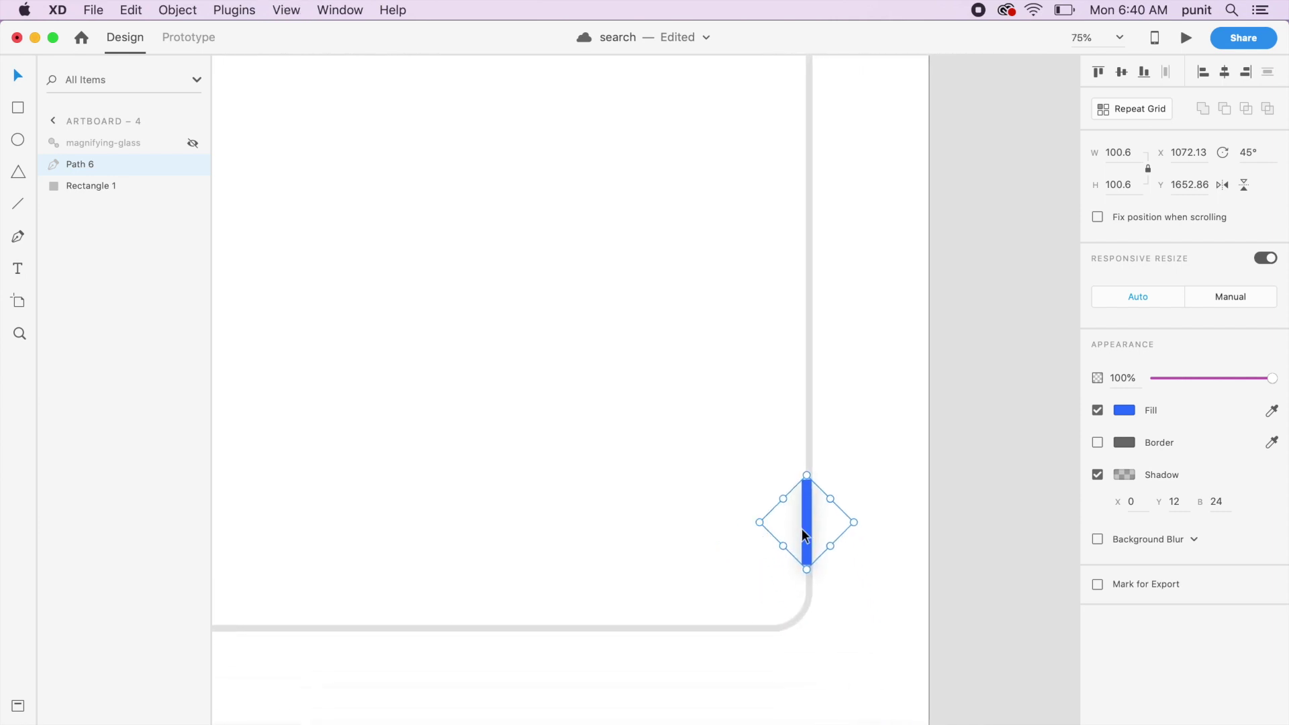
double_click(806, 534)
left_click_drag(784, 455, 828, 502)
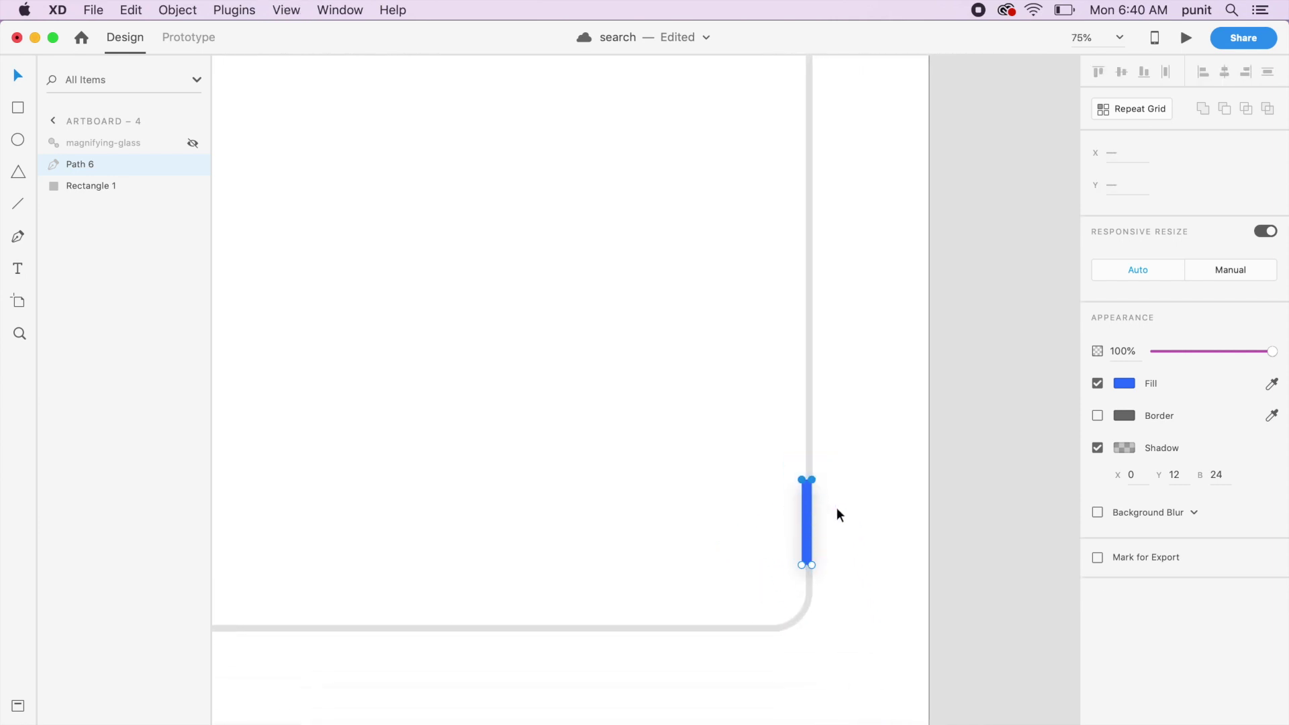
key("super+minus")
key("super+minus")
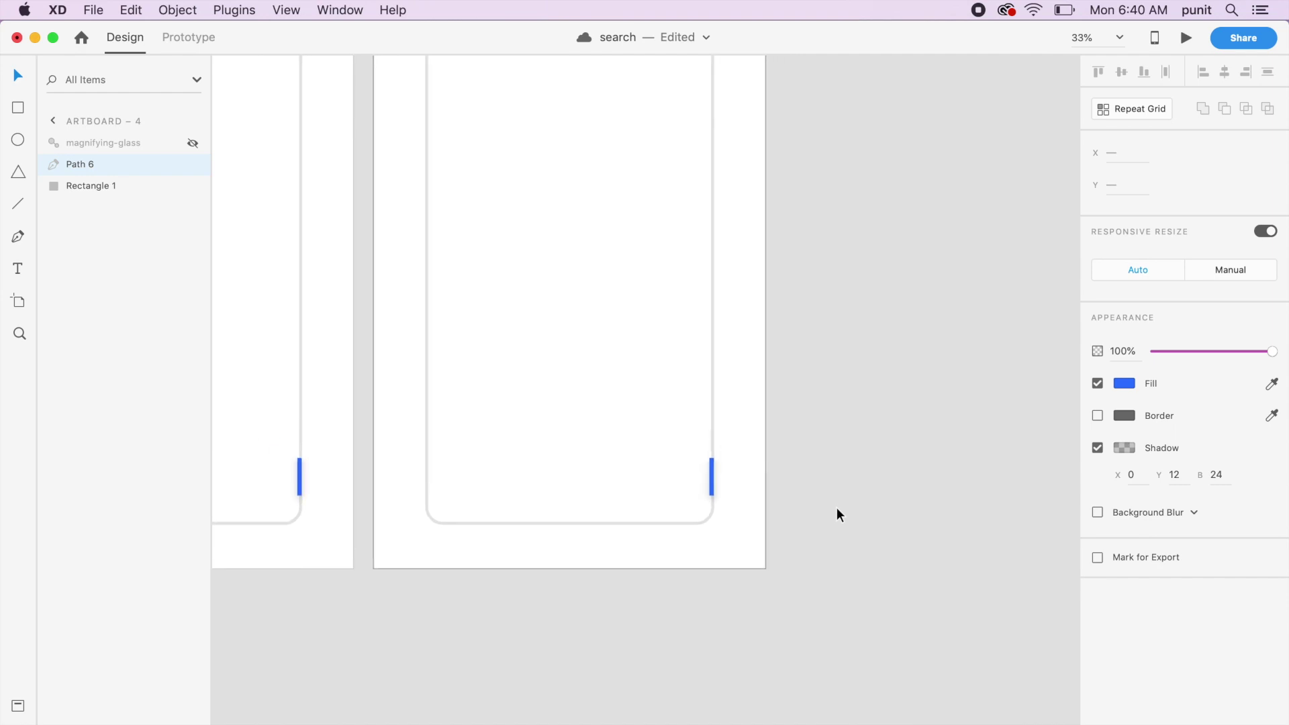
scroll(837, 515, "up", 2)
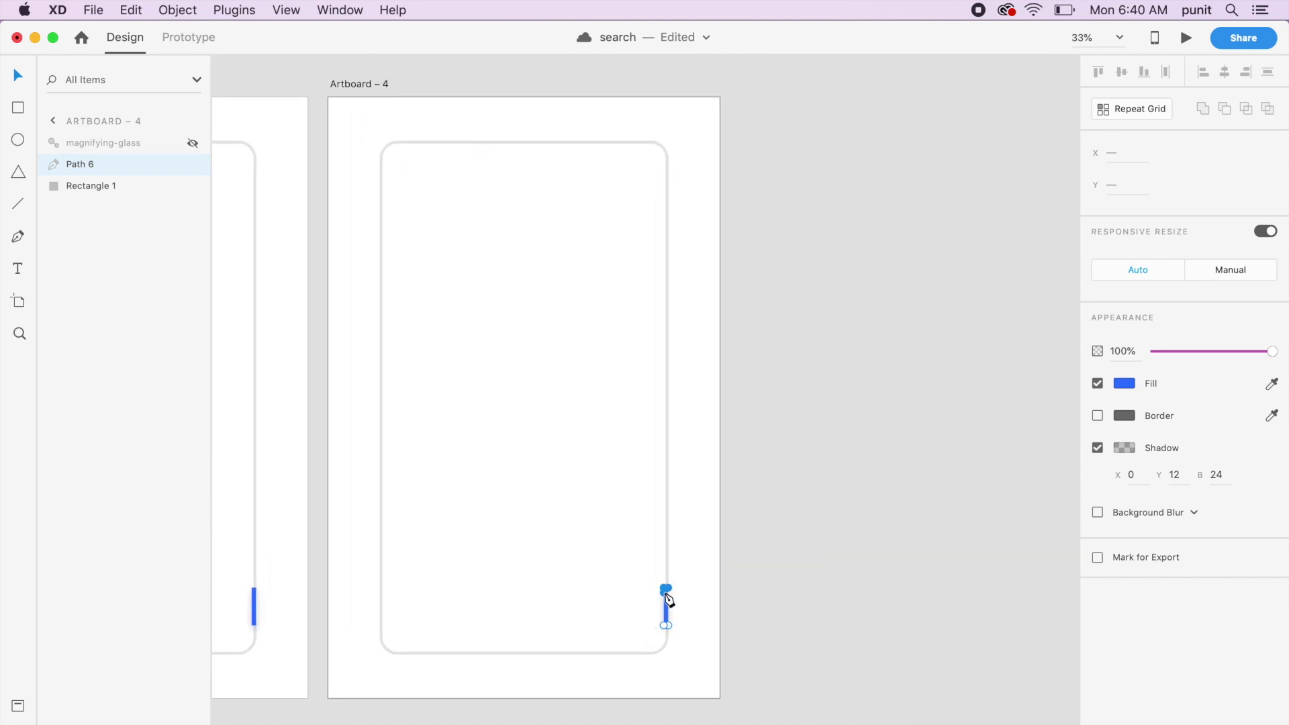
left_click_drag(665, 588, 661, 200)
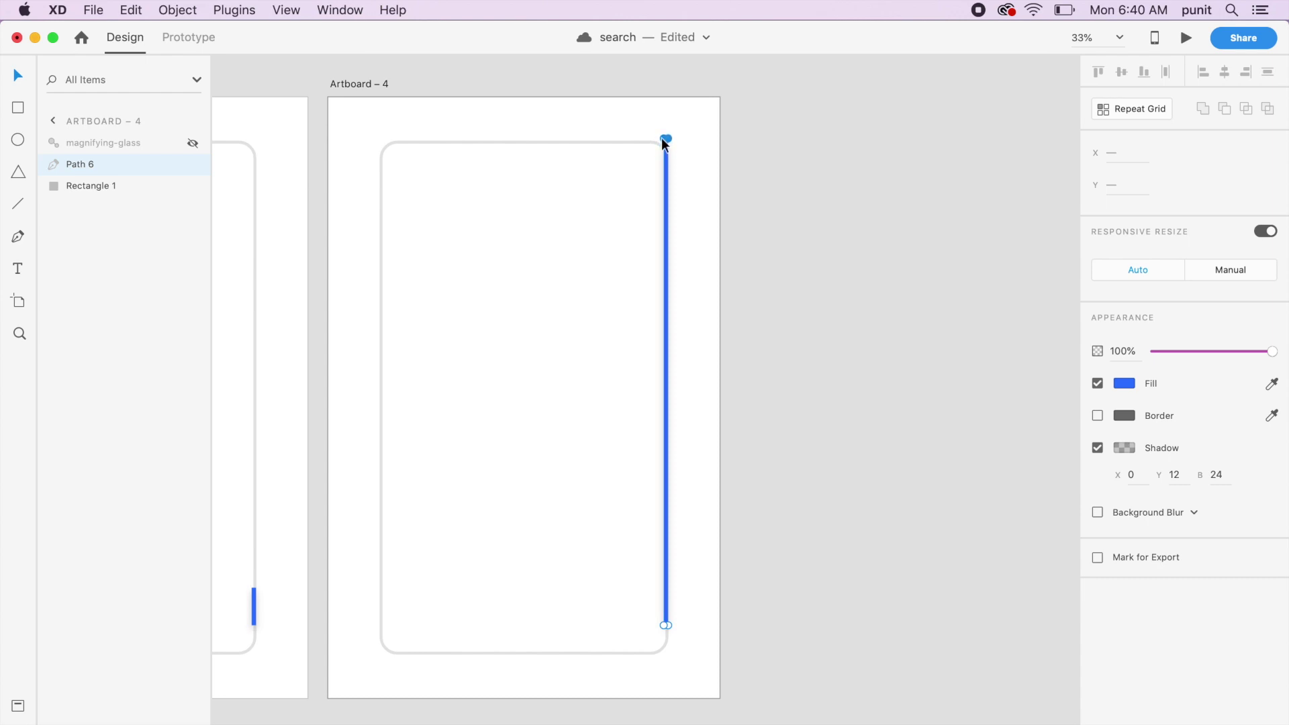
Move the strip's lower anchor pair on Artboard – 4 down to just past the frame's bottom edge, and leave path editing.
left_click_drag(740, 659, 663, 653)
left_click(709, 649)
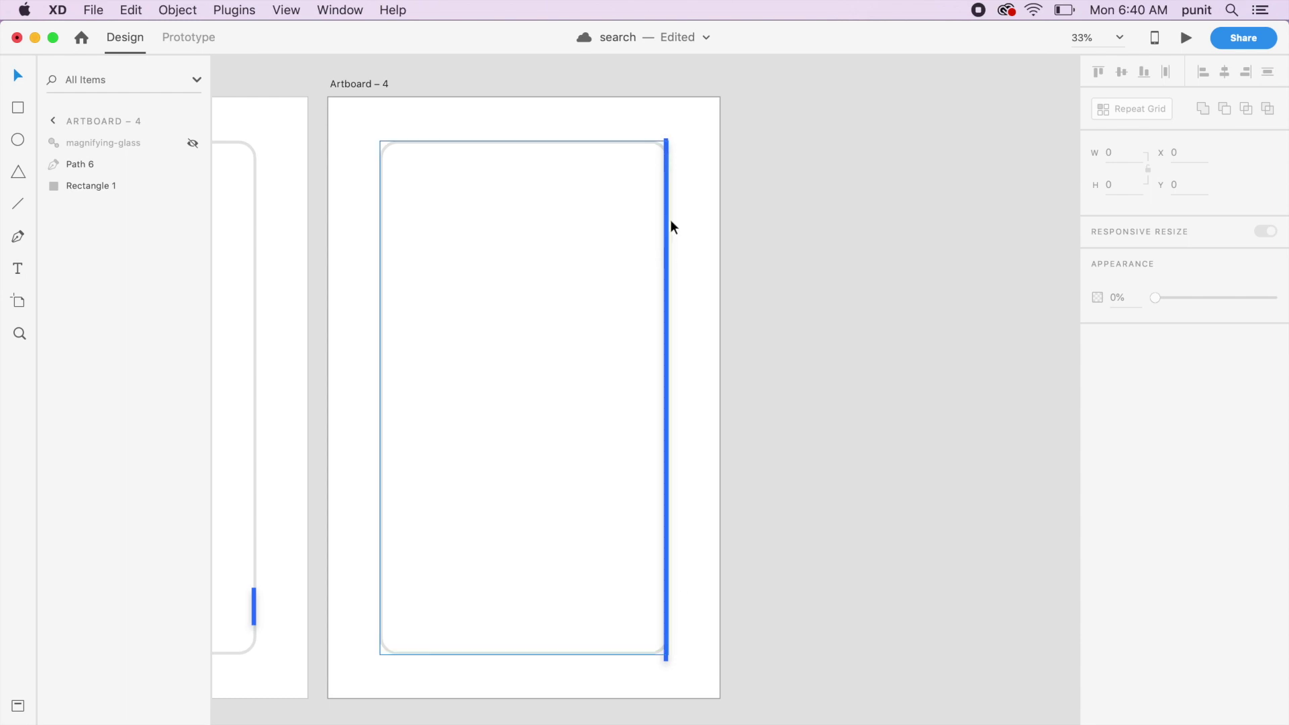
left_click(666, 152)
left_click(735, 166)
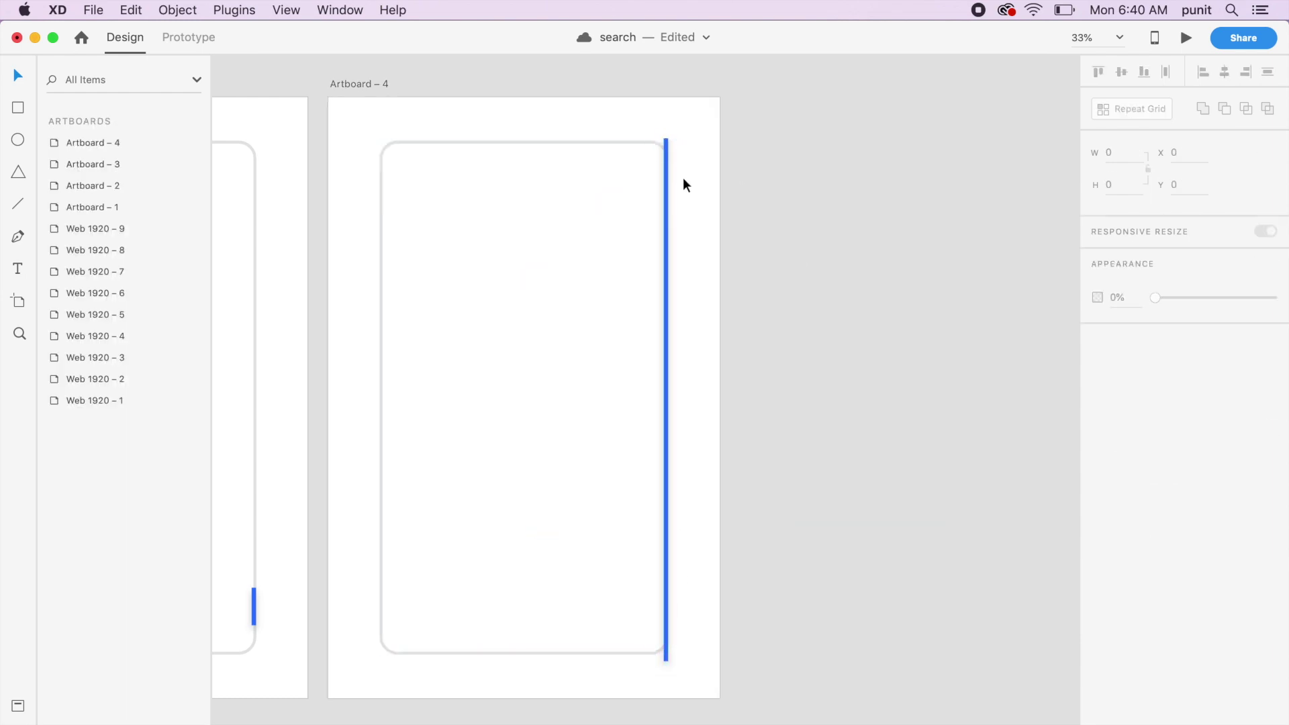
Duplicate Artboard – 4 and, on the copy, move the strip's left anchors to the frame's left edge so blue covers the whole frame.
left_click(707, 276)
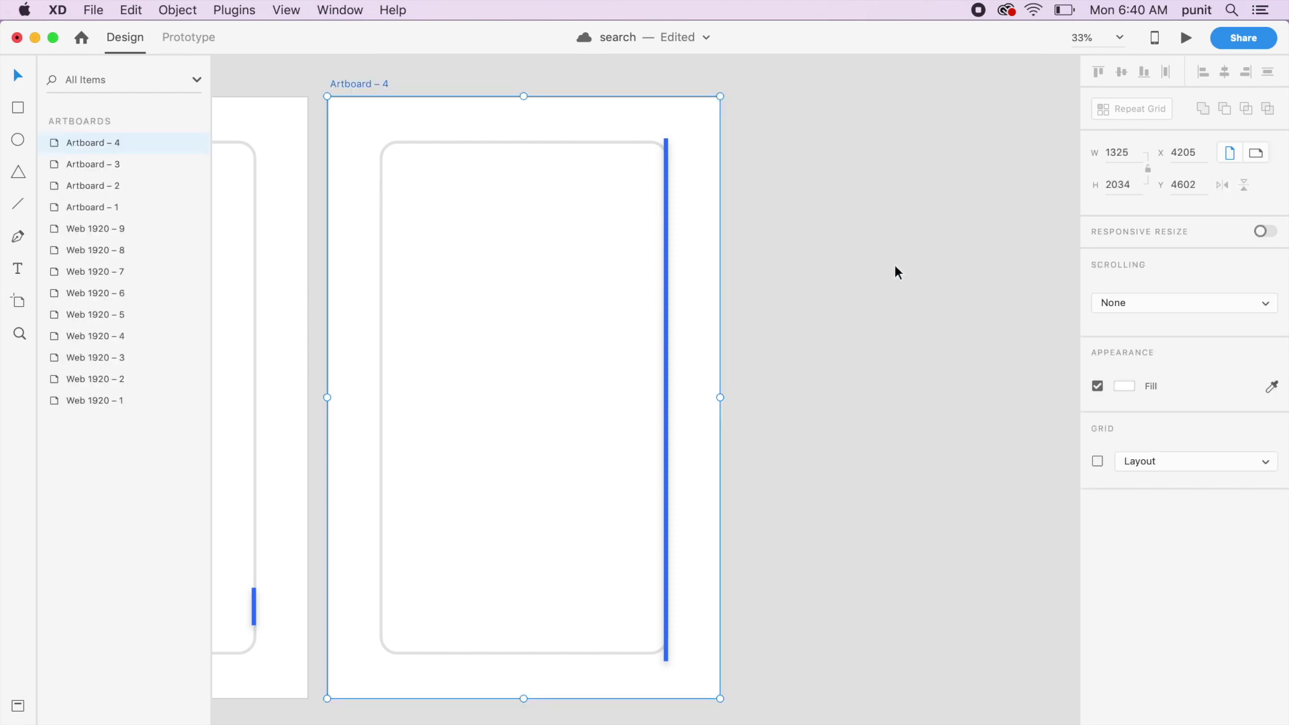
key("super+d")
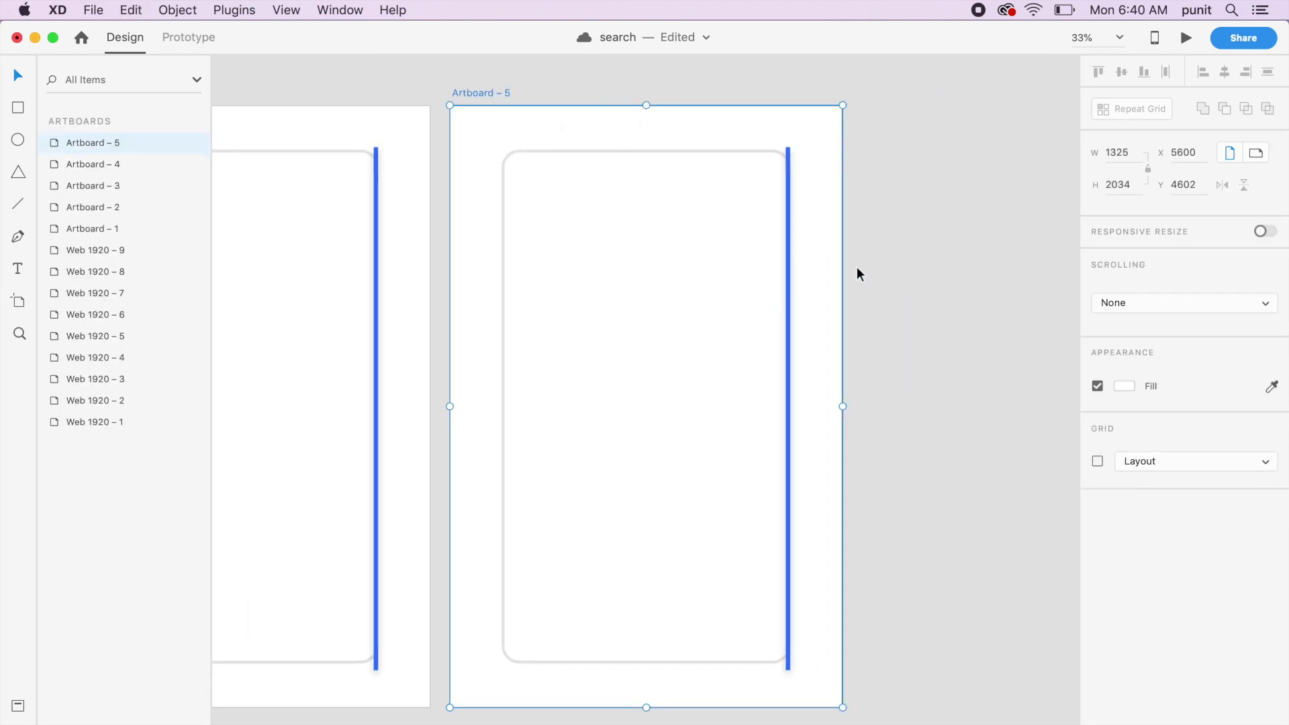
left_click(788, 268)
left_click(777, 142)
left_click(788, 149)
left_click_drag(786, 150, 497, 148)
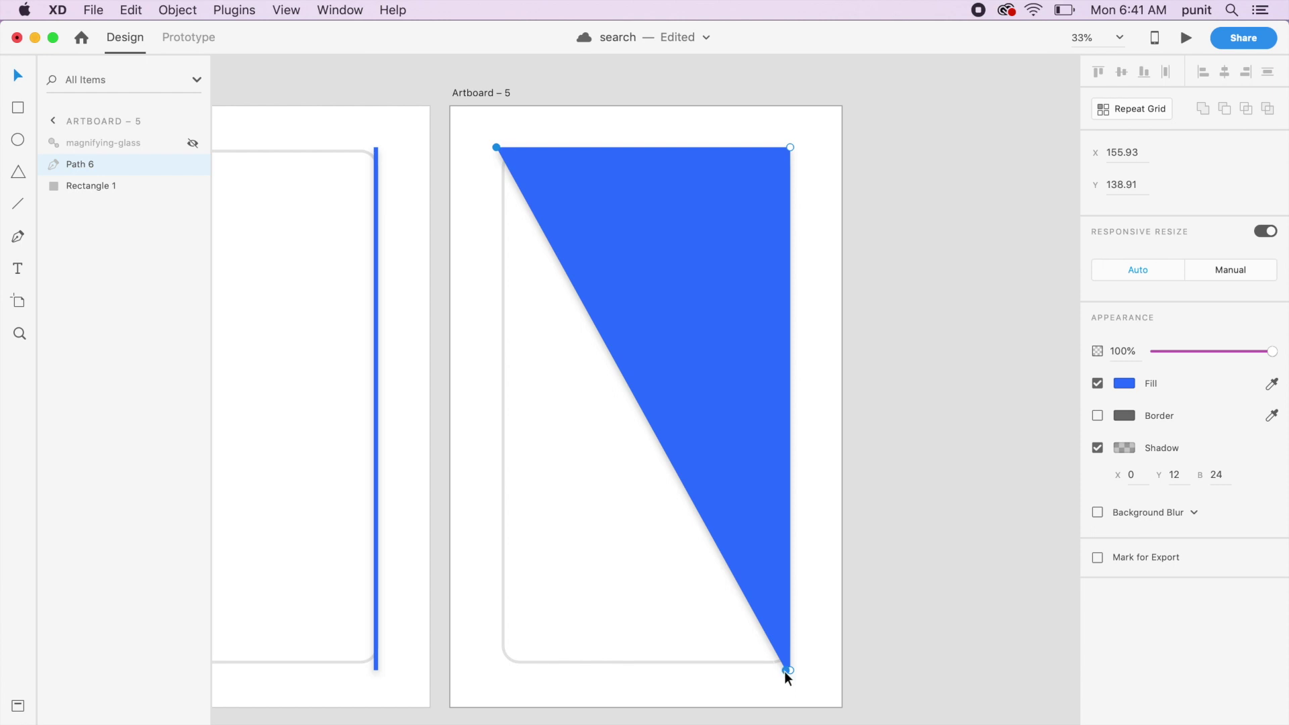
left_click_drag(785, 671, 493, 667)
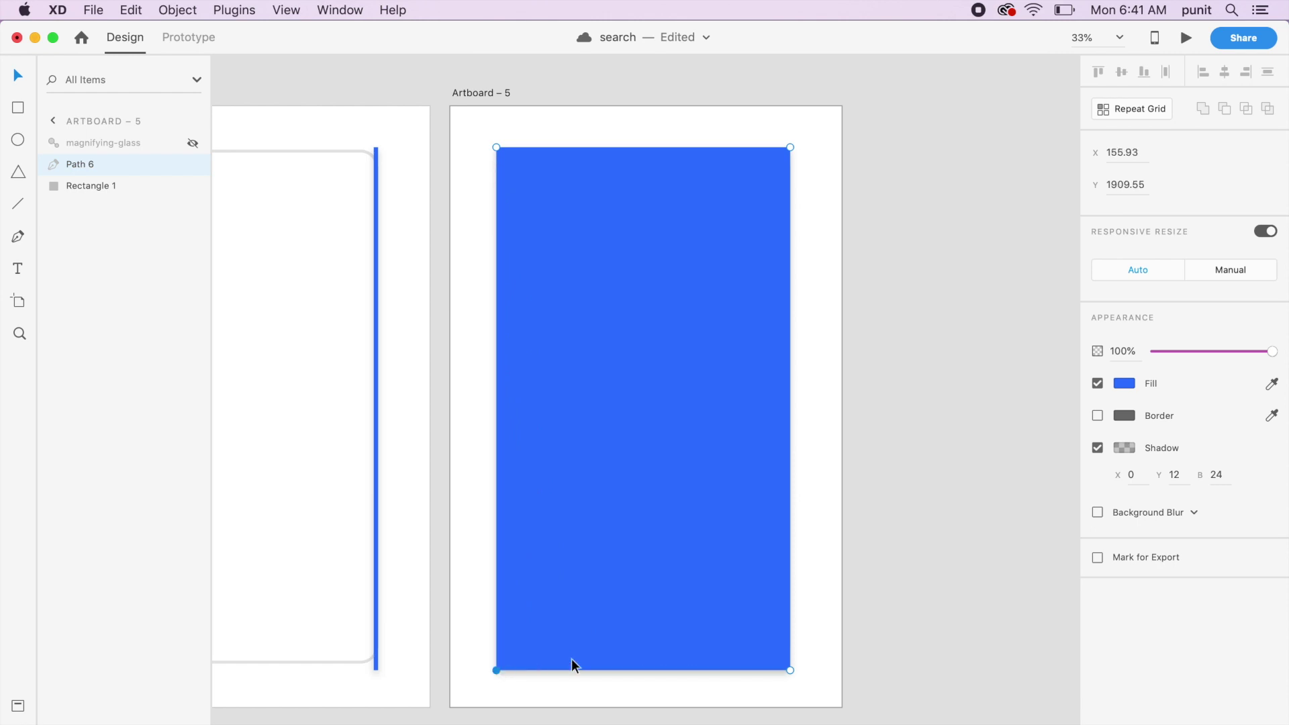
left_click(859, 619)
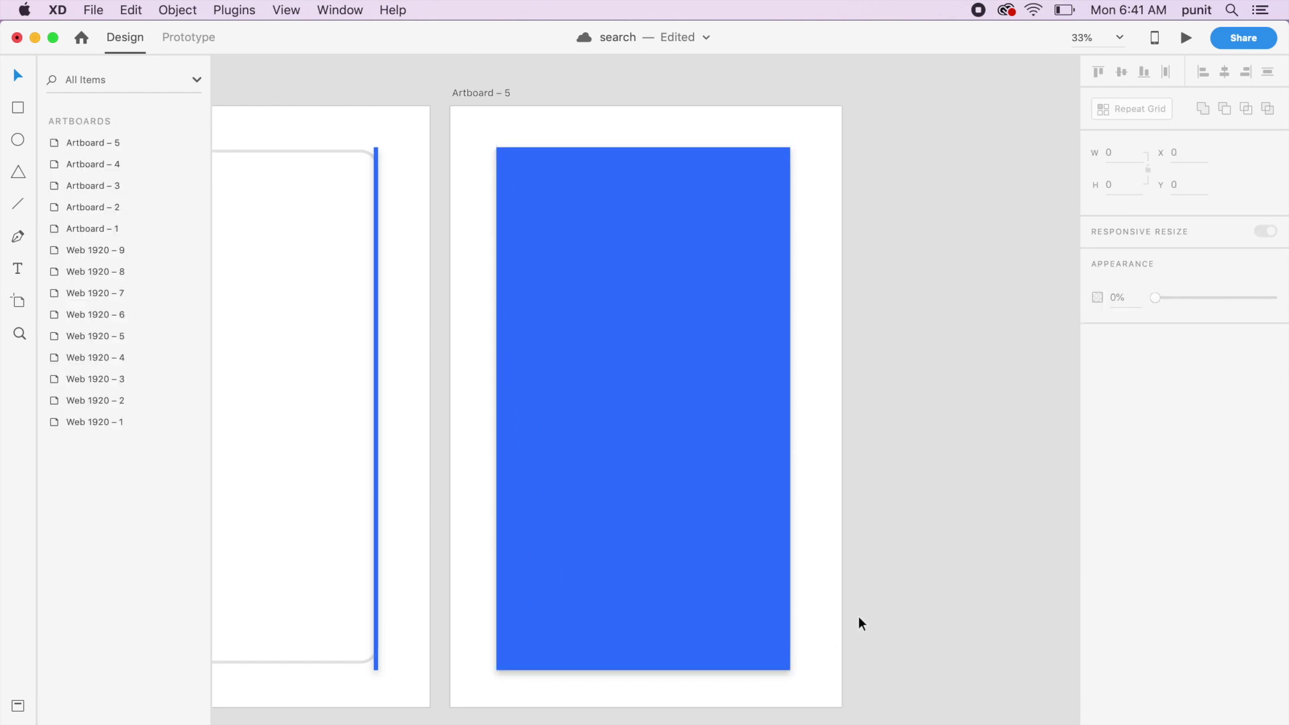
Add the text "Recent searches" near the upper left of the blue area on Artboard – 5.
scroll(860, 623, "down", 2)
scroll(859, 623, "left", 2)
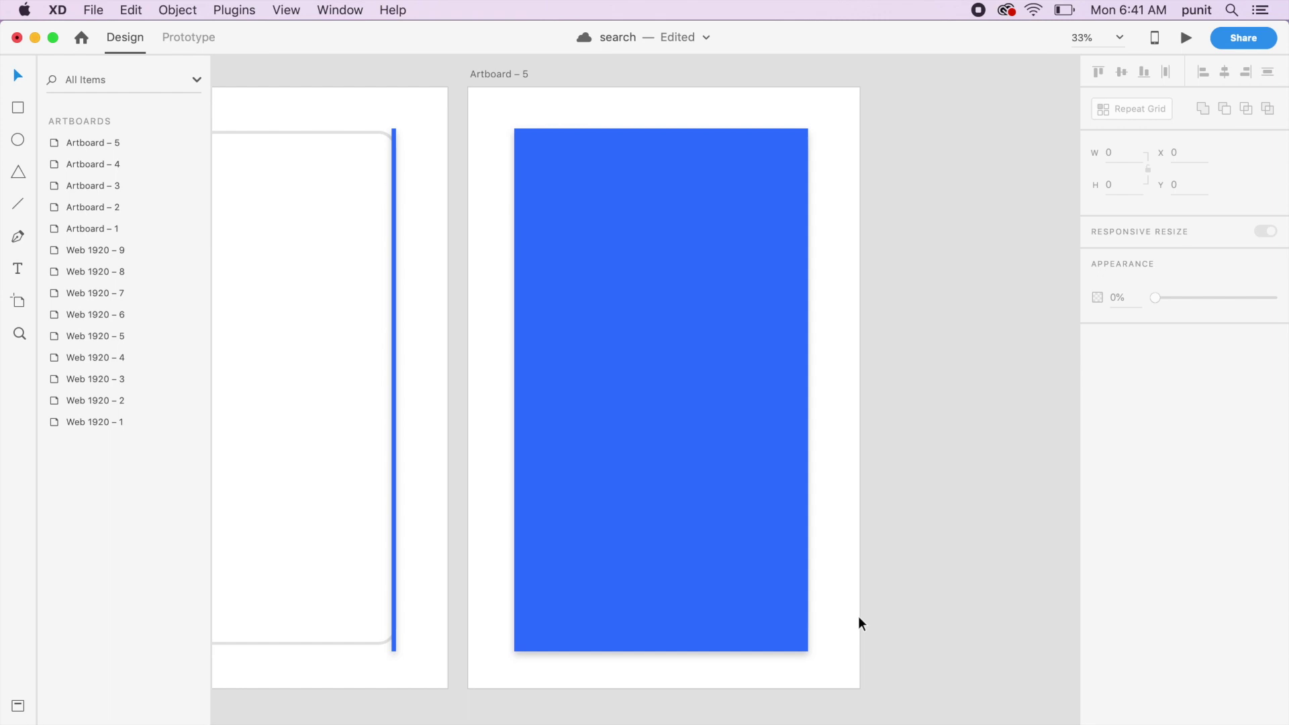
key("t")
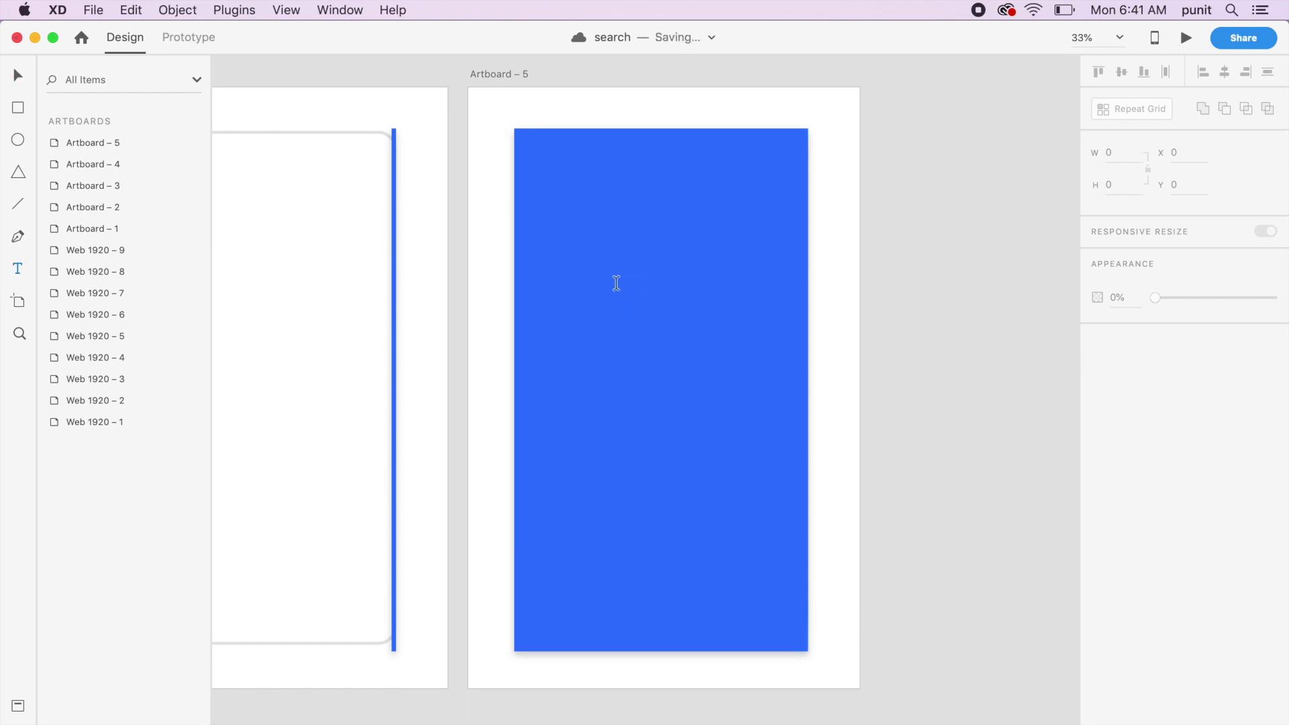
left_click(557, 174)
type("Search")
key("BackSpace")
key("BackSpace")
key("BackSpace")
key("BackSpace")
key("BackSpace")
key("BackSpace")
key("BackSpace")
type("Rec")
key("BackSpace")
key("BackSpace")
type("ece")
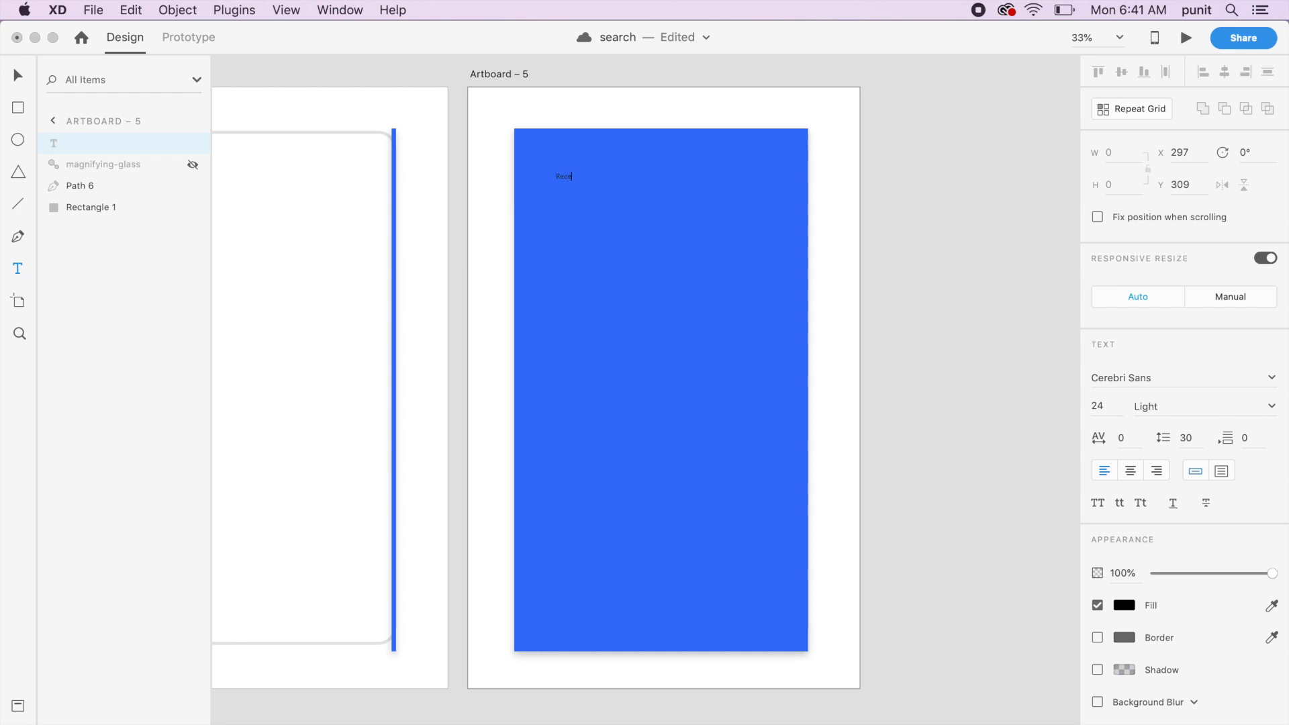
type("nt searches")
key("Escape")
key("Escape")
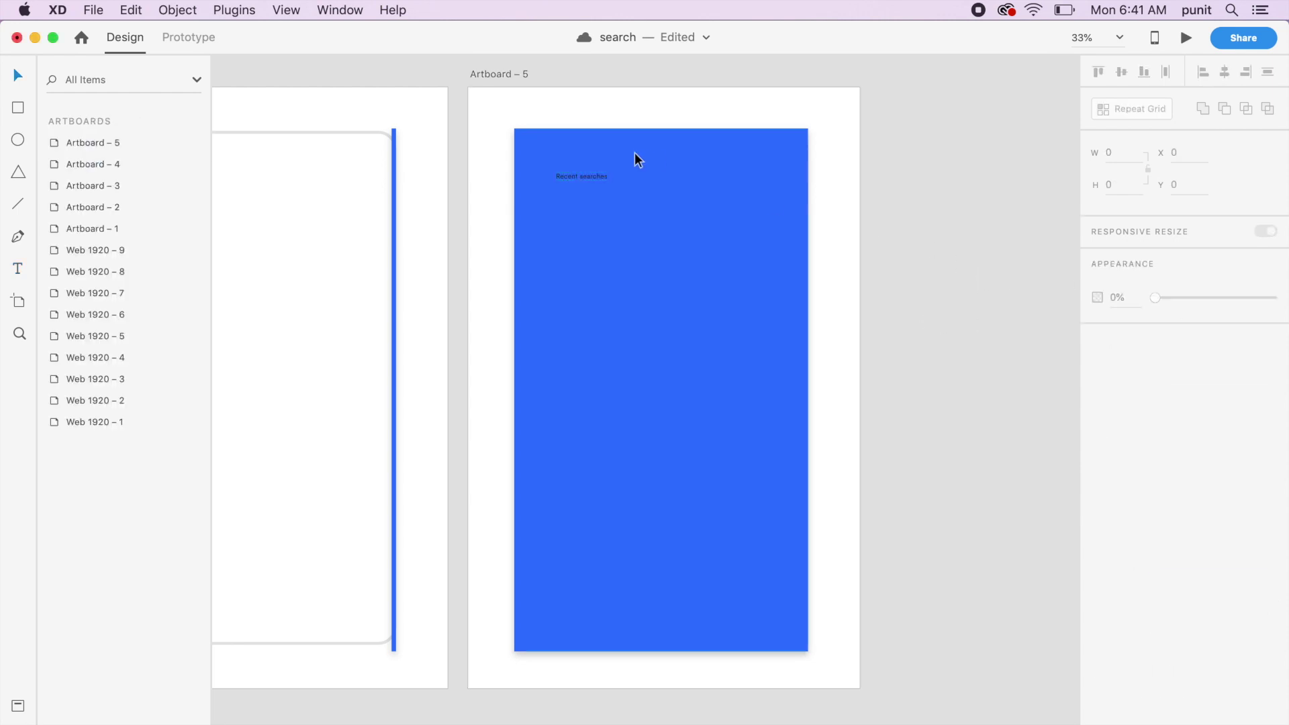
Enlarge the "Recent searches" text to size 36 and change its fill to white.
left_click(592, 180)
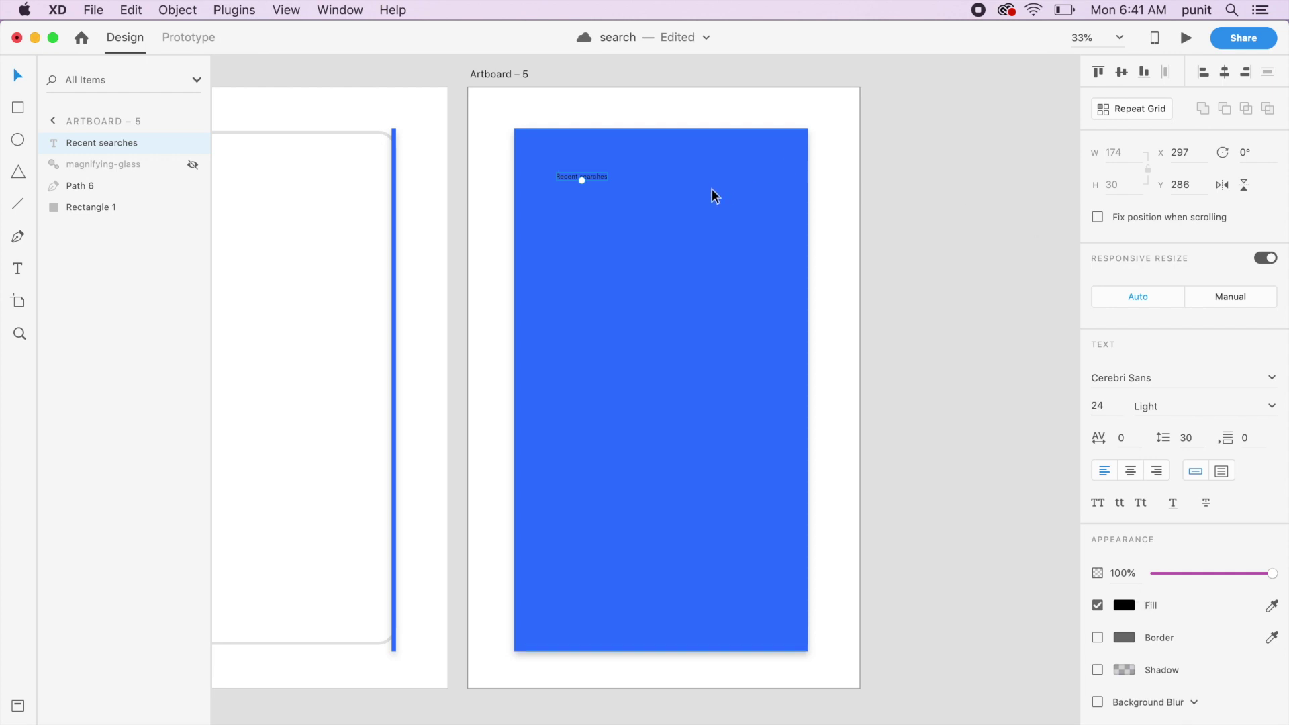
left_click_drag(582, 180, 604, 181)
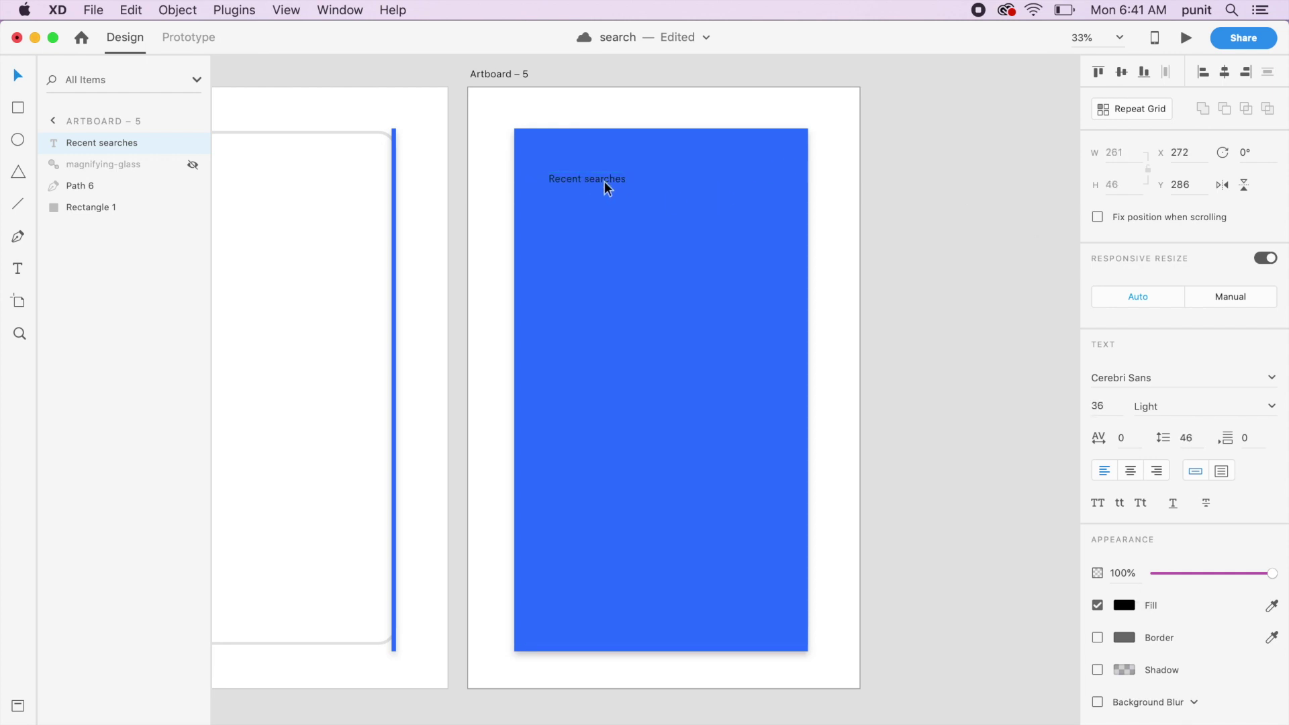
left_click(1130, 605)
left_click_drag(993, 547, 823, 441)
left_click(900, 321)
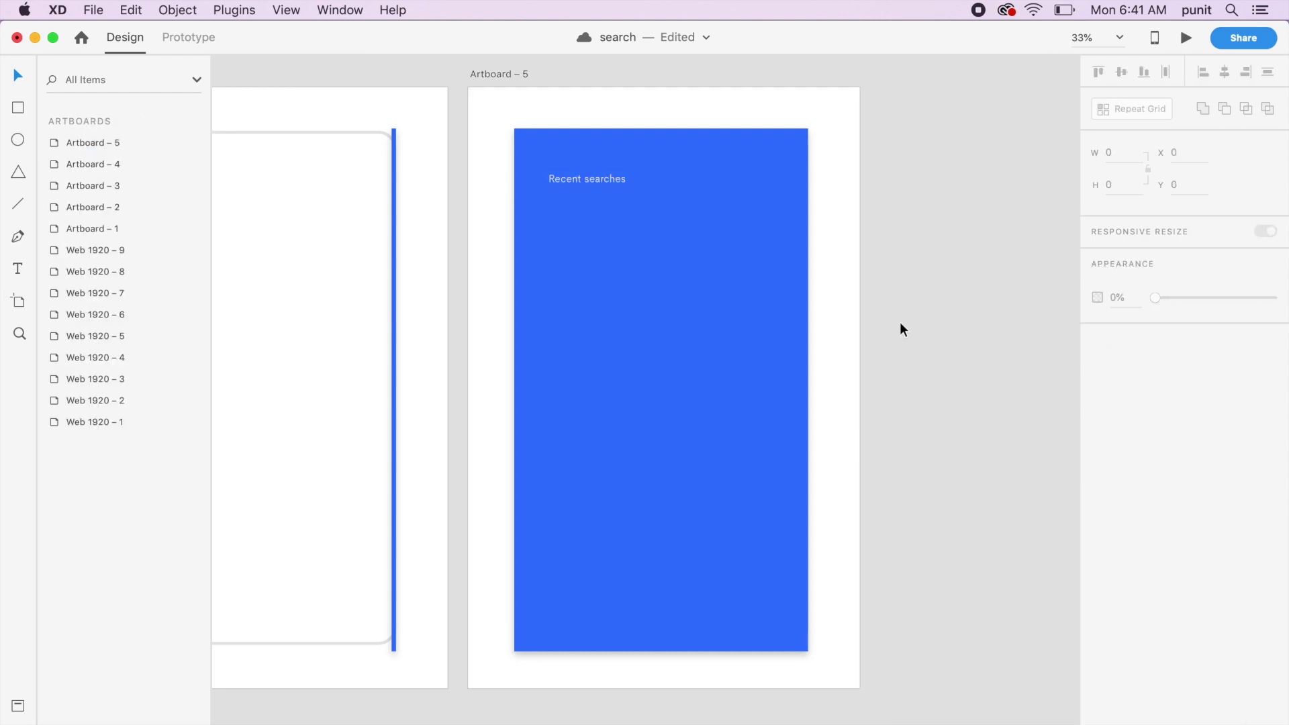
Copy the "Recent searches" text onto Artboard – 4 and shift it up to Y 266.
left_click(594, 179)
left_click(881, 257)
scroll(725, 188, "left", 3)
left_click(705, 176)
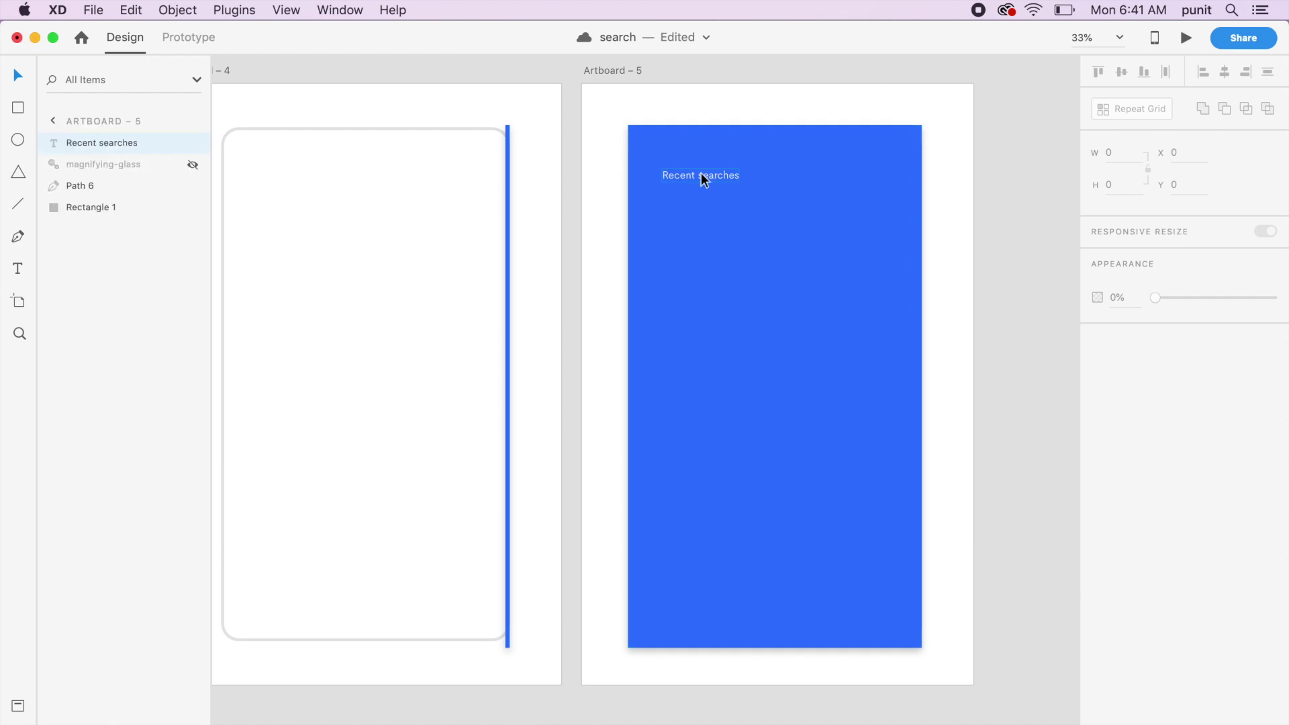
key("super+c")
scroll(657, 202, "left", 3)
left_click(486, 248)
key("super+v")
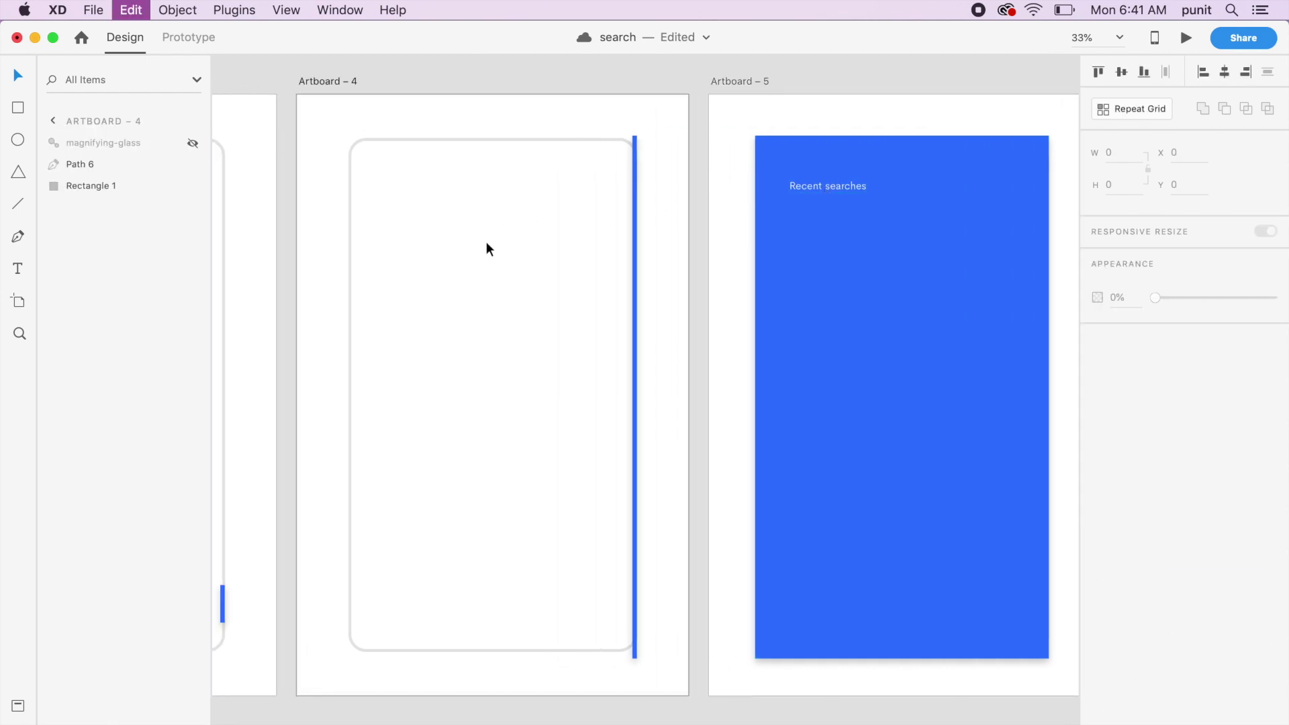
key("shift+Up")
key("shift+Up")
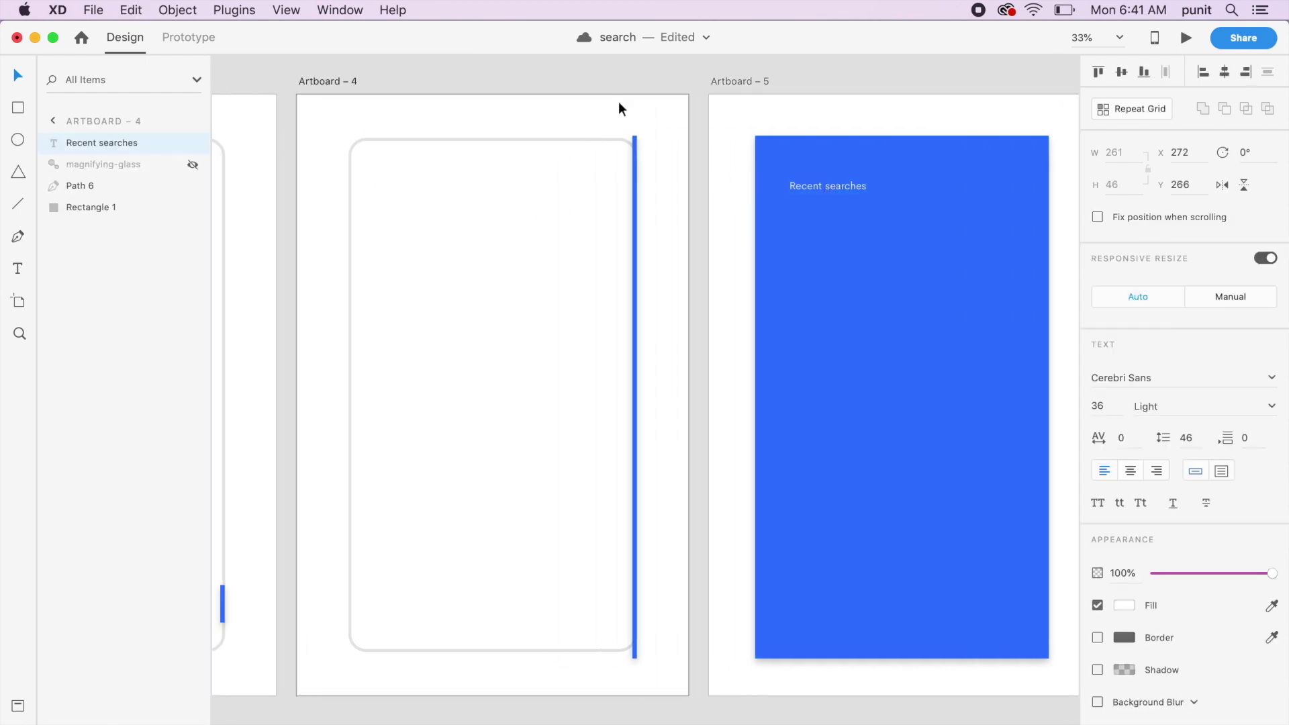
left_click(656, 117)
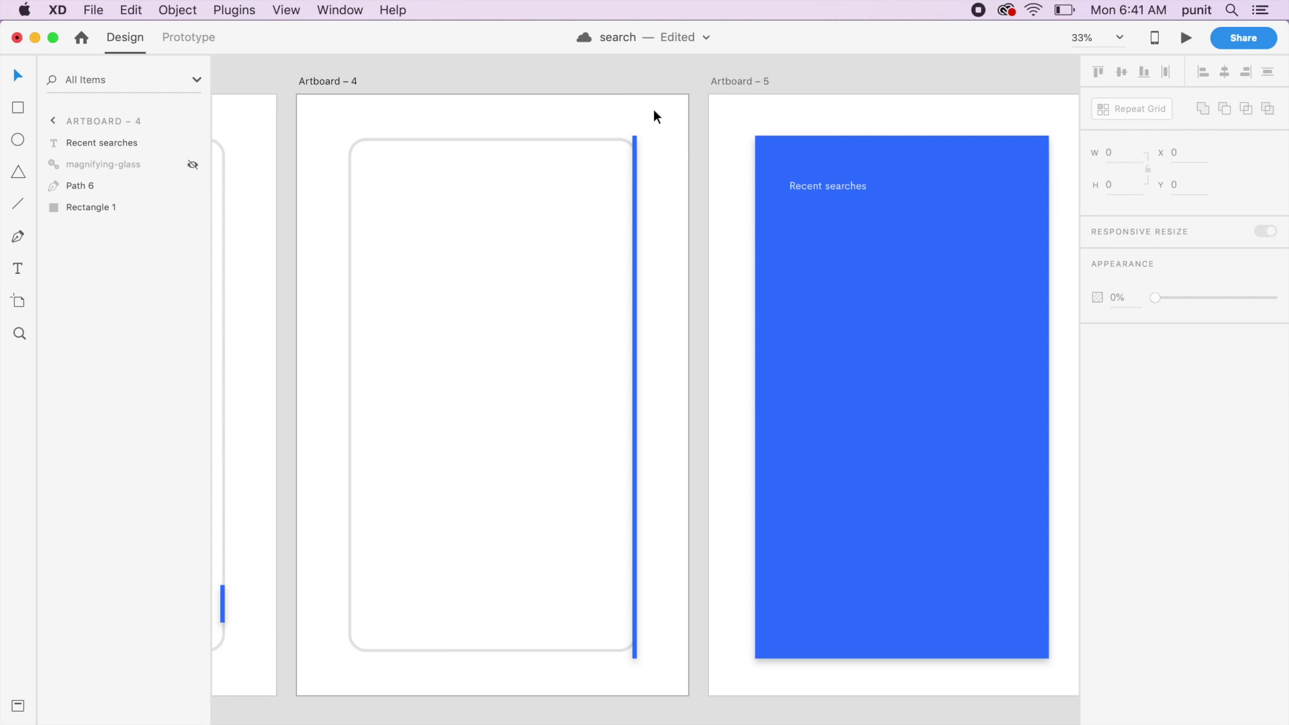
Examine the blue shape's states from Artboard – 5 back to the circular search button on Artboard – 1.
left_click(636, 139)
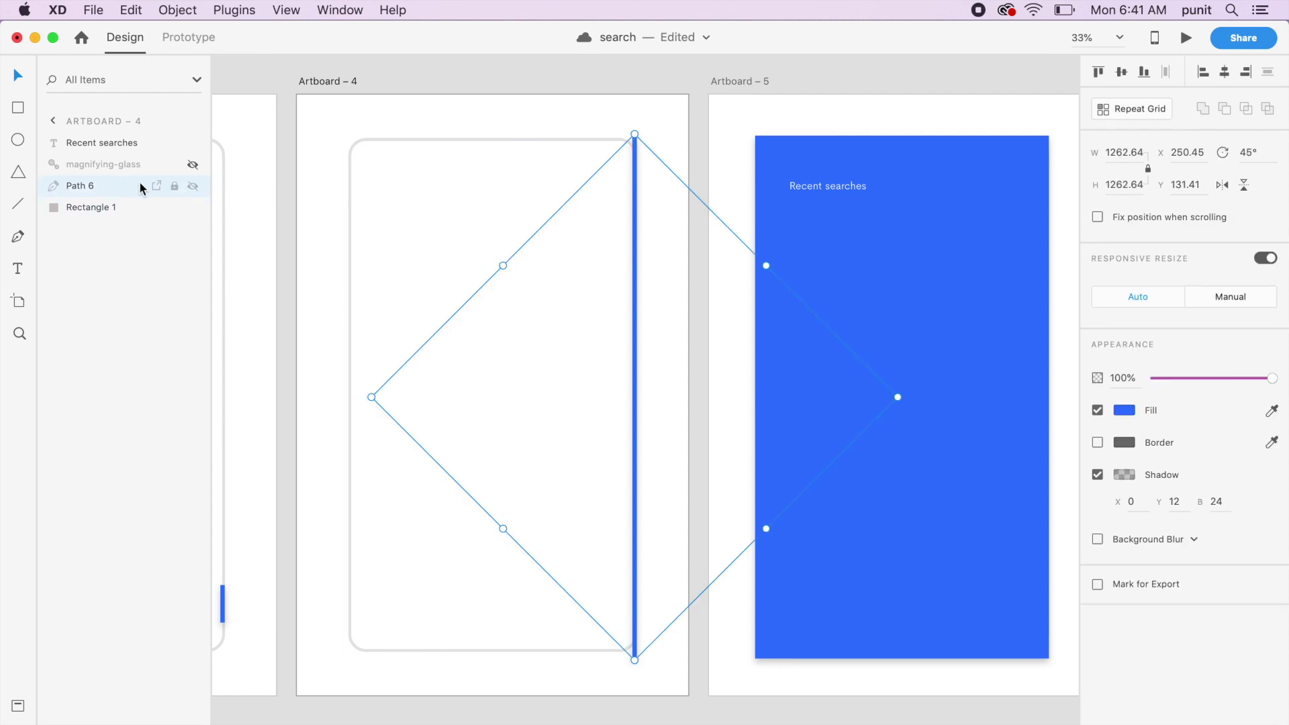
left_click(954, 365)
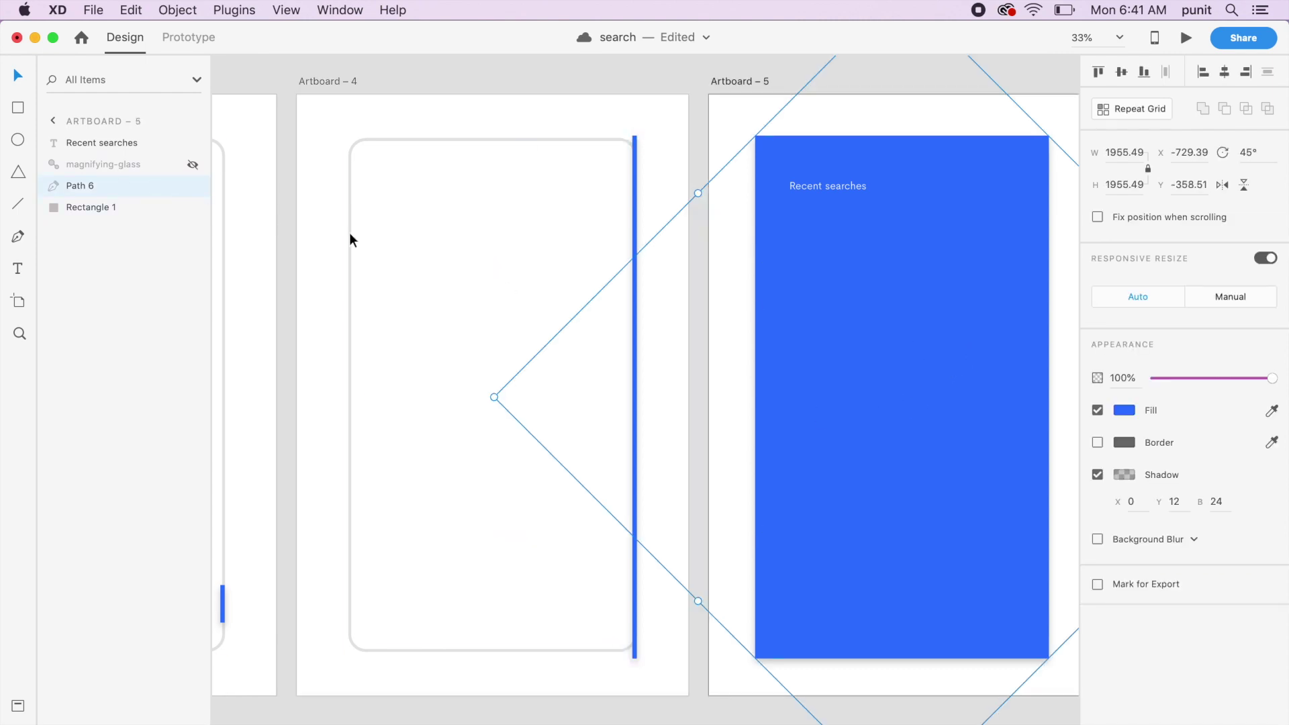
scroll(406, 260, "left", 5)
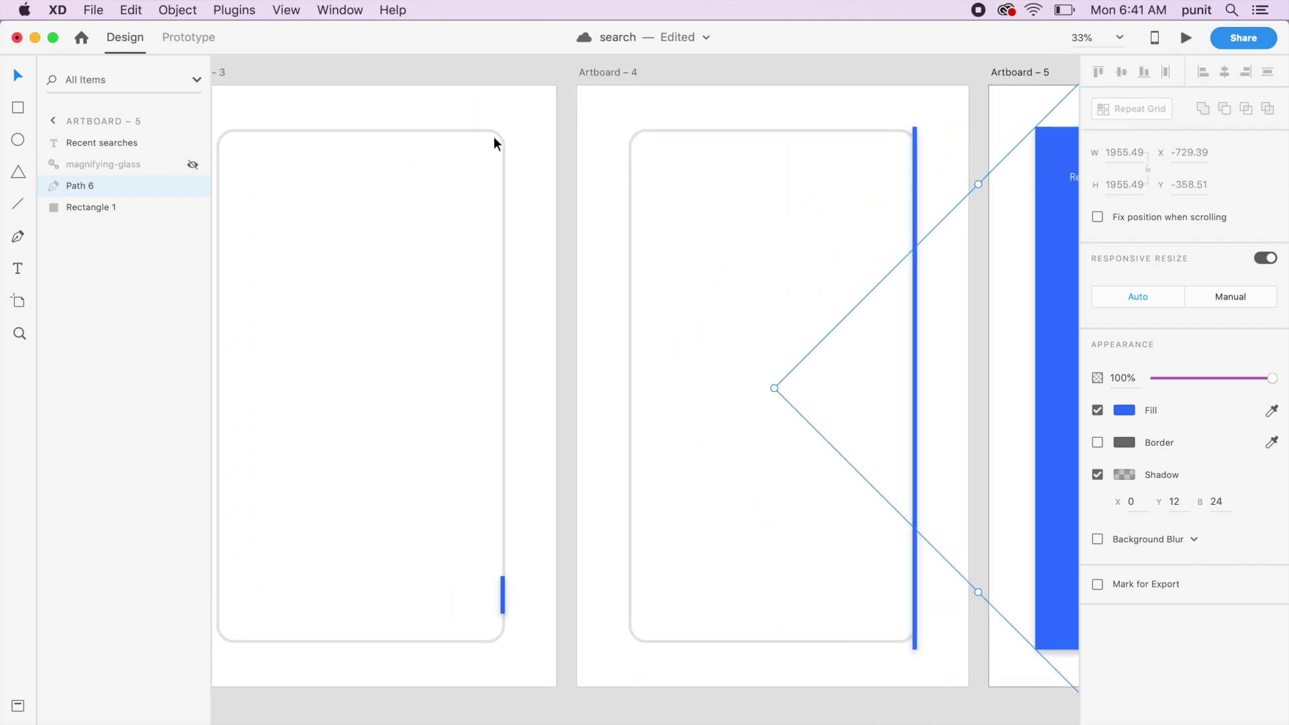
left_click(493, 136)
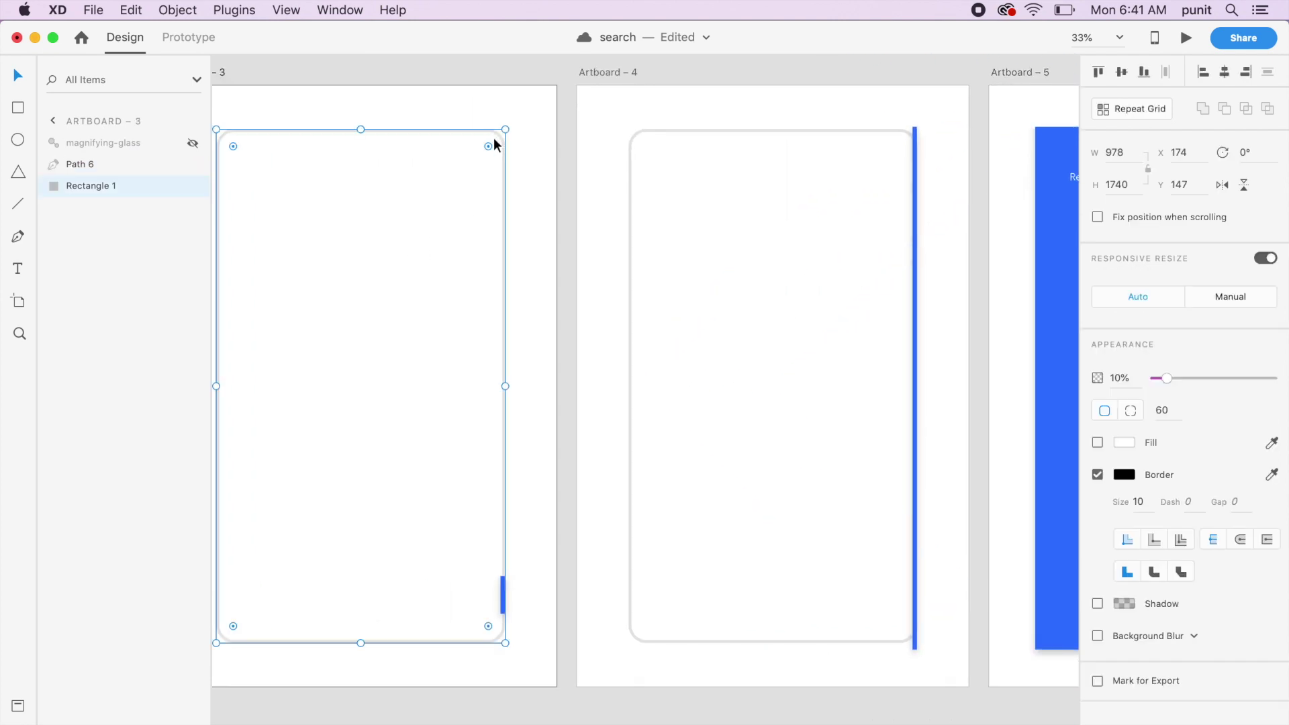
left_click(542, 590)
scroll(541, 590, "left", 10)
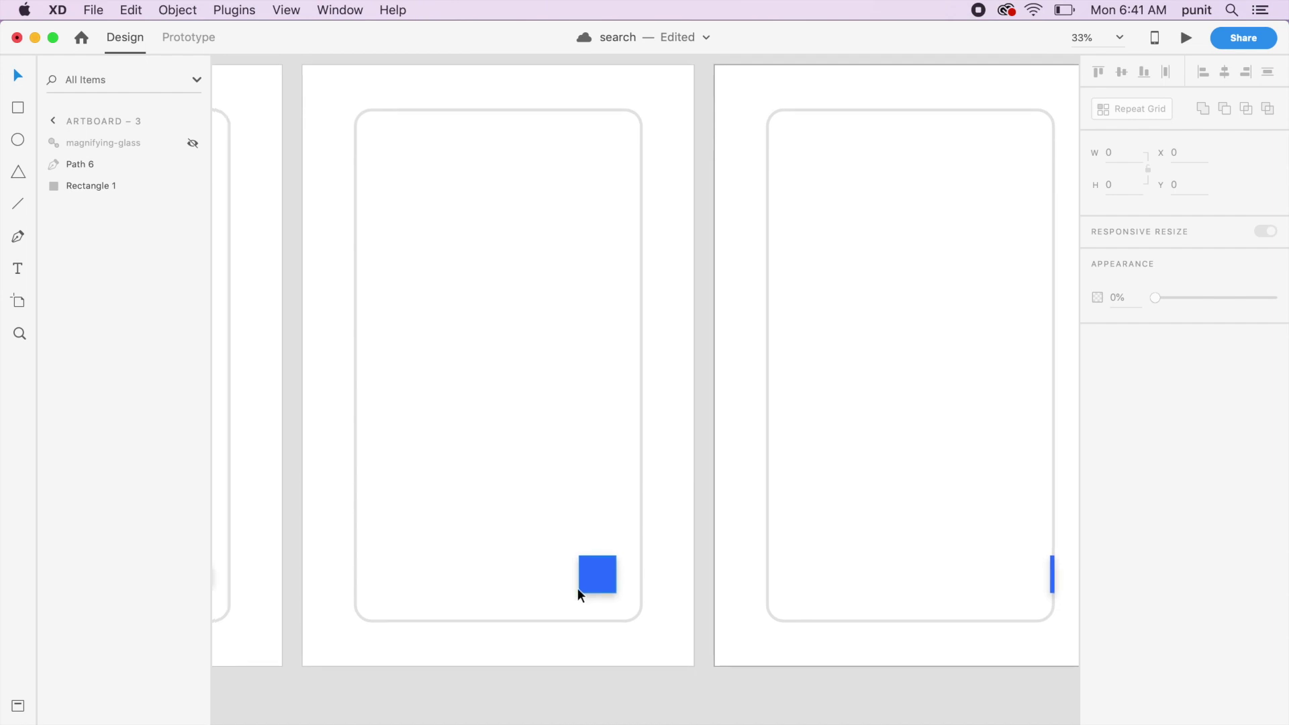
scroll(578, 588, "left", 12)
left_click(882, 567)
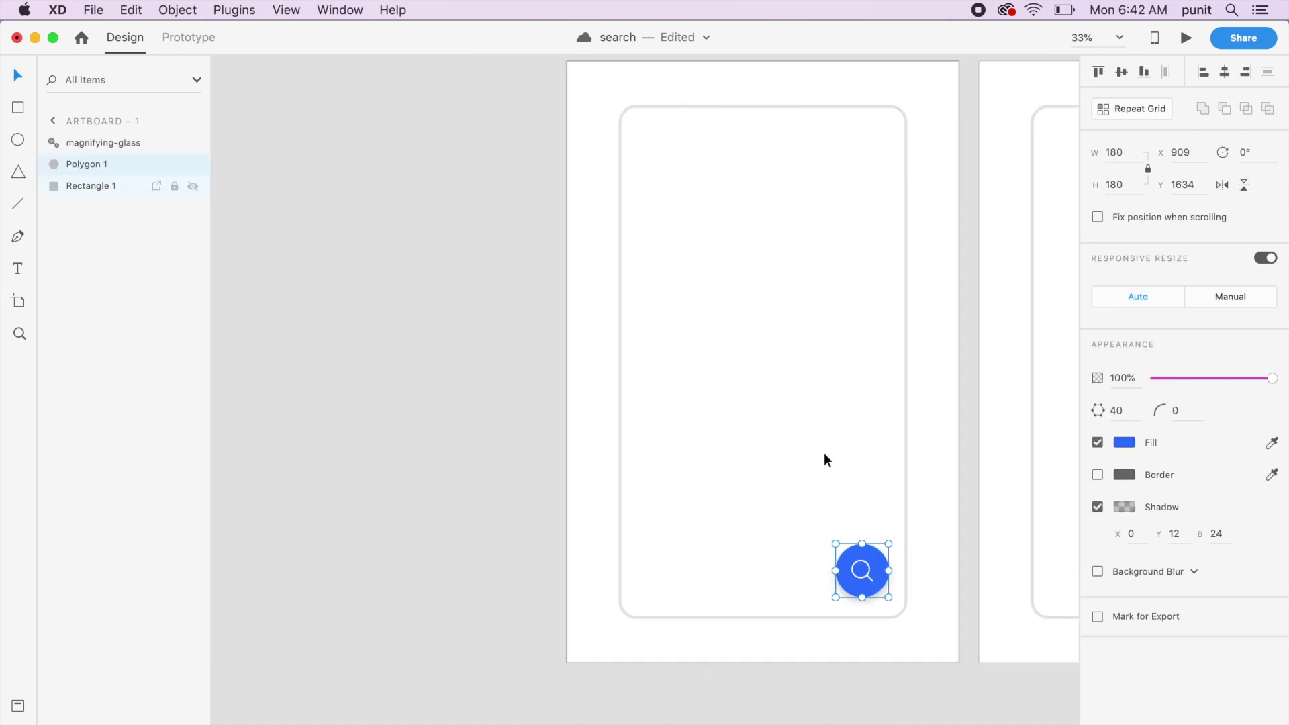
scroll(824, 453, "up", 3)
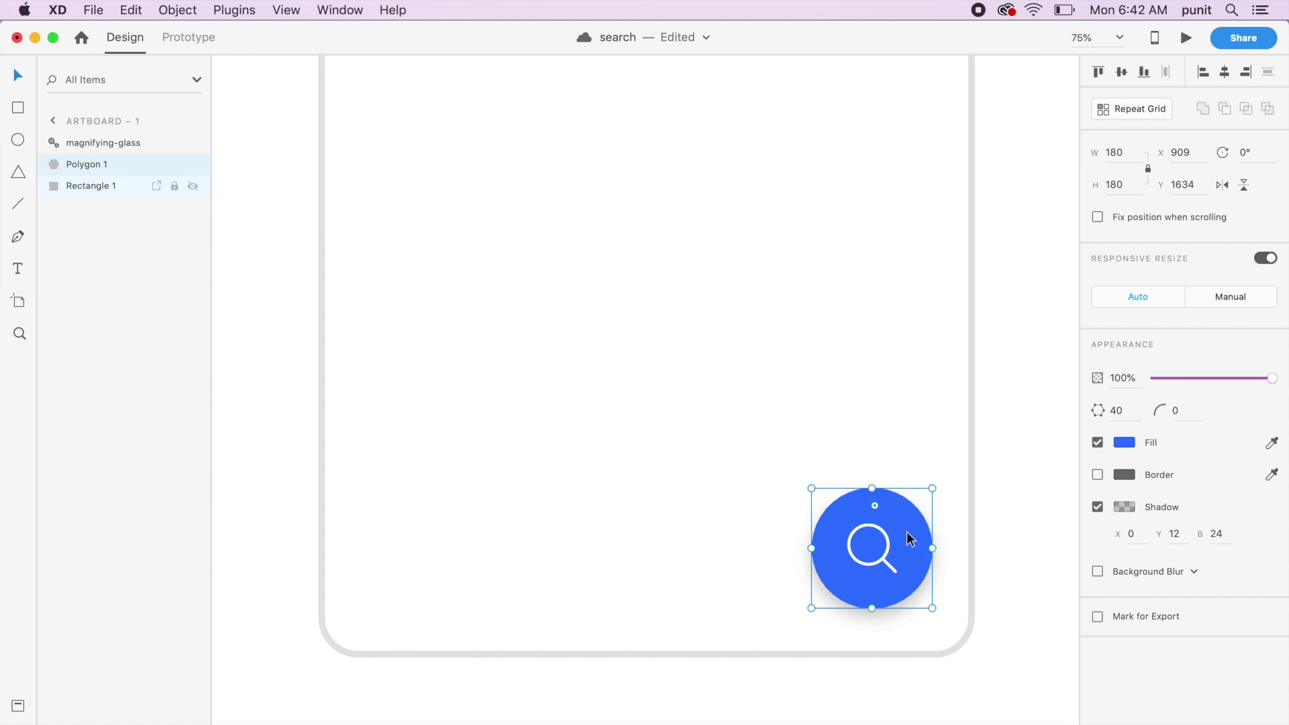
Convert the blue circular button's polygon on Artboard – 1 into an editable path.
double_click(907, 530)
left_click(903, 497)
left_click(1006, 477)
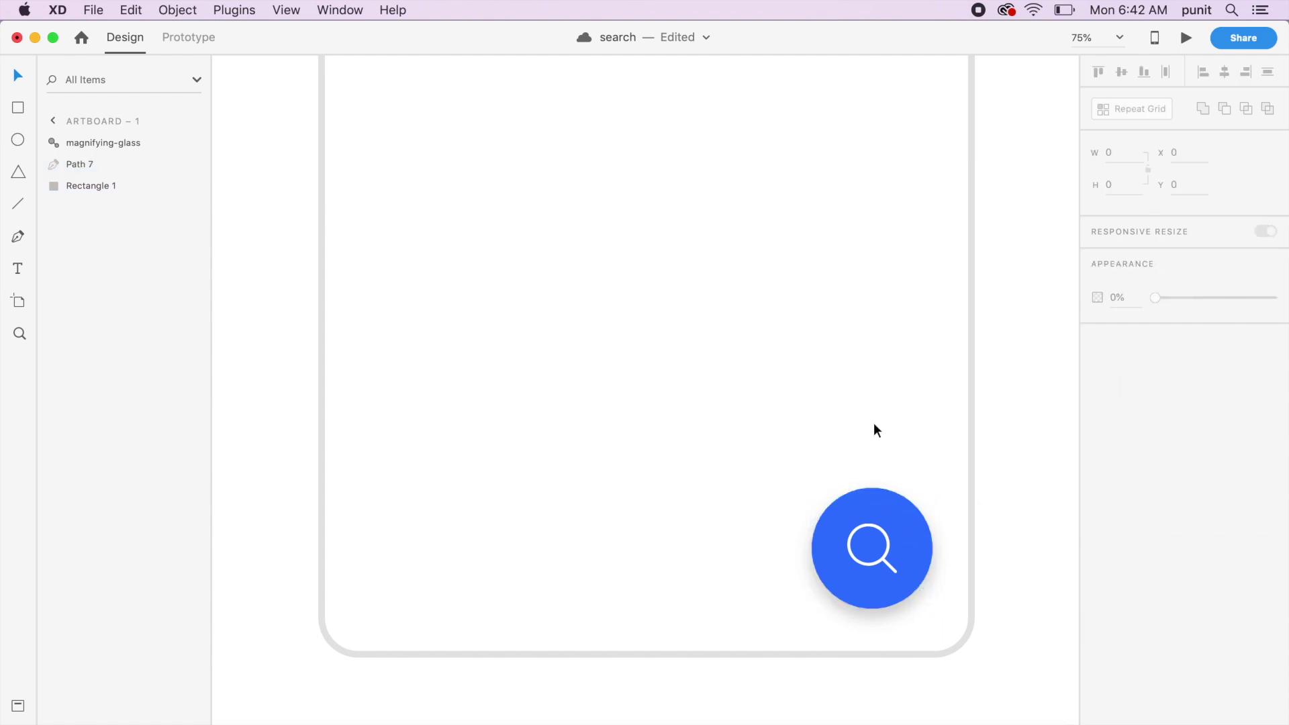
Rename the circular button's path layer on Artboard – 1 as Path 6.
left_click(96, 168)
double_click(95, 167)
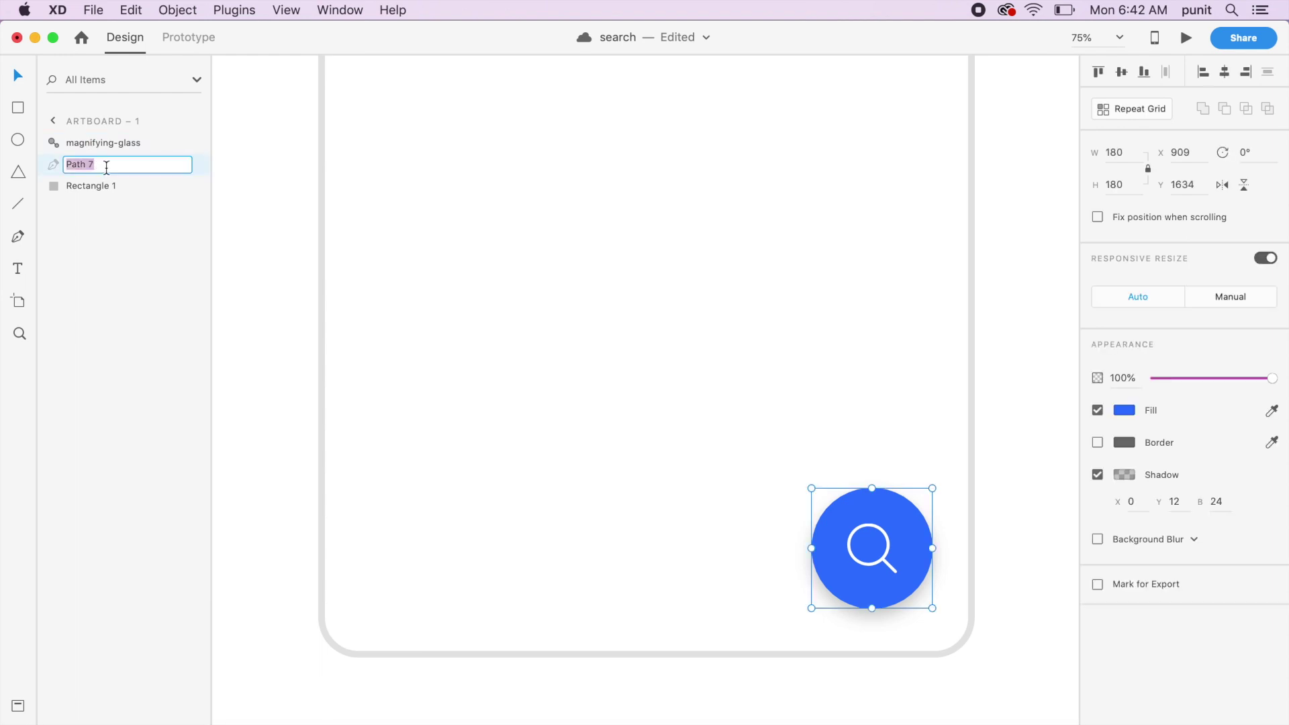
key("Right")
key("BackSpace")
type("6")
key("Return")
left_click(287, 253)
Duplicate the rounded frame rectangle in place on Artboard – 1.
key("super+minus")
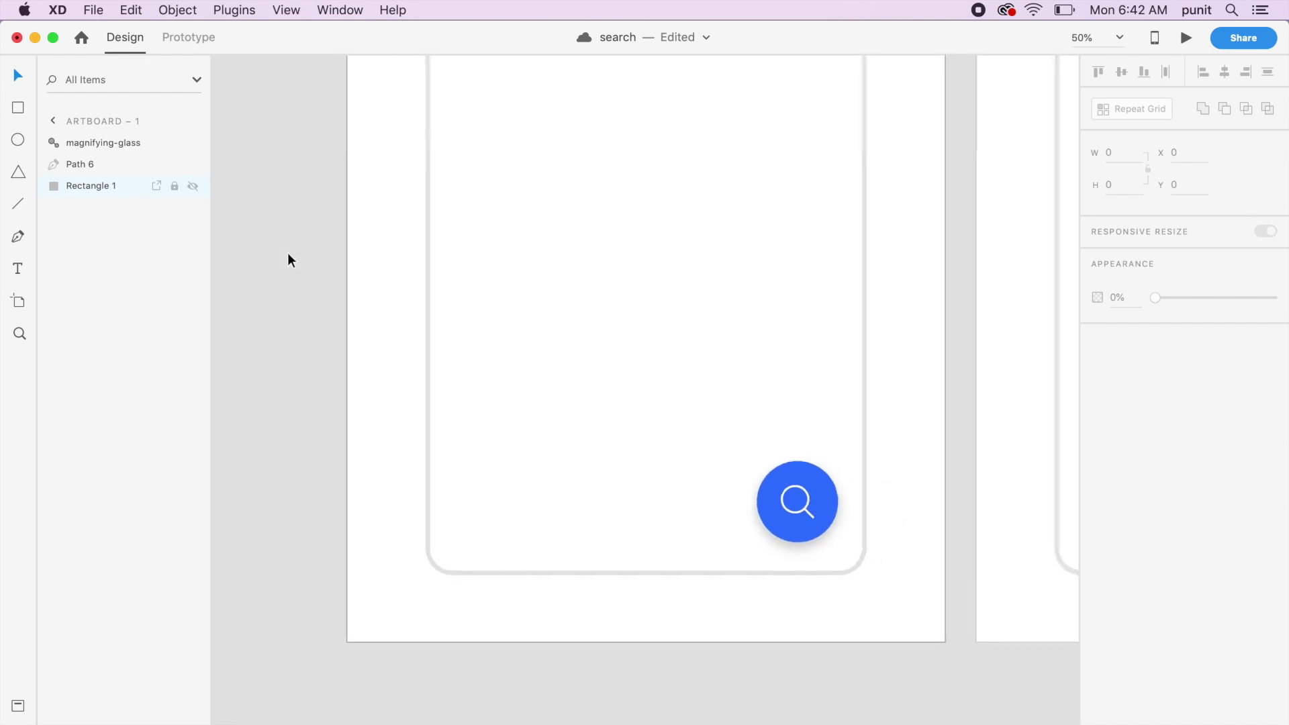
key("super+minus")
scroll(287, 253, "right", 5)
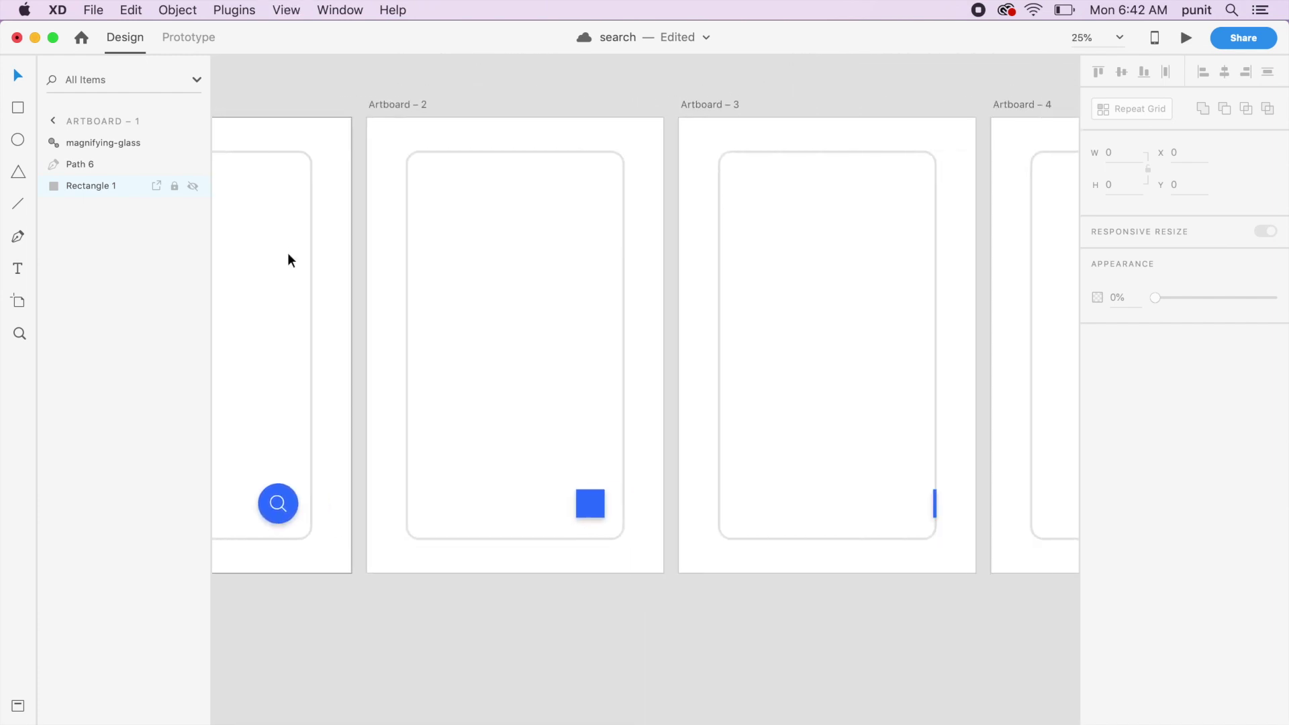
left_click(420, 132)
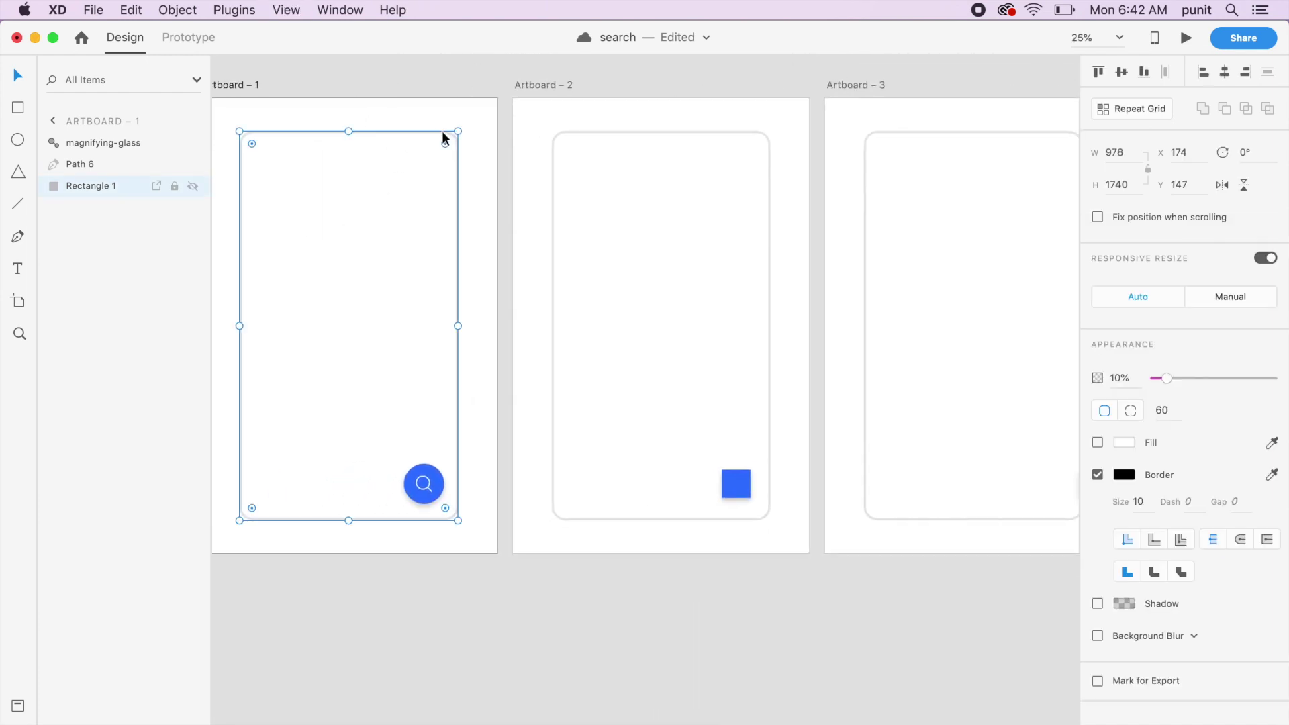
scroll(441, 131, "right", 10)
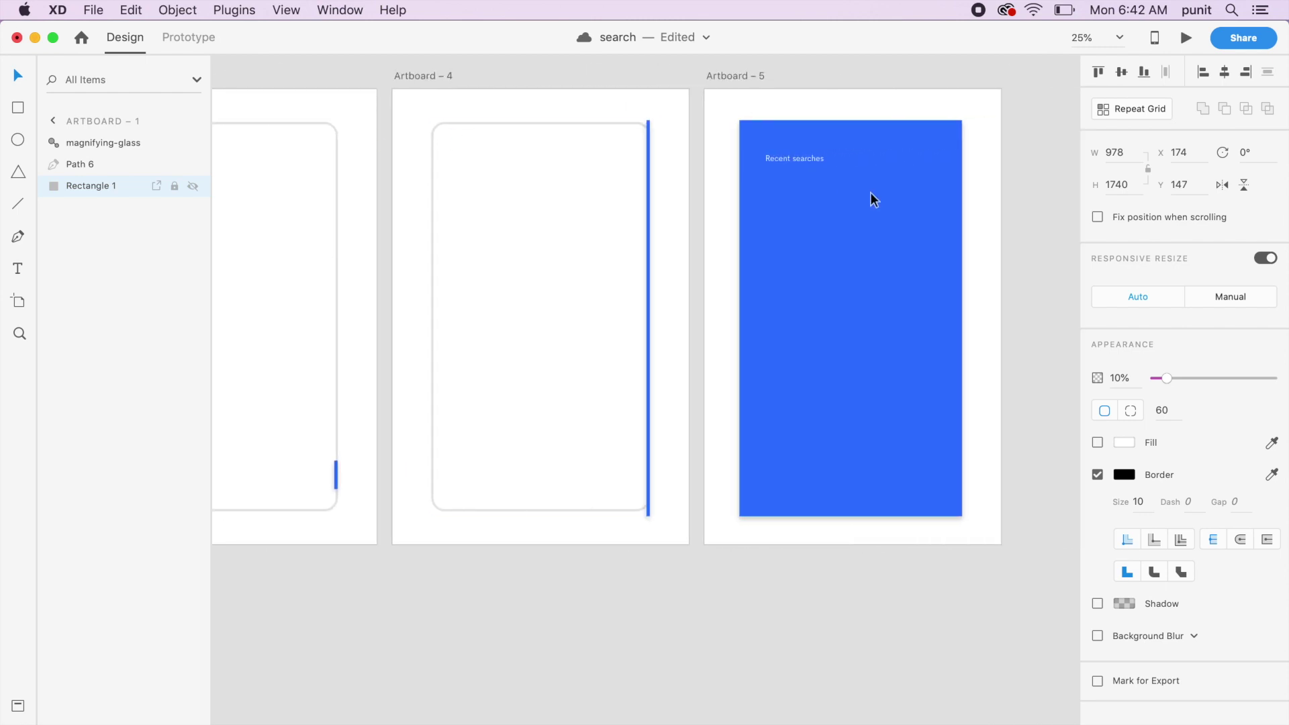
scroll(813, 233, "left", 10)
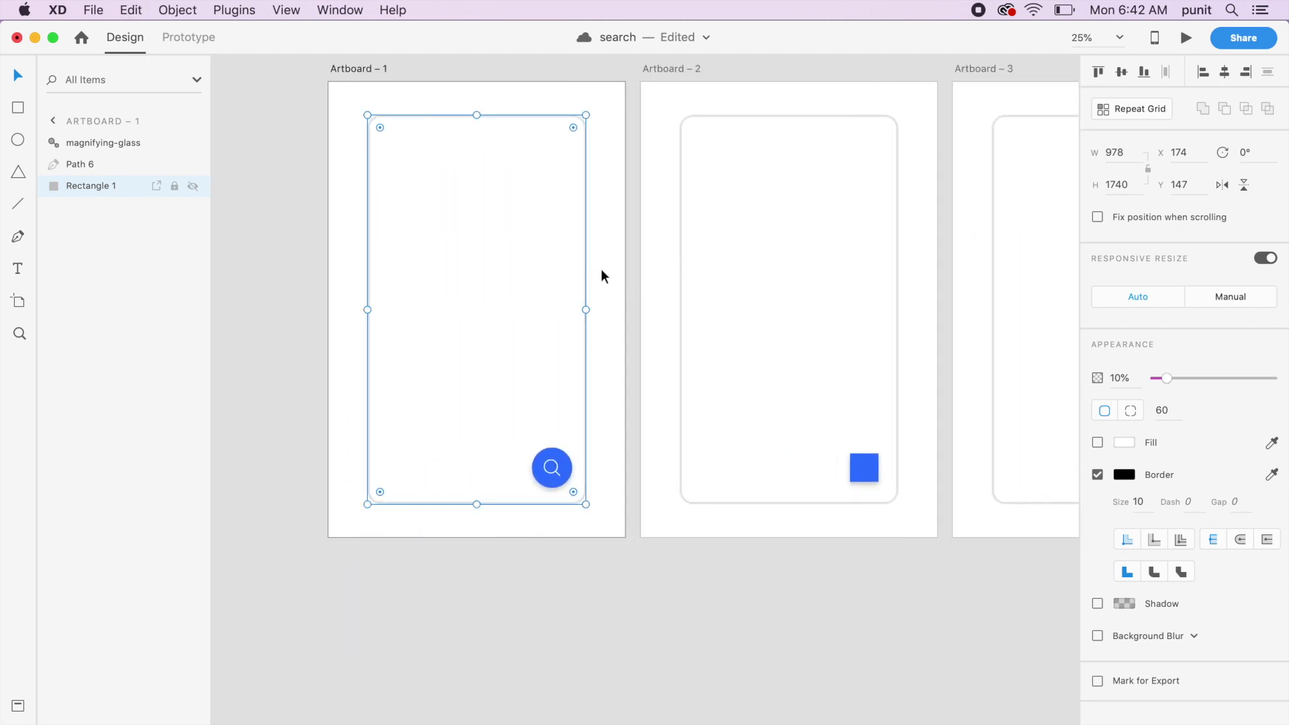
left_click(601, 268)
key("super+v")
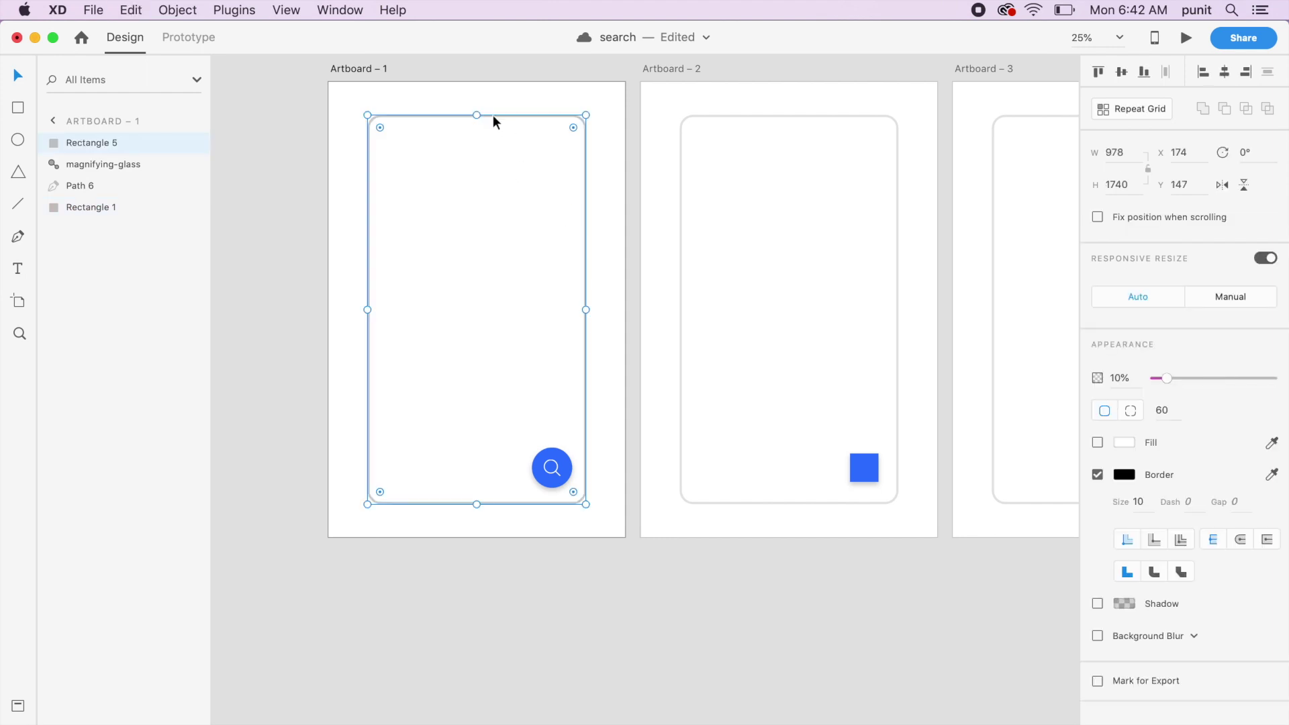
Enable a fill on the duplicated frame rectangle on Artboard – 1 and colour it red.
left_click(1098, 443)
left_click(1116, 442)
left_click_drag(997, 394, 1014, 316)
left_click(616, 623)
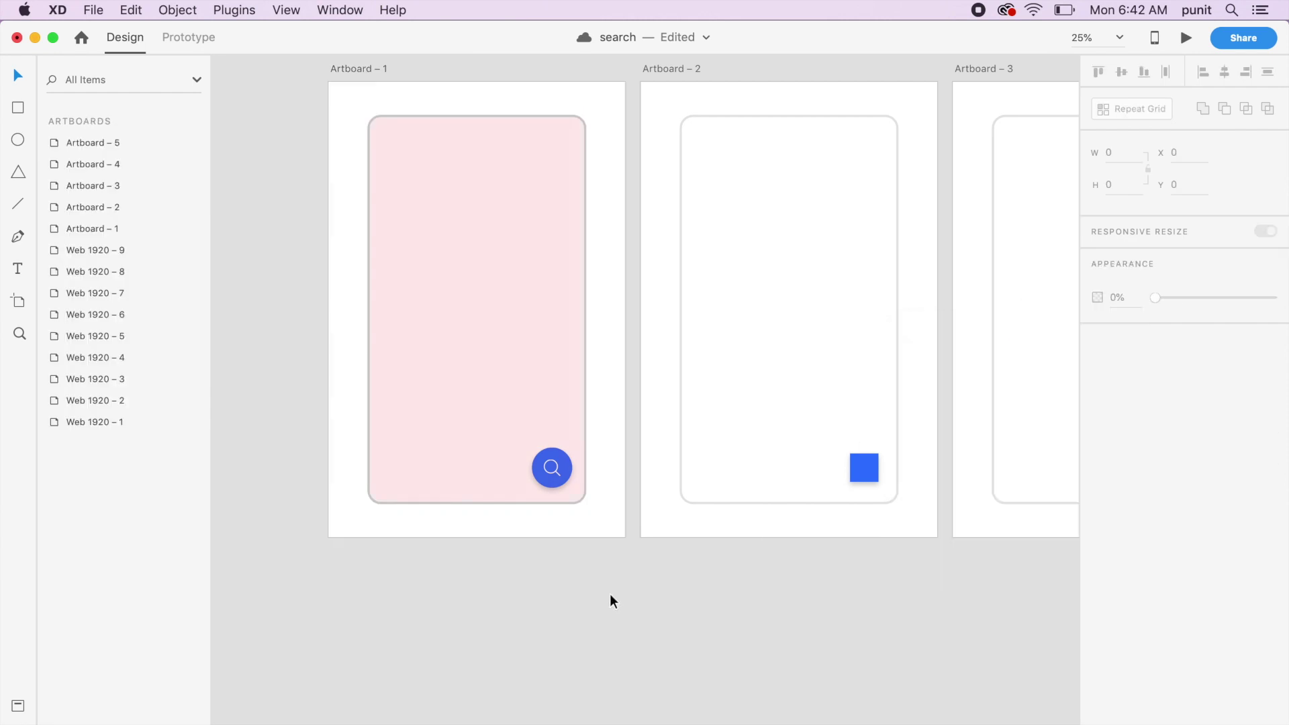
Mask Path 6 with the red frame rectangle on Artboard – 1 and send the mask group to the back.
left_click(522, 308)
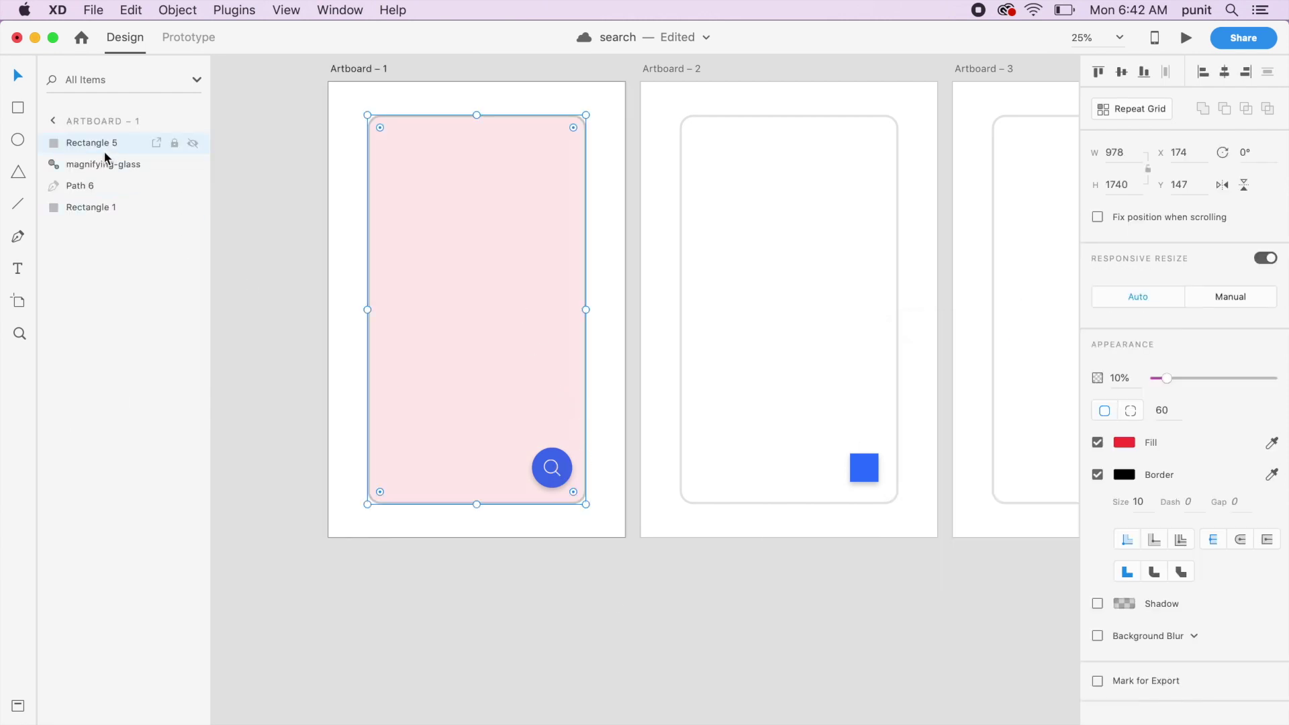
left_click(99, 185, "shift")
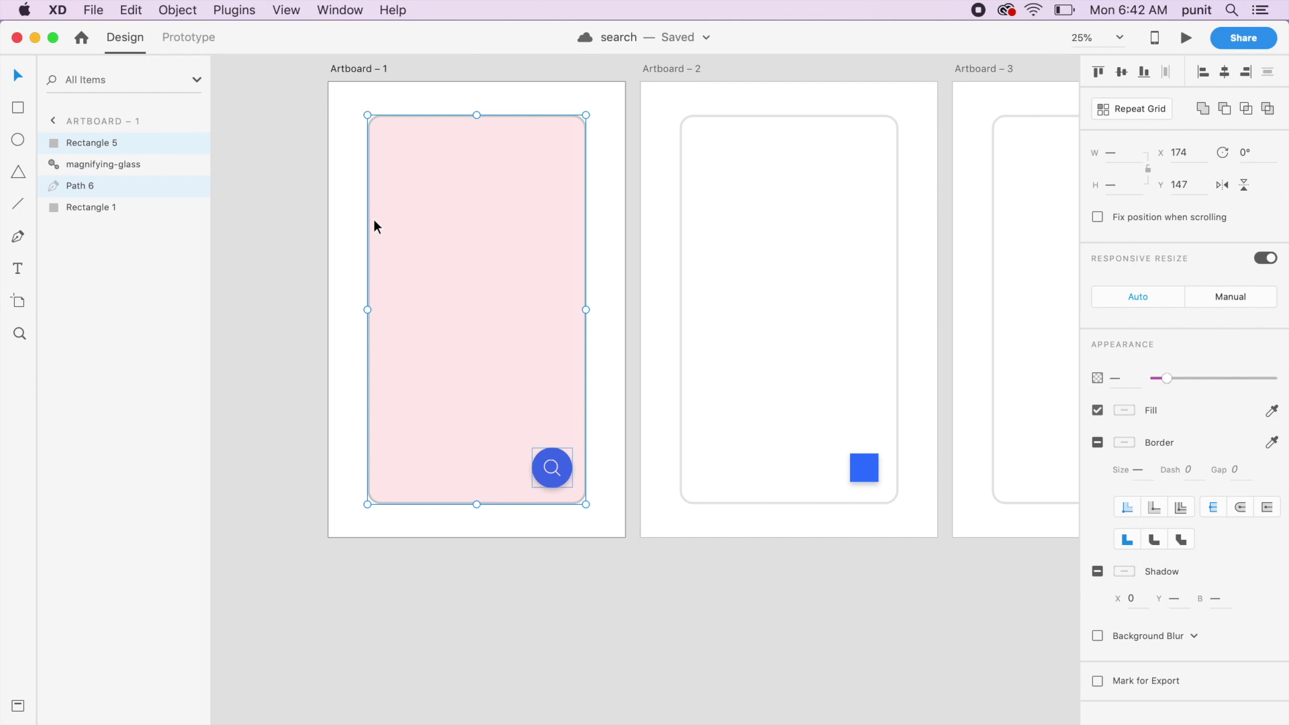
key("super+shift+m")
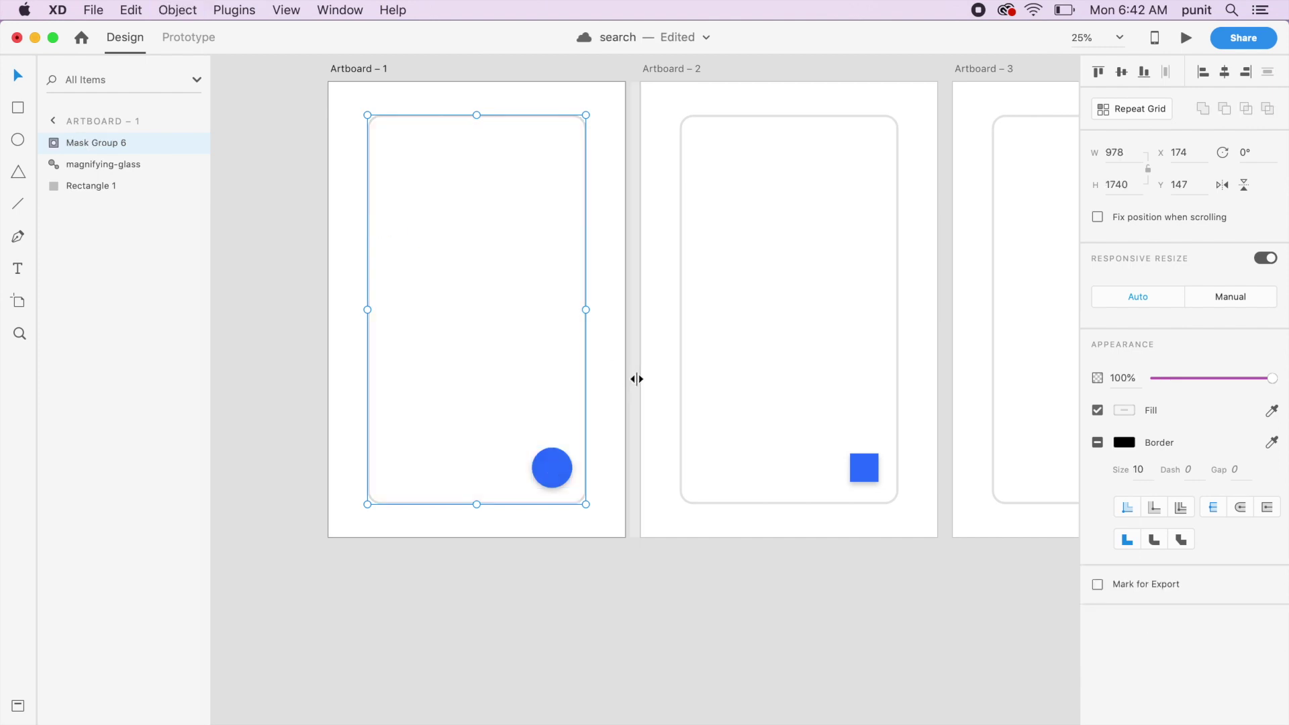
key("super+shift+bracketleft")
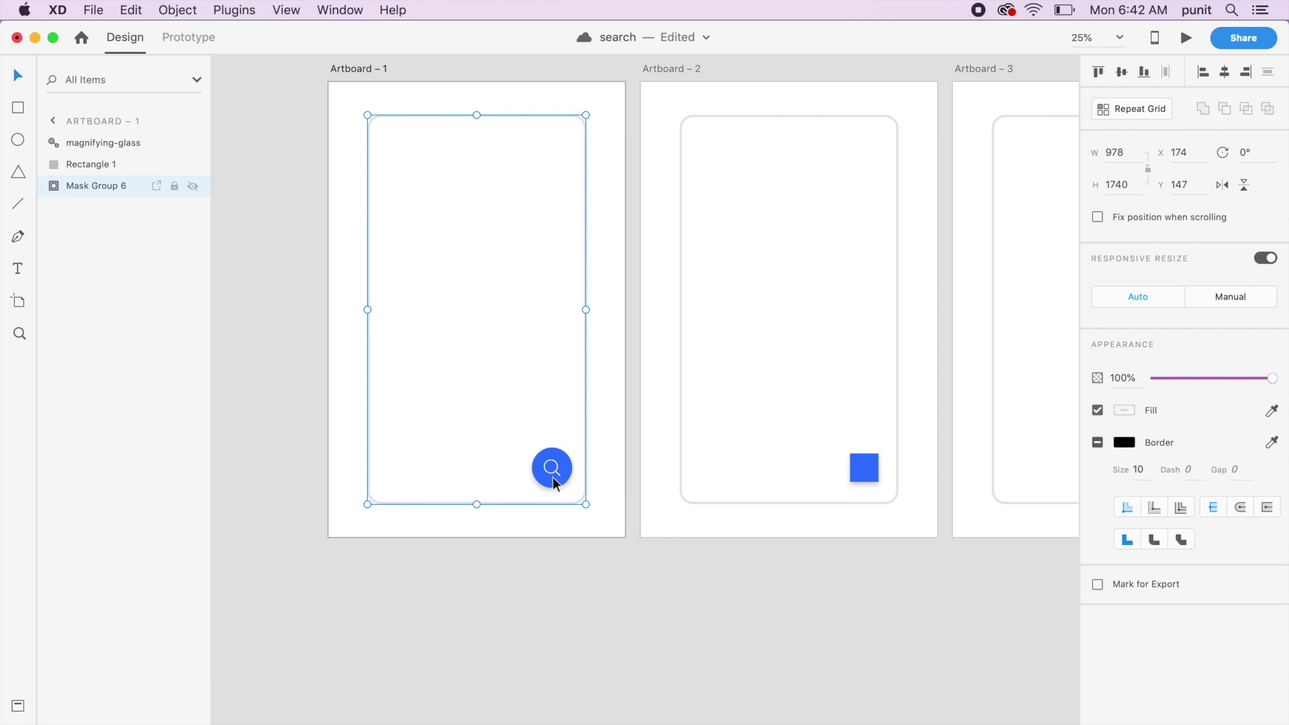
left_click(606, 474)
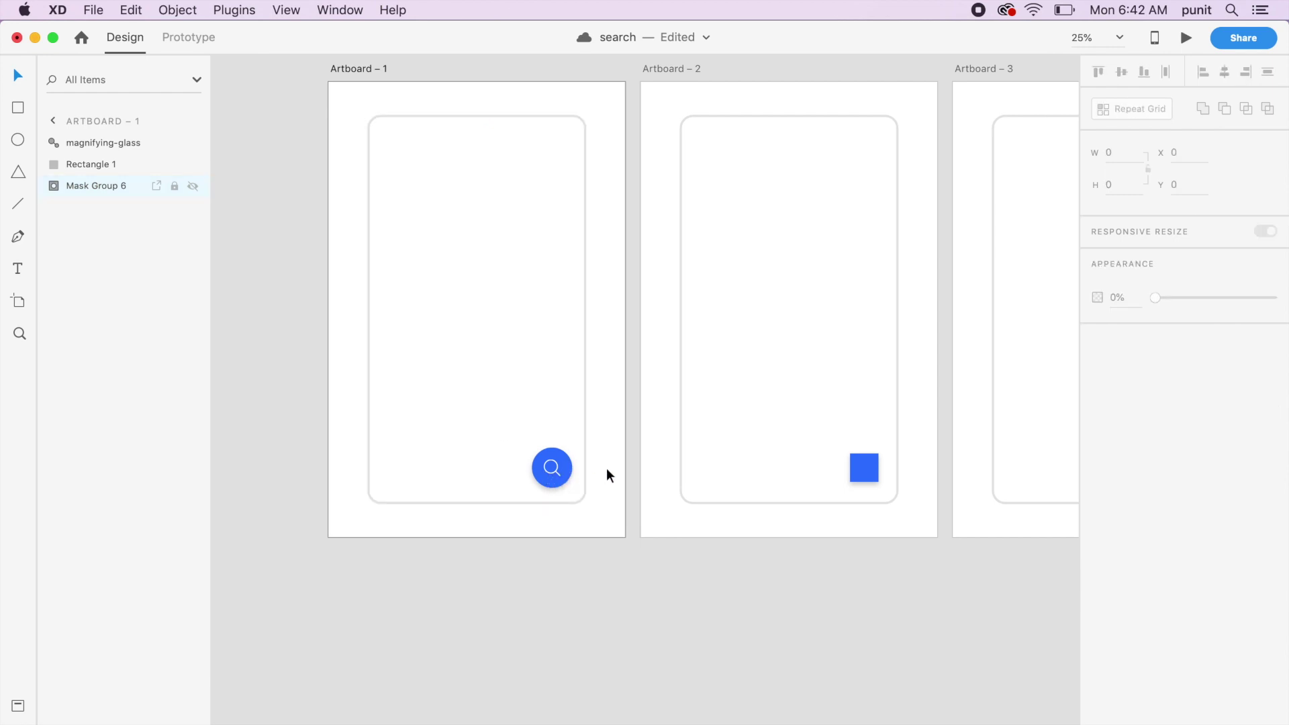
Paste a copy of the rounded frame rectangle onto Artboard – 2 above the other layers.
scroll(607, 474, "right", 5)
left_click(531, 504)
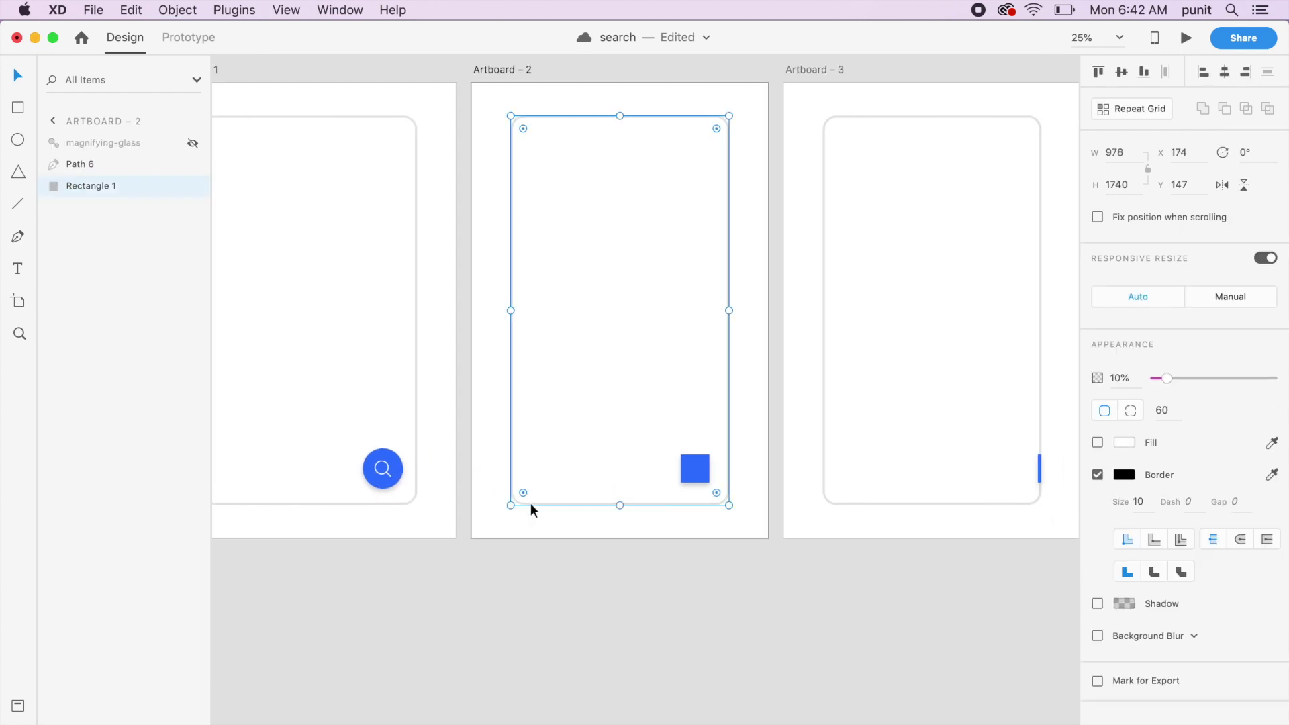
left_click(701, 470)
key("super+v")
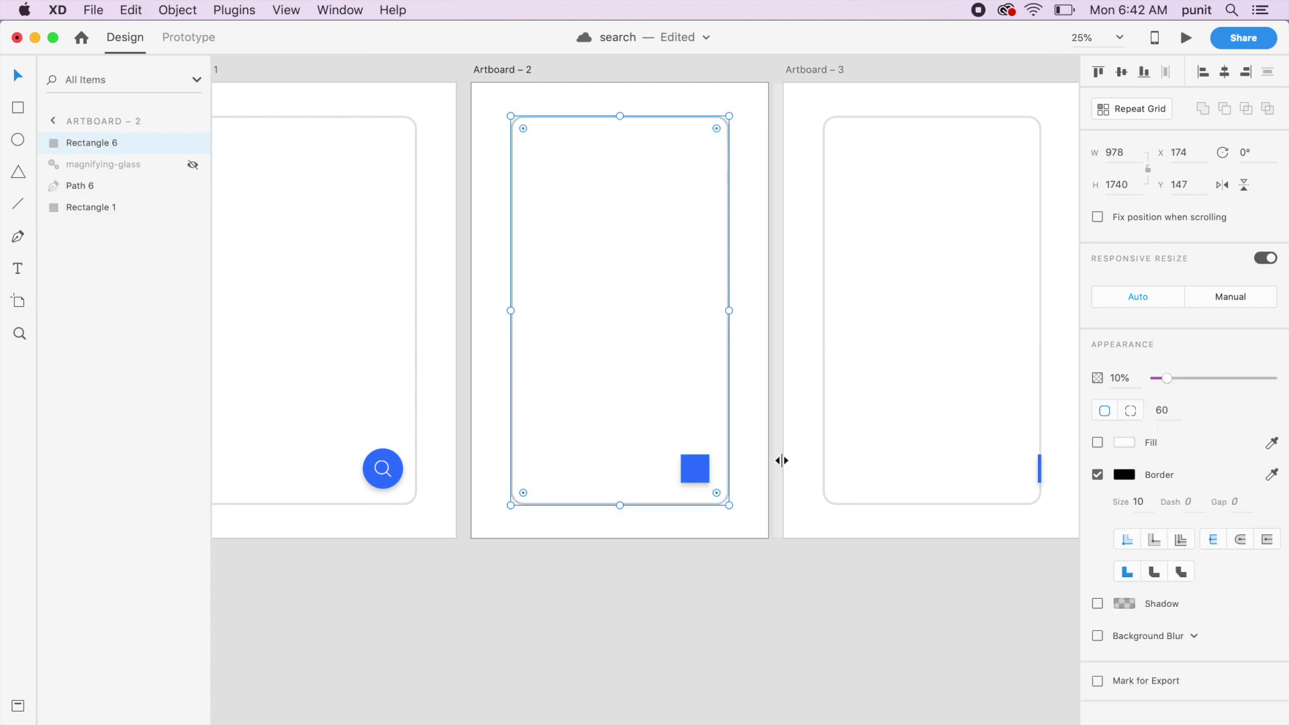
Mask the blue square on Artboard – 2 with the pasted frame rectangle and send the mask group to the back.
left_click(96, 186, "super")
key("super+shift+m")
scroll(643, 285, "right", 5)
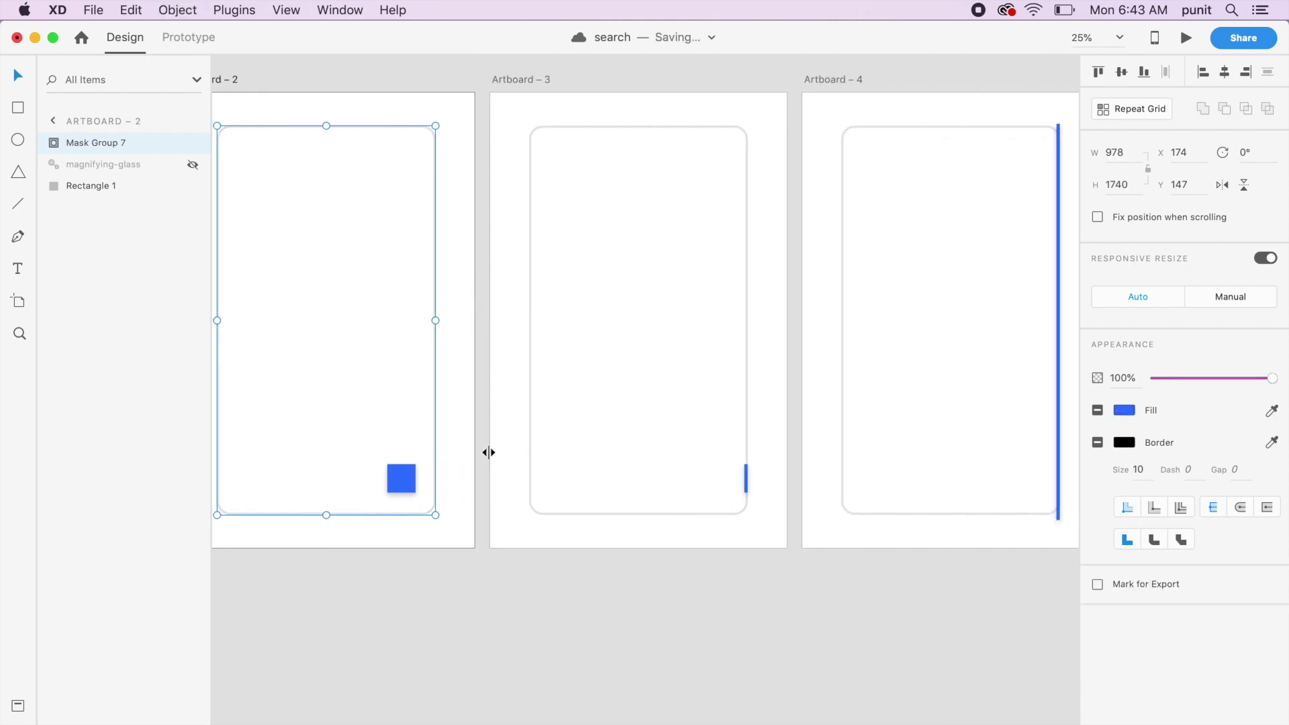
key("super+shift+bracketleft")
Rename the mask group on Artboard – 2 as Mask Group 6 to match Artboard – 1.
scroll(341, 276, "left", 3)
left_click(321, 328)
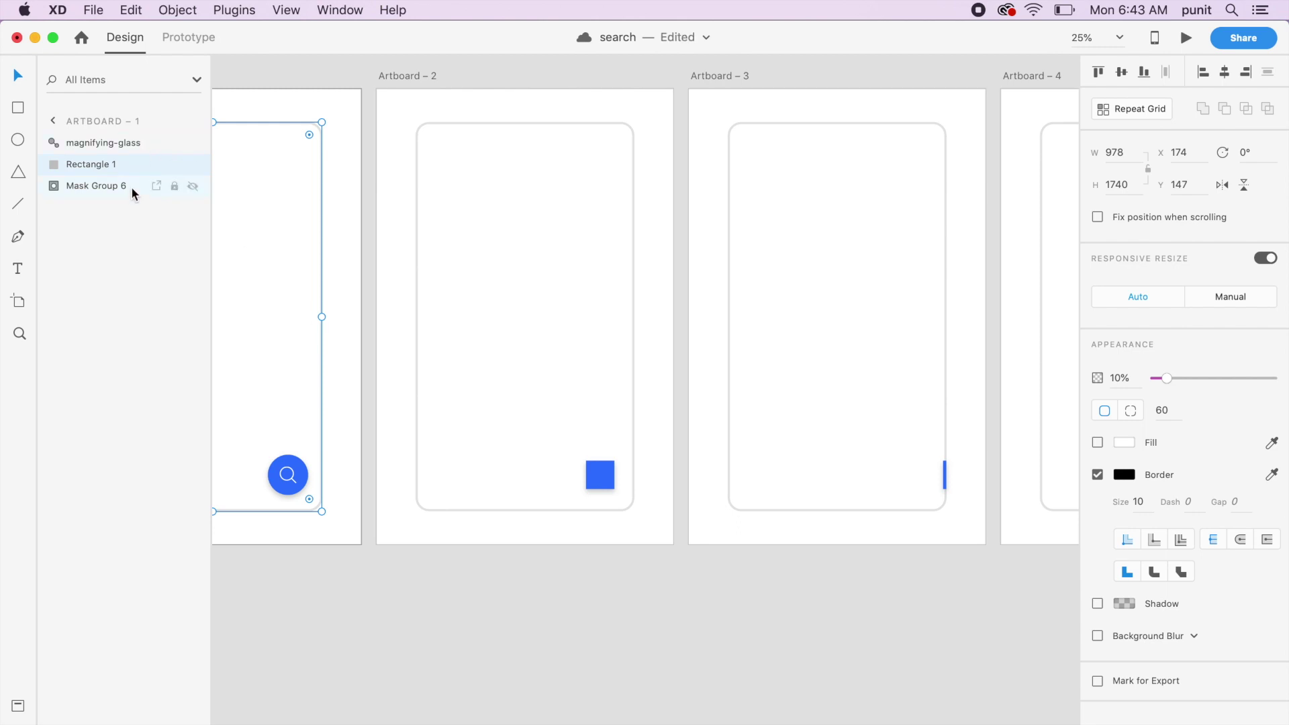
left_click(411, 243)
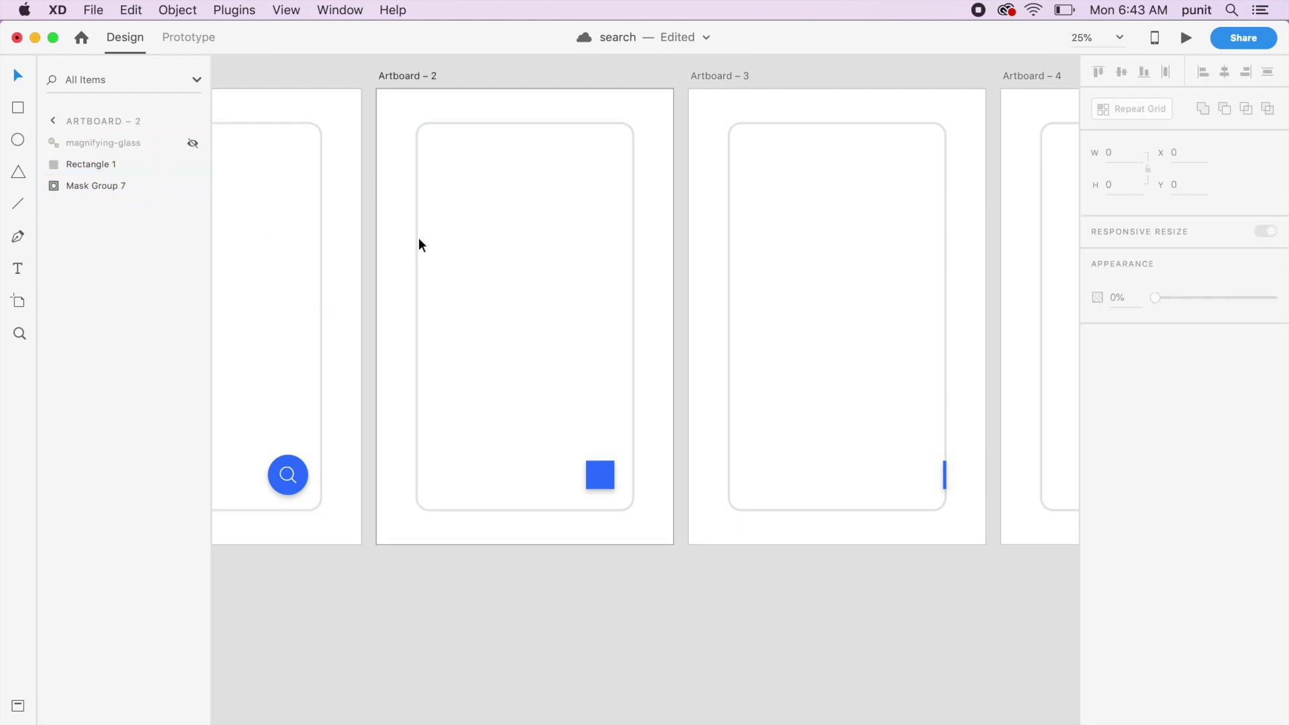
left_click(128, 186)
double_click(127, 186)
key("BackSpace")
type("6")
key("Return")
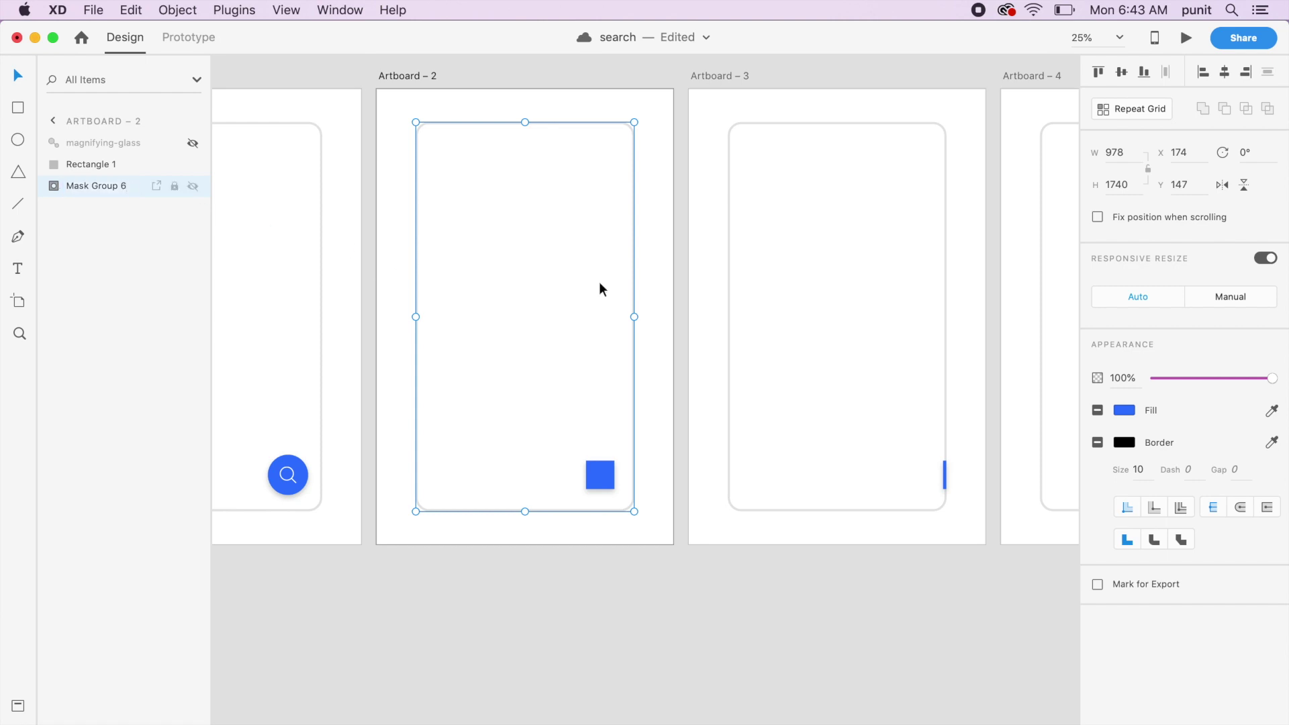
Paste a copy of the rounded frame rectangle onto Artboard – 3 and fill it with light red.
scroll(599, 283, "right", 5)
left_click(507, 296)
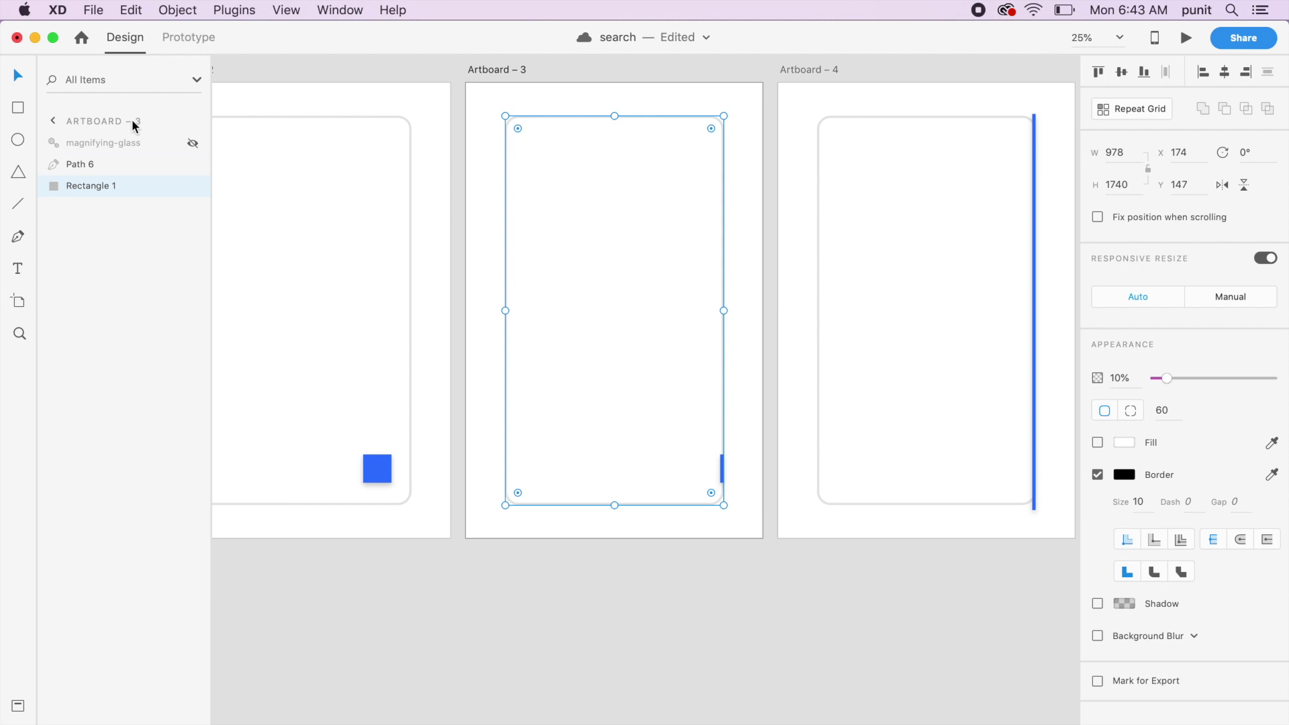
key("super+v")
left_click(1098, 442)
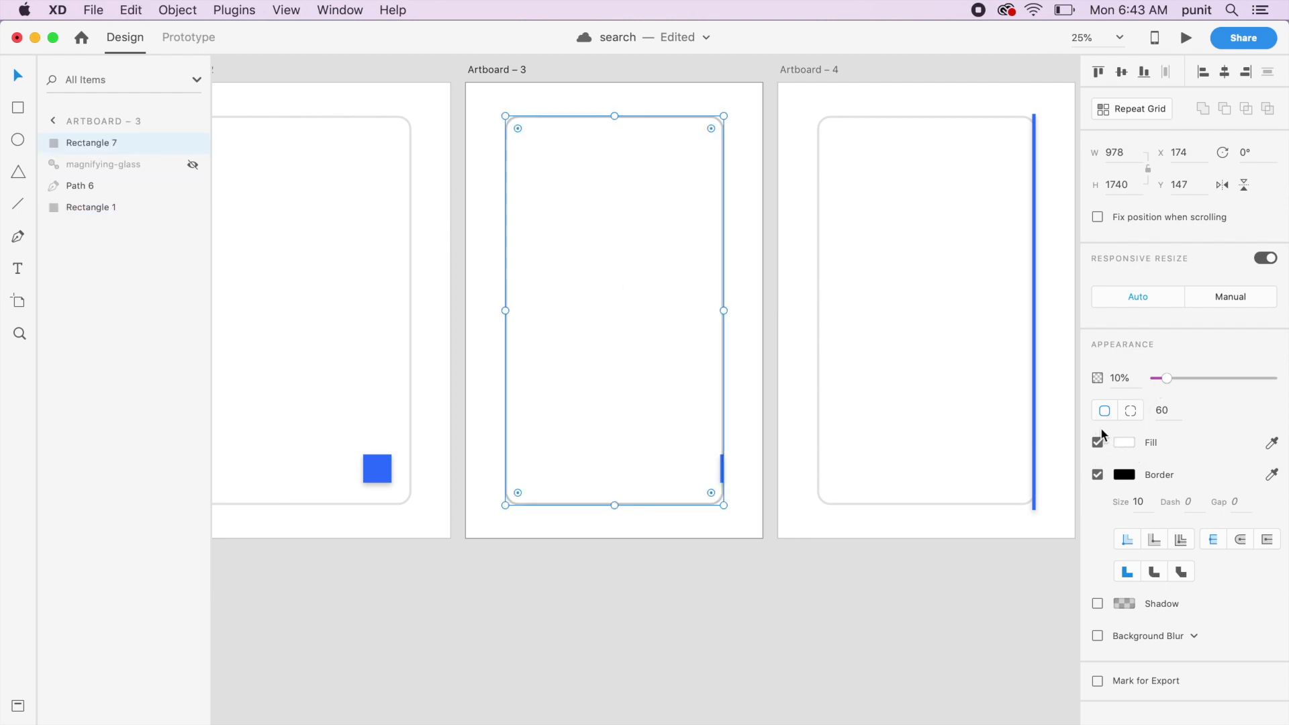
left_click(1124, 443)
left_click(964, 407)
left_click_drag(964, 406, 953, 335)
left_click(764, 514)
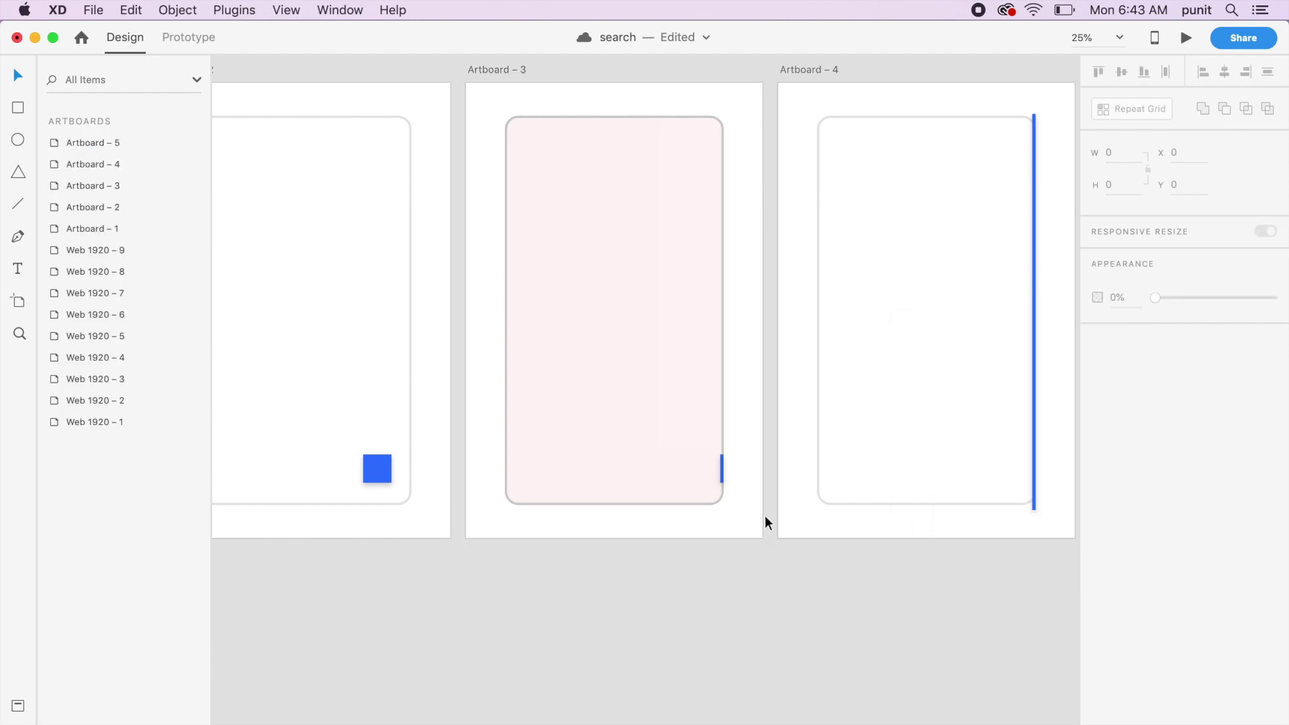
Mask Path 6 with the light red rectangle on Artboard – 3 and send the mask group to the back.
left_click(675, 401)
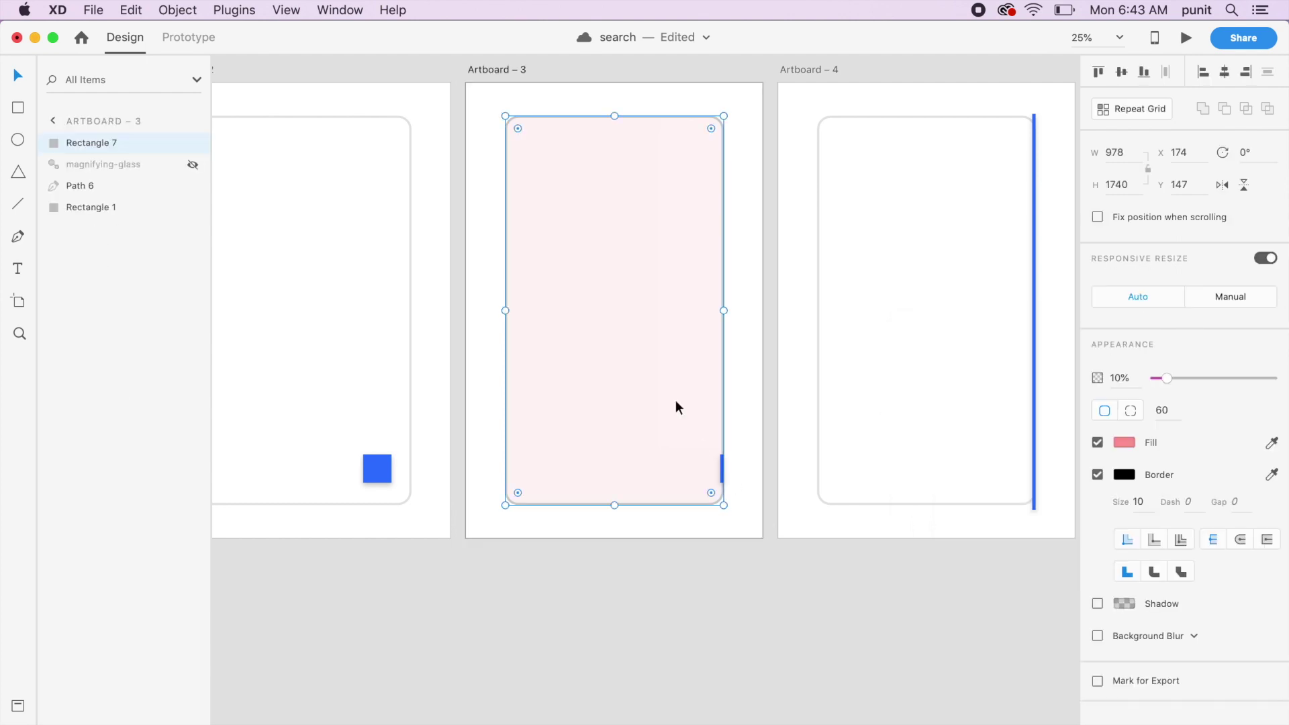
left_click(110, 185, "shift")
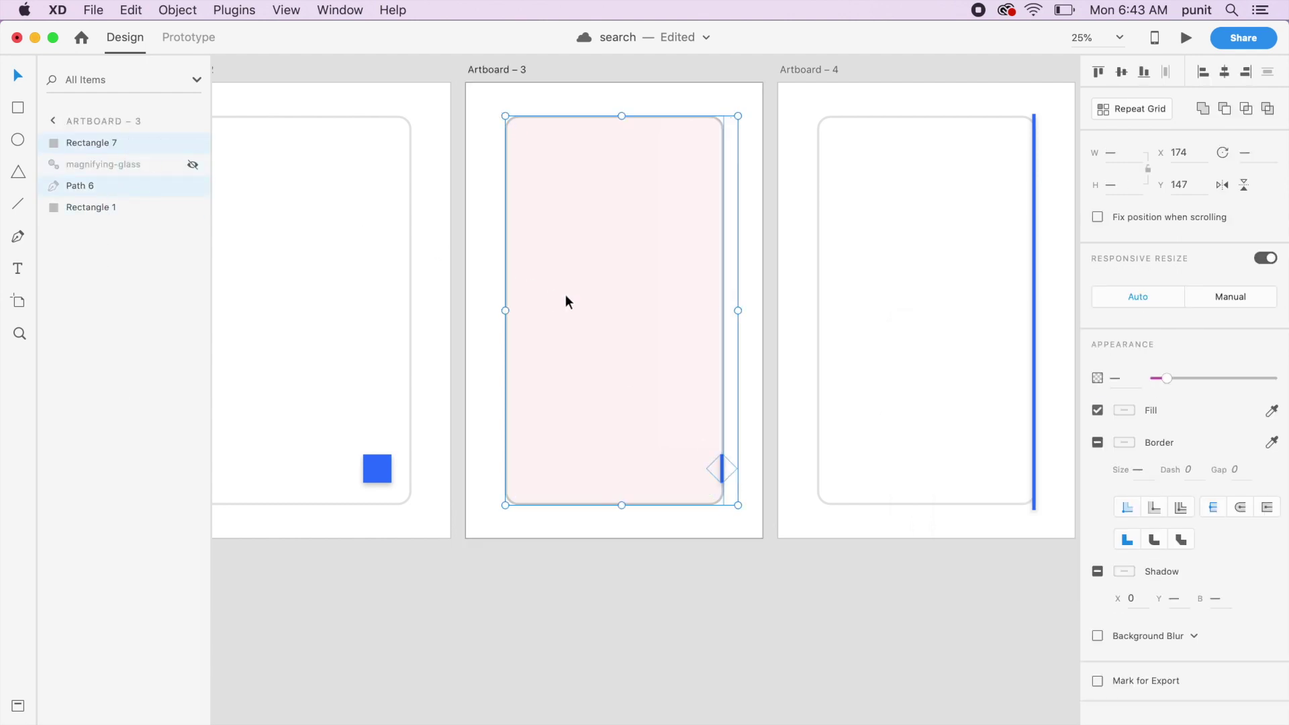
key("super+s")
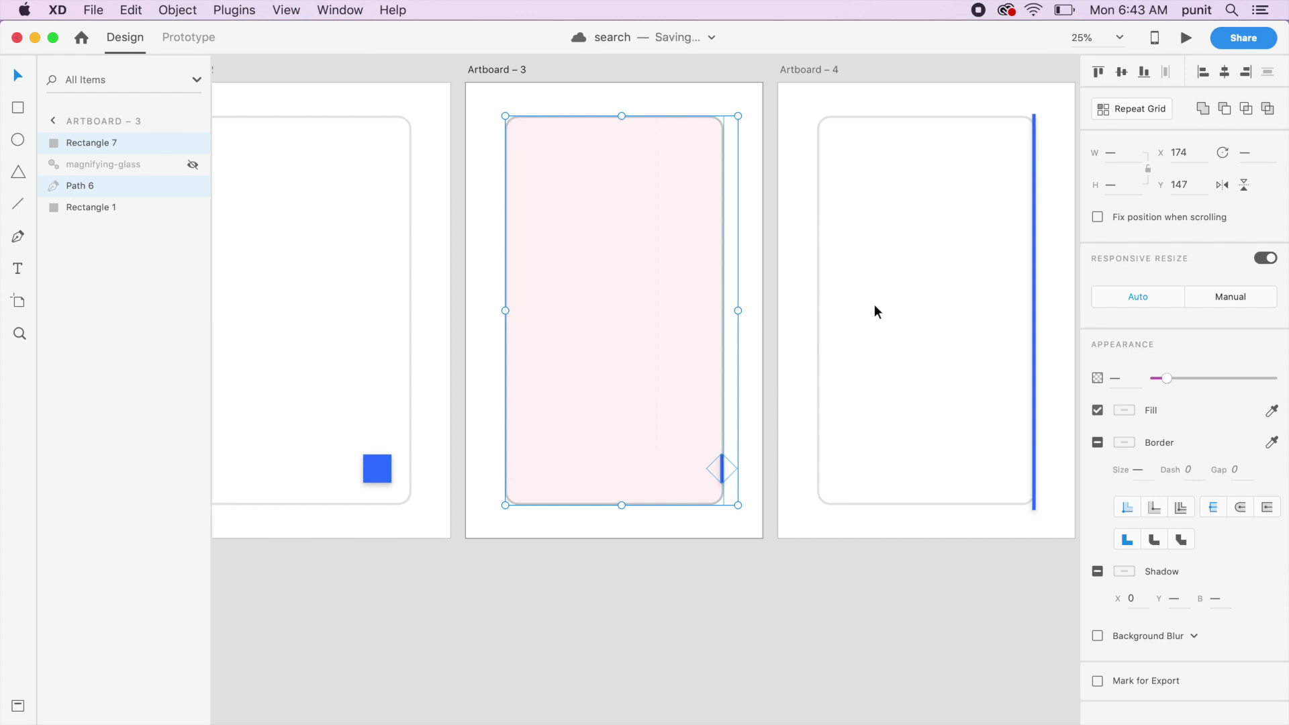
key("super+shift+m")
key("super+shift+bracketleft")
Rename the mask group on Artboard – 3 as Mask Group 6.
double_click(119, 185)
key("Right")
key("BackSpace")
type("6")
key("Return")
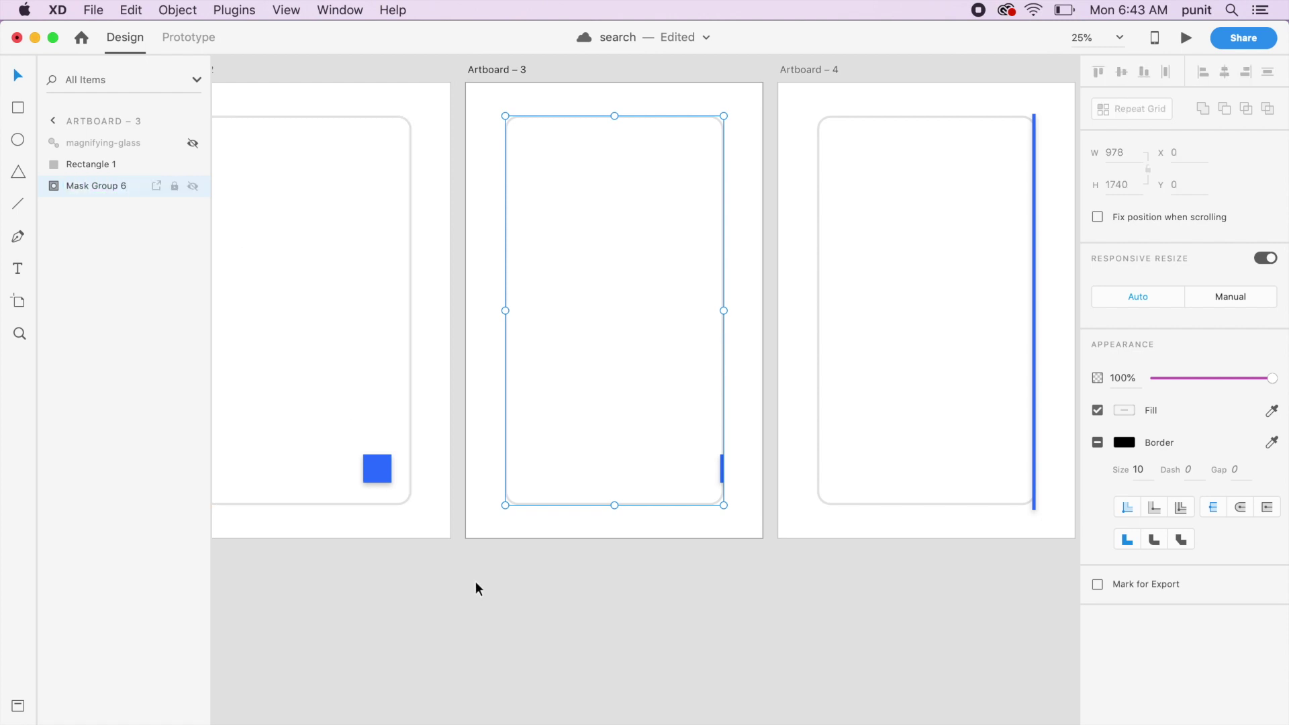
left_click(476, 581)
Place a copy of the rounded frame rectangle on top of Artboard – 4's layers and fill it with red.
scroll(476, 582, "right", 5)
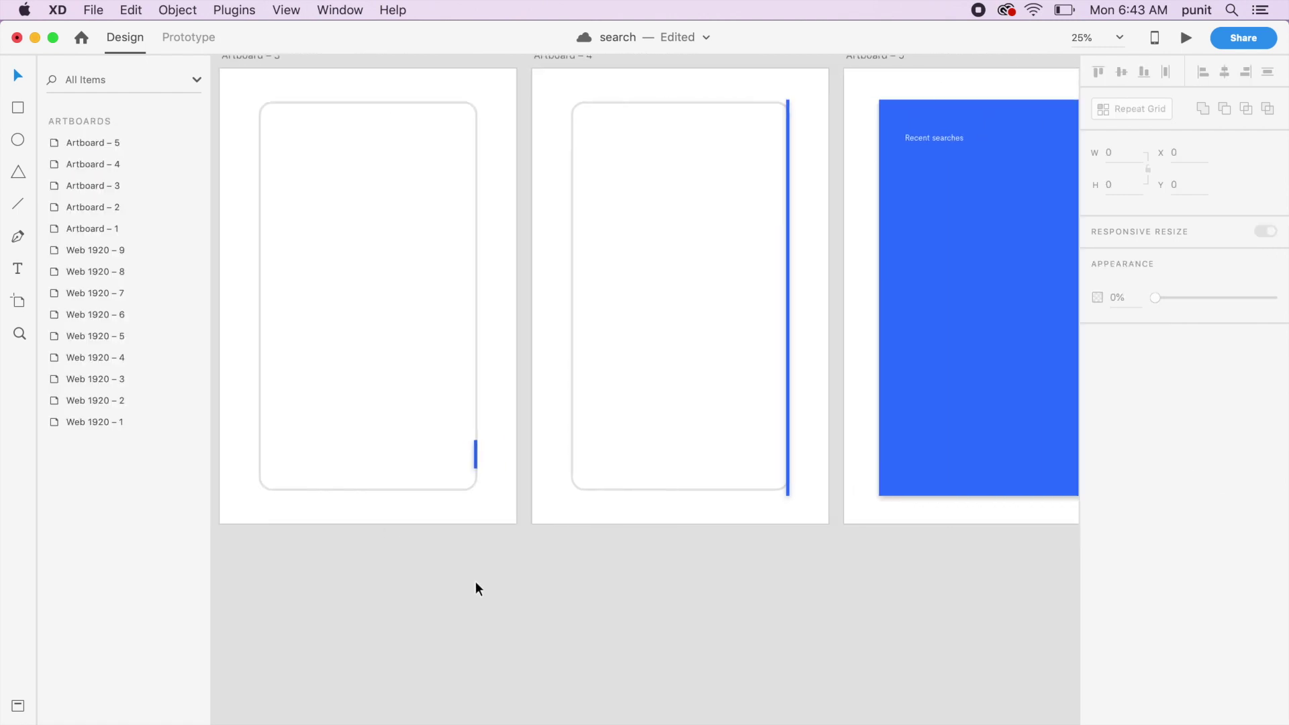
left_click(672, 493)
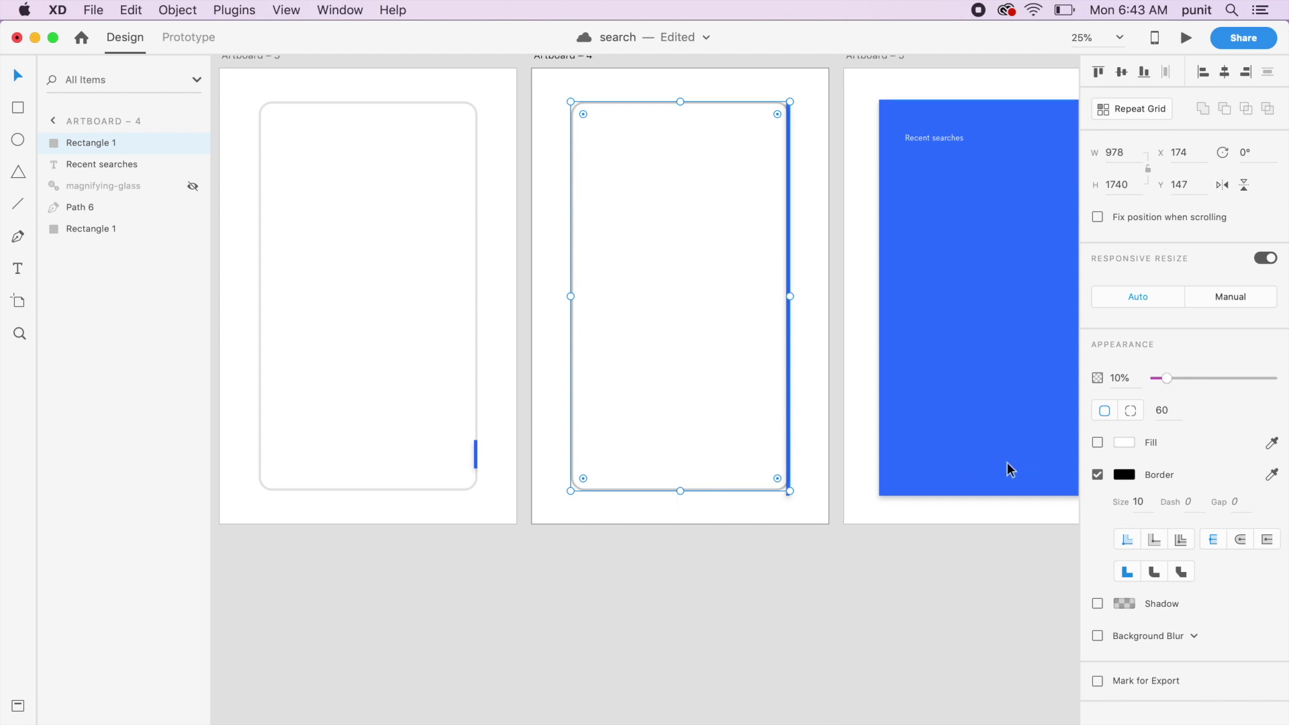
key("super+shift+bracketright")
left_click(1103, 442)
left_click(1125, 442)
left_click_drag(1010, 402, 999, 355)
left_click(848, 454)
Mask Path 6 with the red rectangle on Artboard – 4 and send the mask group to the back.
left_click(735, 380)
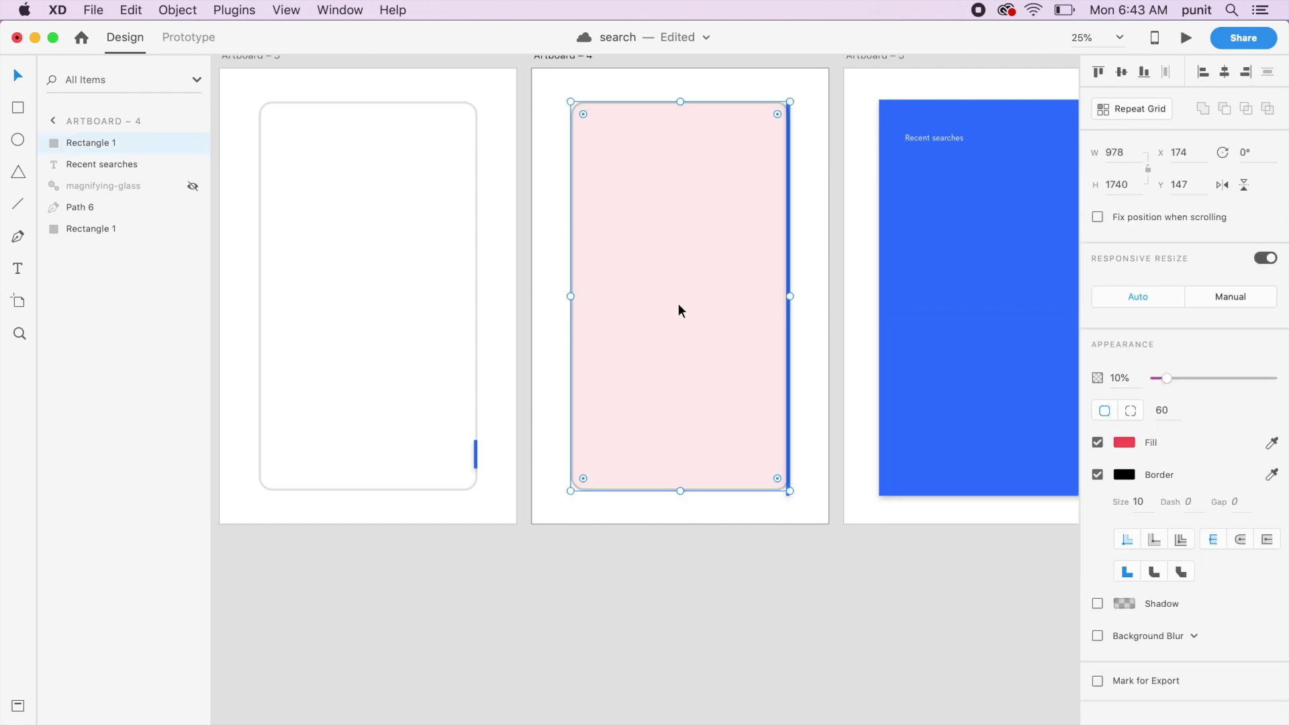
left_click(105, 208, "shift")
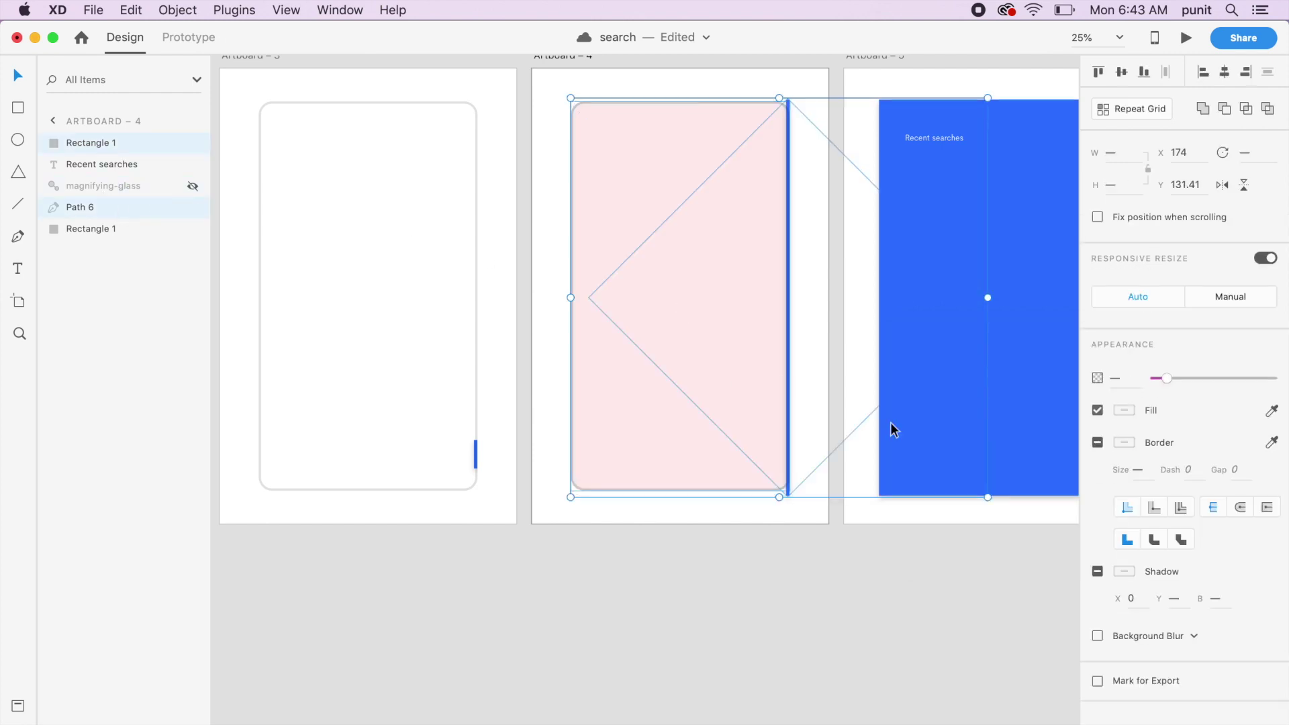
key("super+shift+m")
key("super+shift+bracketleft")
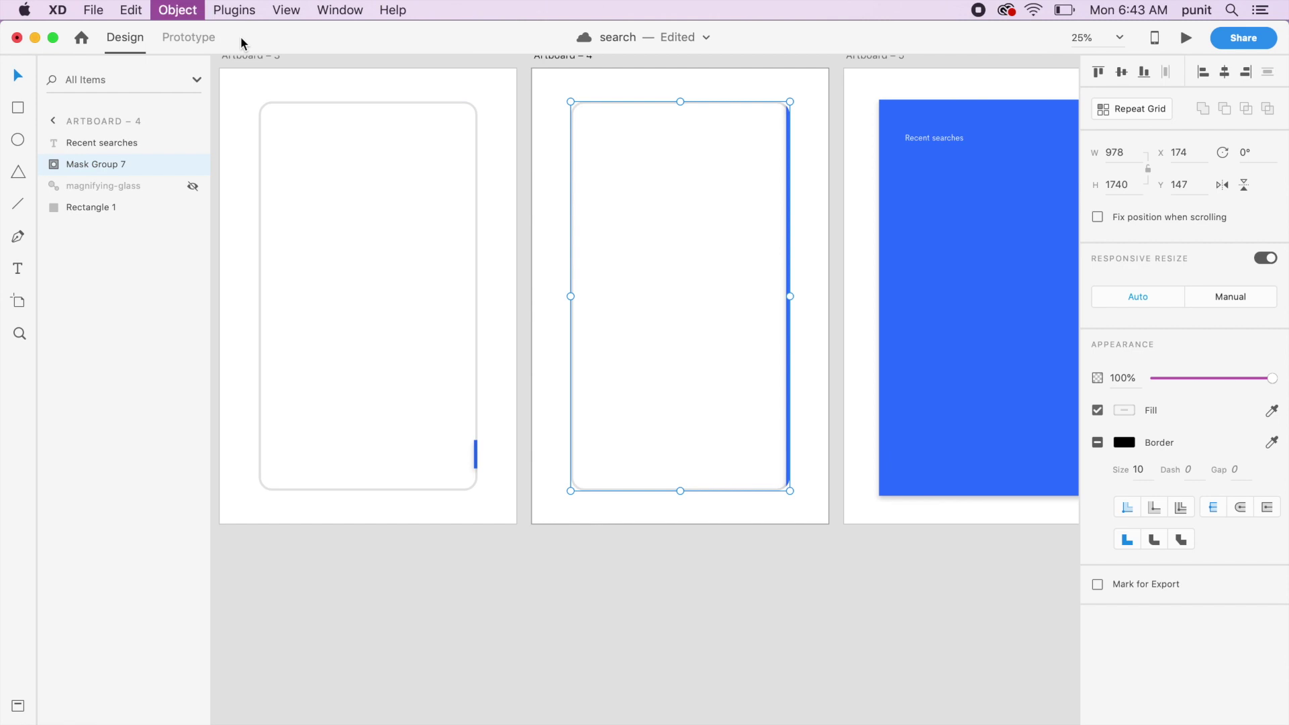
Rename the mask group on Artboard – 4 as Mask Group 6.
double_click(125, 210)
key("BackSpace")
type("6")
key("Return")
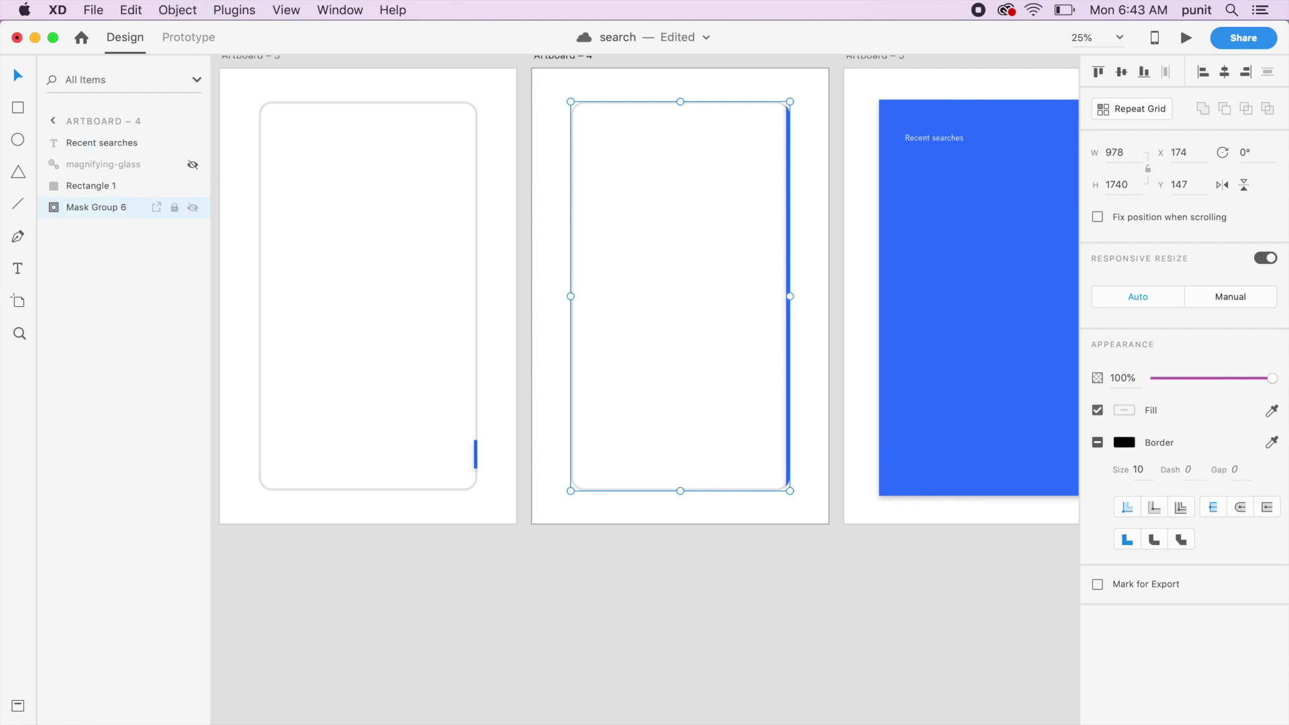
Place a copy of the rounded frame rectangle on top of Artboard – 5's layers and fill it with red #FF0505.
scroll(527, 221, "right", 10)
left_click(602, 269)
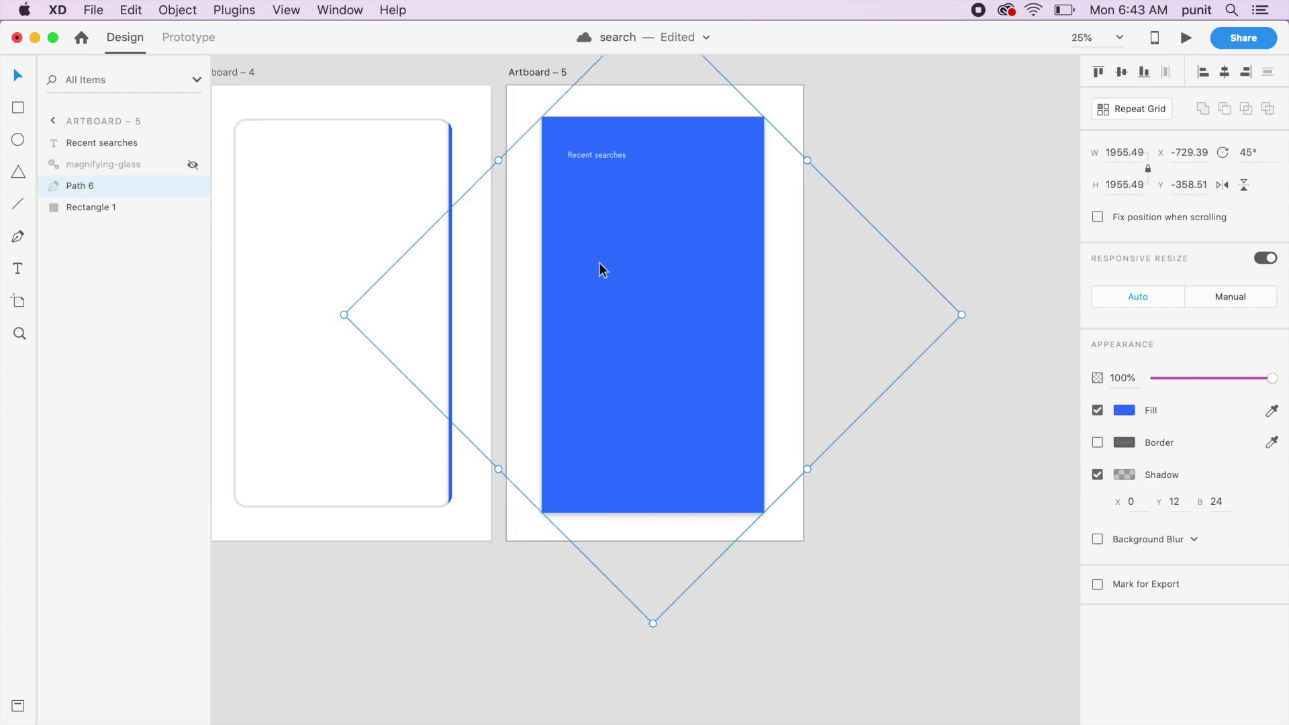
key("super+v")
left_click(1098, 442)
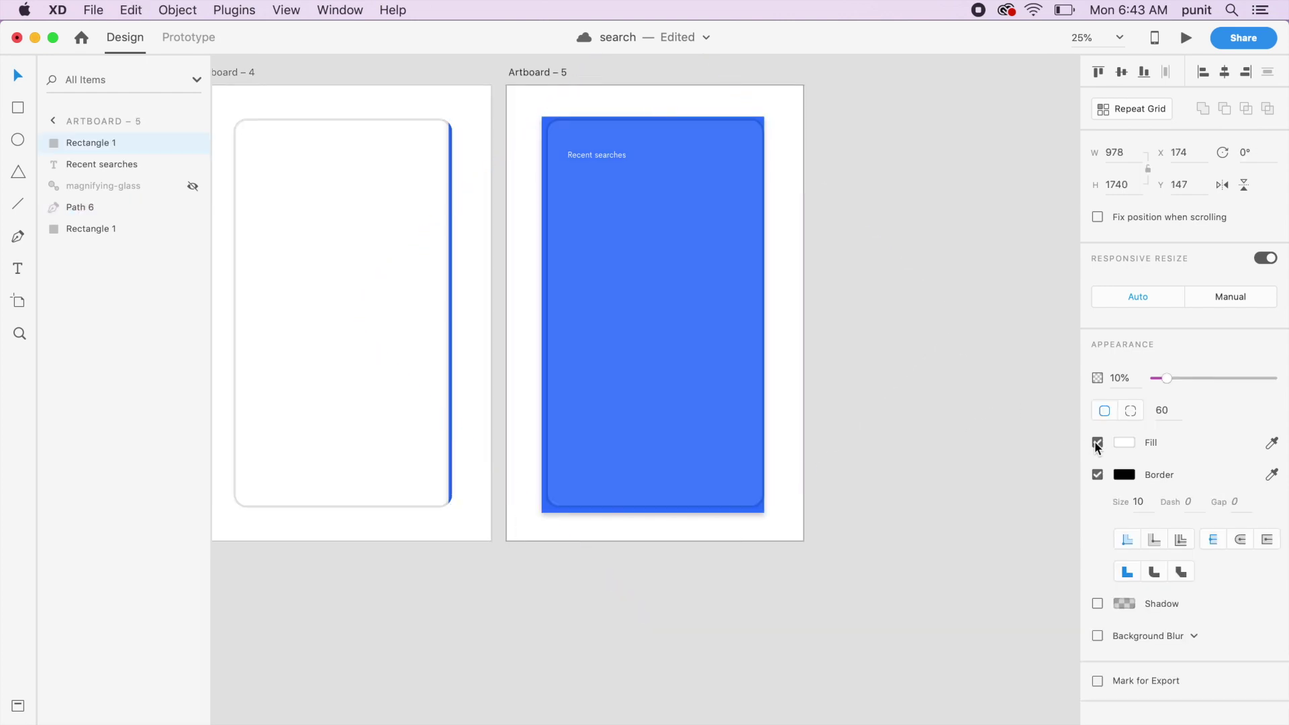
left_click(1124, 443)
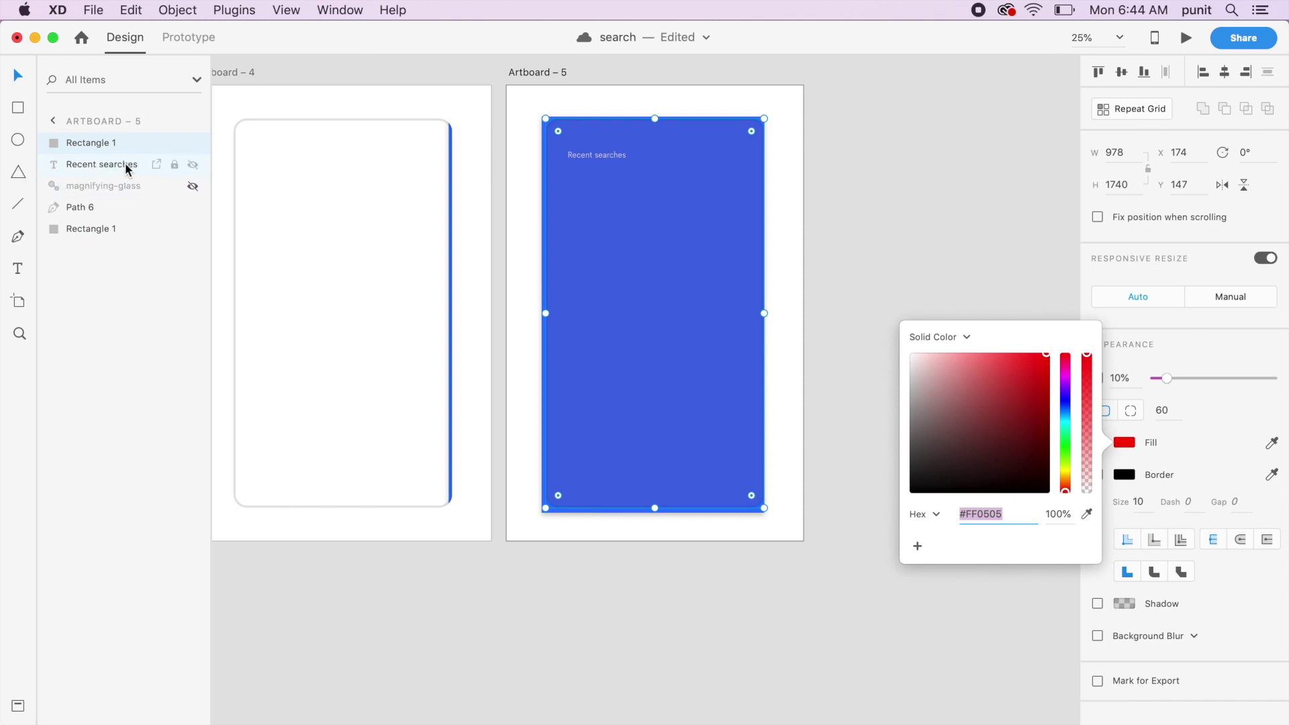
Mask Path 6 with the red rectangle on Artboard – 5 and send the mask group to the back.
left_click(100, 207, "super")
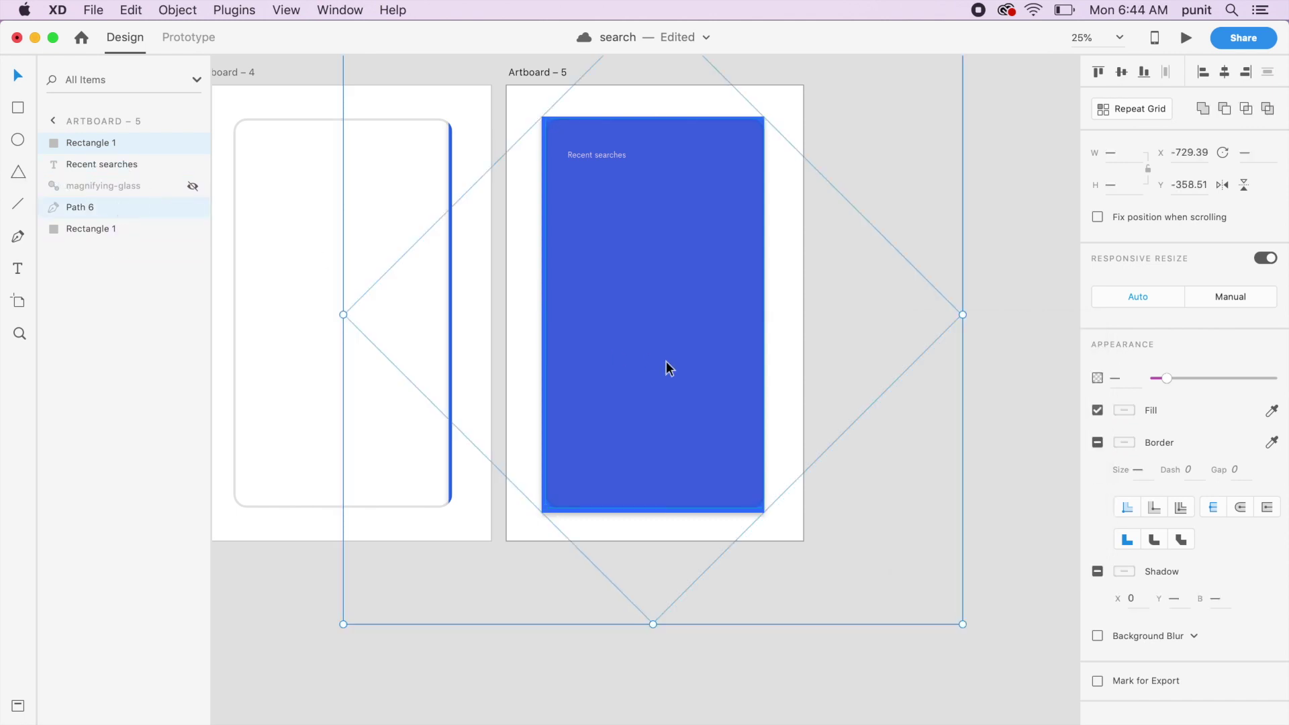
key("super+shift+m")
key("super+shift+bracketleft")
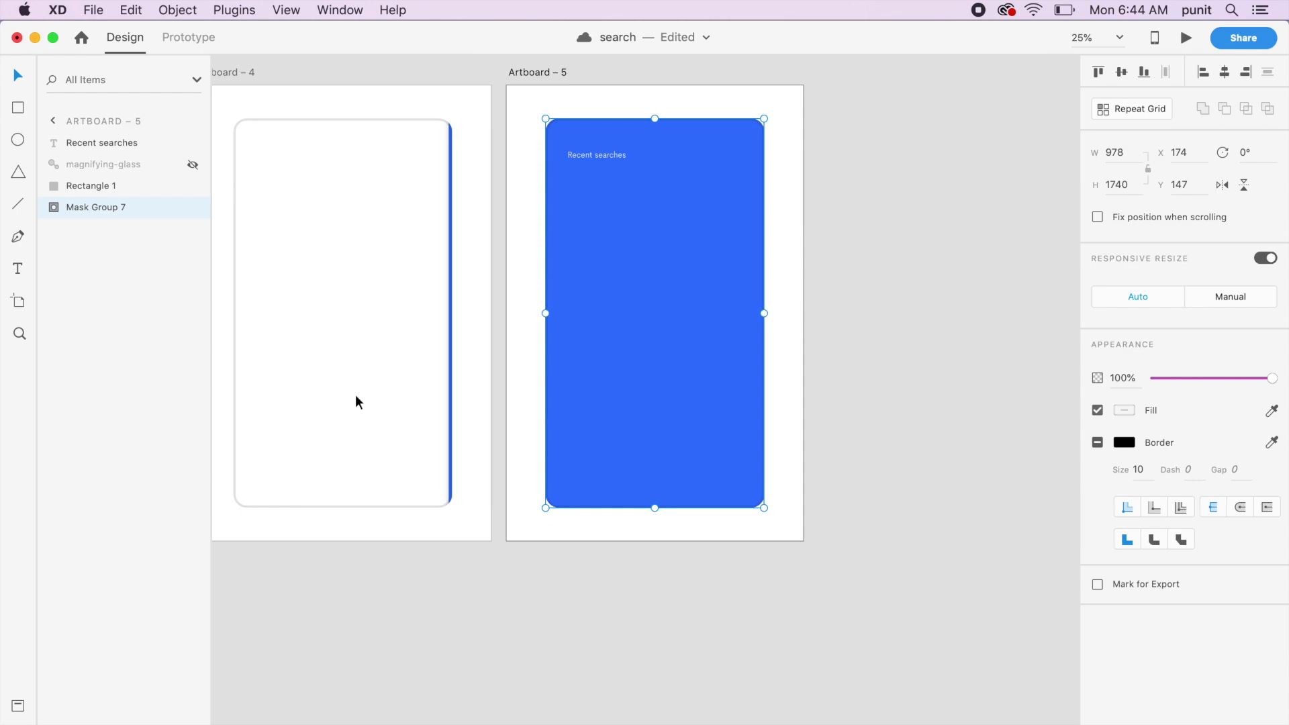
Rename the mask group on Artboard – 5 as Mask Group 6.
double_click(123, 208)
key("Right")
key("BackSpace")
type("6")
key("Return")
left_click(447, 545)
Switch to prototyping and link Path 6 inside Artboard – 1's mask group to Artboard – 2.
key("super+minus")
scroll(464, 544, "left", 10)
scroll(403, 335, "down", 2)
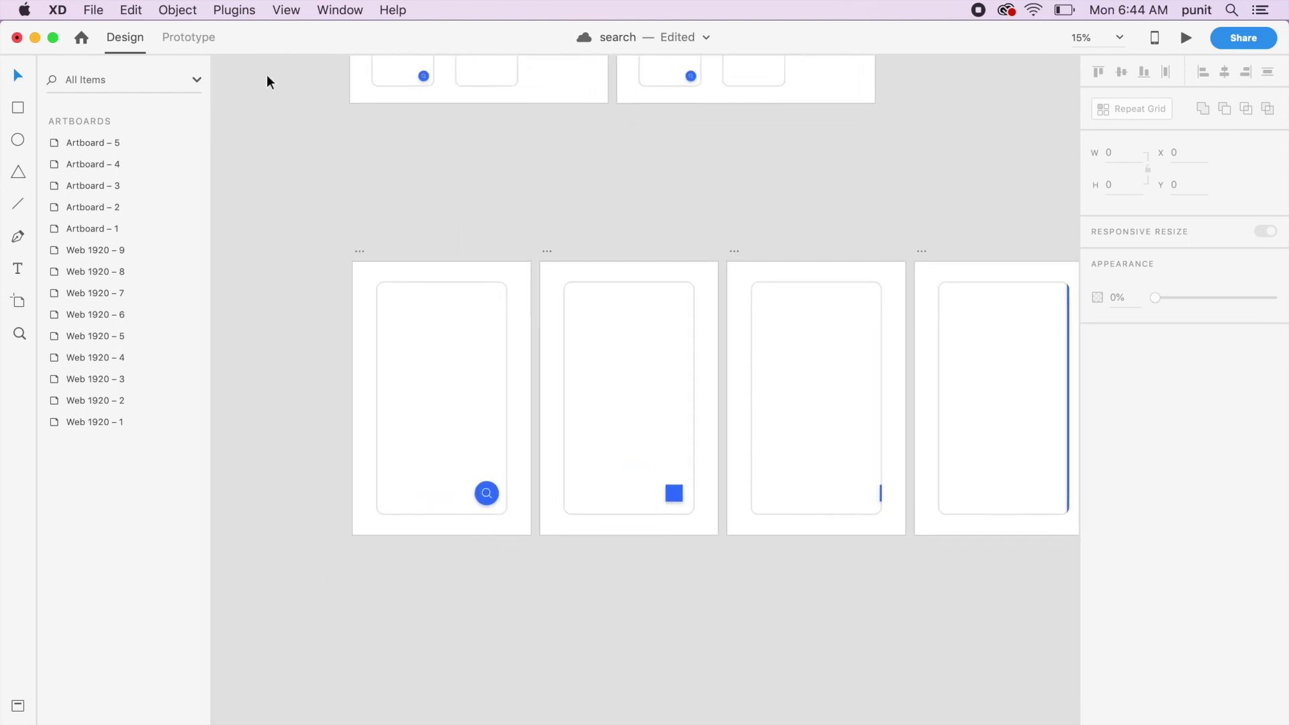
left_click(205, 32)
left_click(488, 503)
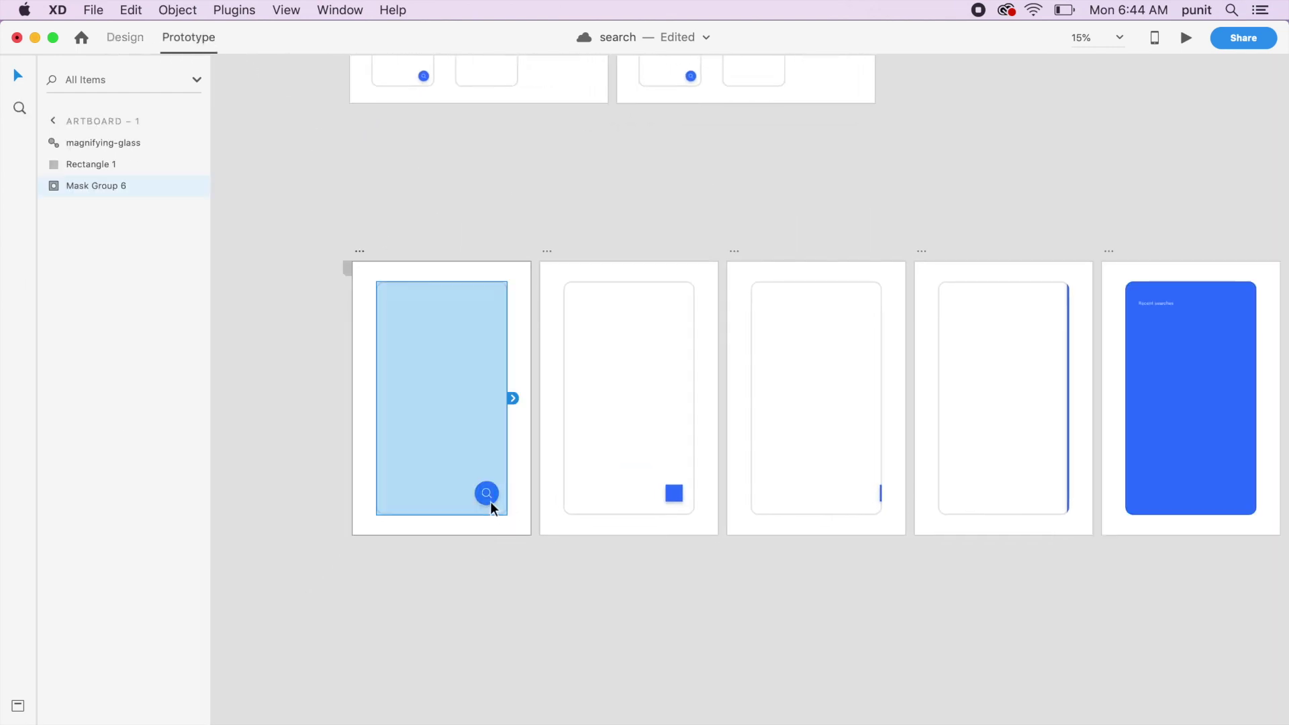
double_click(493, 497)
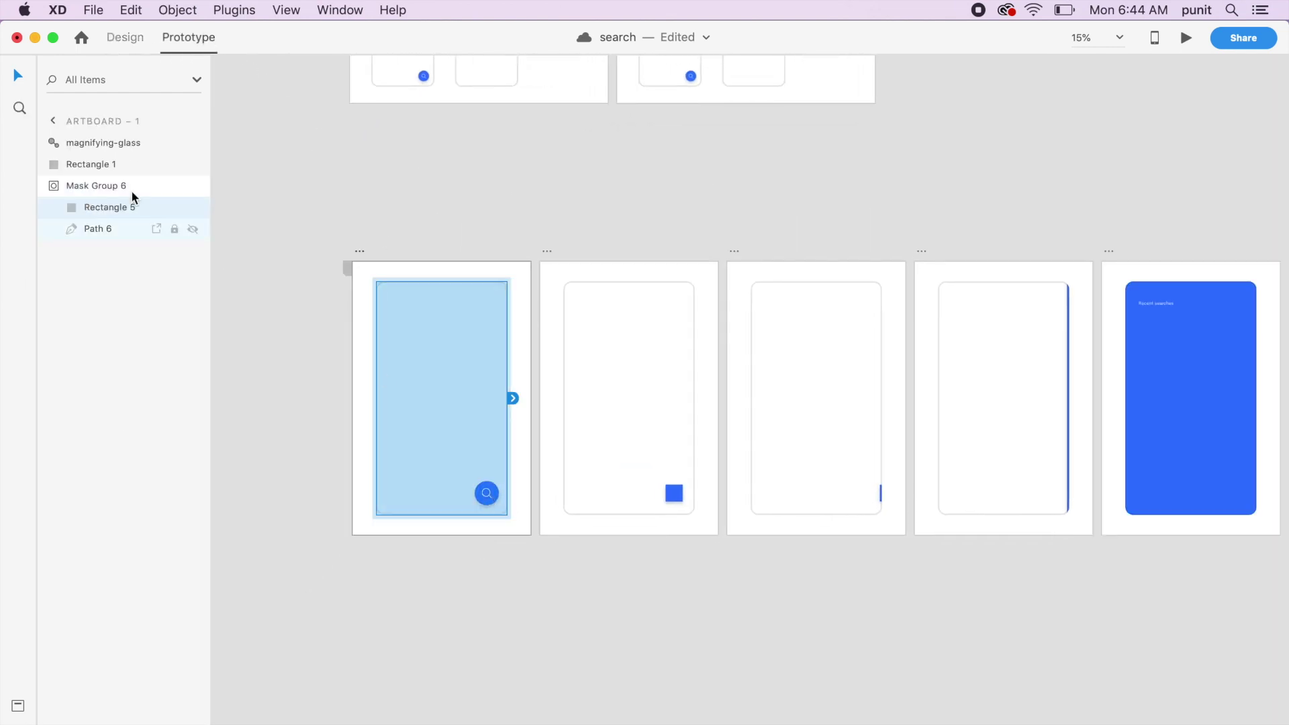
left_click(98, 144)
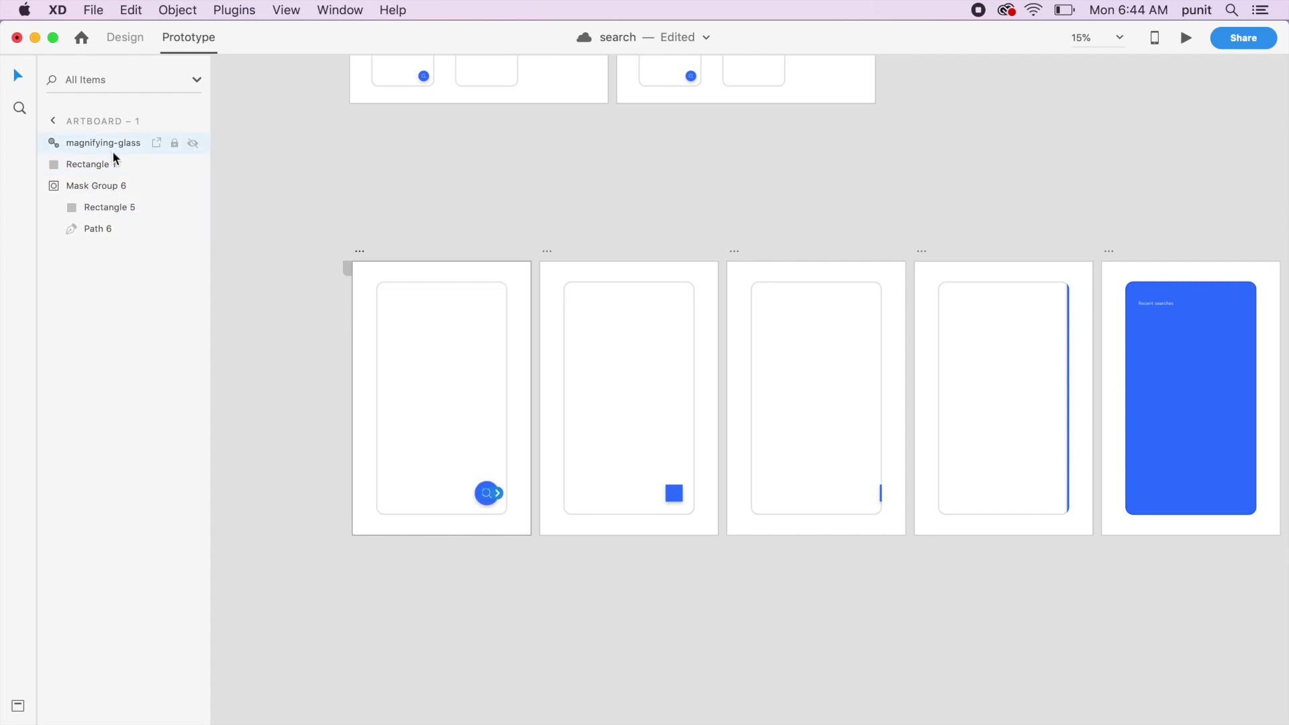
left_click(182, 228)
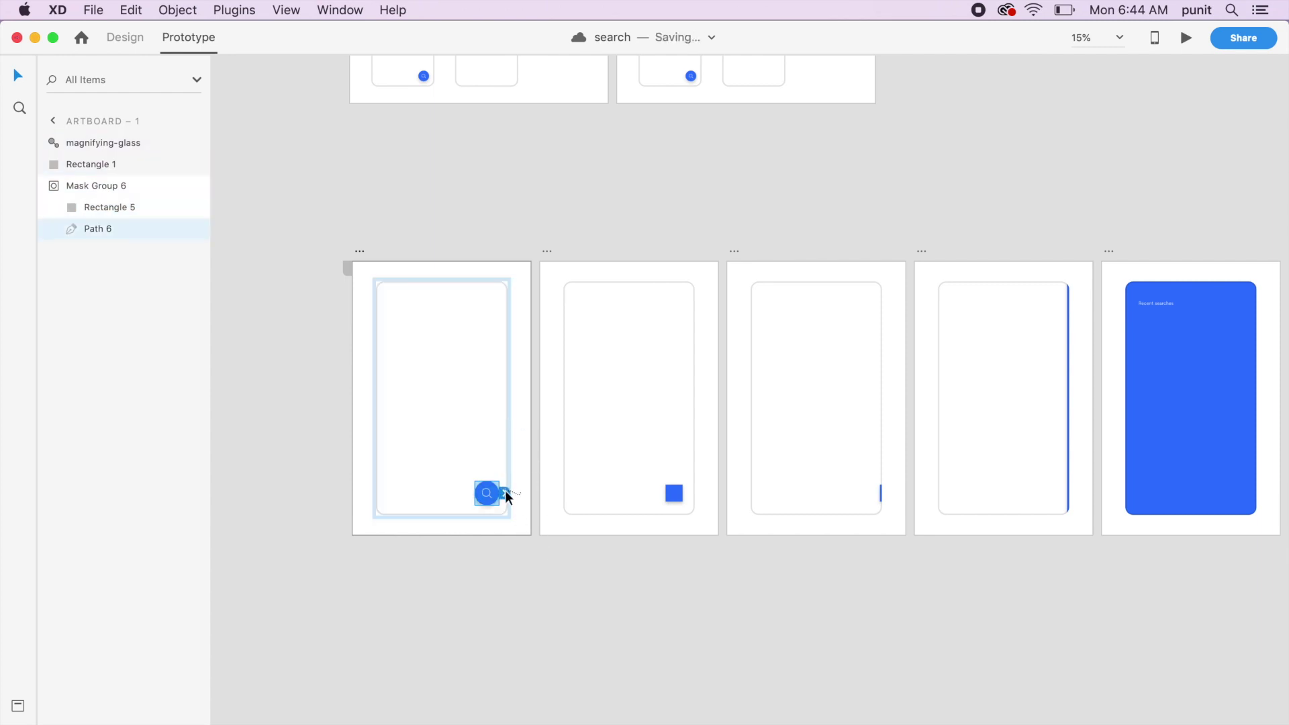
left_click_drag(506, 495, 634, 421)
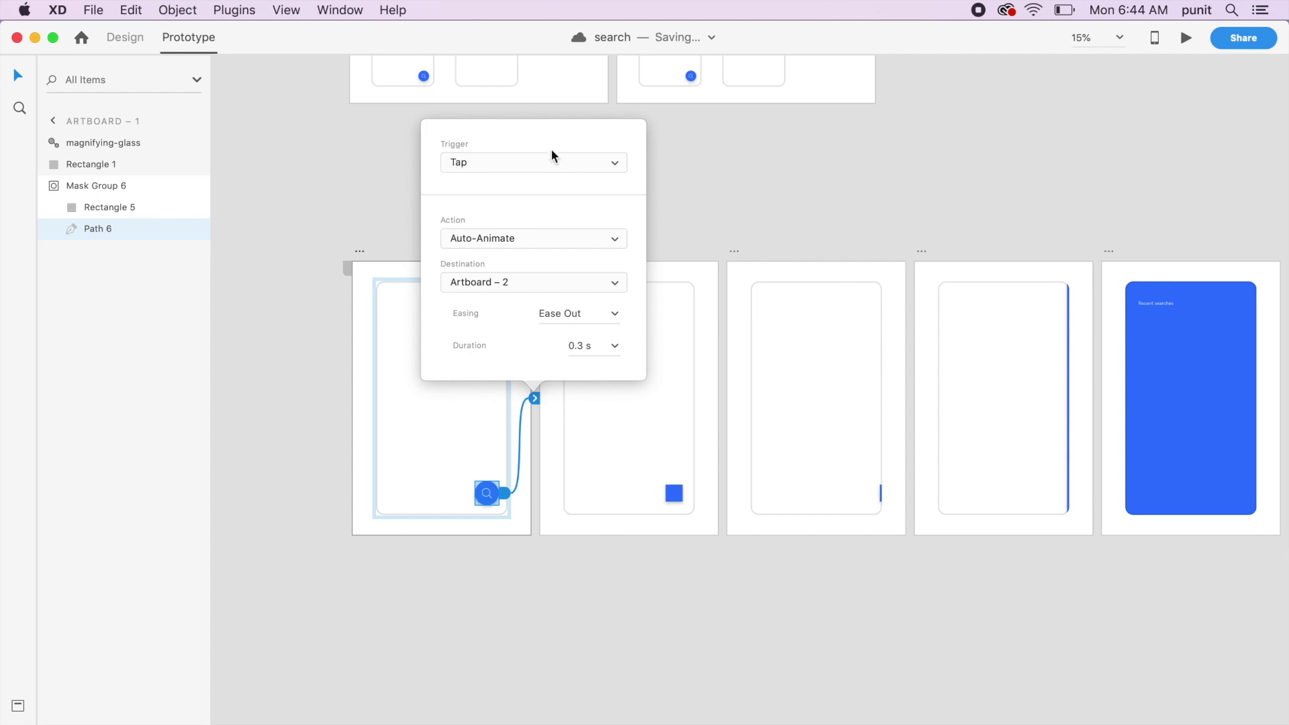
Use a tap-triggered Auto-Animate for the link from Path 6 to Artboard – 2 and set its duration to 0.2 s.
left_click(569, 241)
left_click(571, 237)
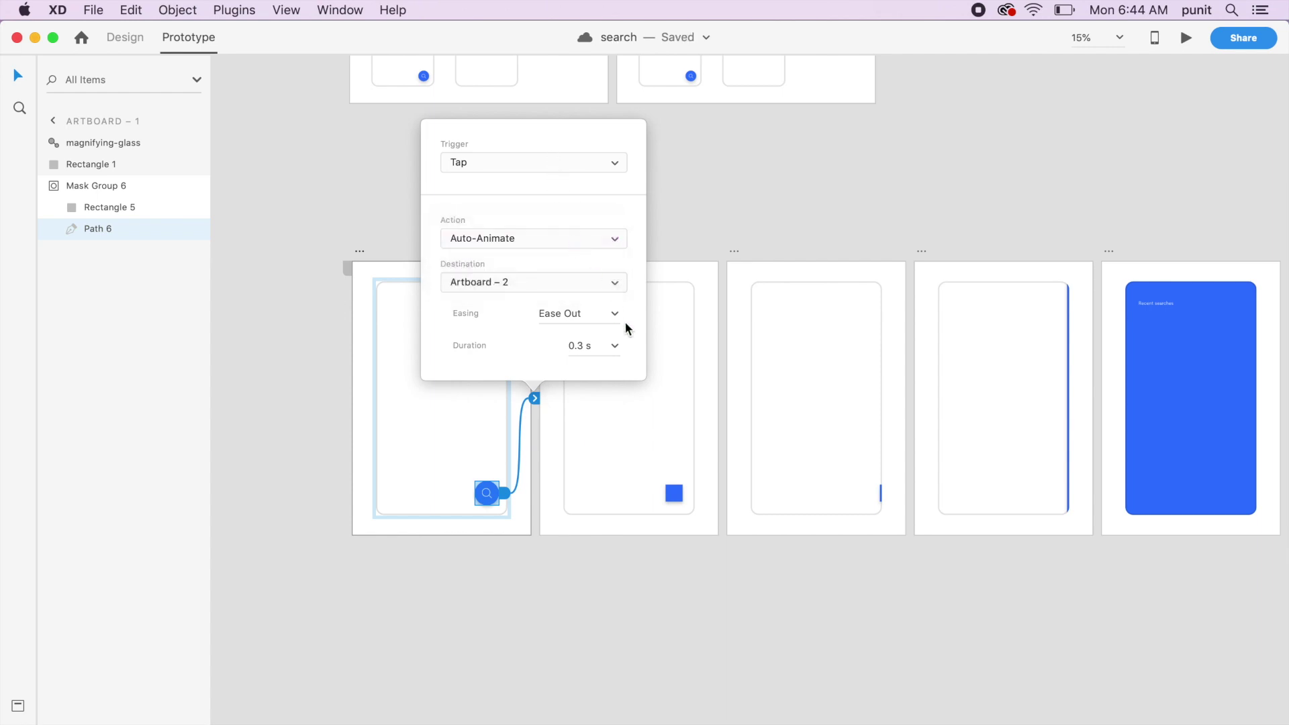
left_click(615, 352)
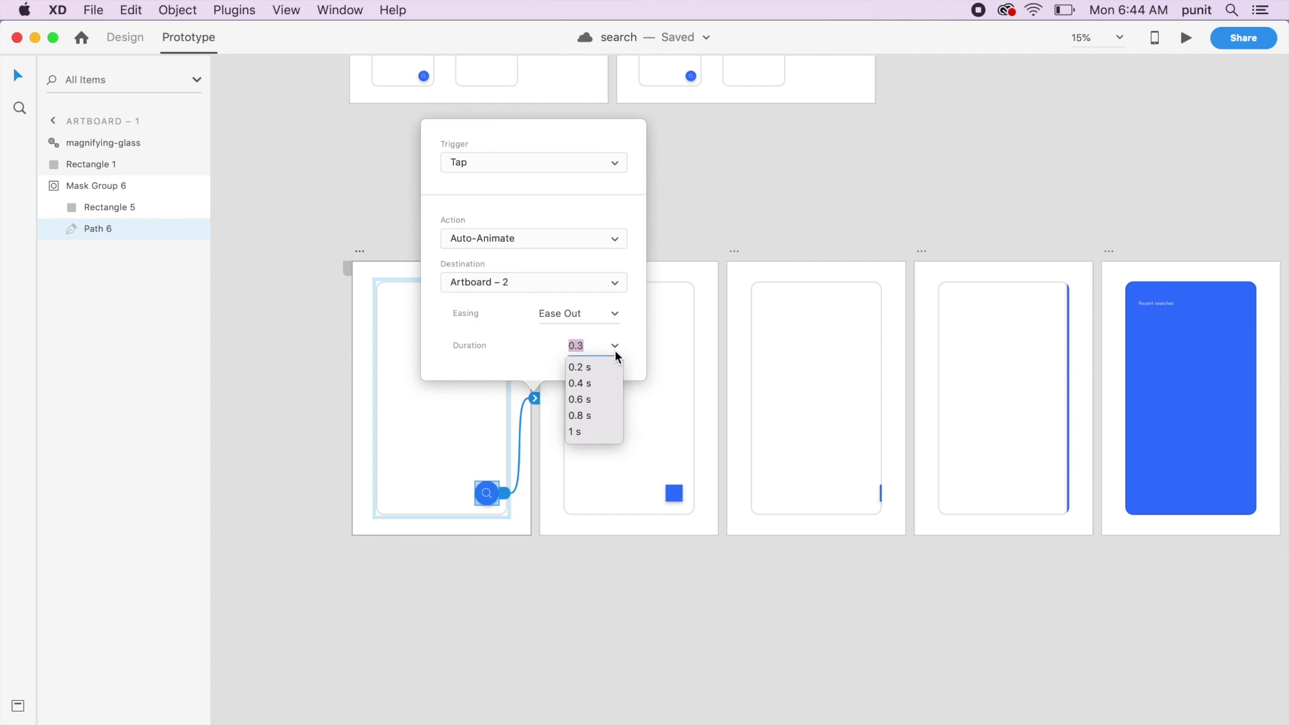
left_click(585, 367)
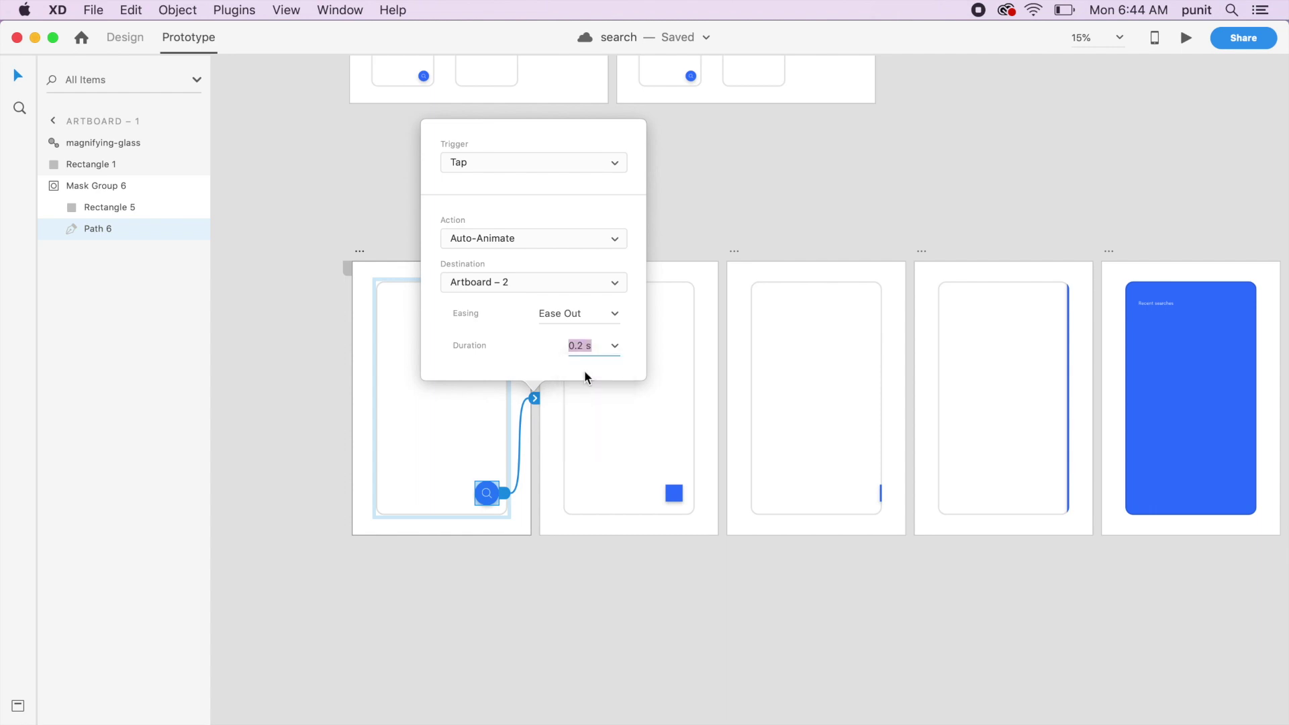
left_click(699, 362)
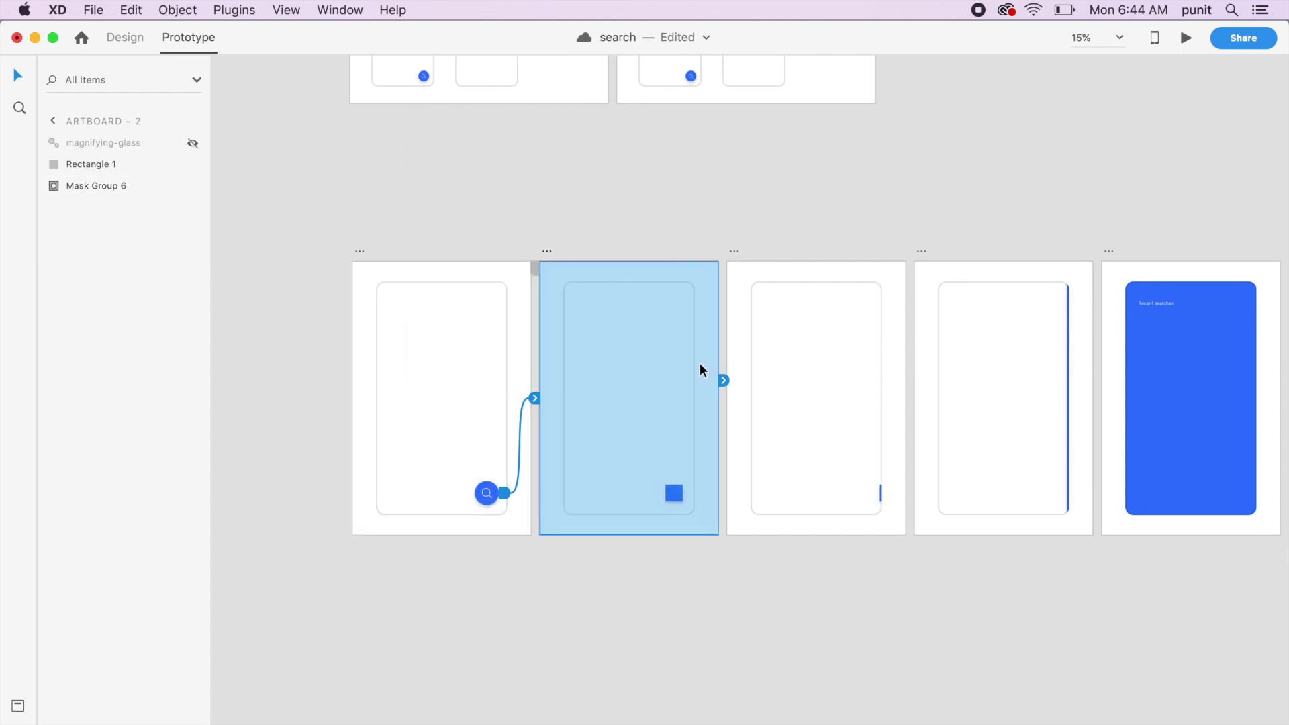
Link Artboard – 2 to Artboard – 3 with a Time trigger, 0 s delay, Auto-Animate and a 0.2 s duration.
left_click(548, 251)
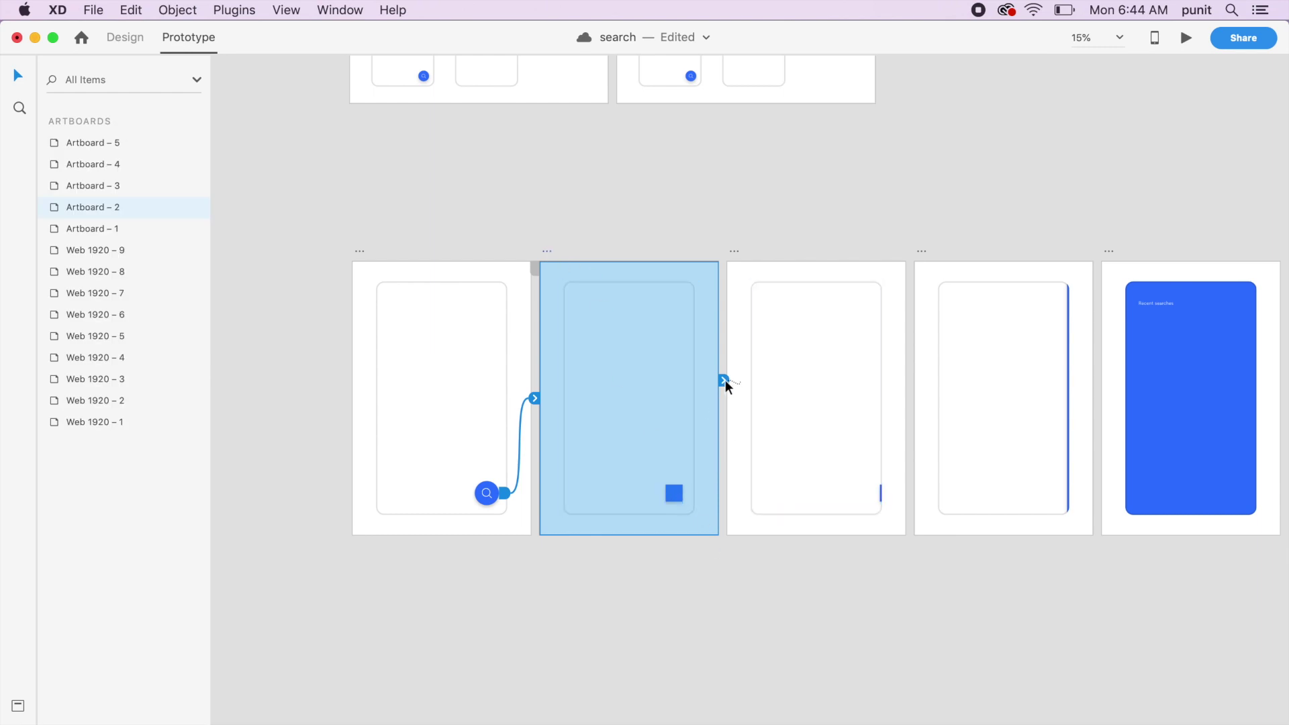
left_click_drag(725, 380, 777, 375)
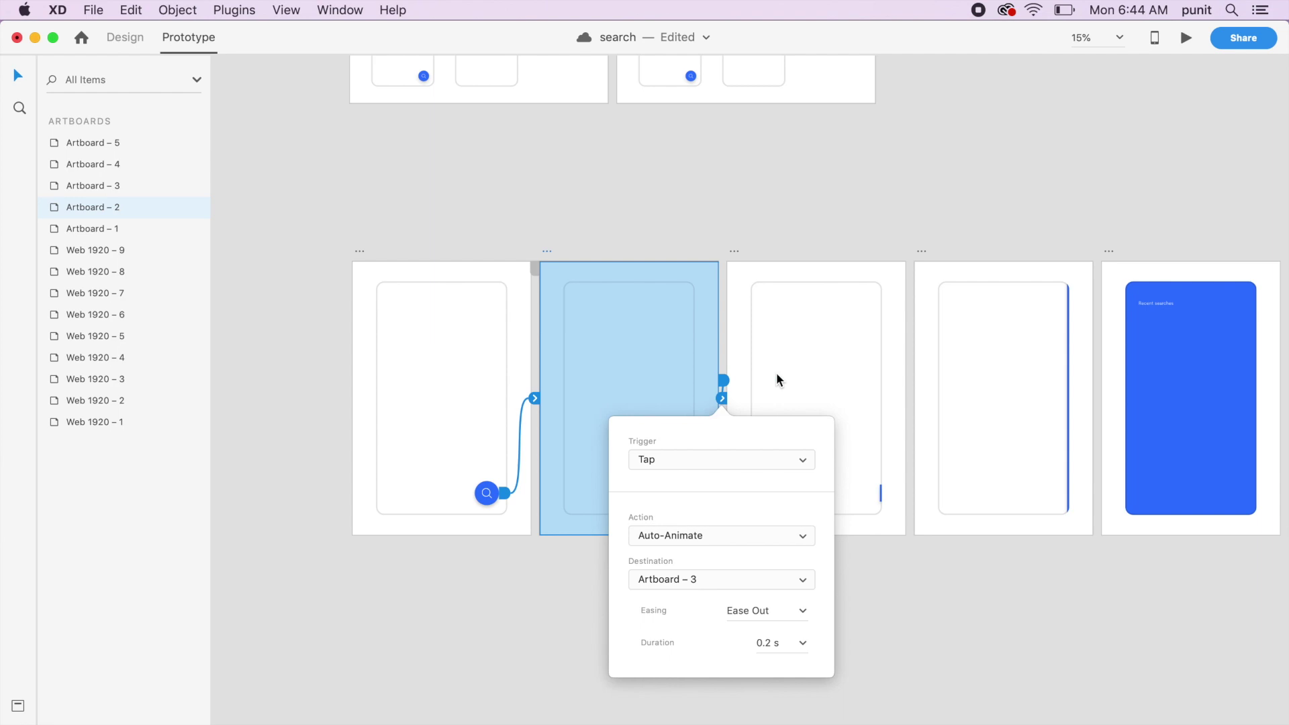
left_click(754, 454)
left_click(709, 488)
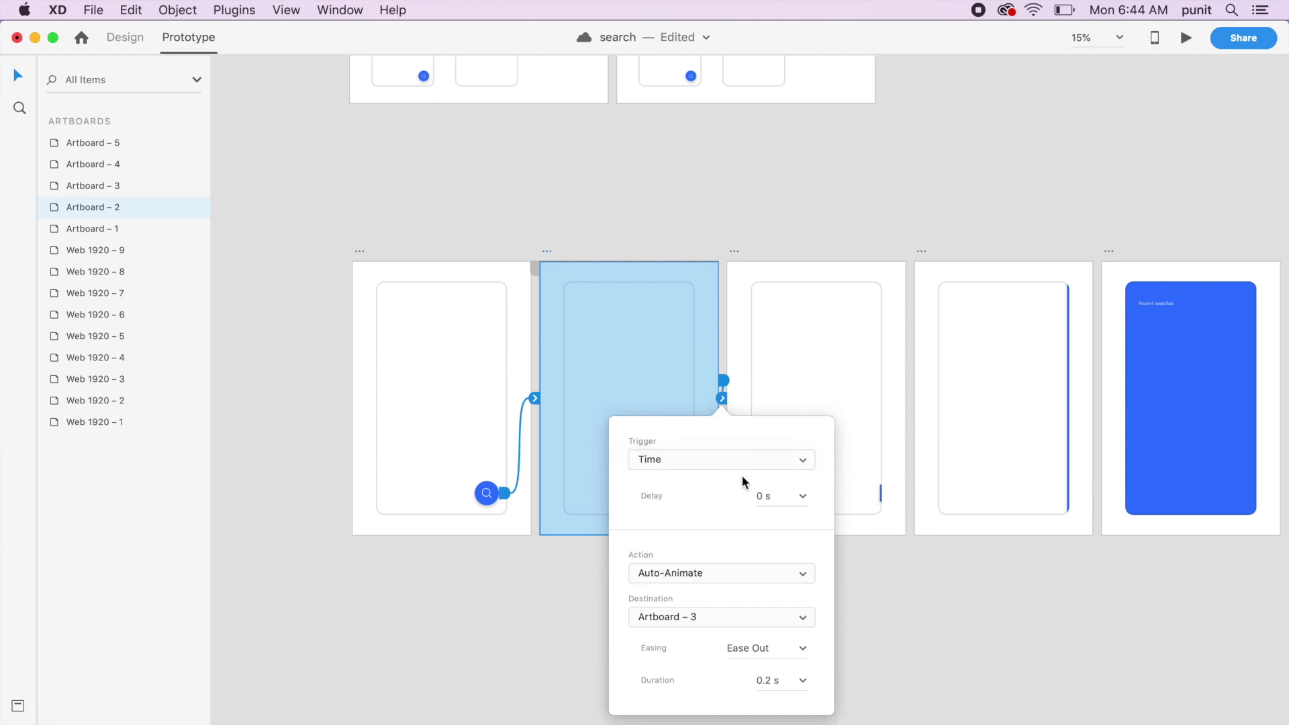
left_click(805, 684)
left_click(768, 595)
Link Artboard – 3 to Artboard – 4 with a Time trigger, 0 s delay, Auto-Animate and a 0.2 s duration.
left_click(904, 445)
scroll(904, 446, "right", 4)
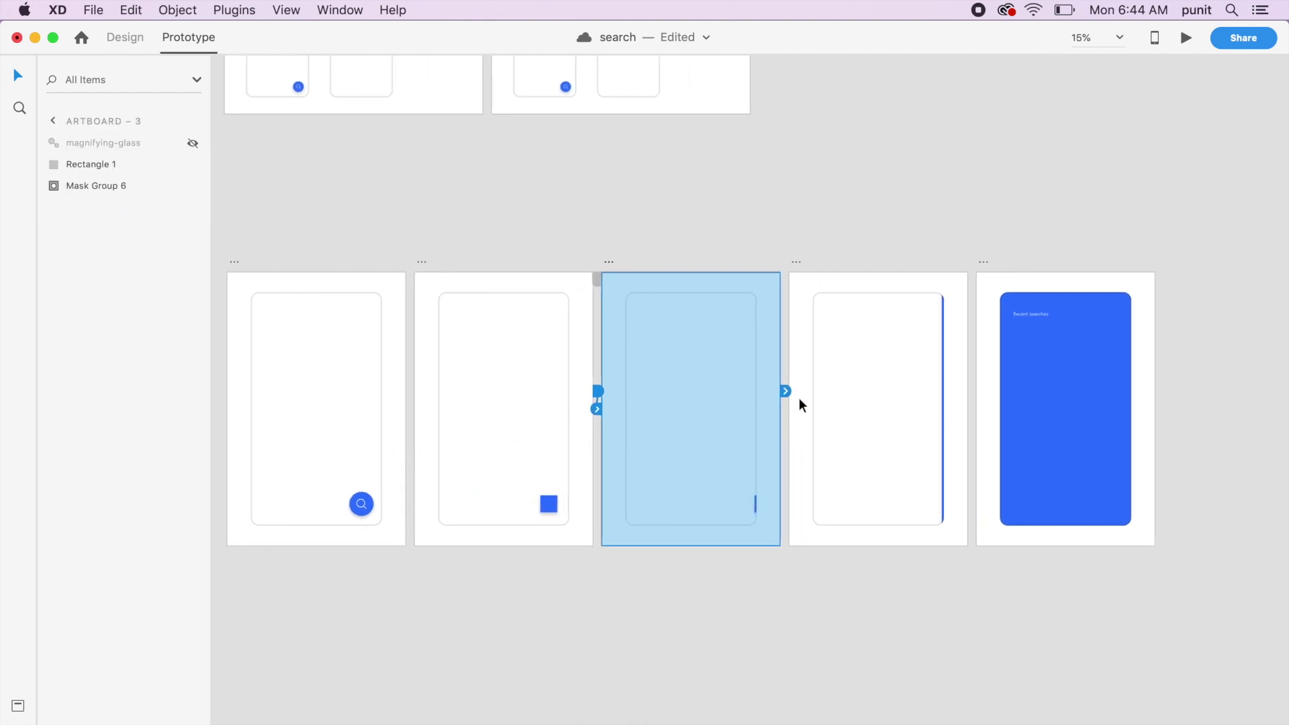
left_click(786, 391)
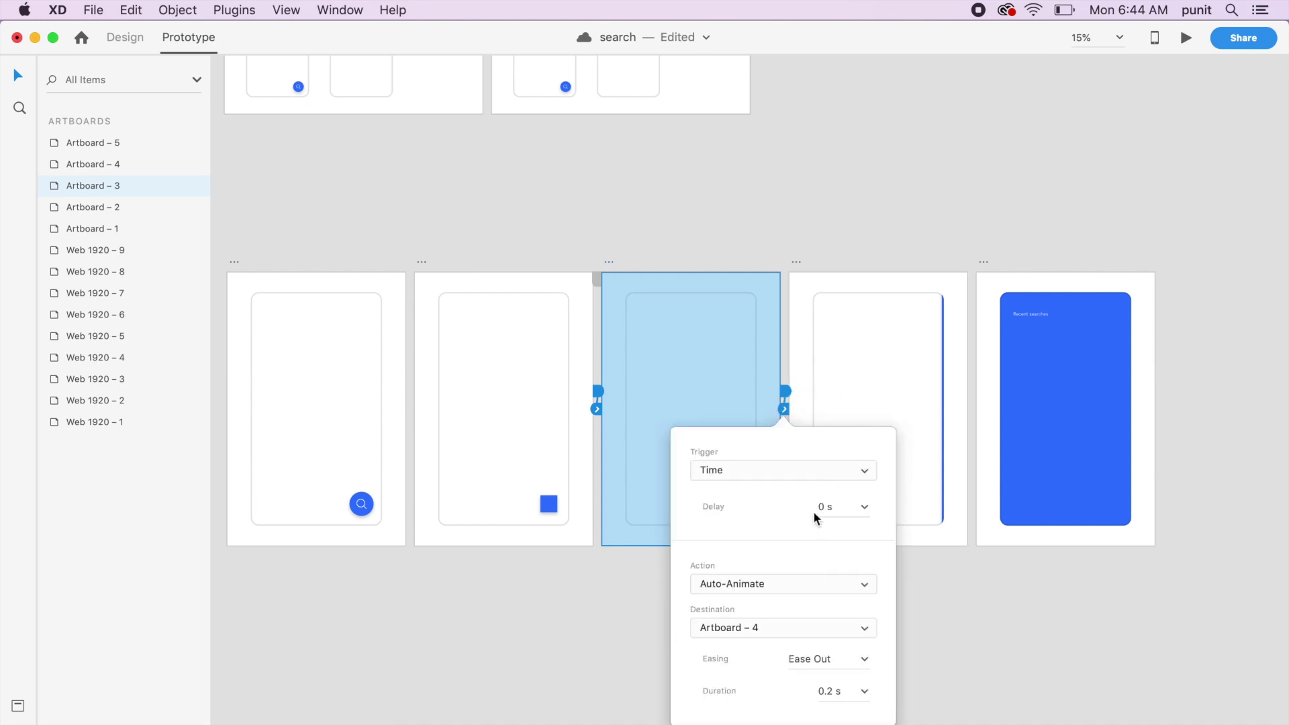
left_click(928, 670)
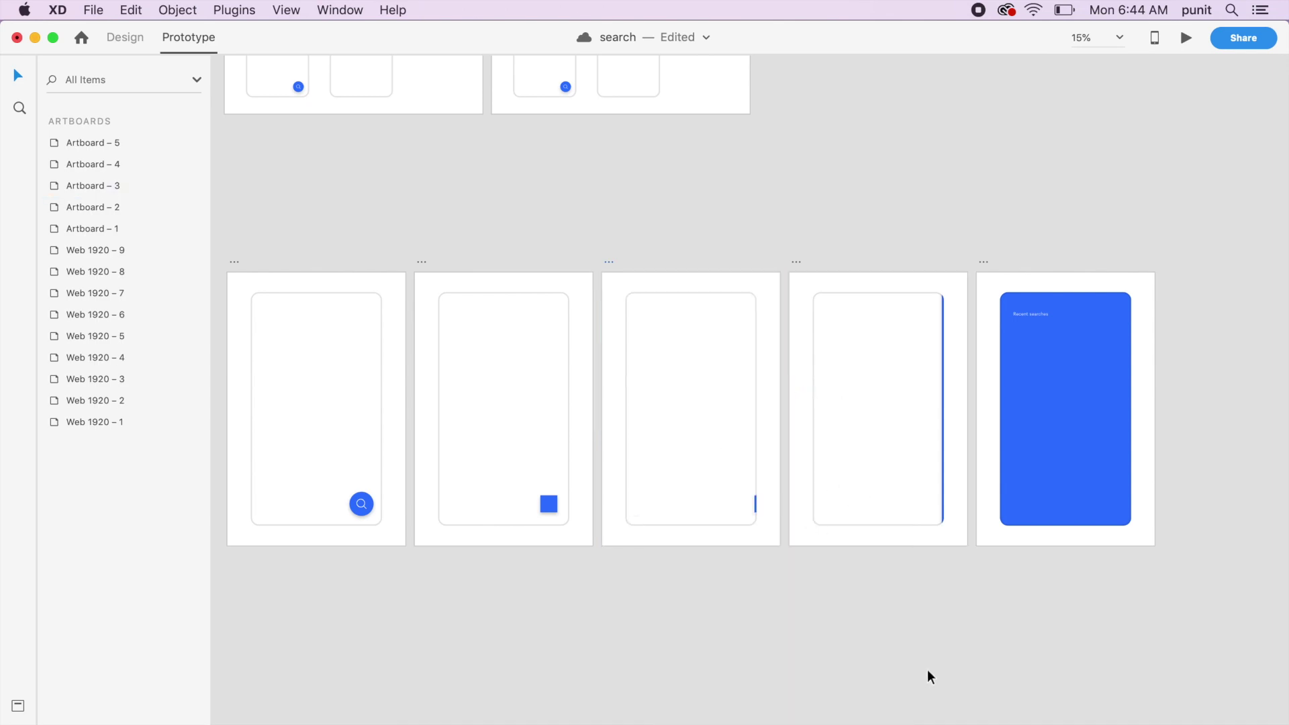
Link Artboard – 4 to Artboard – 5 with a Time trigger, 0 s delay and Auto-Animate, and choose the transition's duration.
scroll(928, 670, "right", 4)
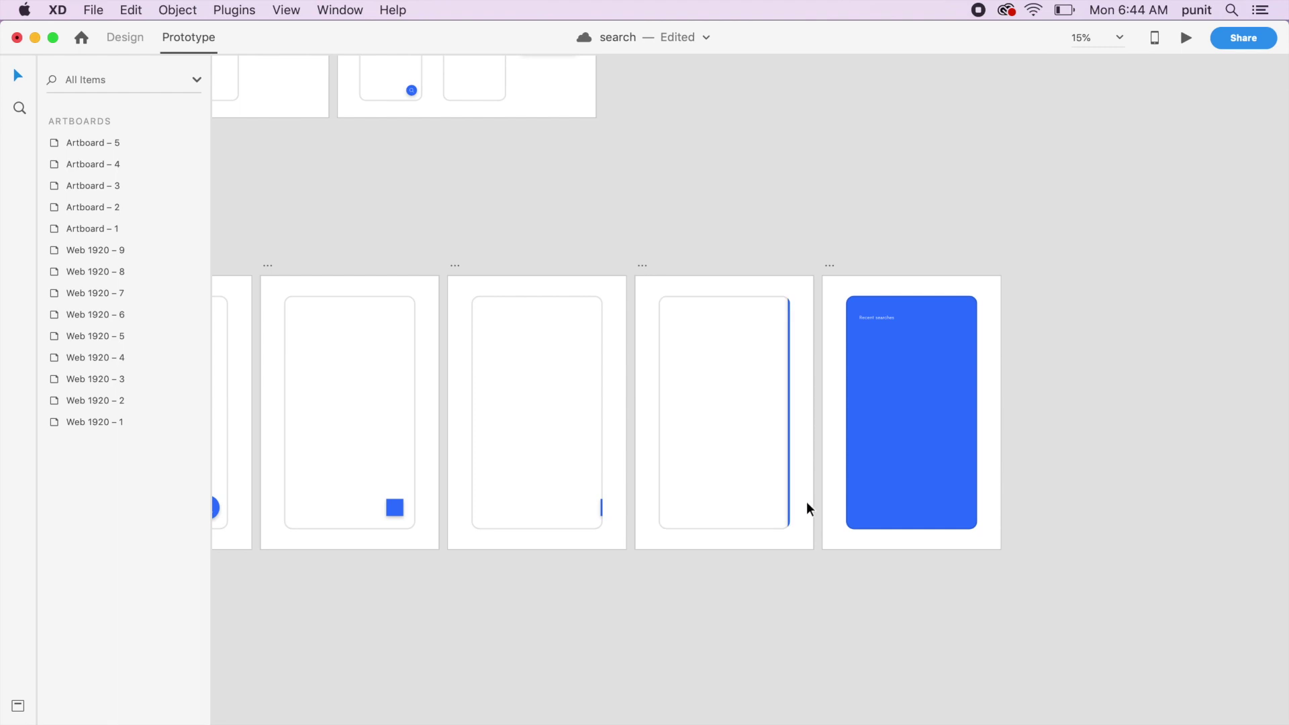
left_click(812, 500)
left_click_drag(824, 396, 875, 399)
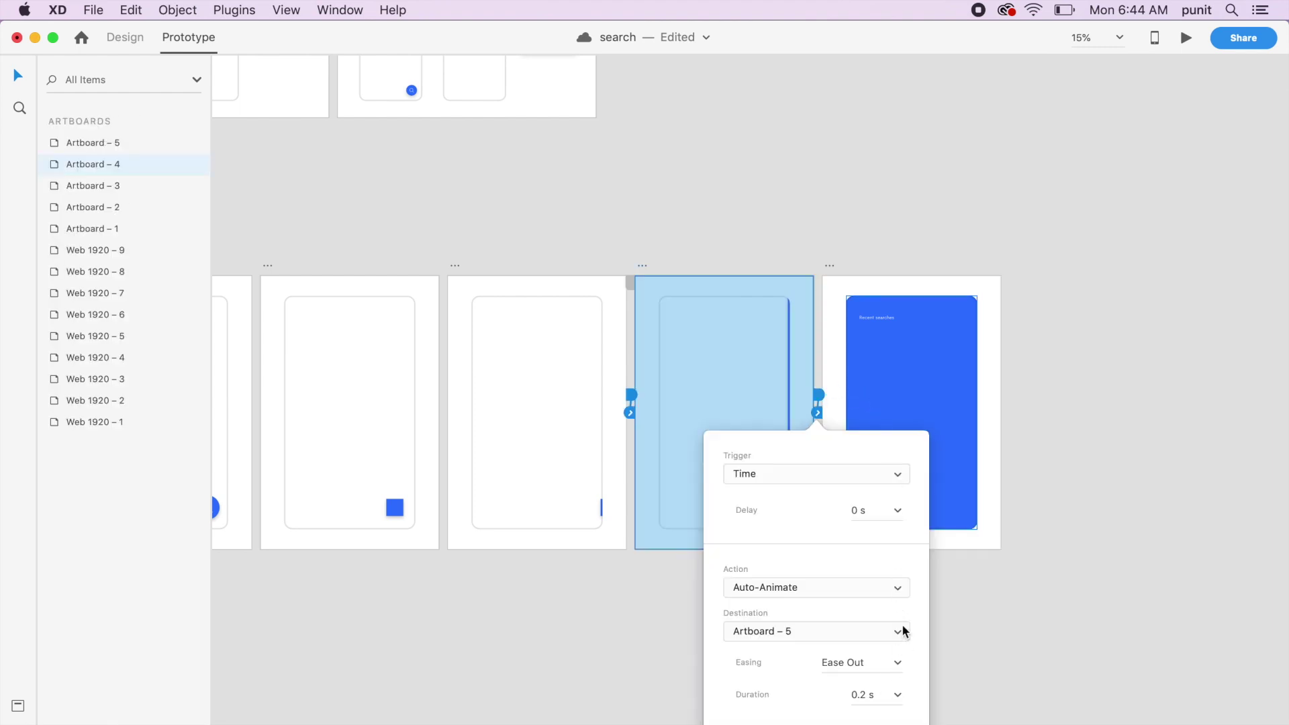
left_click(896, 696)
left_click(871, 626)
left_click(993, 325)
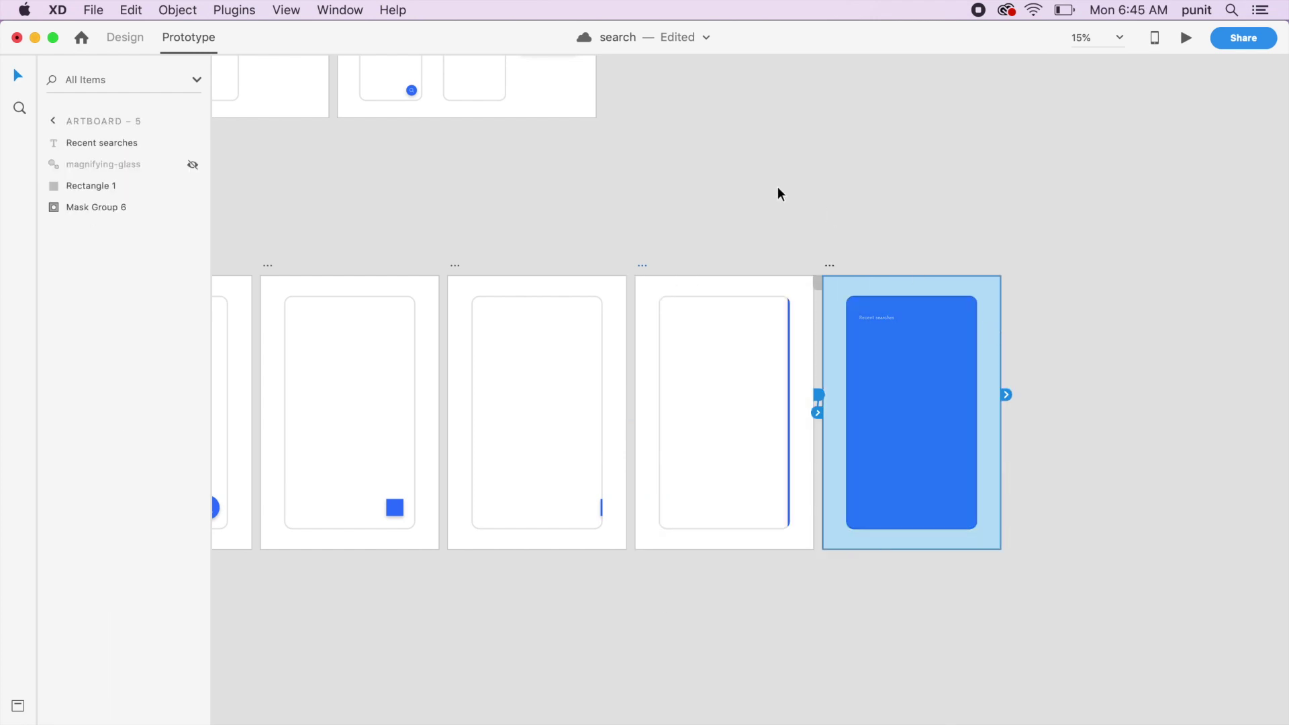
Preview the prototype from Artboard – 1, play the search button's animation, and close the preview.
left_click(250, 319)
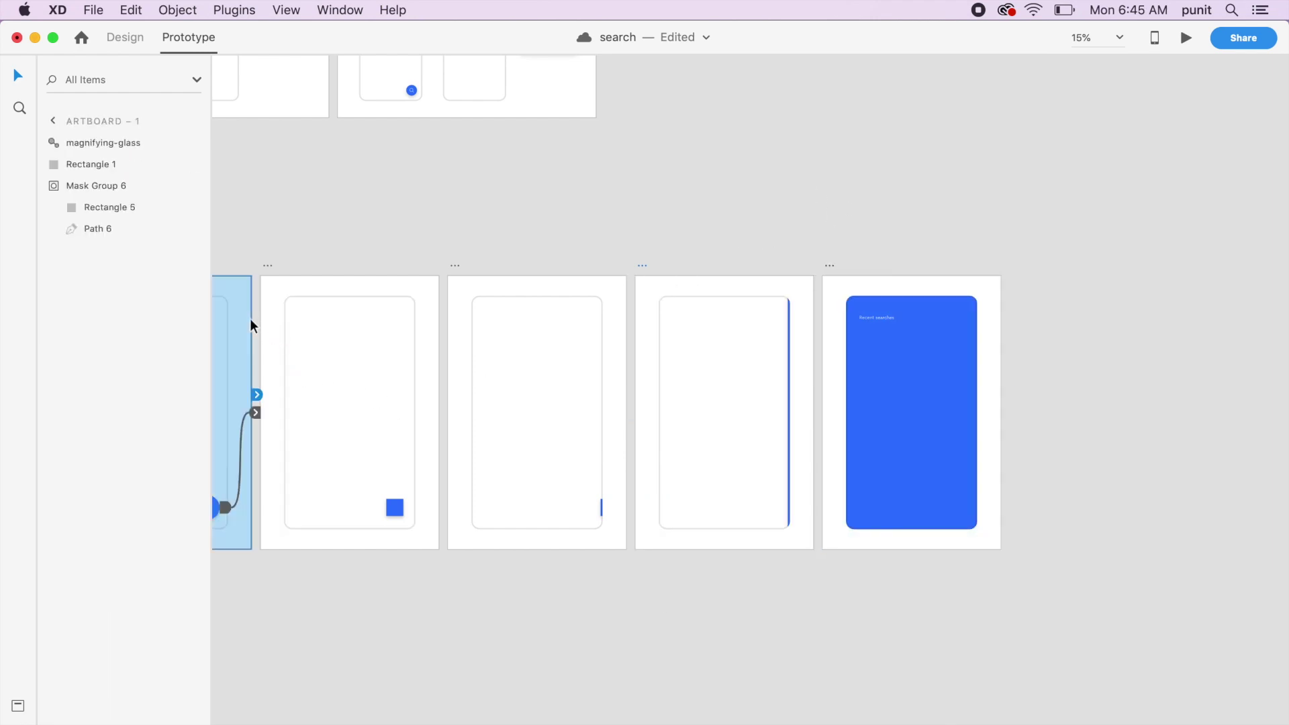
scroll(250, 319, "left", 5)
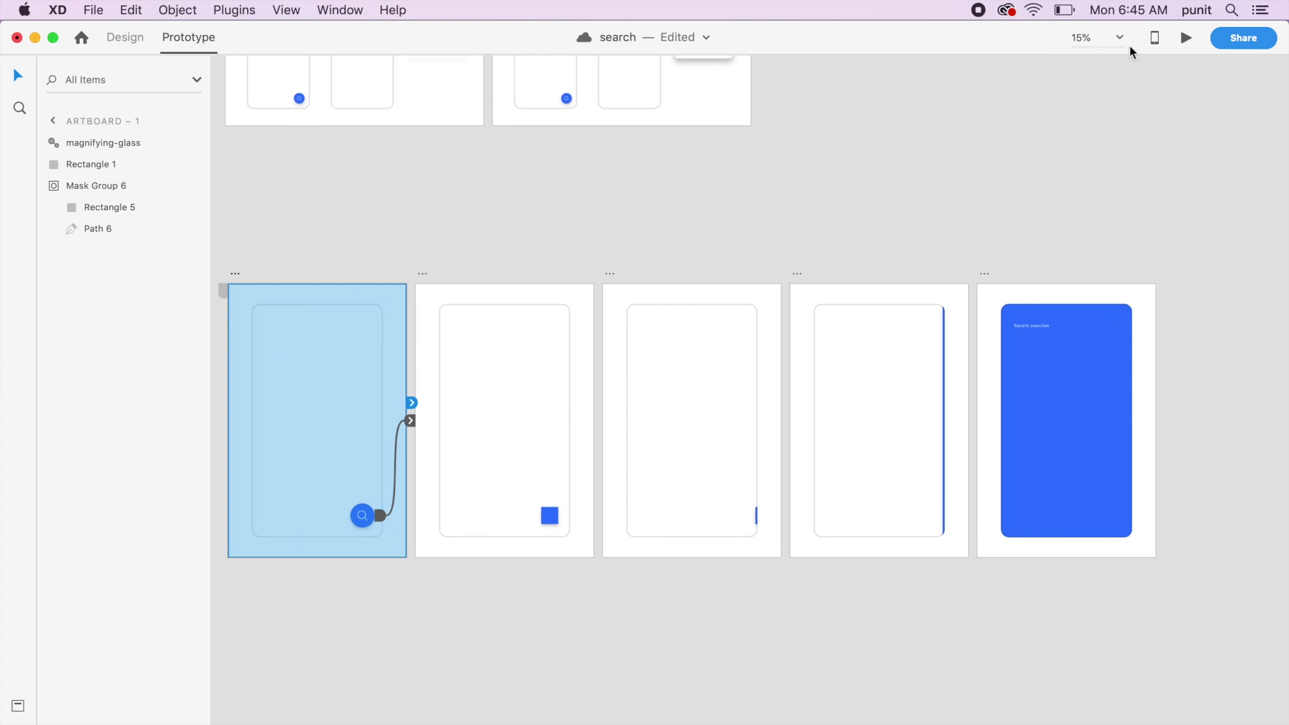
left_click(1187, 38)
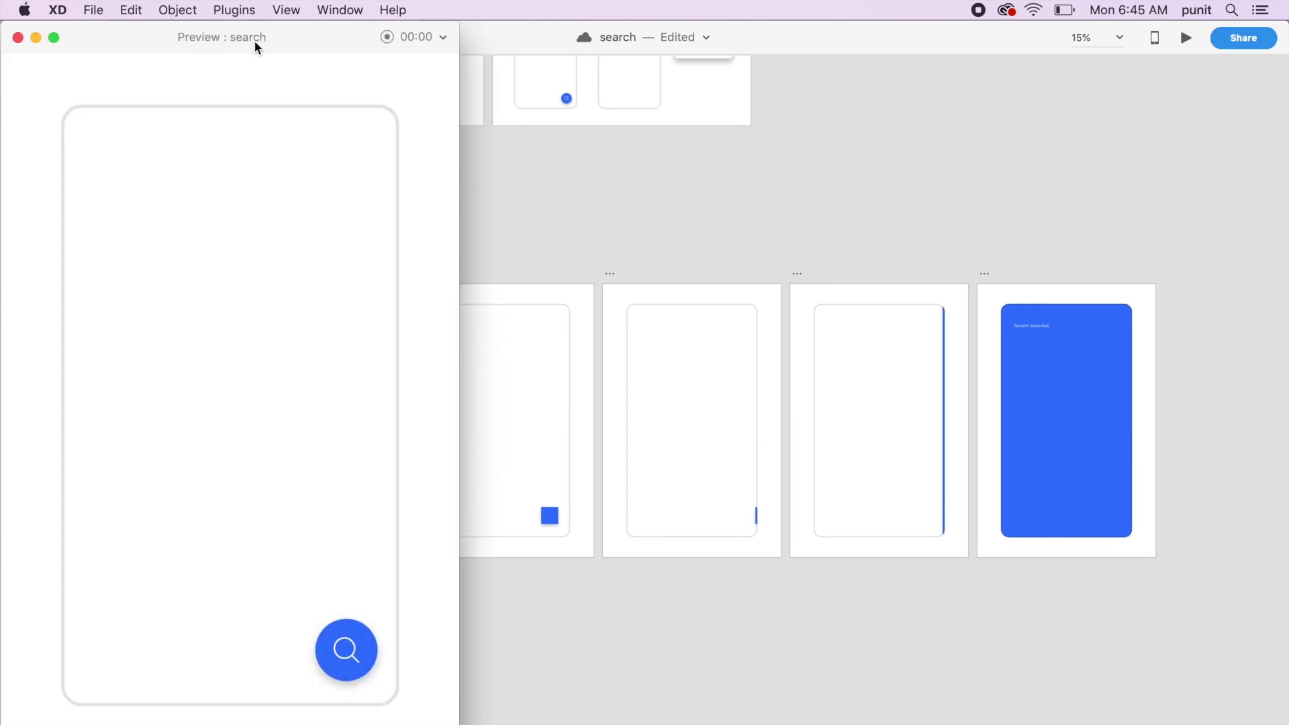
left_click_drag(286, 41, 553, 39)
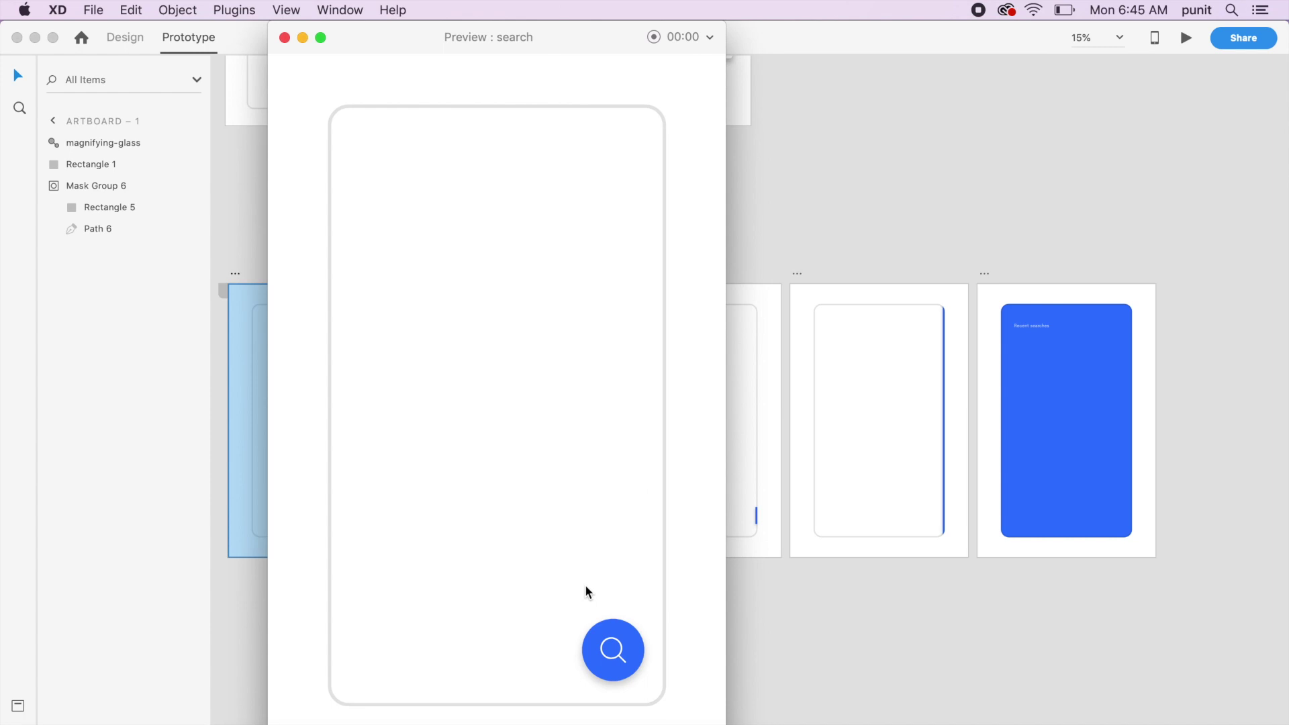
left_click(628, 665)
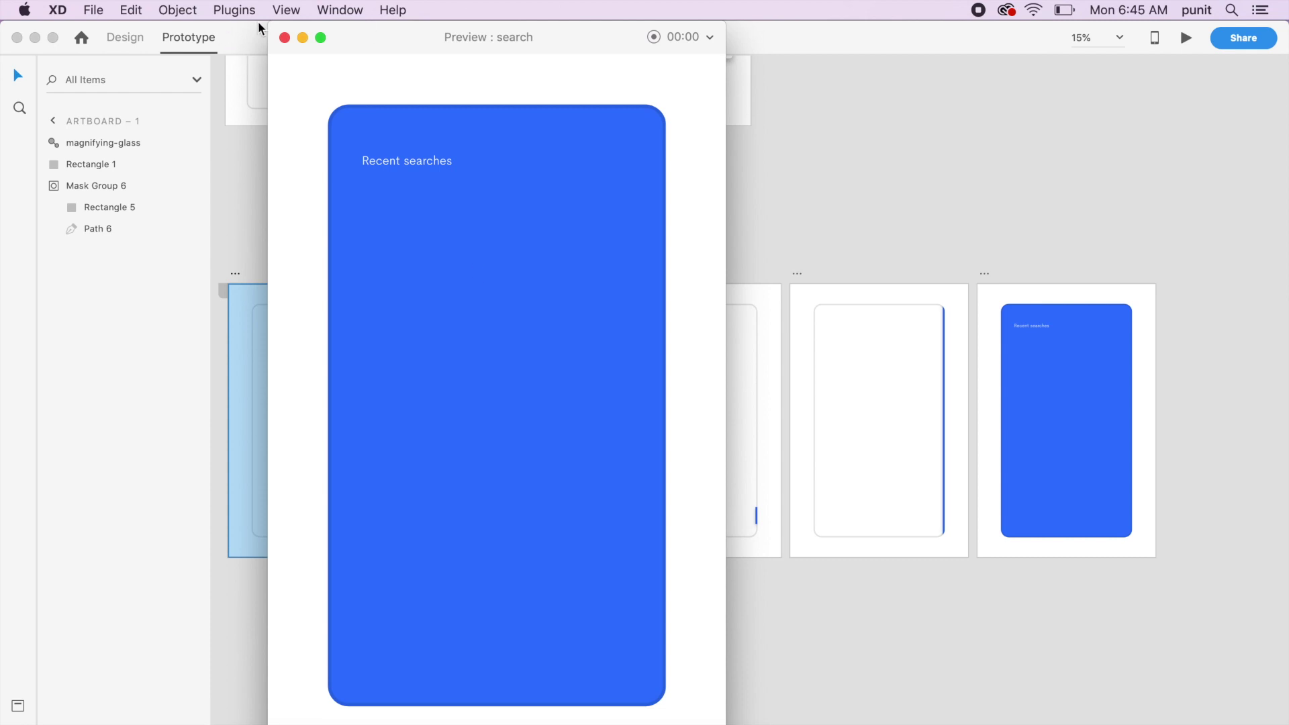
left_click(285, 38)
Return to design mode and duplicate Artboard – 1 to the end of the row, after Artboard – 5.
scroll(469, 237, "down", 10)
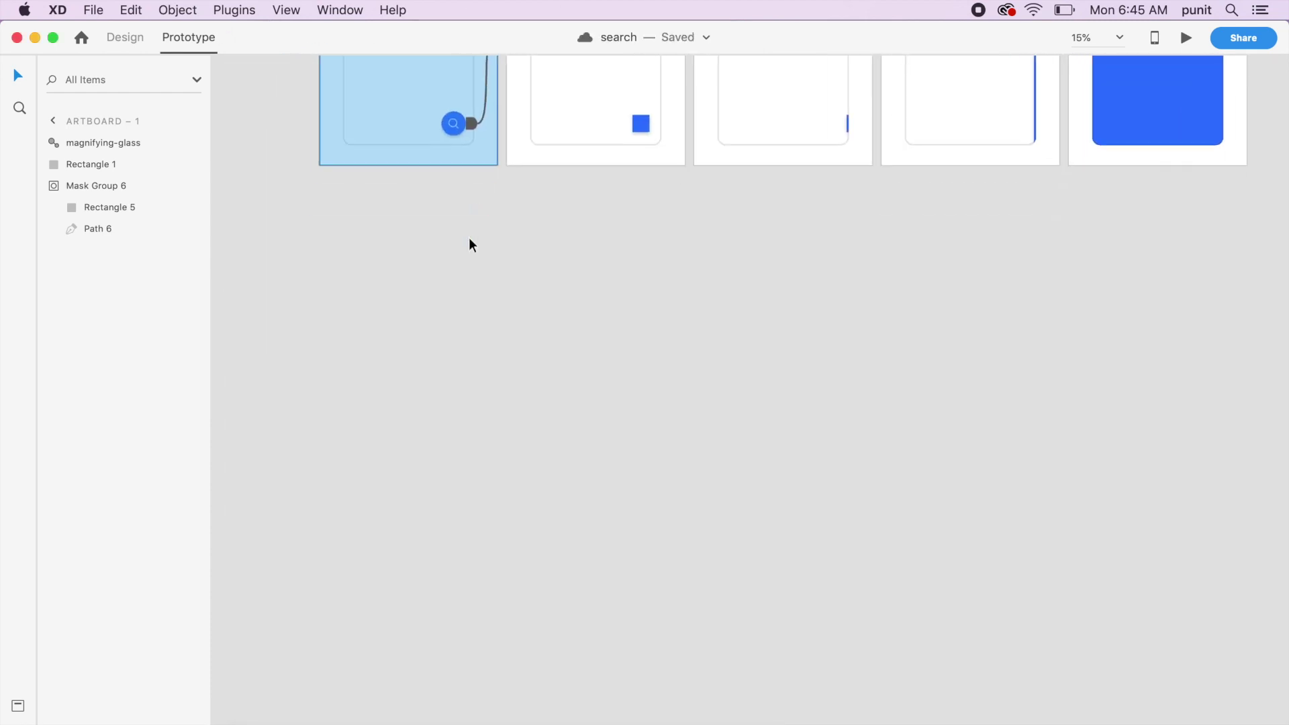
scroll(469, 239, "down", 2)
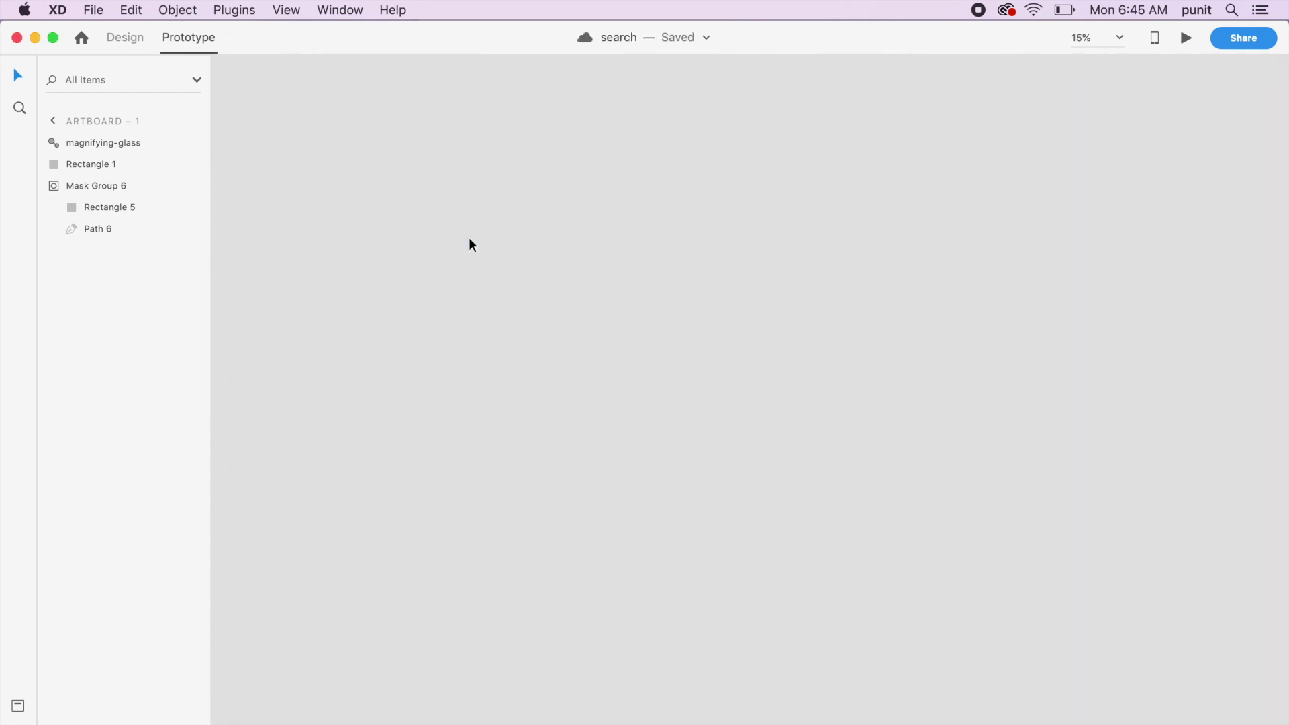
left_click(130, 37)
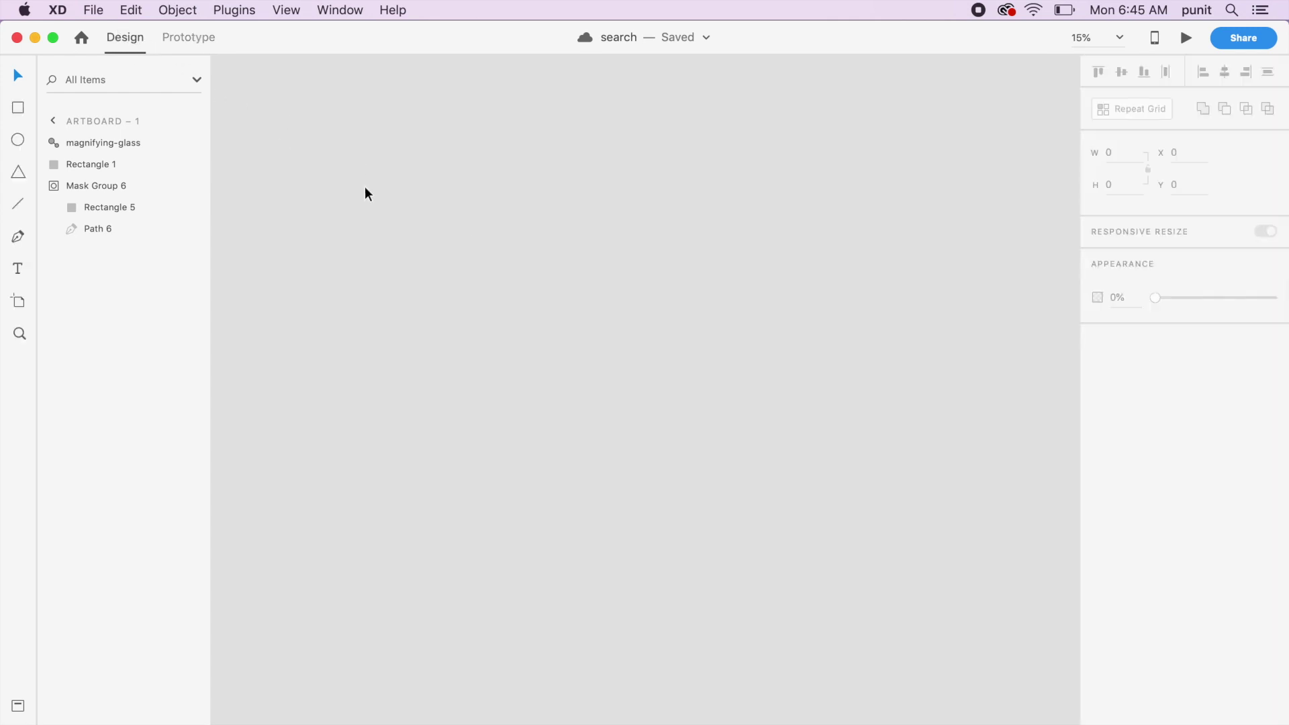
scroll(365, 187, "up", 3)
left_click(342, 65)
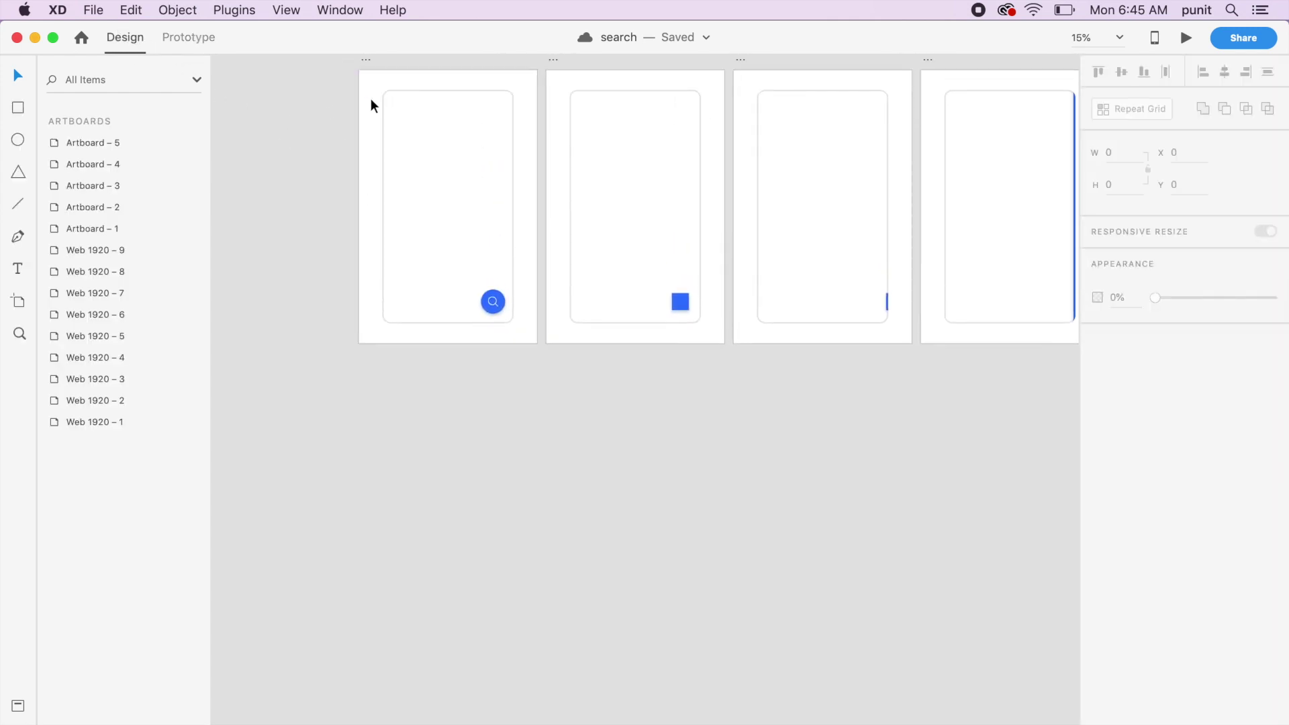
left_click(367, 61)
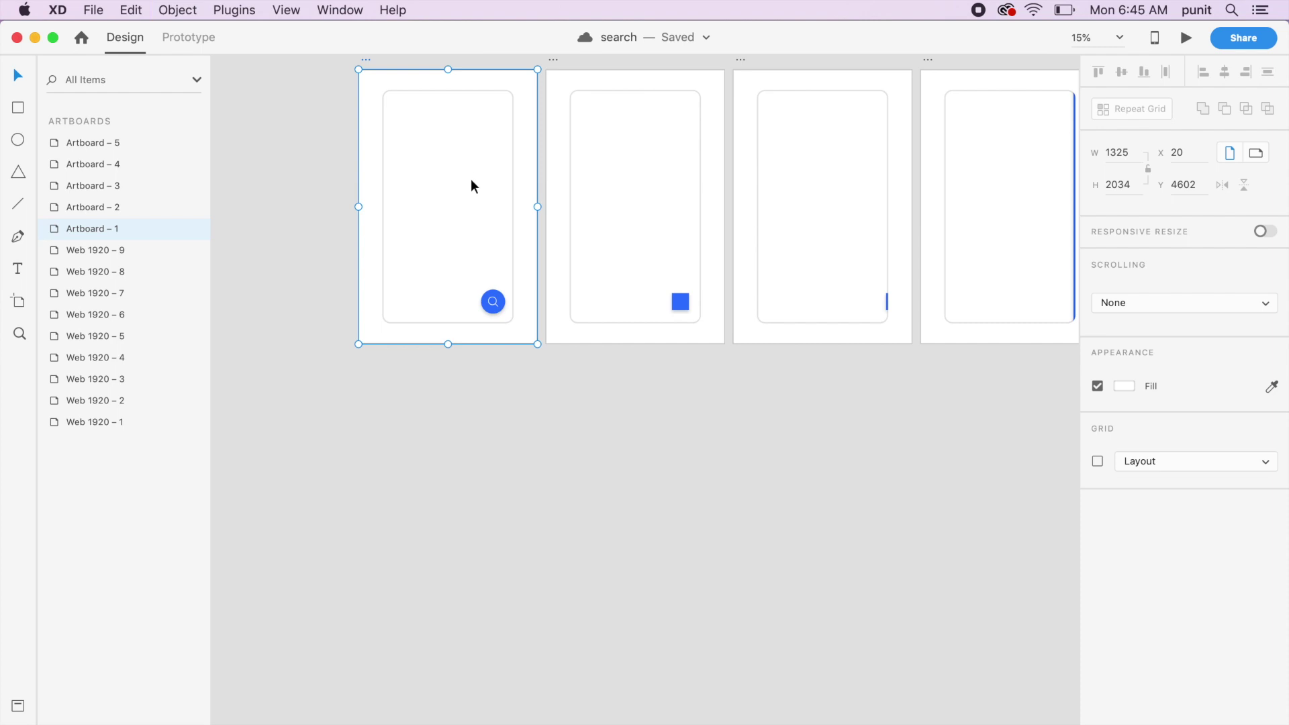
scroll(507, 425, "down", 5)
key("super+d")
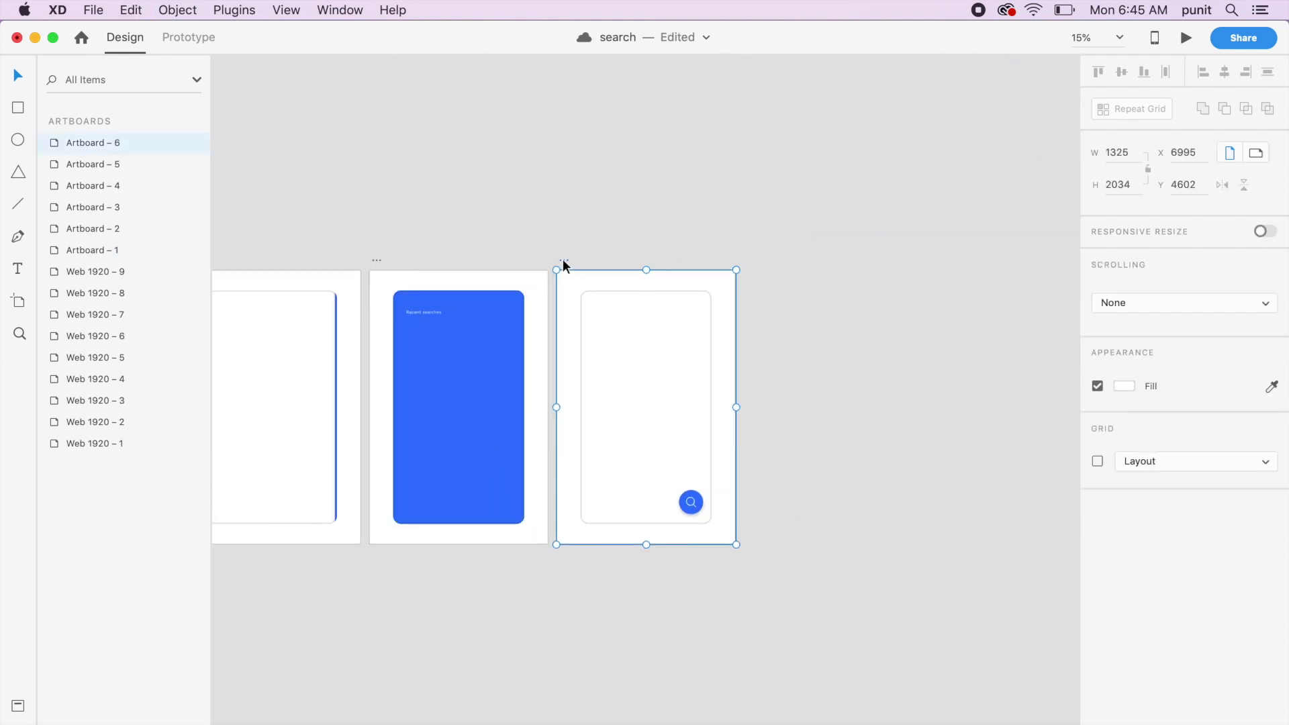
Move Artboard – 6 below the row, under Artboard – 1, to about X 20, Y 7326.
left_click_drag(562, 259, 289, 595)
scroll(289, 594, "left", 5)
scroll(289, 595, "down", 4)
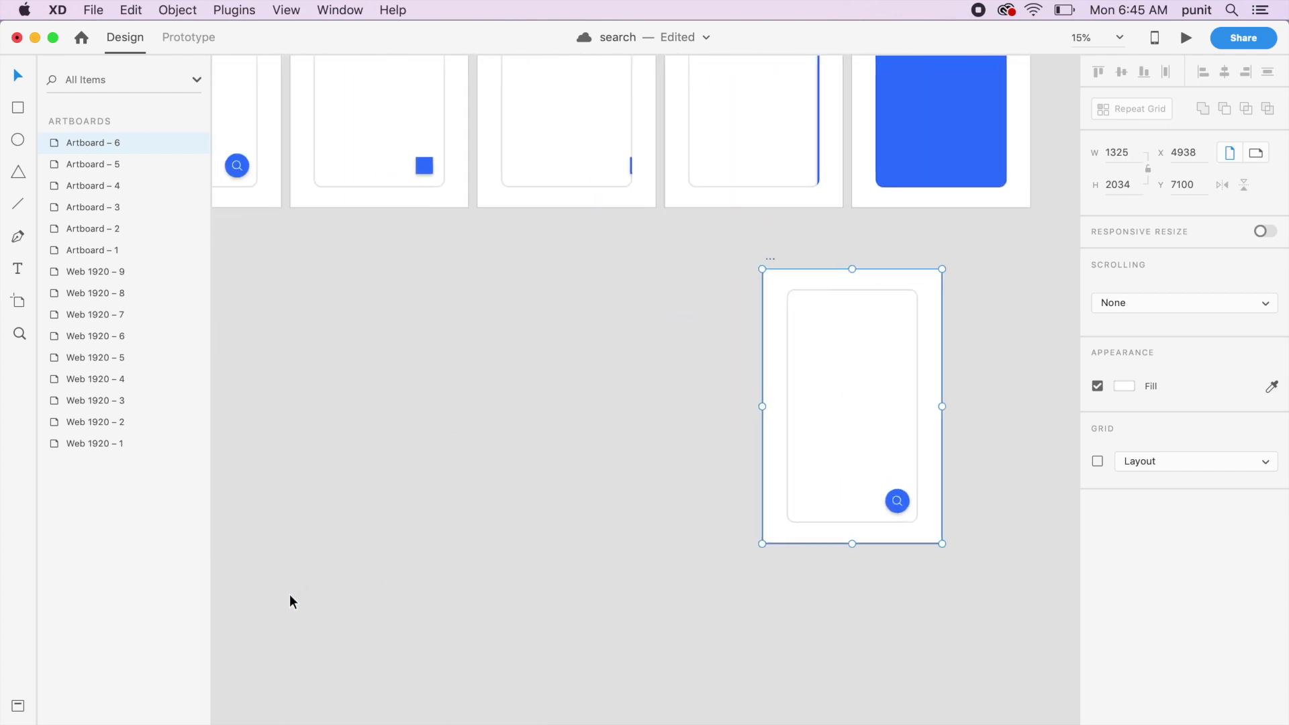
left_click_drag(1010, 171, 349, 203)
scroll(349, 202, "up", 5)
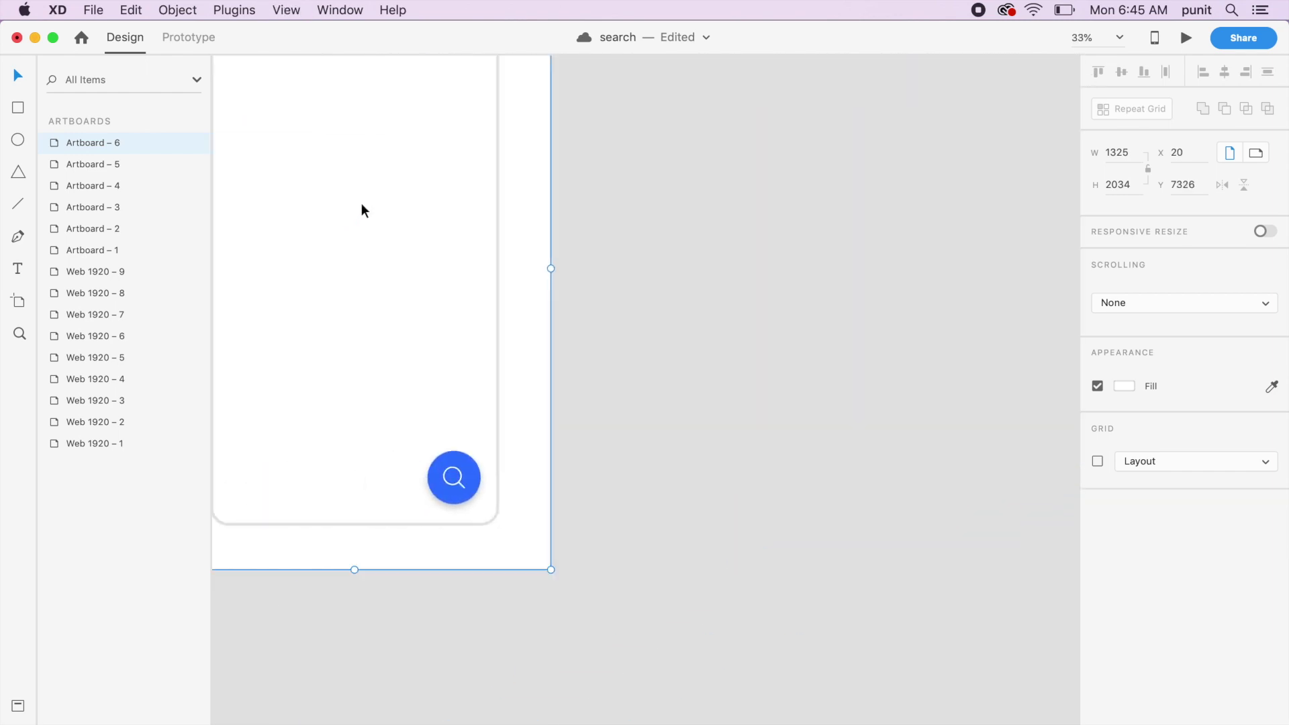
scroll(383, 205, "left", 5)
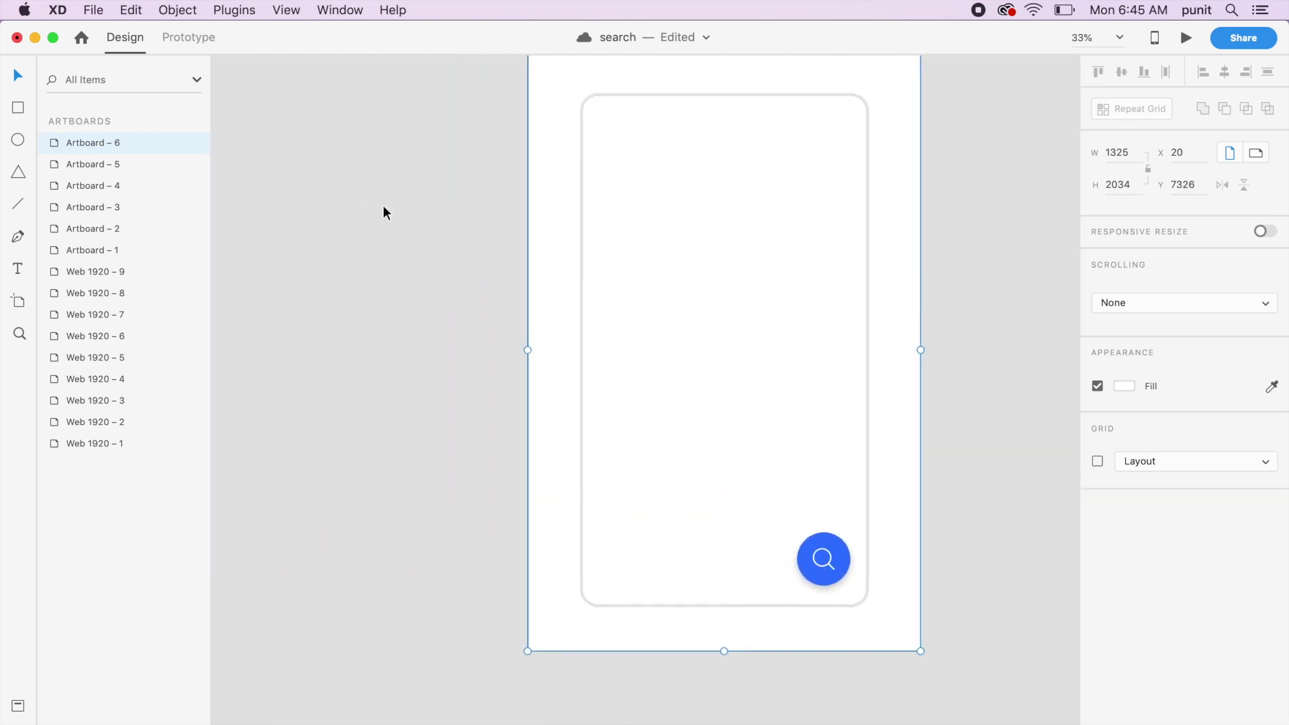
Delete the blue circle from Artboard – 6 and move the white magnifying glass to the upper right area of the frame.
left_click(845, 557)
key("Delete")
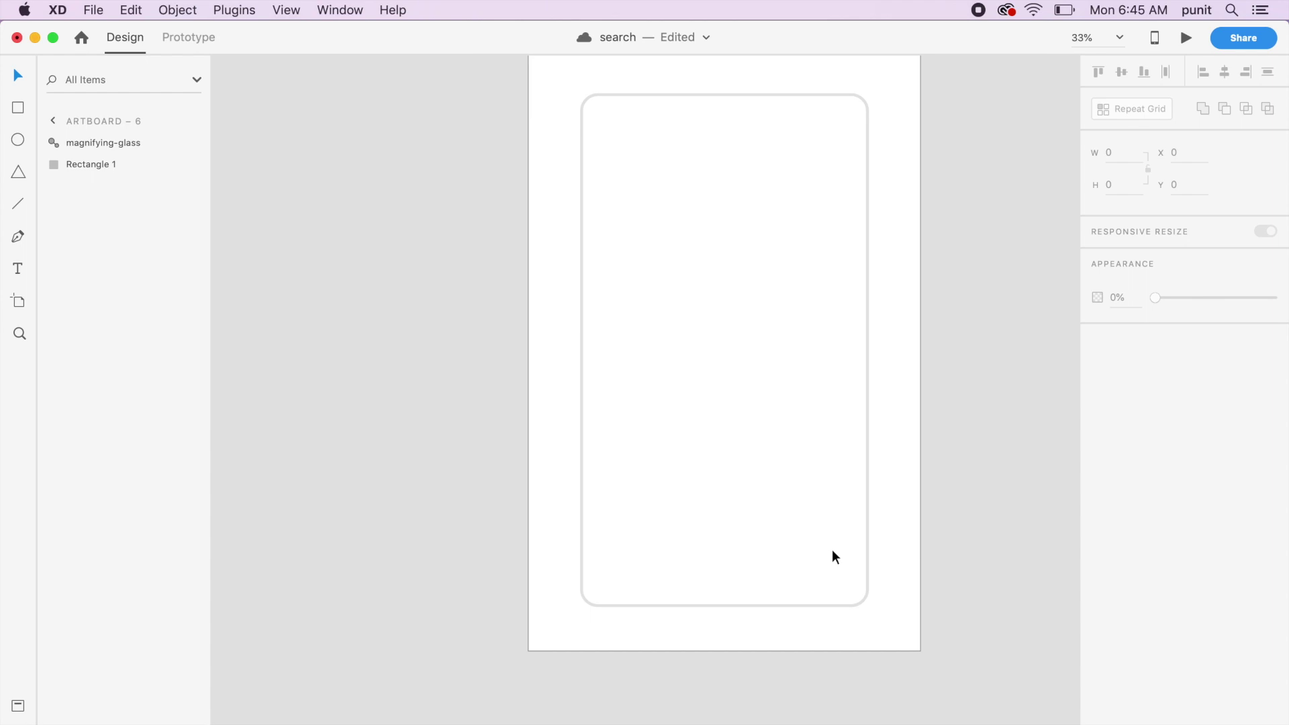
left_click_drag(829, 561, 806, 196)
left_click(961, 304)
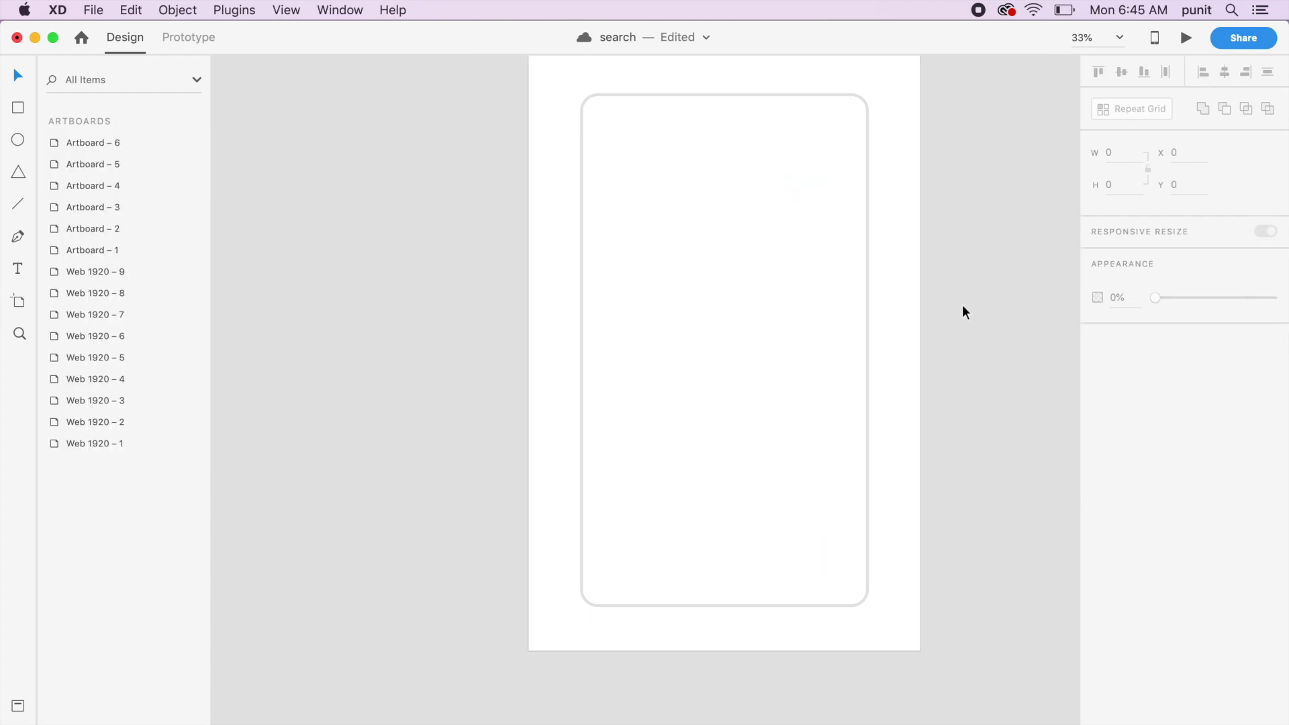
Draw a horizontal line about 978 wide across the upper part of the frame, from edge to edge.
key("l")
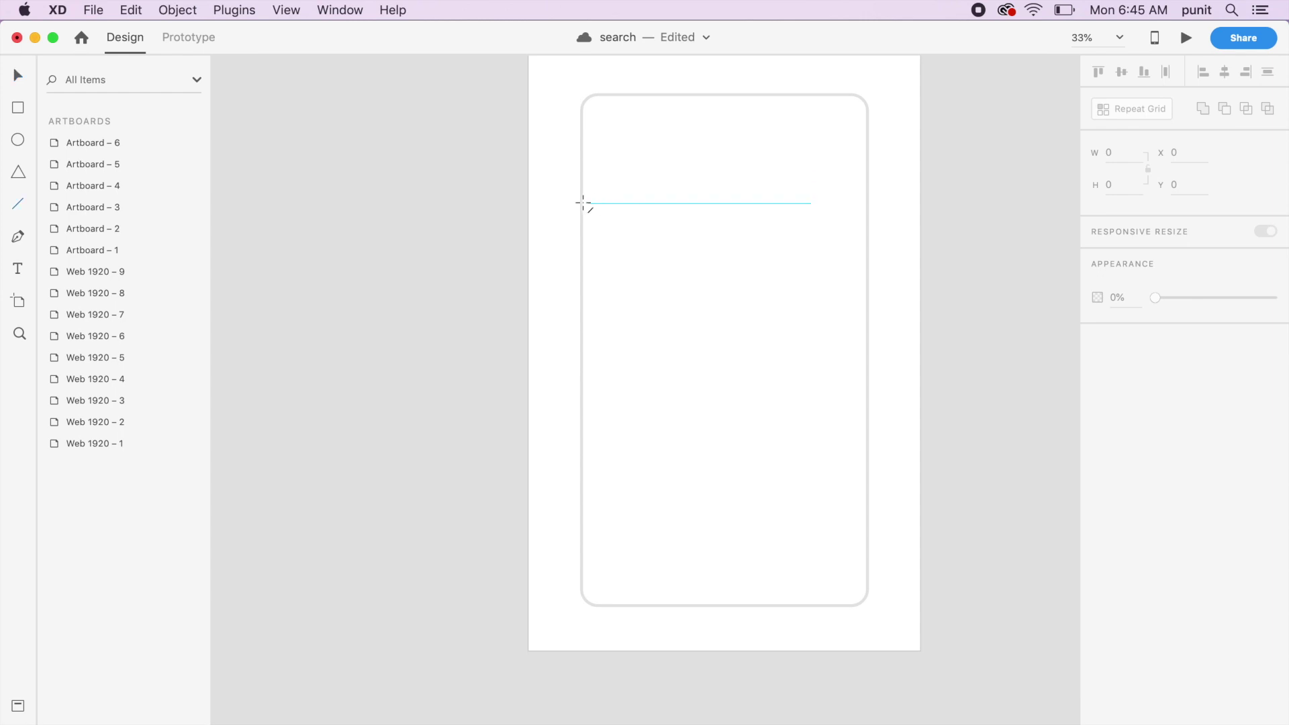
left_click_drag(582, 215, 865, 215)
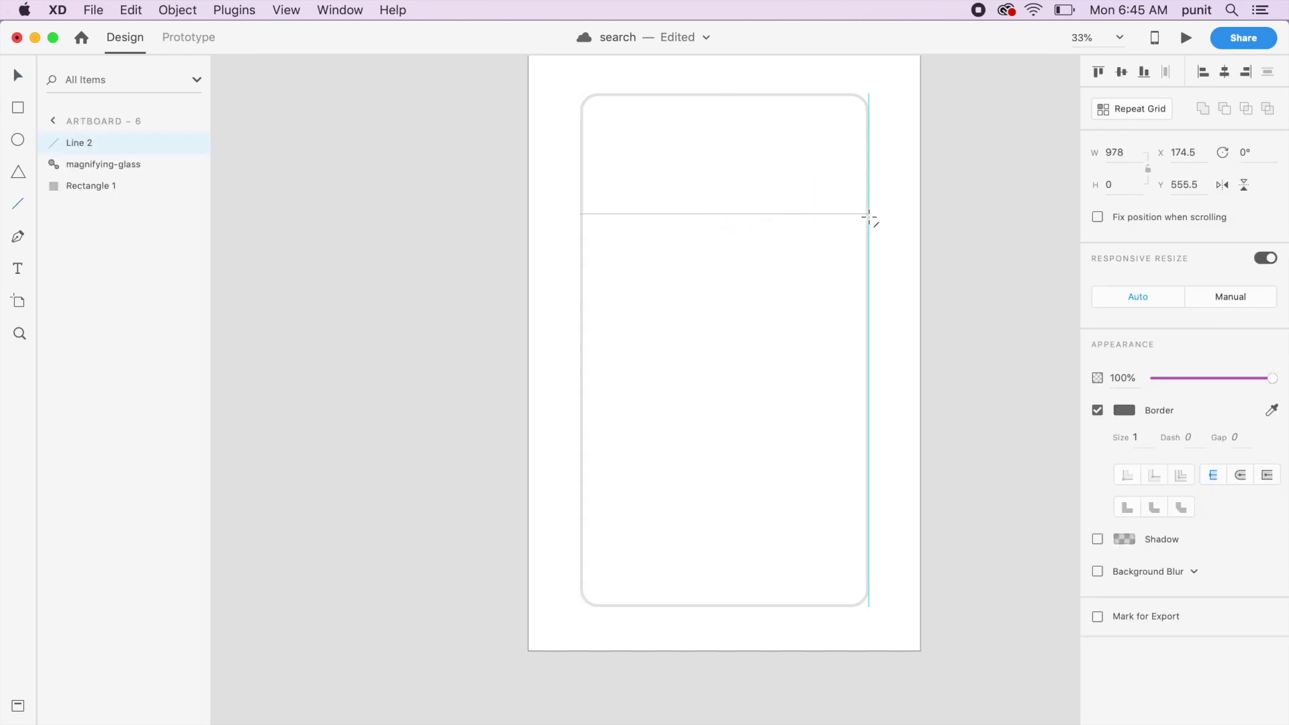
left_click(965, 235)
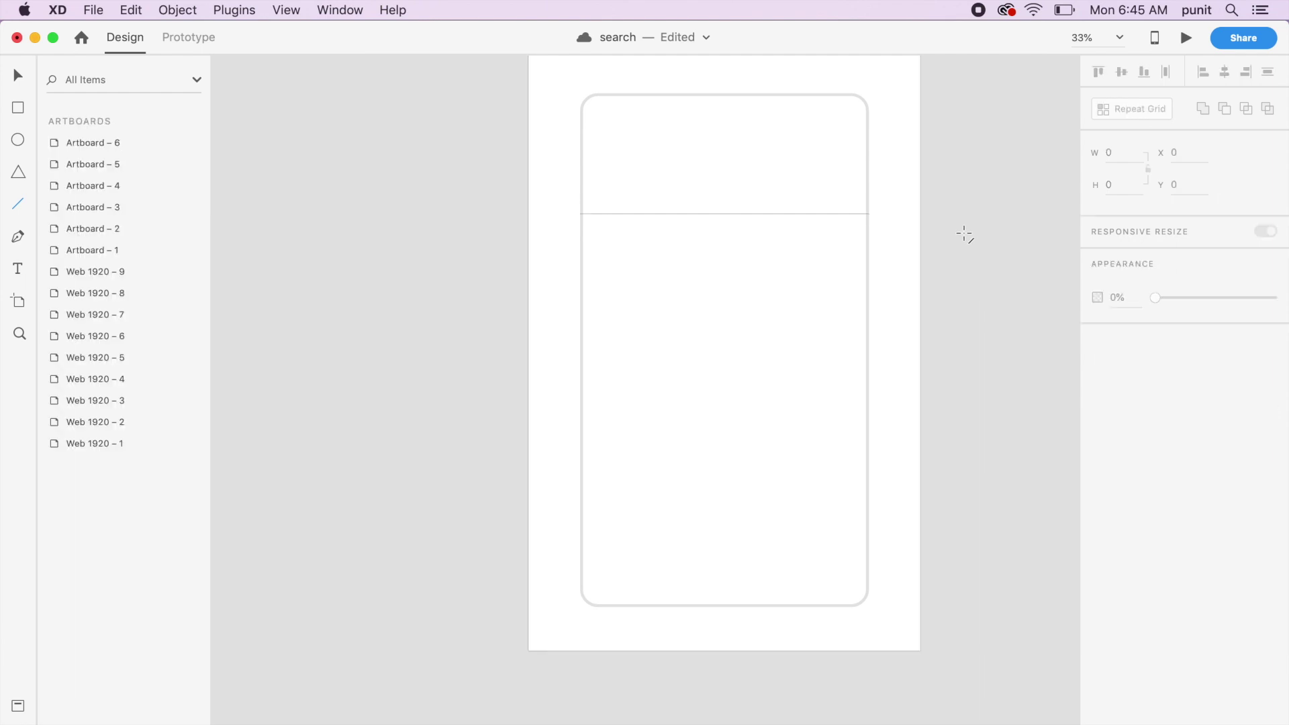
Send the horizontal line backward until it lies behind the rounded frame rectangle.
left_click(840, 215)
key("super+equal")
scroll(687, 124, "up", 1)
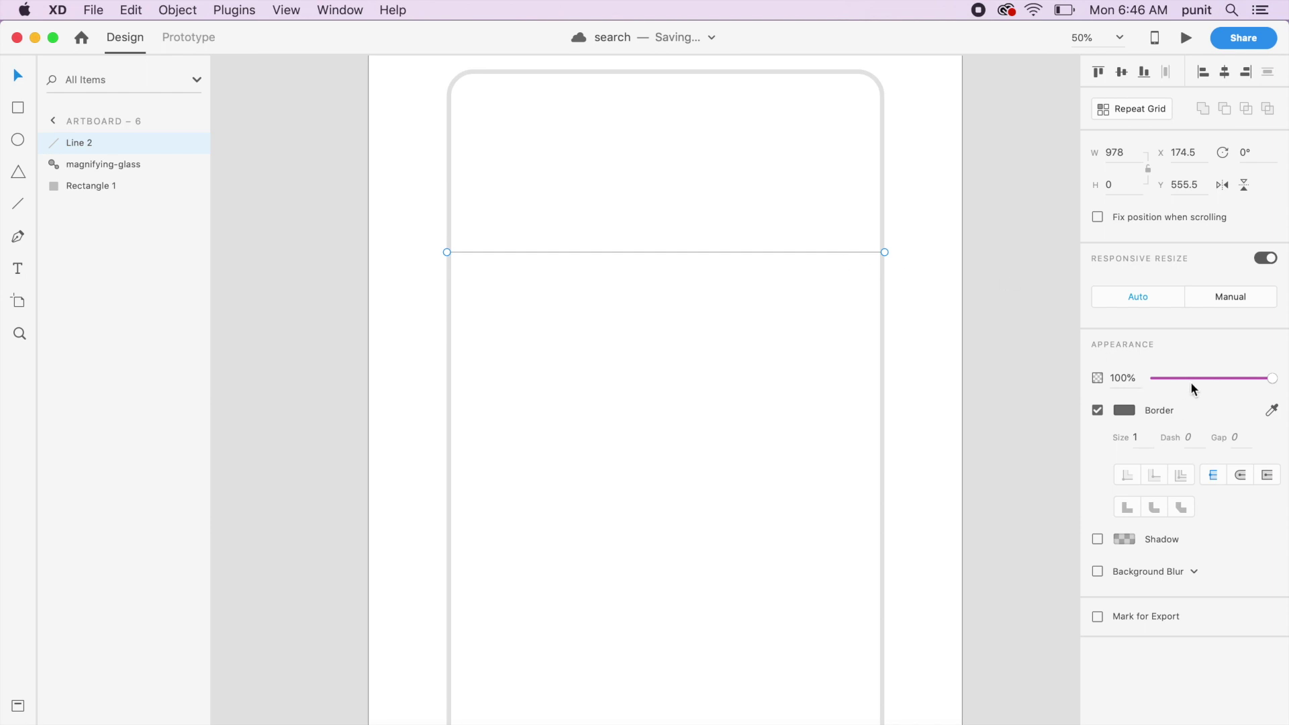
left_click(983, 333)
left_click(832, 252)
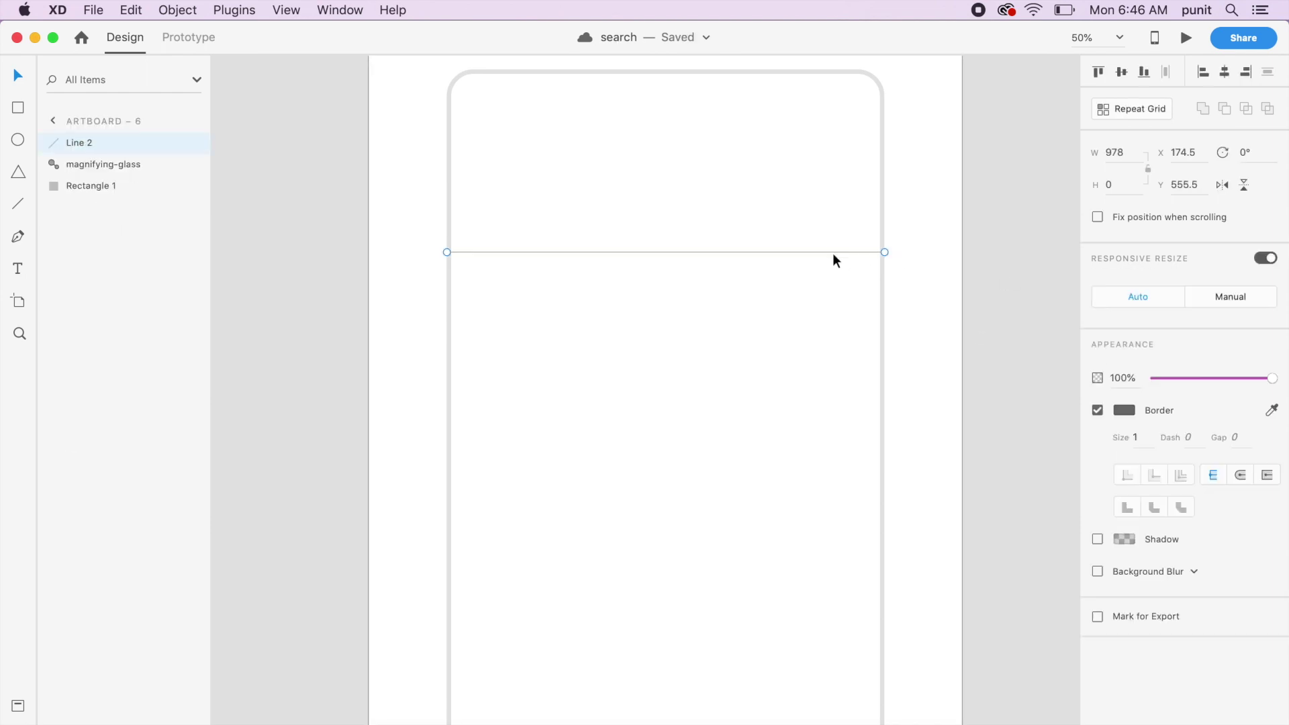
key("super+bracketleft")
key("super+bracketleft")
left_click(937, 325)
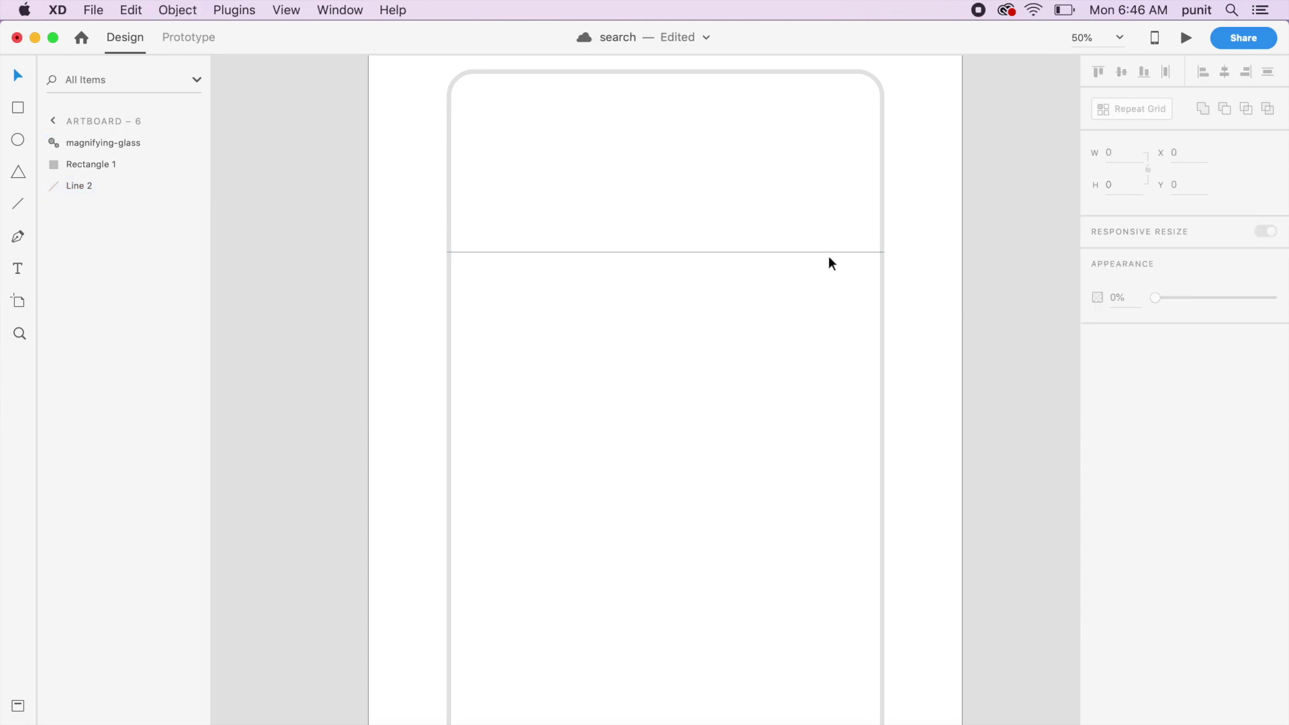
Draw a triangle about 202 by 175 over the middle of the line and rotate it by -180°.
left_click(18, 173)
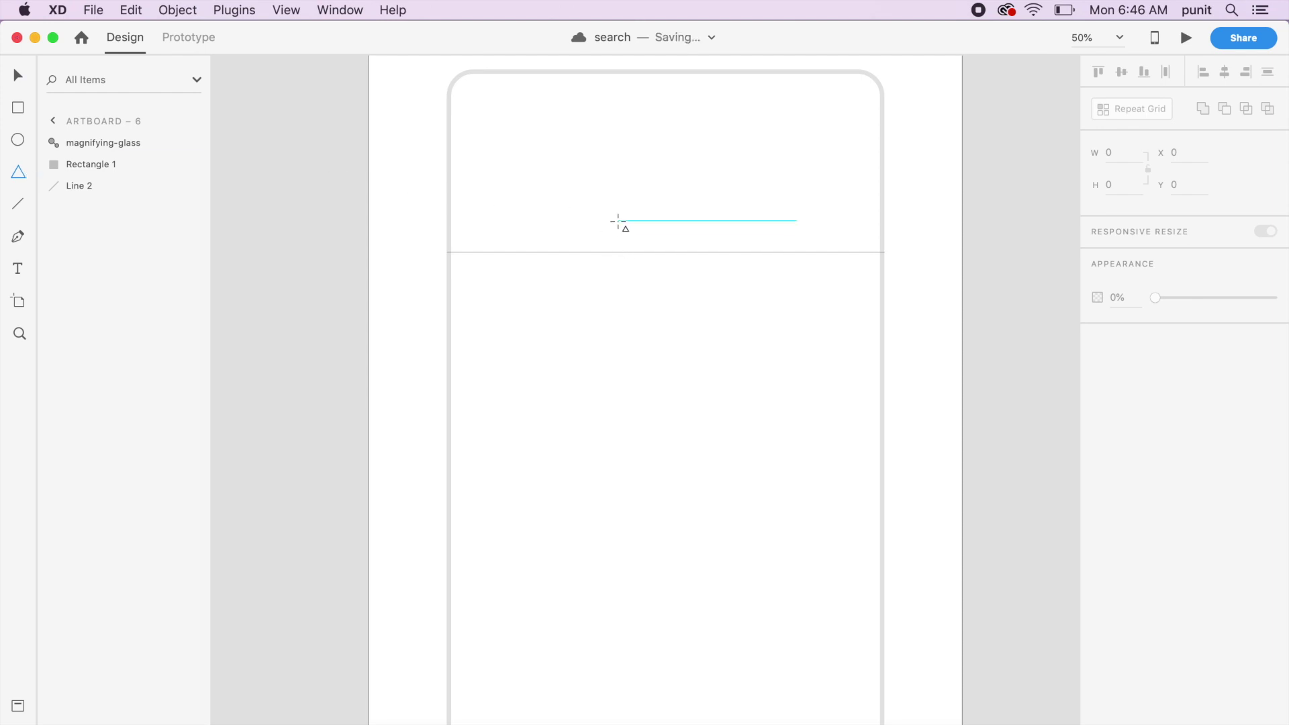
left_click_drag(618, 221, 743, 299)
key("Escape")
key("v")
left_click(650, 271)
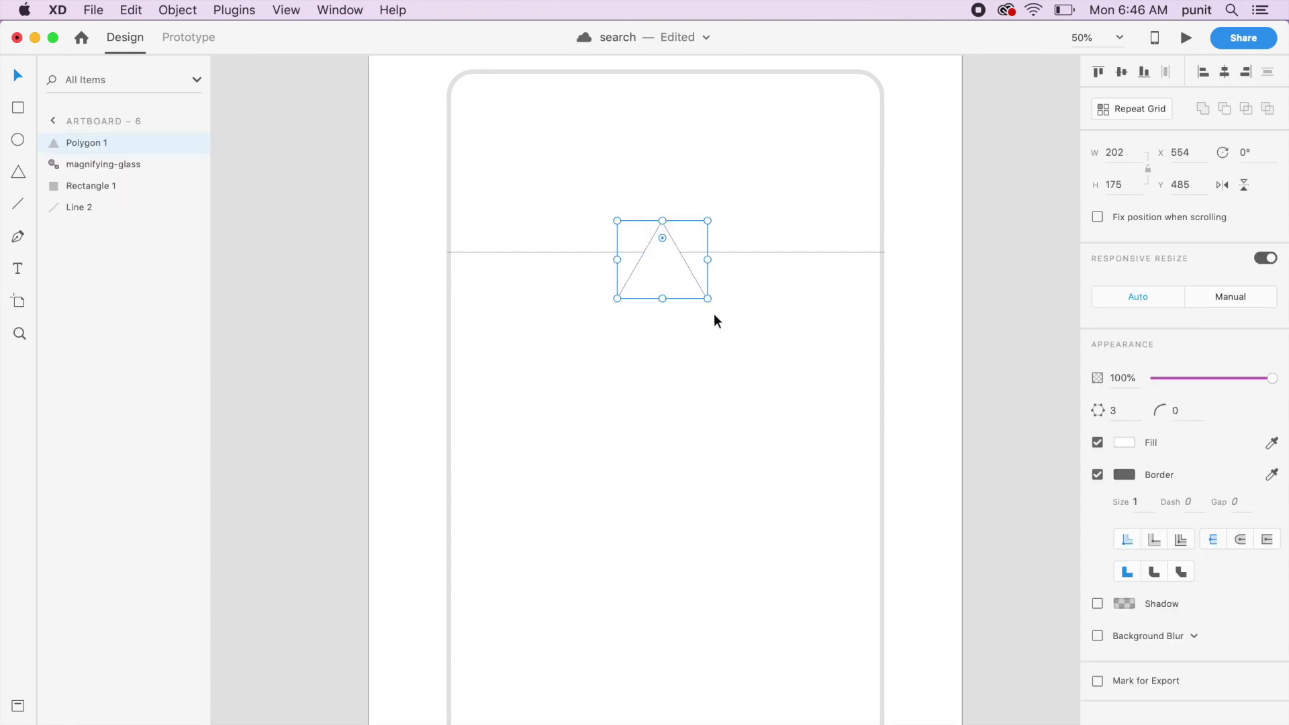
left_click_drag(709, 298, 627, 221)
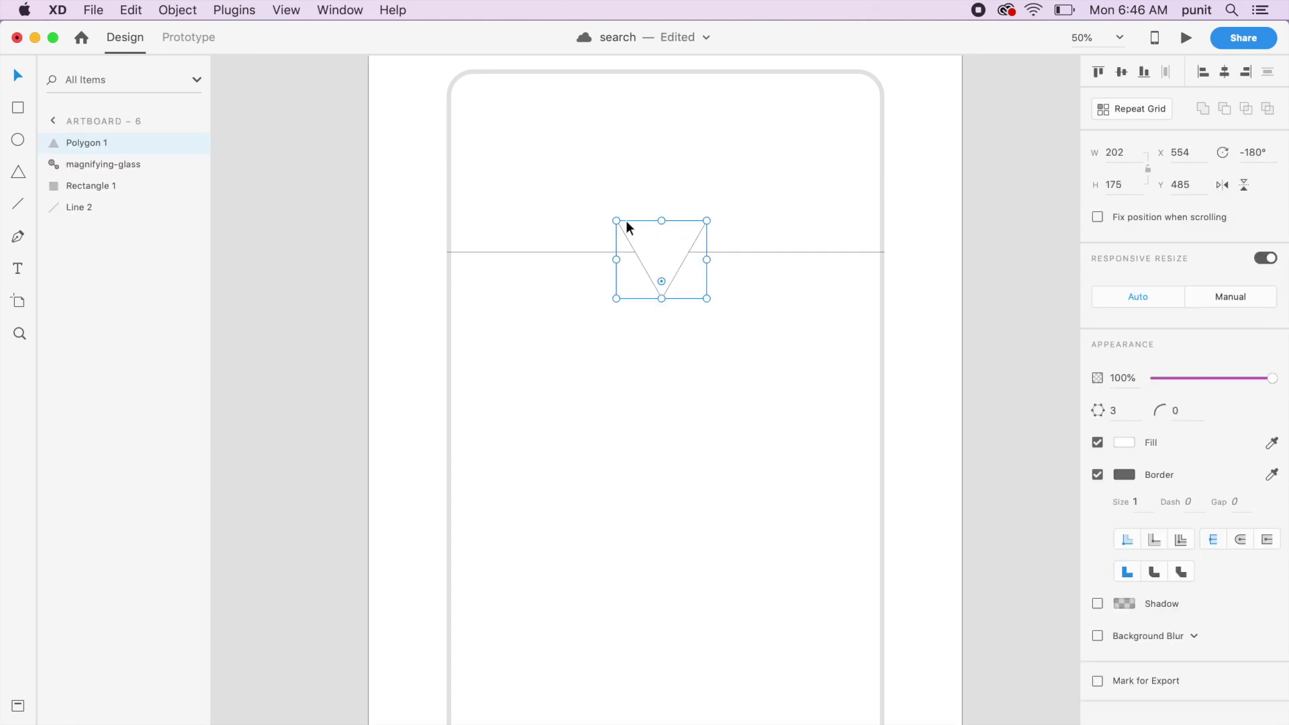
Set the triangle's corner radius to 20.
left_click(1183, 413)
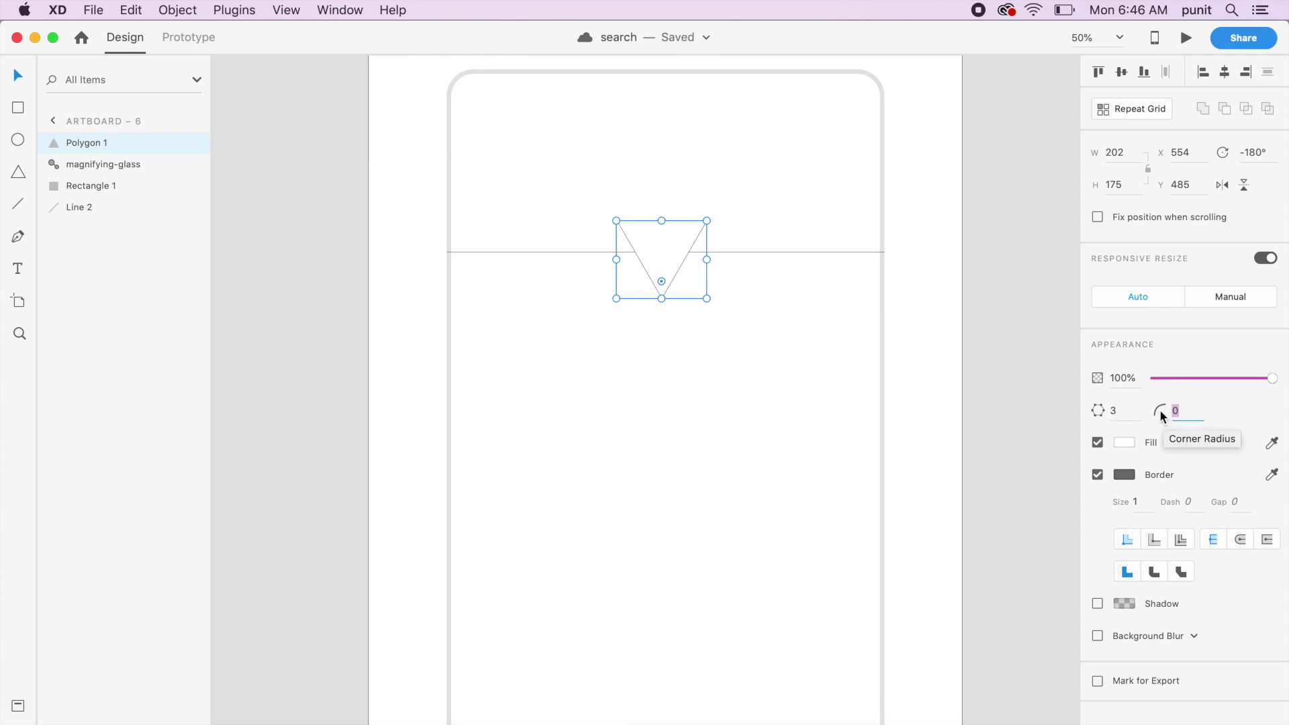
type("12")
key("Return")
double_click(1179, 410)
type("20")
key("Return")
Move the triangle horizontally along the line to about X 864, near the frame's right edge.
left_click(661, 238)
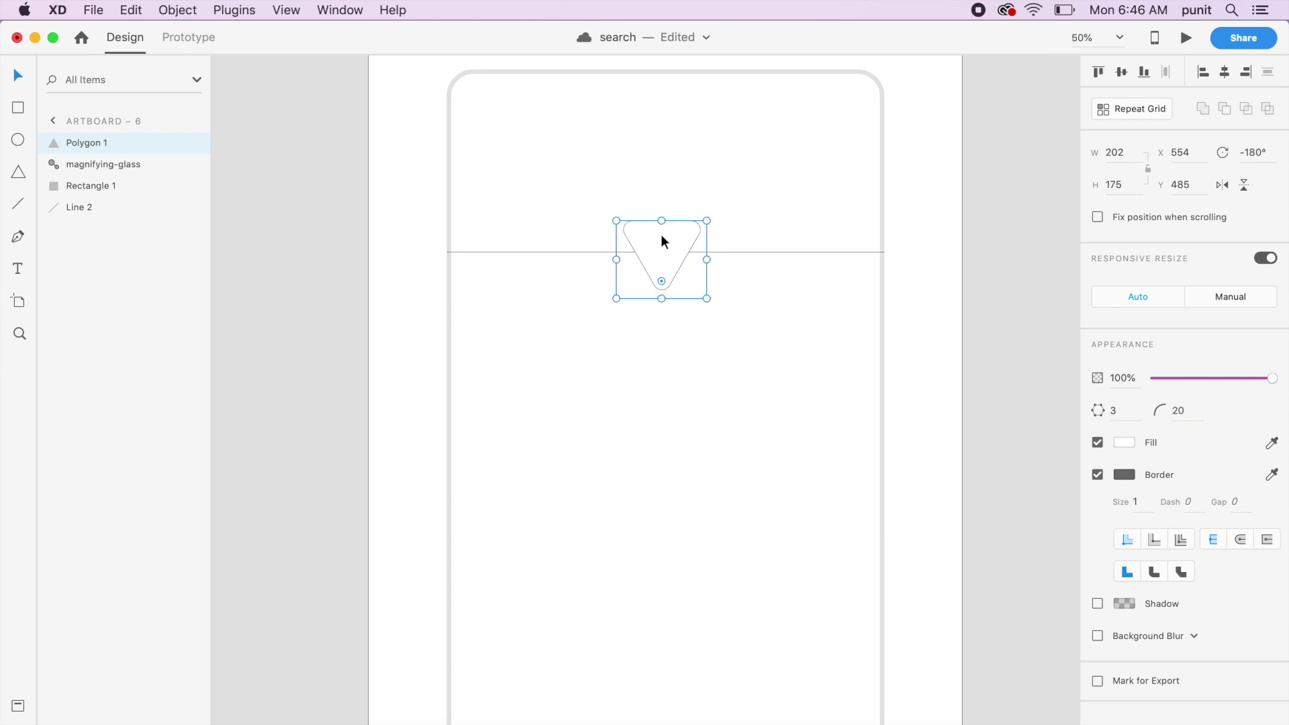
left_click_drag(659, 237, 798, 236)
left_click(937, 289)
left_click(828, 252)
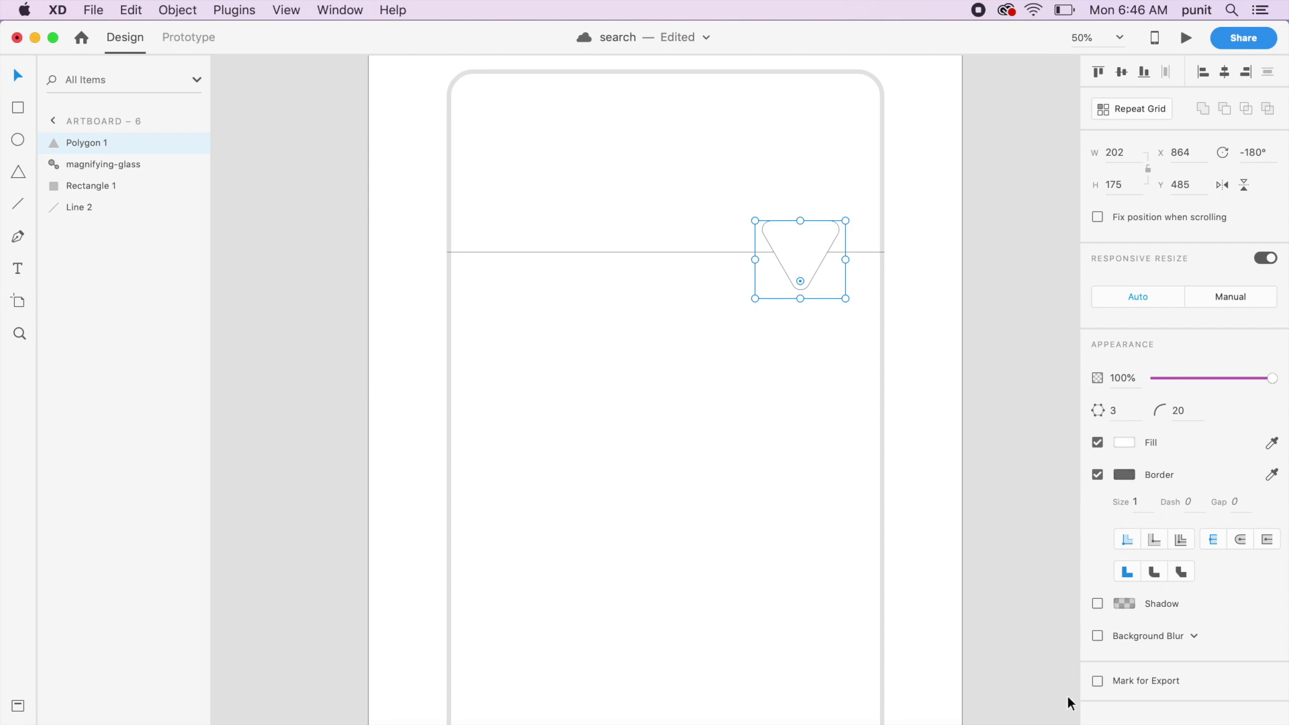
Save the document and fill the triangle with the dark green leaves photo from the Dock's file stack.
key("super+s")
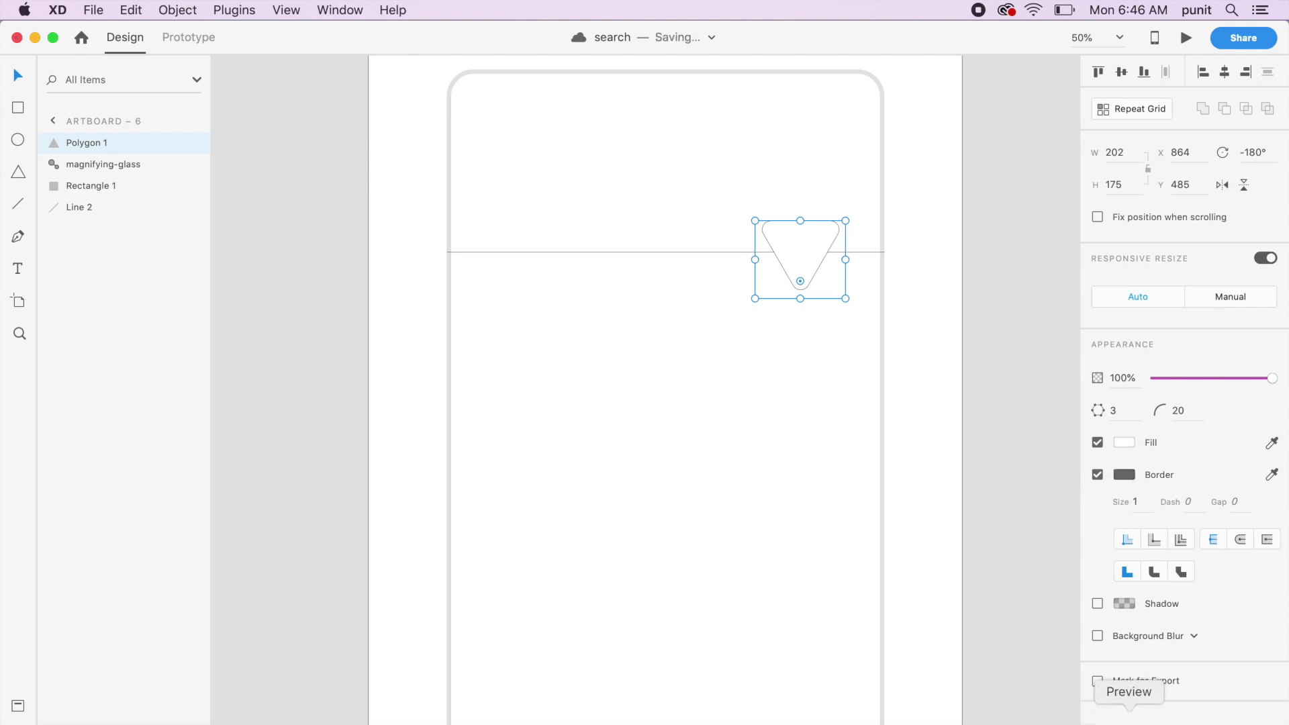
left_click(1211, 713)
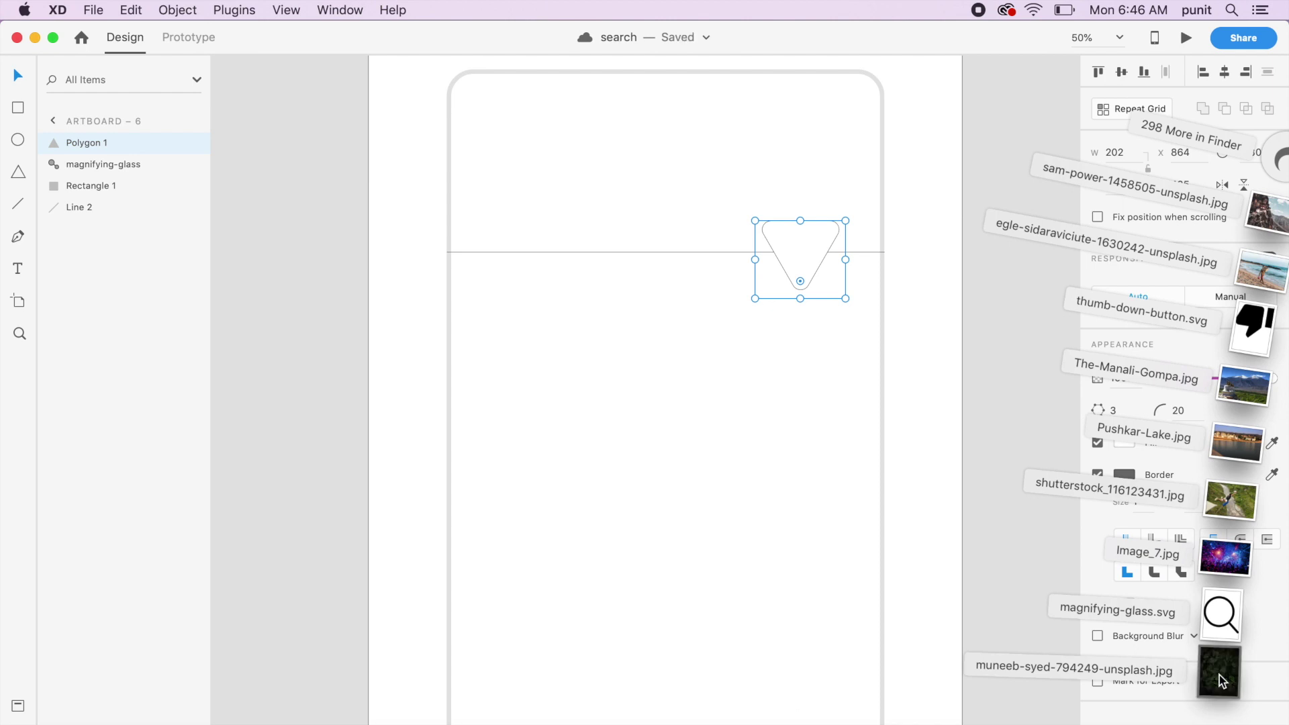
left_click_drag(1220, 675, 815, 253)
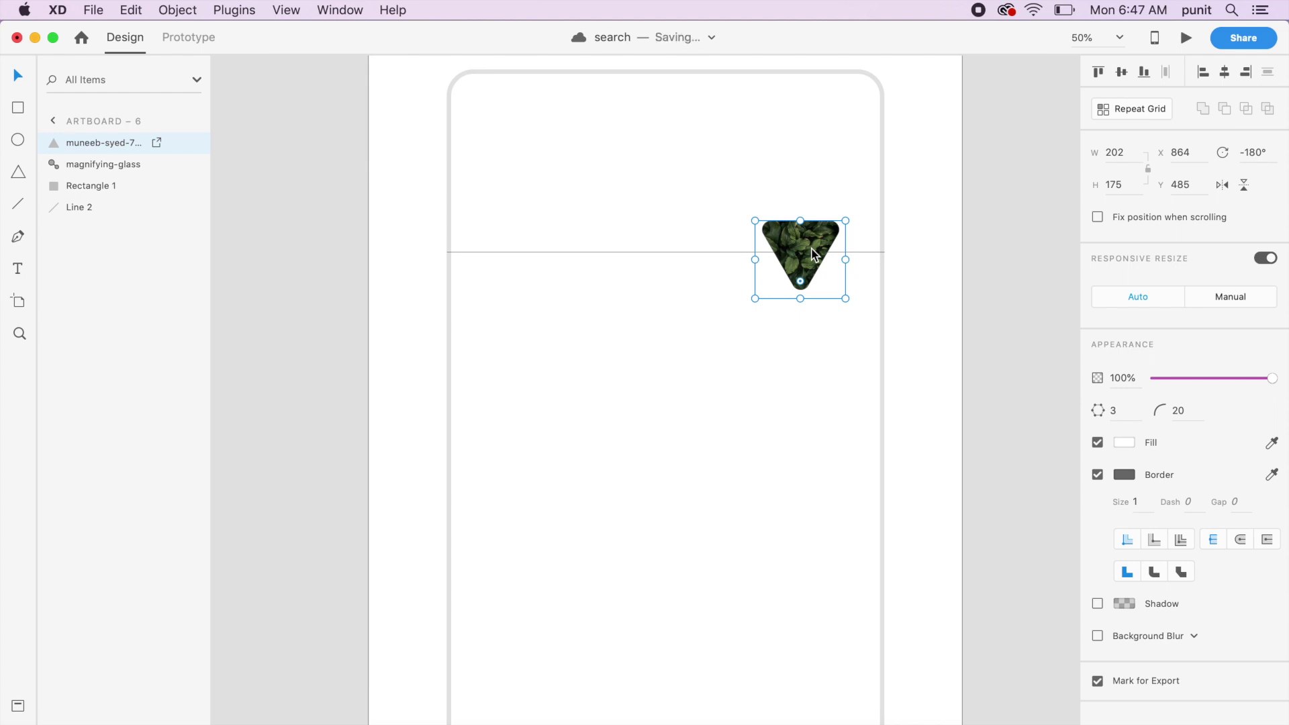
Bring the magnifying glass to the front and nudge it onto the leaf-filled triangle at X 922, Y 498.
left_click(108, 163)
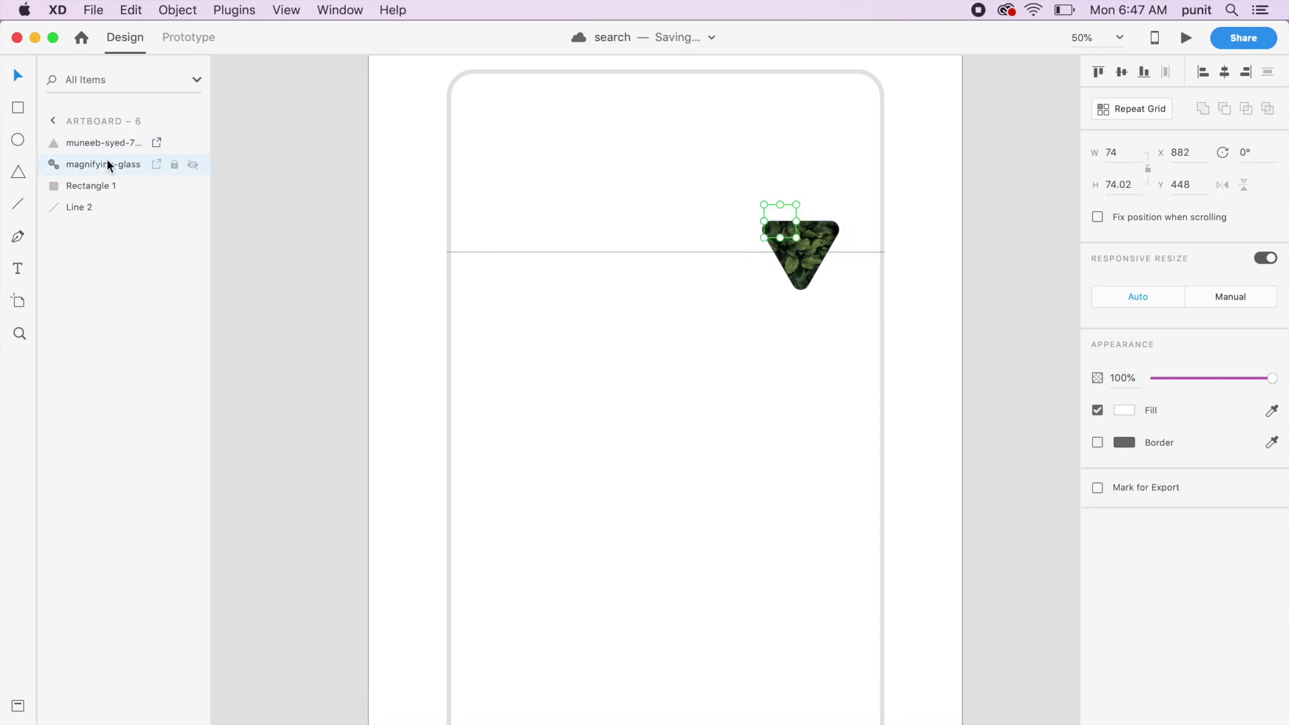
key("shift+Down")
key("shift+Down")
key("shift+Down")
key("shift+Right")
key("shift+Right")
key("shift+Right")
key("shift+Right")
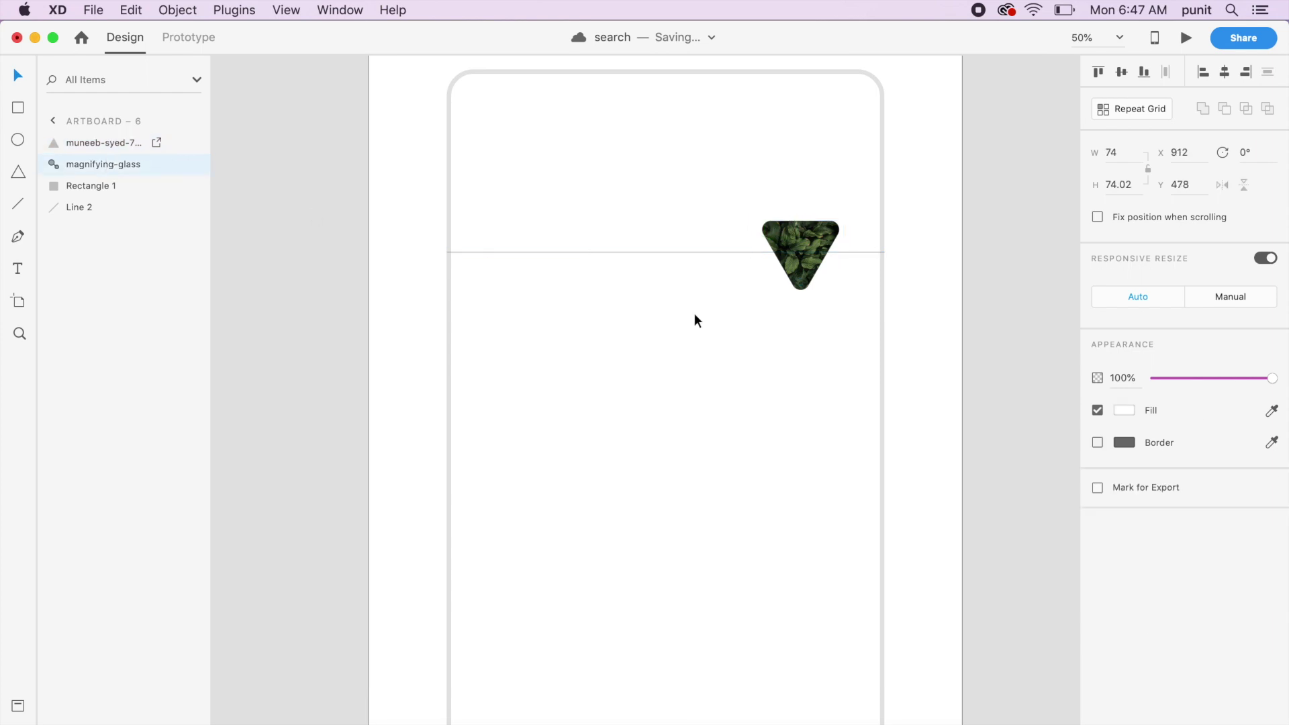
key("super+shift+bracketright")
key("shift+Down")
key("shift+Down")
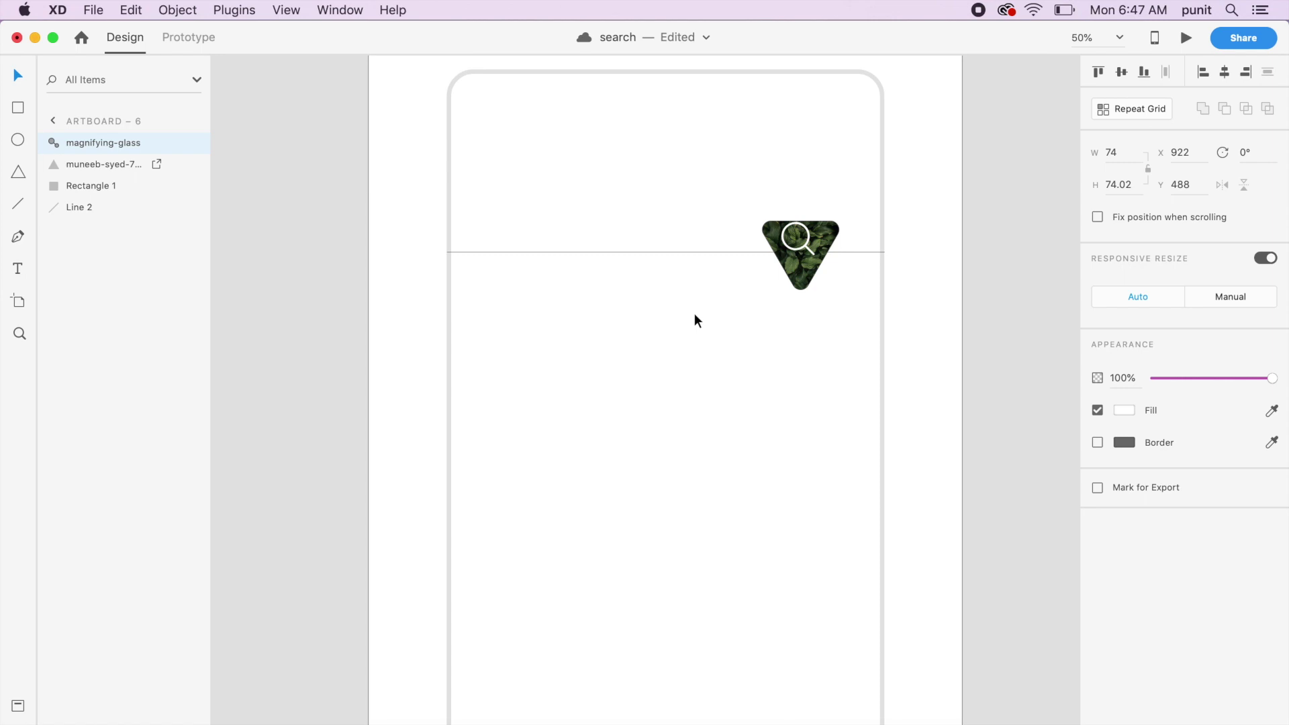
Scale the magnifying glass down to about 54 by 54 and center it horizontally in the triangle.
key("super+equal")
scroll(695, 311, "right", 4)
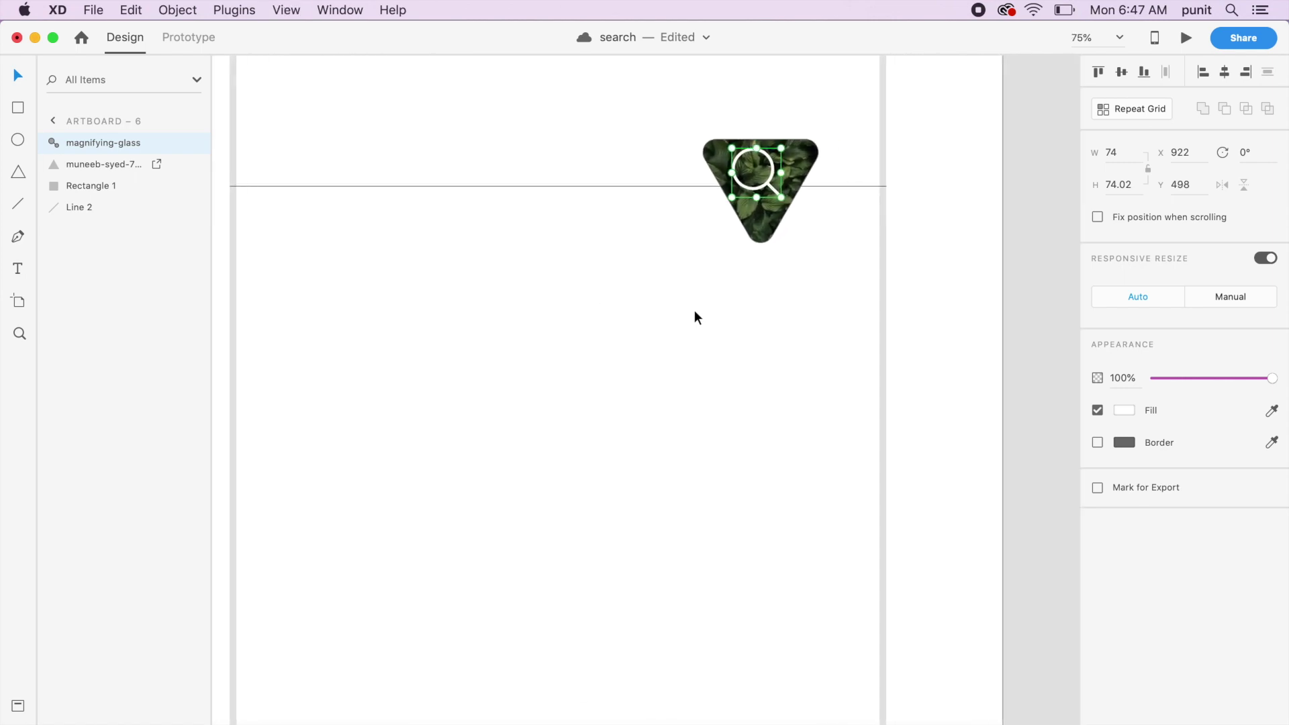
left_click_drag(783, 147, 769, 161)
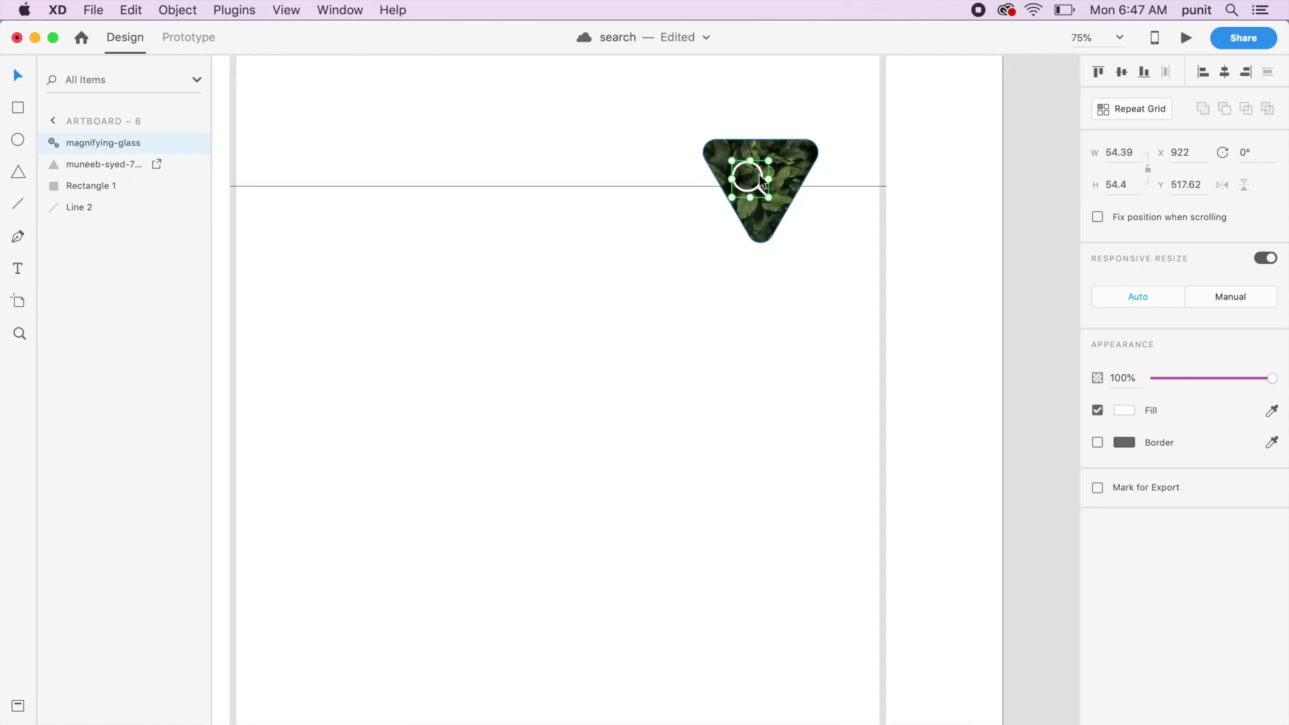
left_click(755, 187)
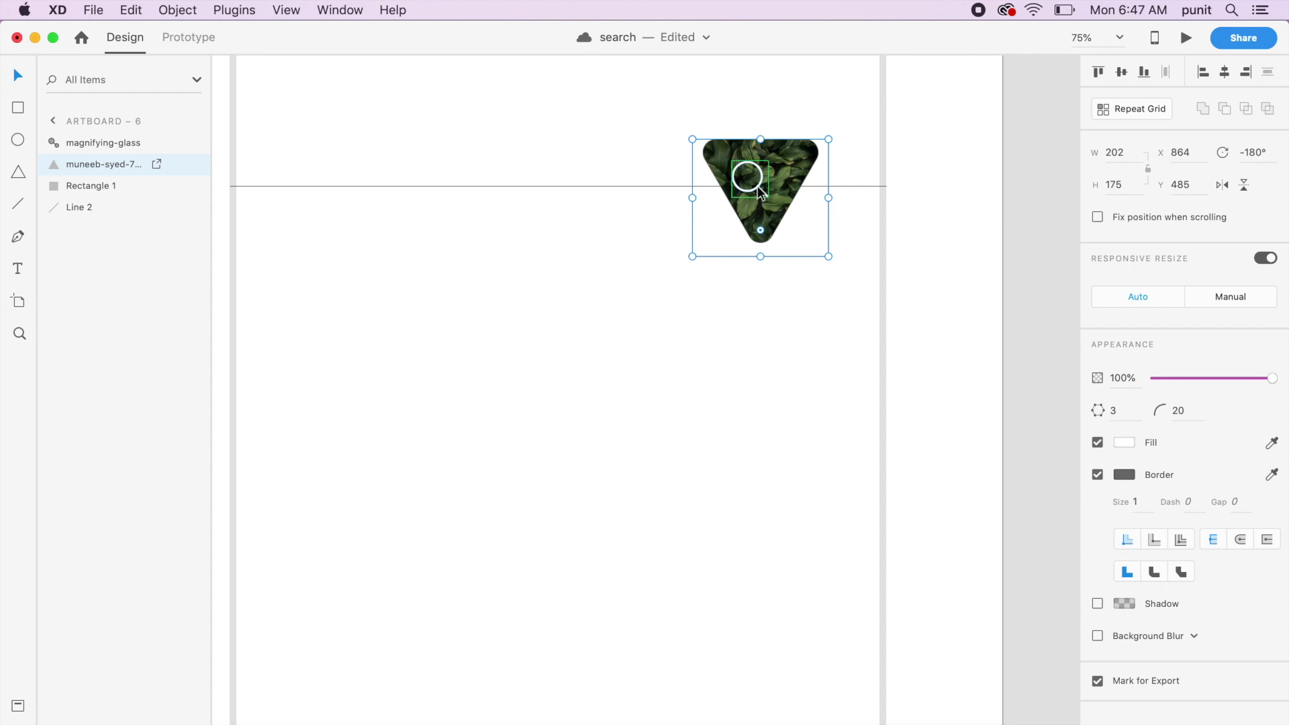
left_click(759, 186)
left_click_drag(759, 185, 770, 186)
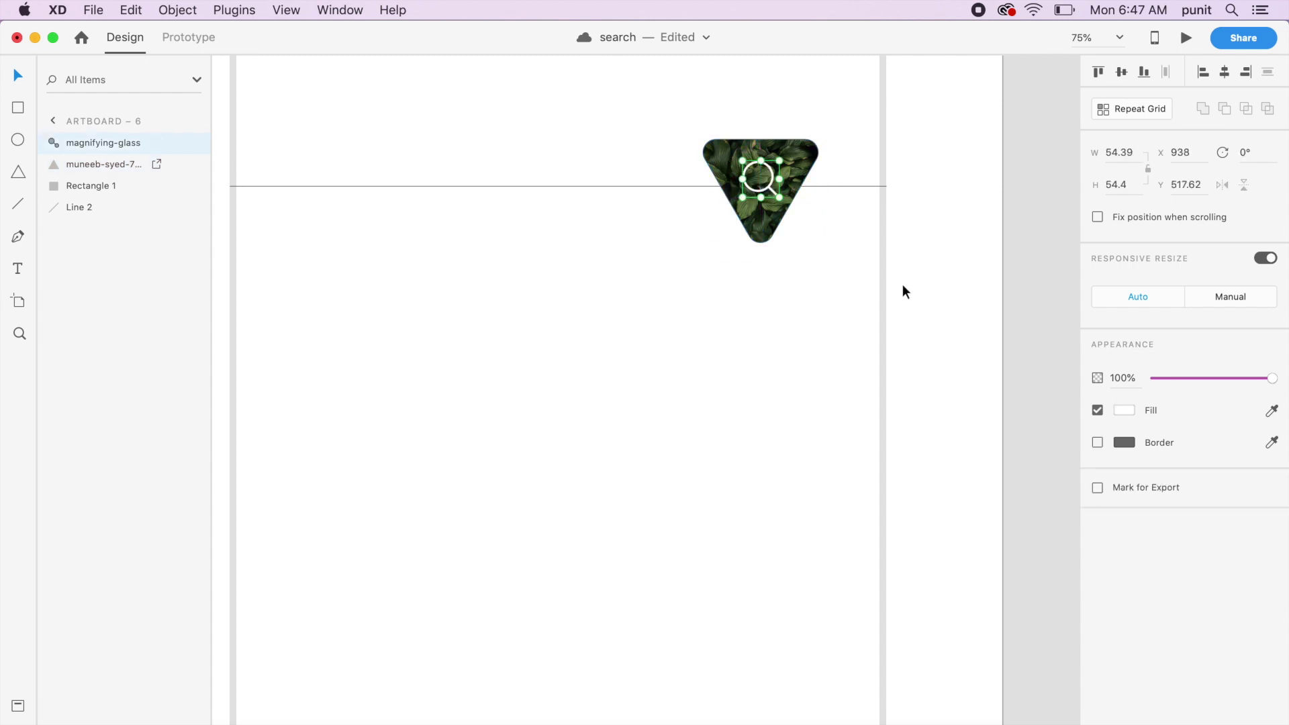
left_click(899, 282)
Copy the rounded frame rectangle and paste the duplicate in place at the top of Artboard – 6's layers.
key("super+minus")
key("super+minus")
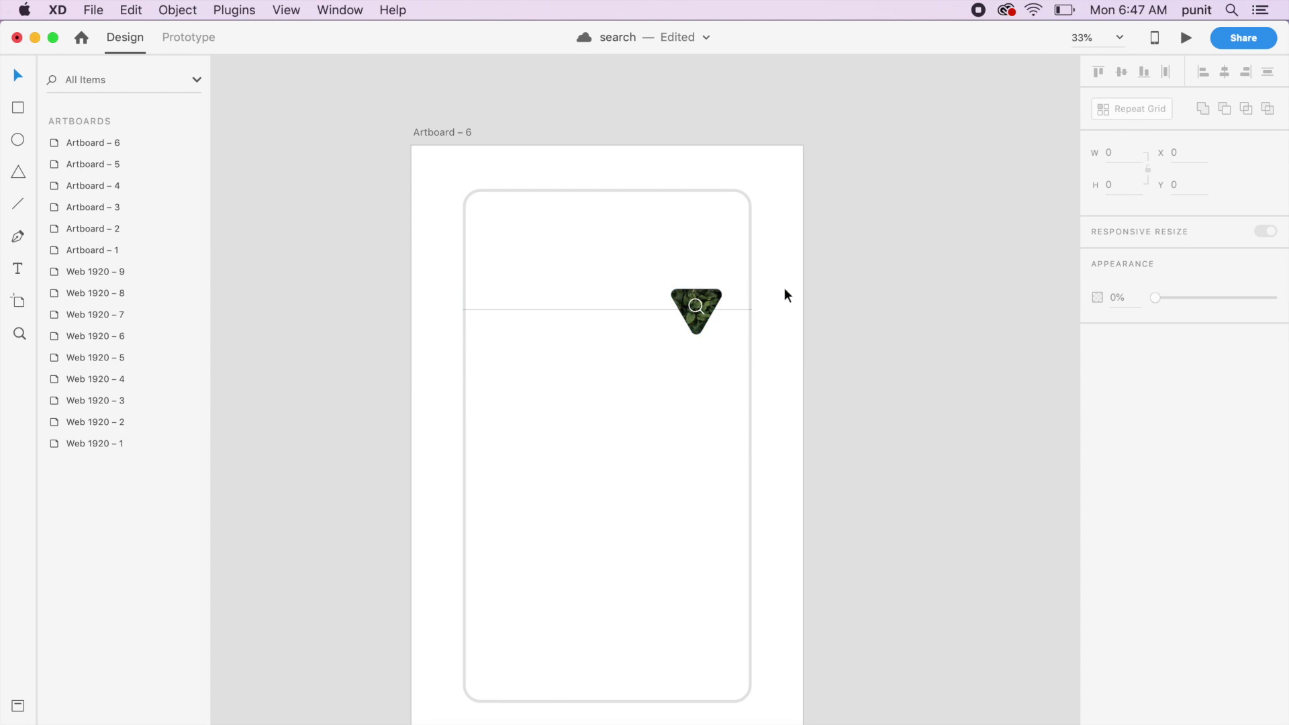
left_click(704, 195)
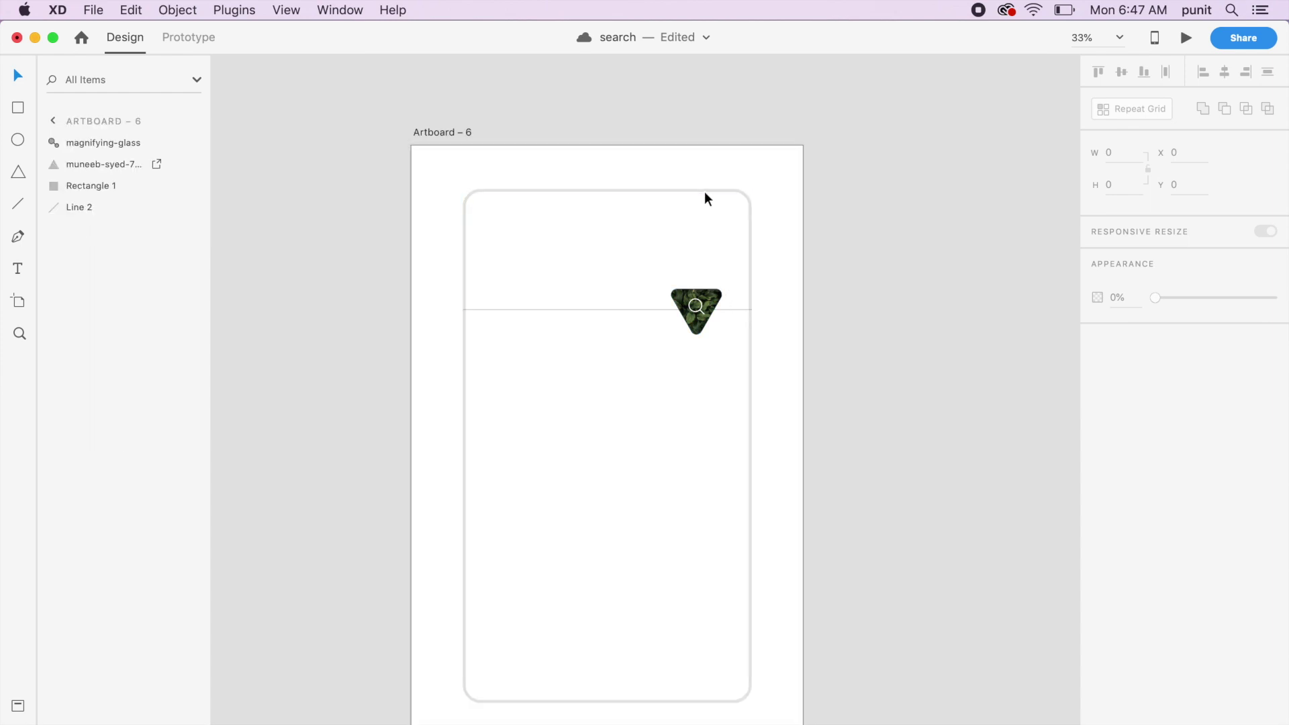
left_click(697, 192)
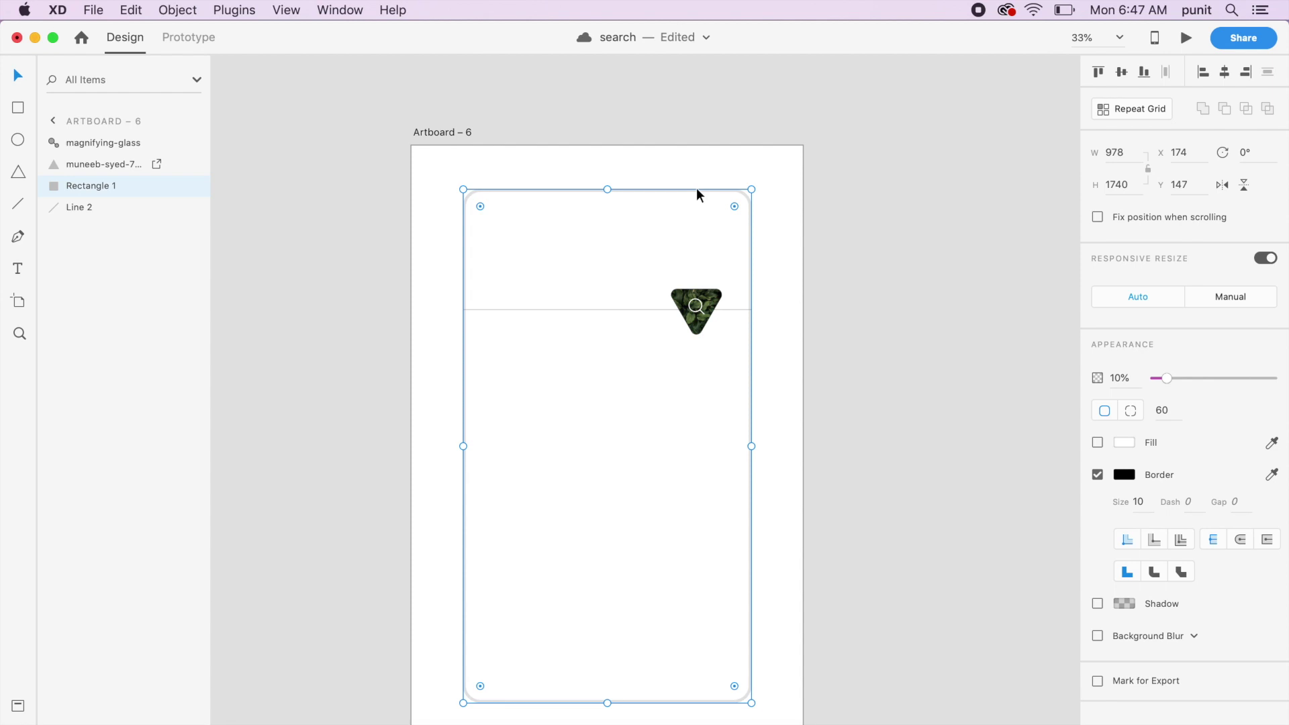
left_click(778, 270)
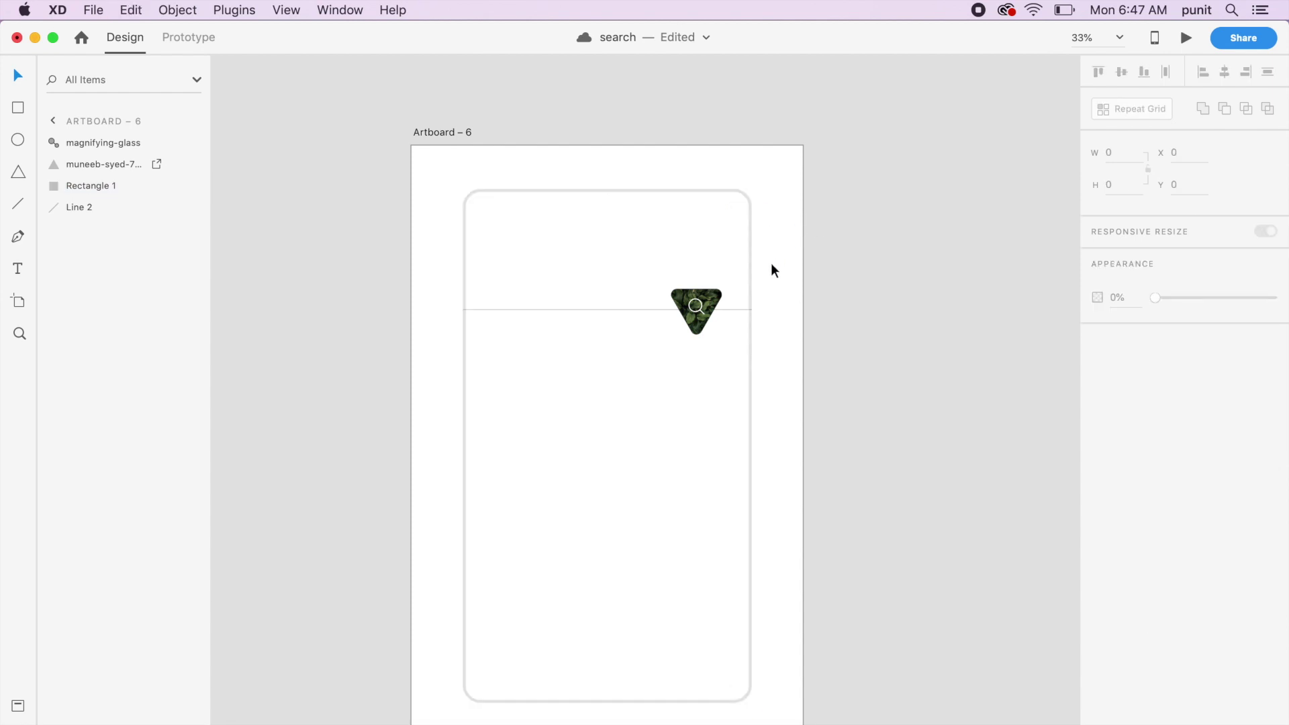
key("super+v")
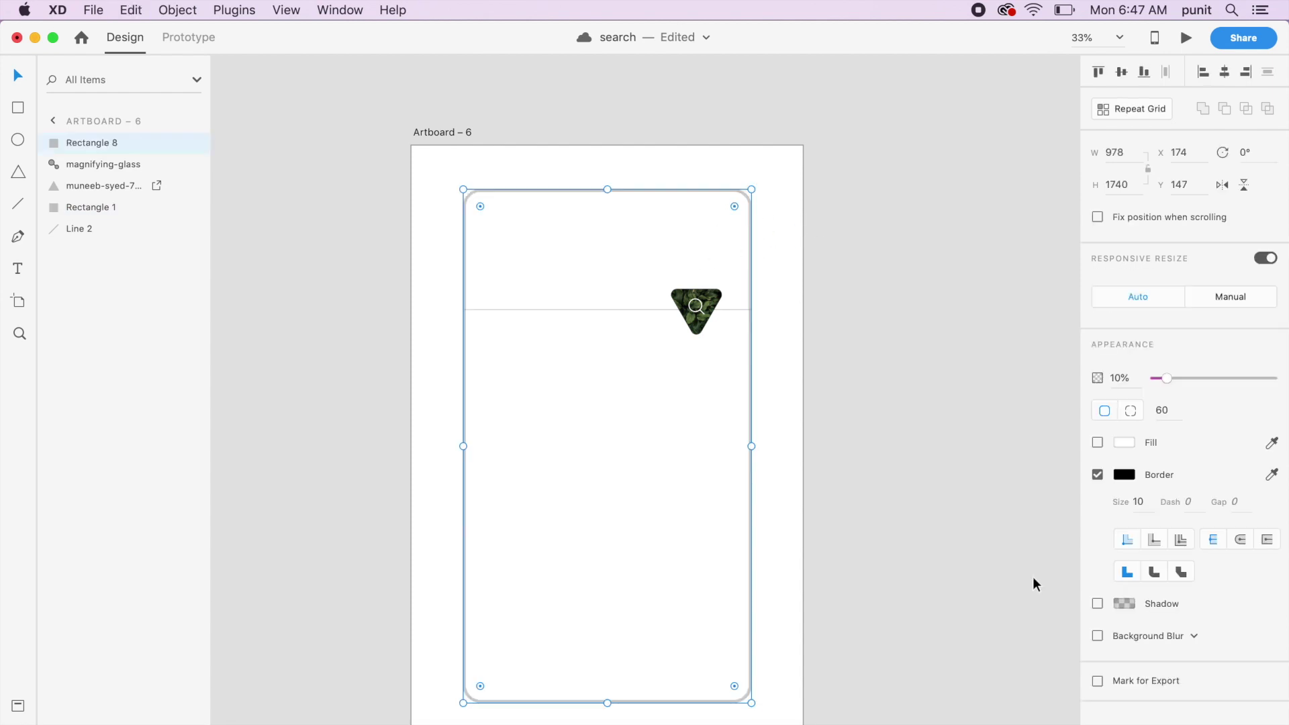
Turn on the fill of the duplicated rectangle and color it red.
left_click(1098, 443)
left_click(1114, 442)
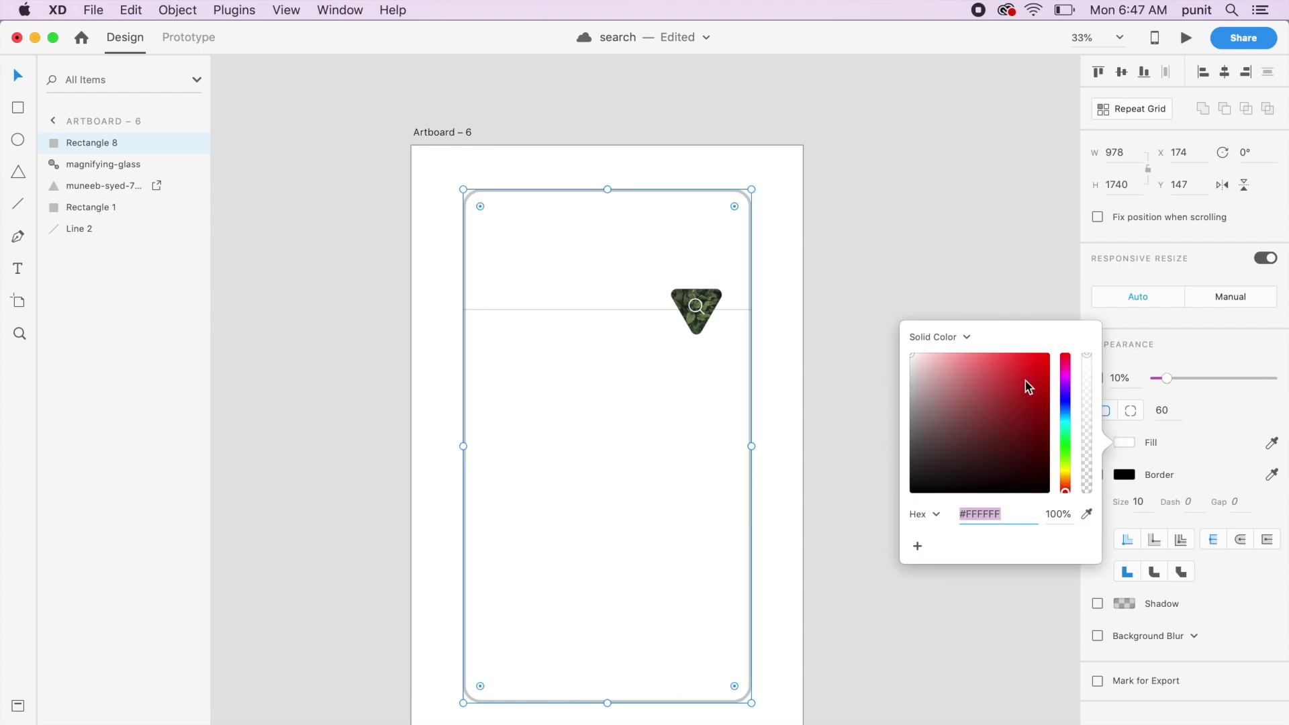
left_click(1025, 380)
left_click(1014, 313)
left_click(697, 364)
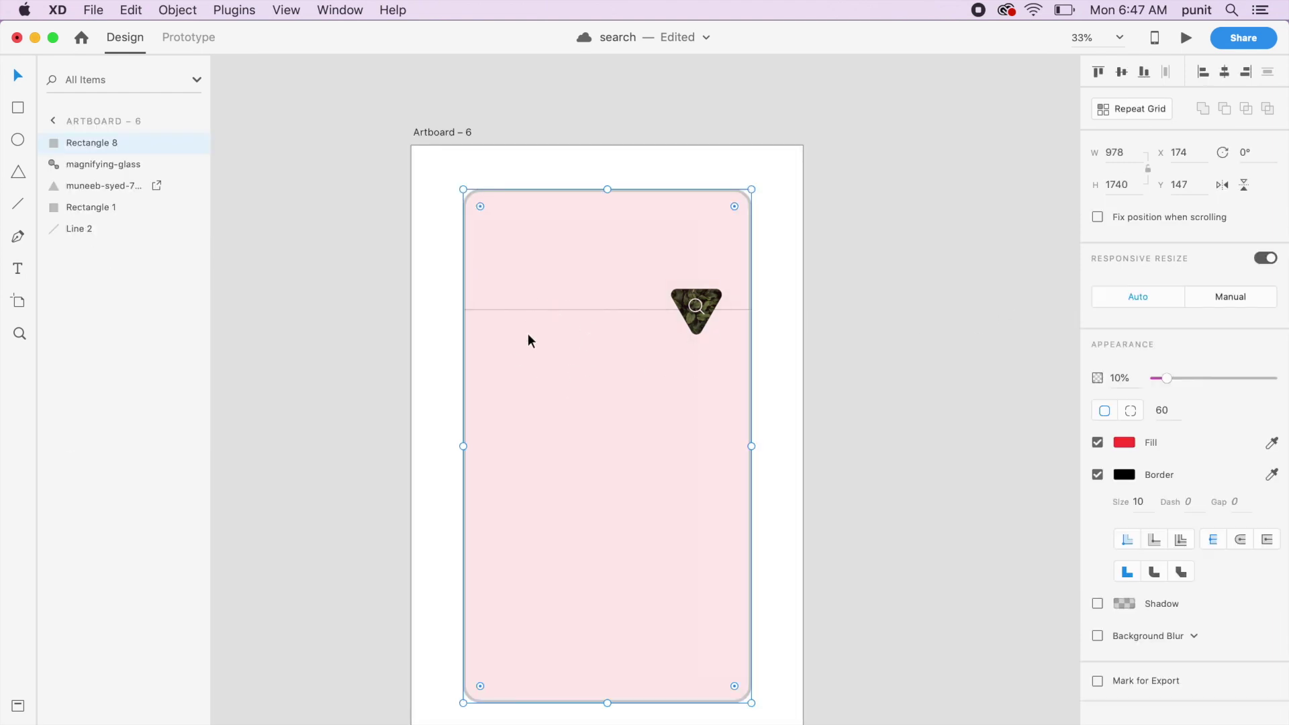
Mask the leaf-filled triangle with the red rectangle and send the mask group one layer back, behind the magnifying glass.
left_click(125, 192)
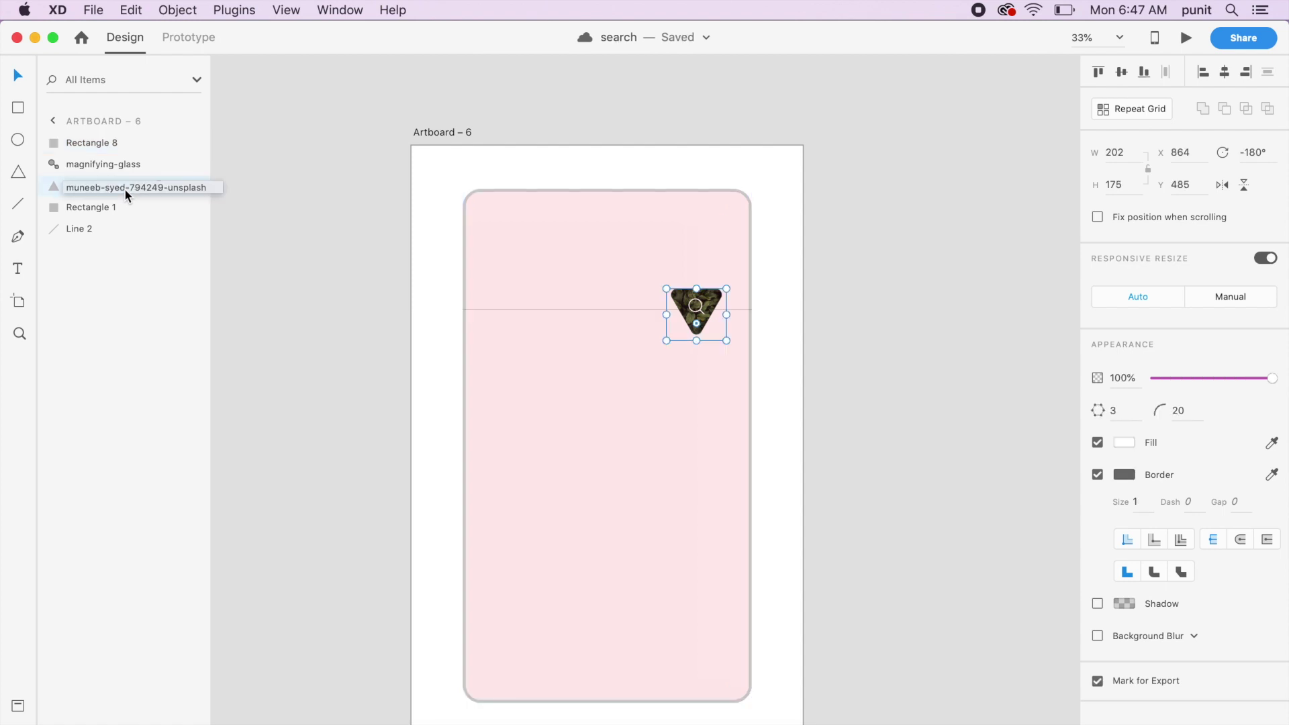
left_click(98, 142, "shift")
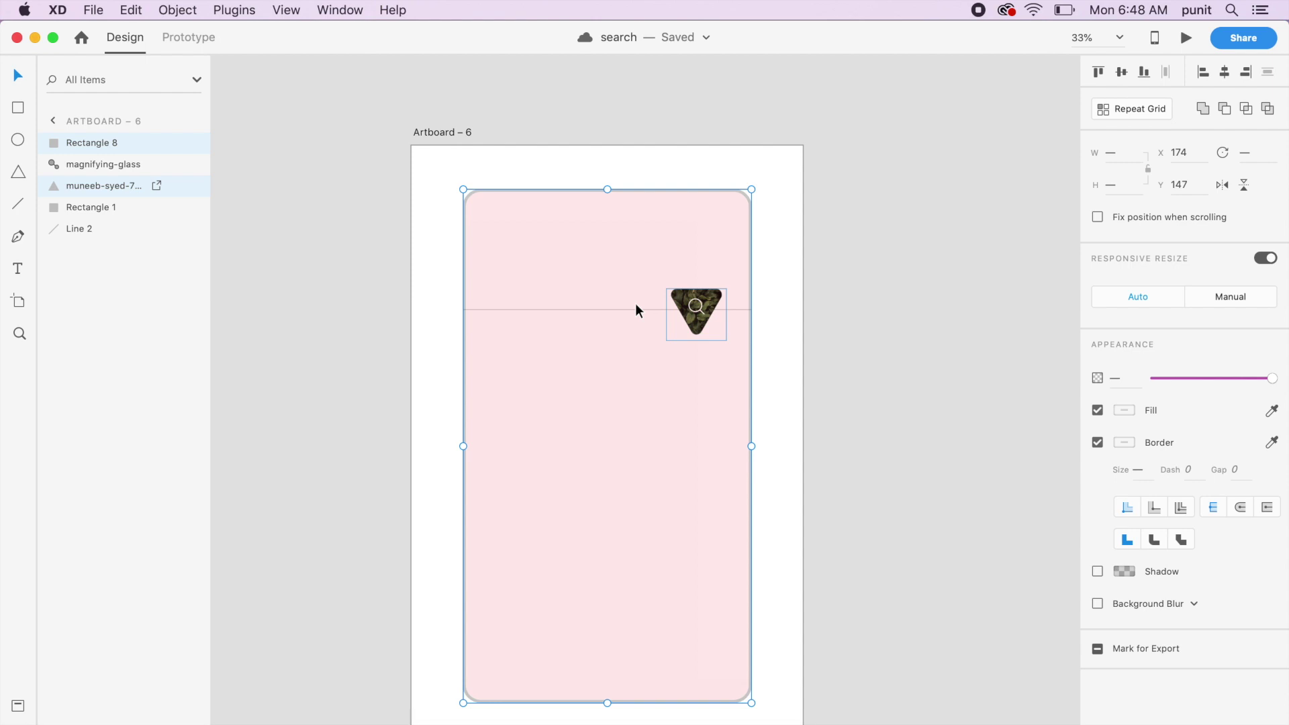
key("super+shift+m")
key("super+bracketleft")
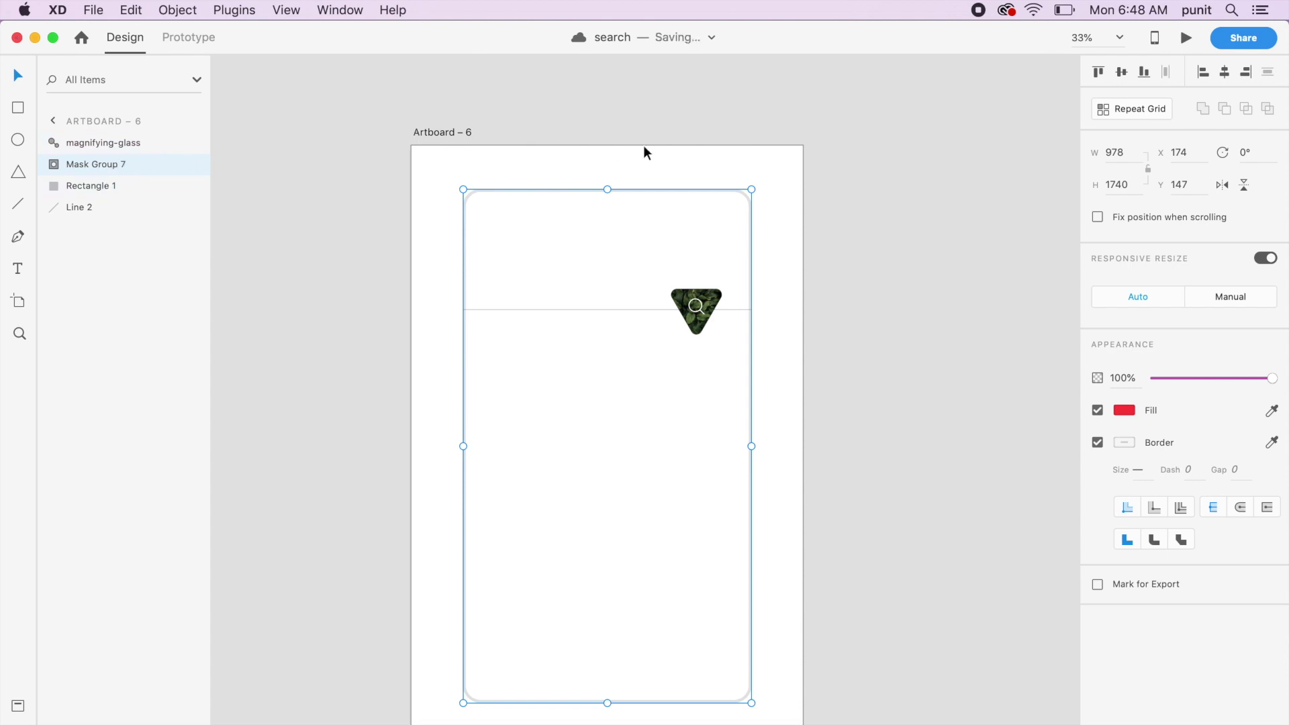
Duplicate Artboard – 6 to create Artboard – 7 beside it.
left_click(460, 132)
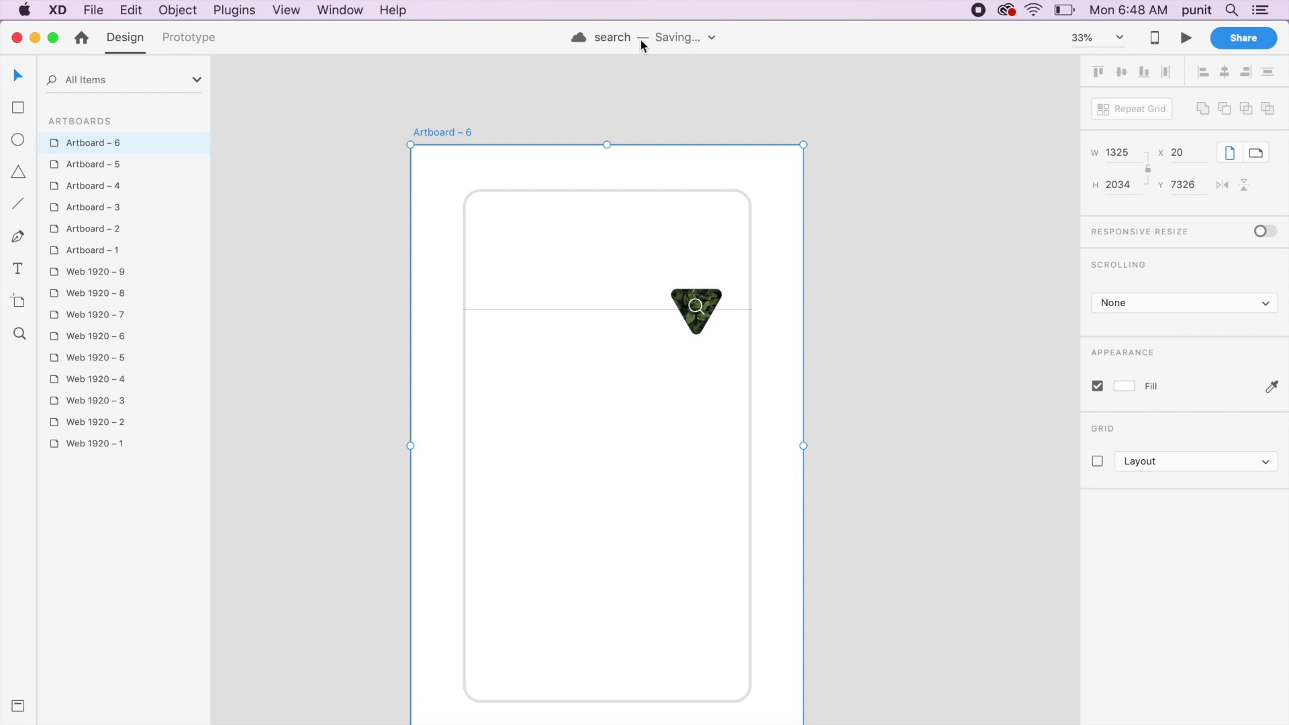
key("super+d")
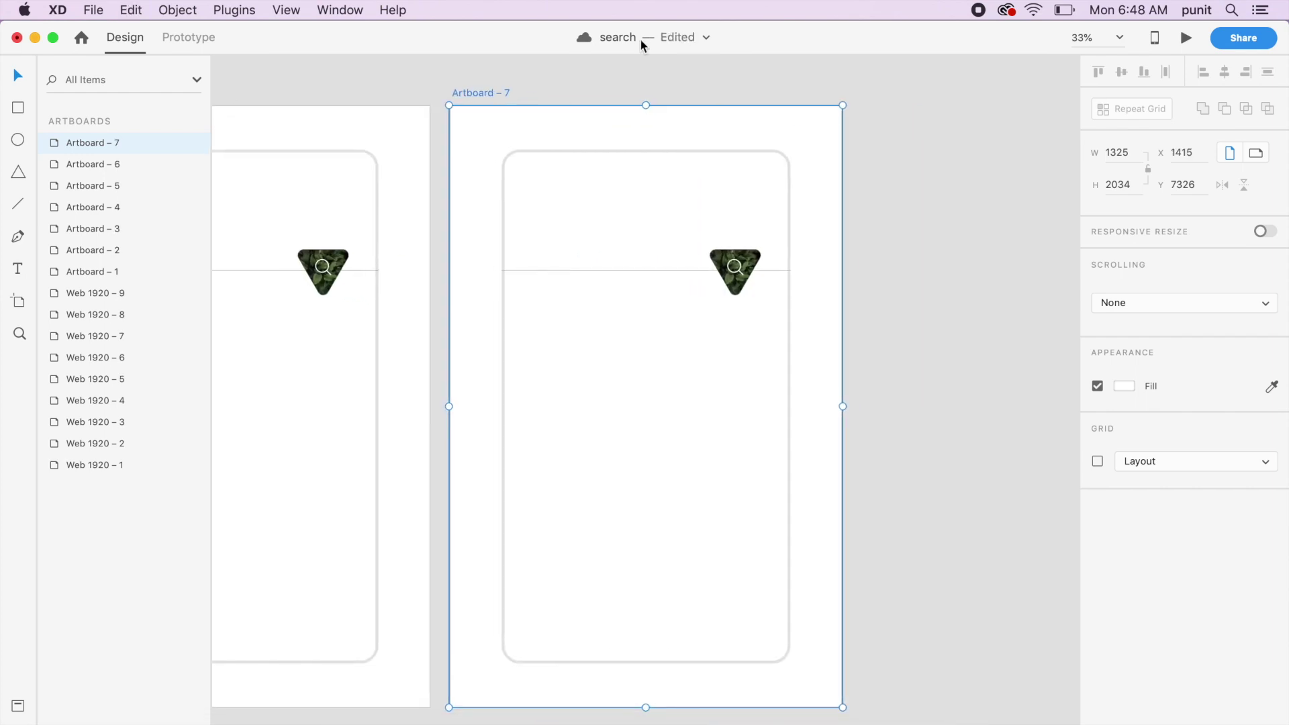
key("super+equal")
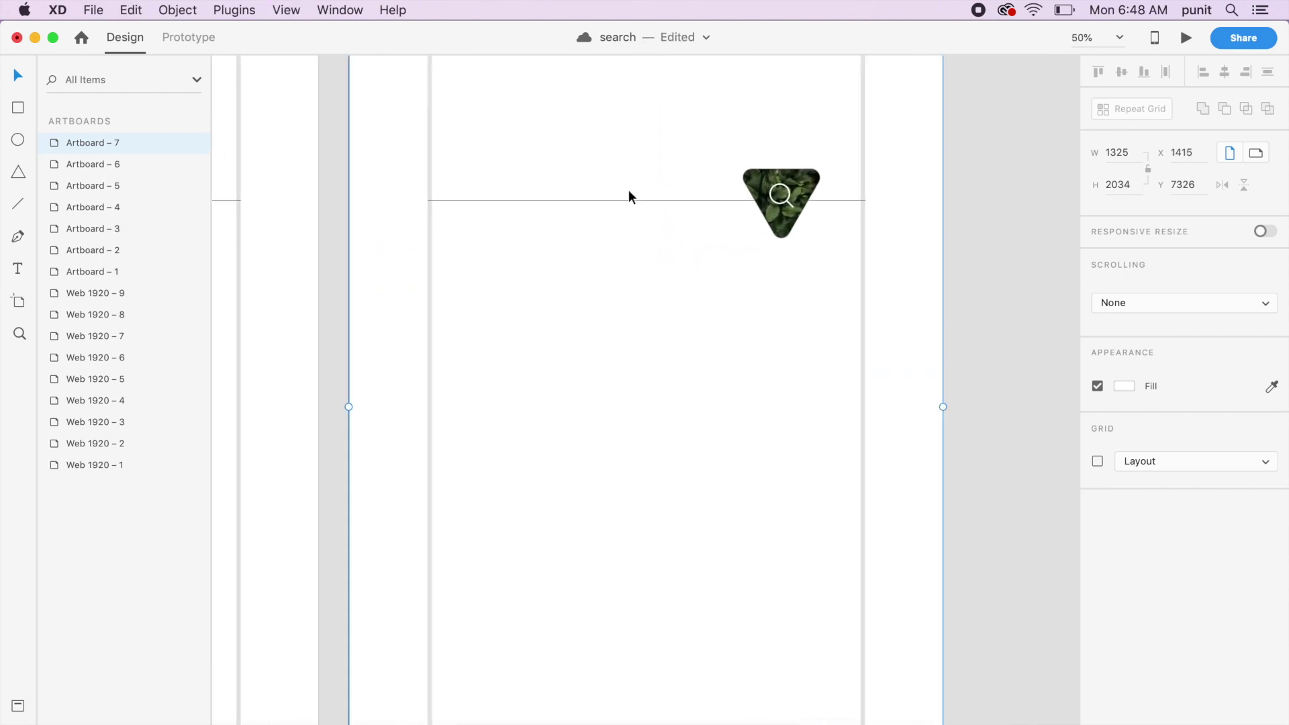
key("super+minus")
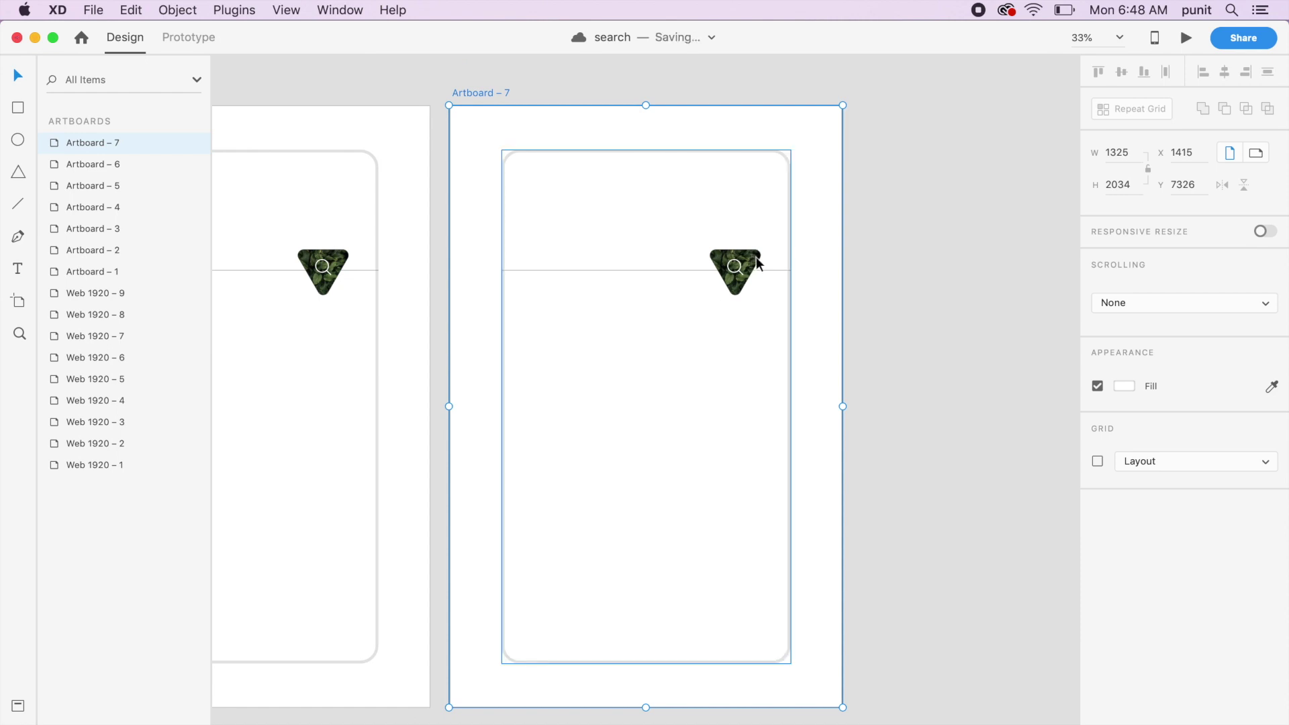
Inside Artboard – 7's mask group, set the leaf-filled triangle's corner count to 50 to make it nearly circular.
left_click(756, 262)
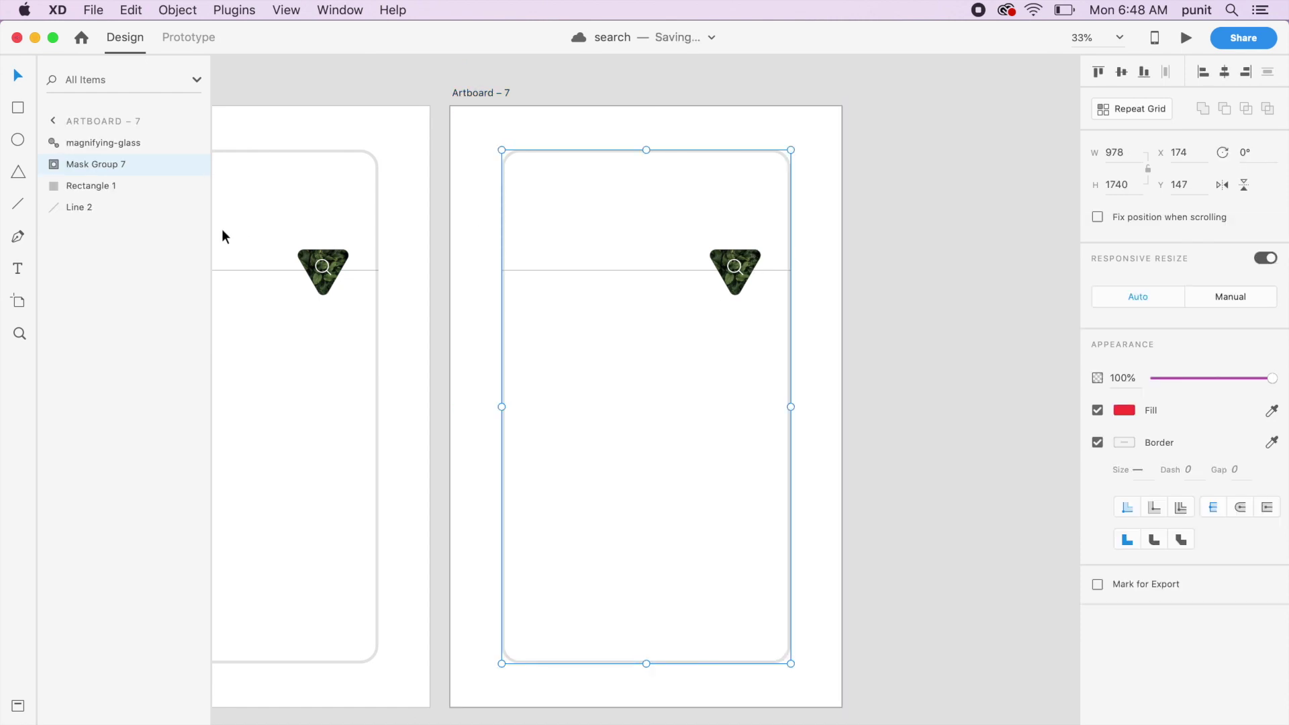
left_click(55, 164)
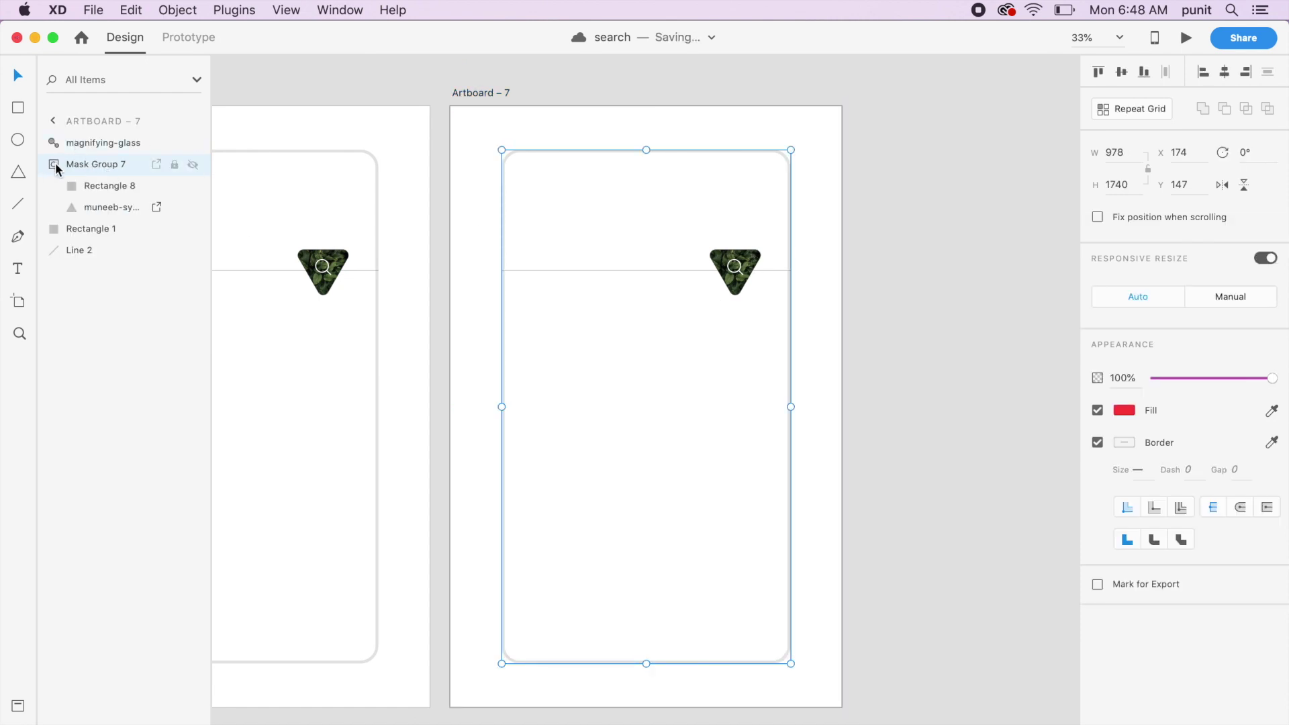
left_click(71, 211)
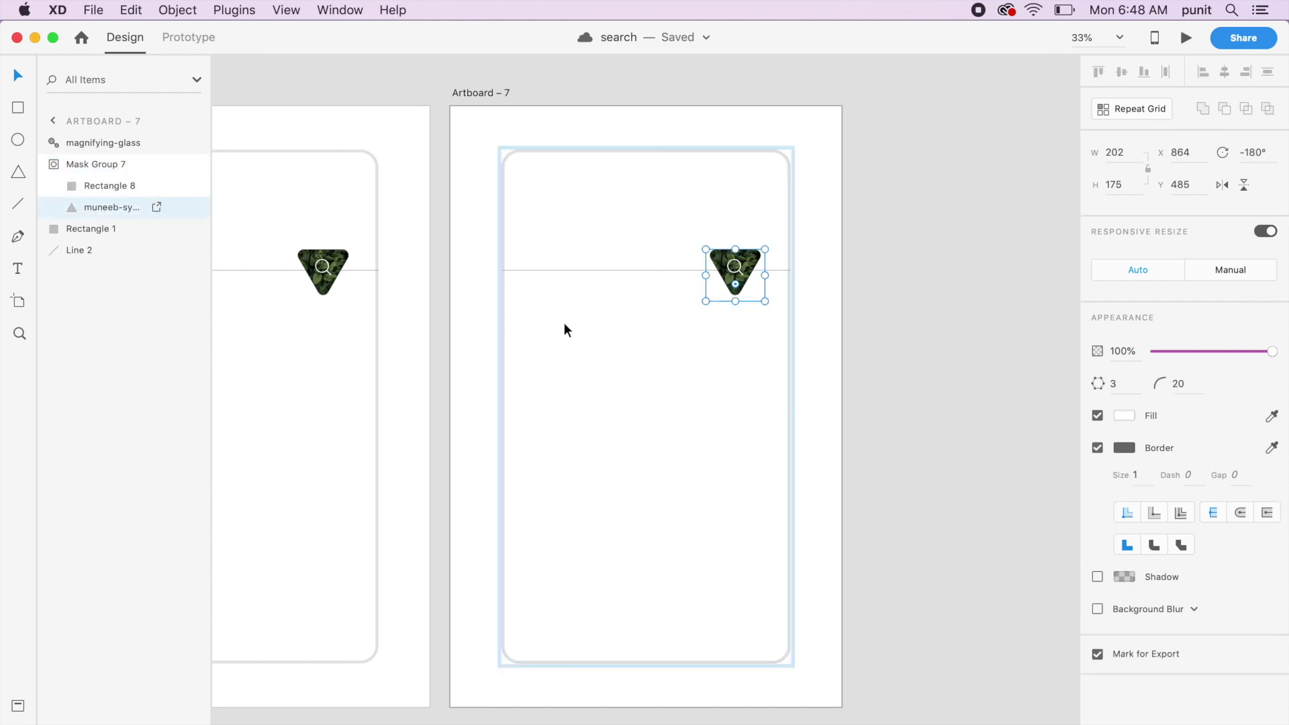
left_click(73, 190)
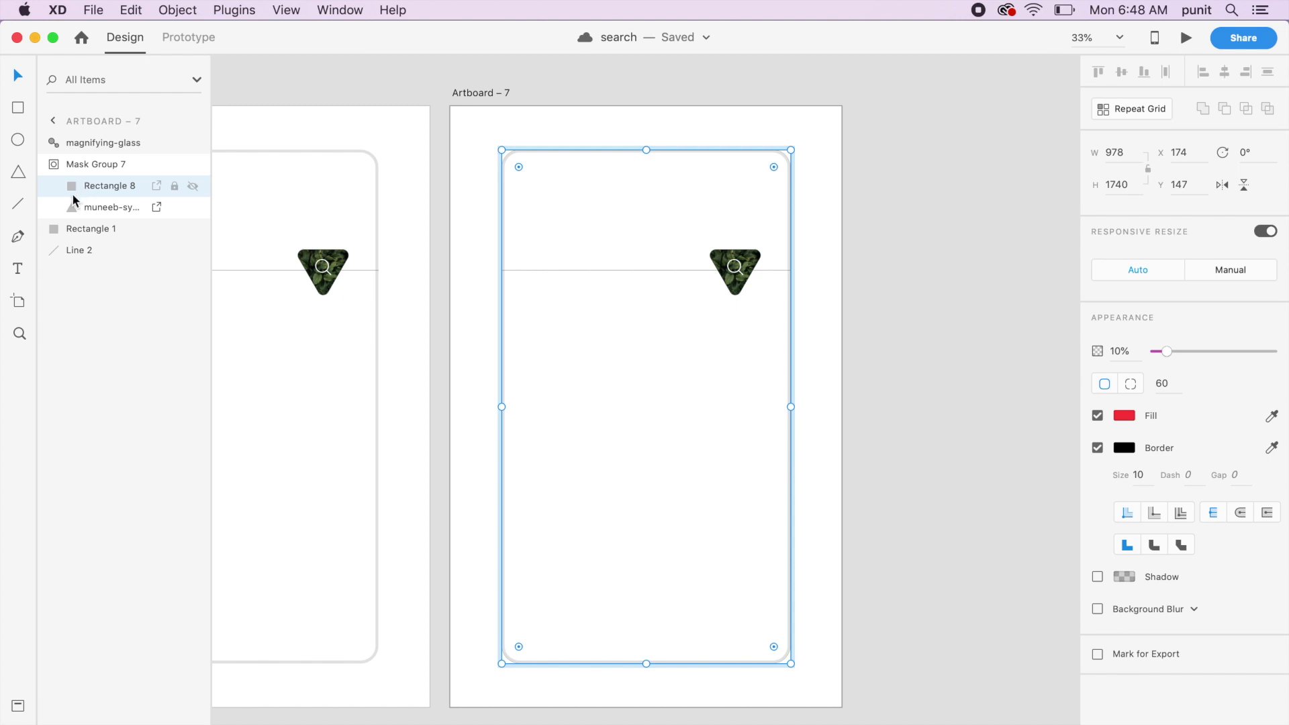
left_click(70, 206)
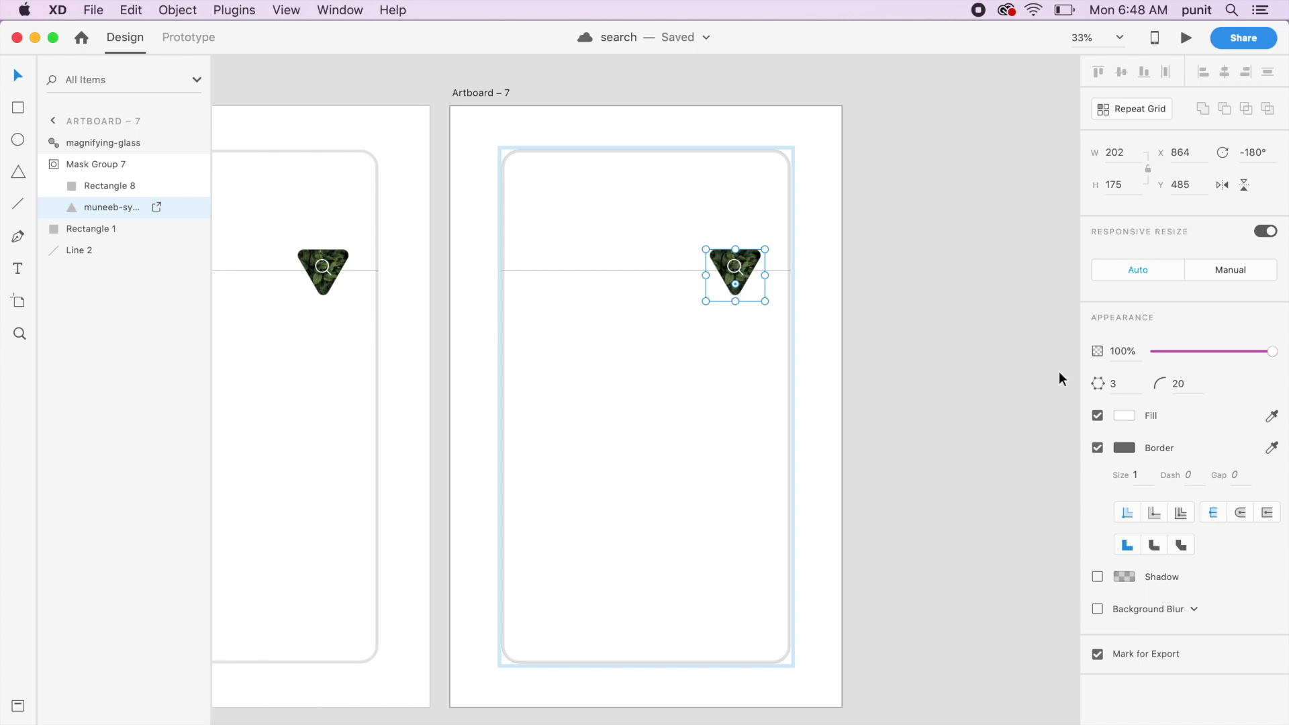
left_click(1124, 387)
type("50")
key("Return")
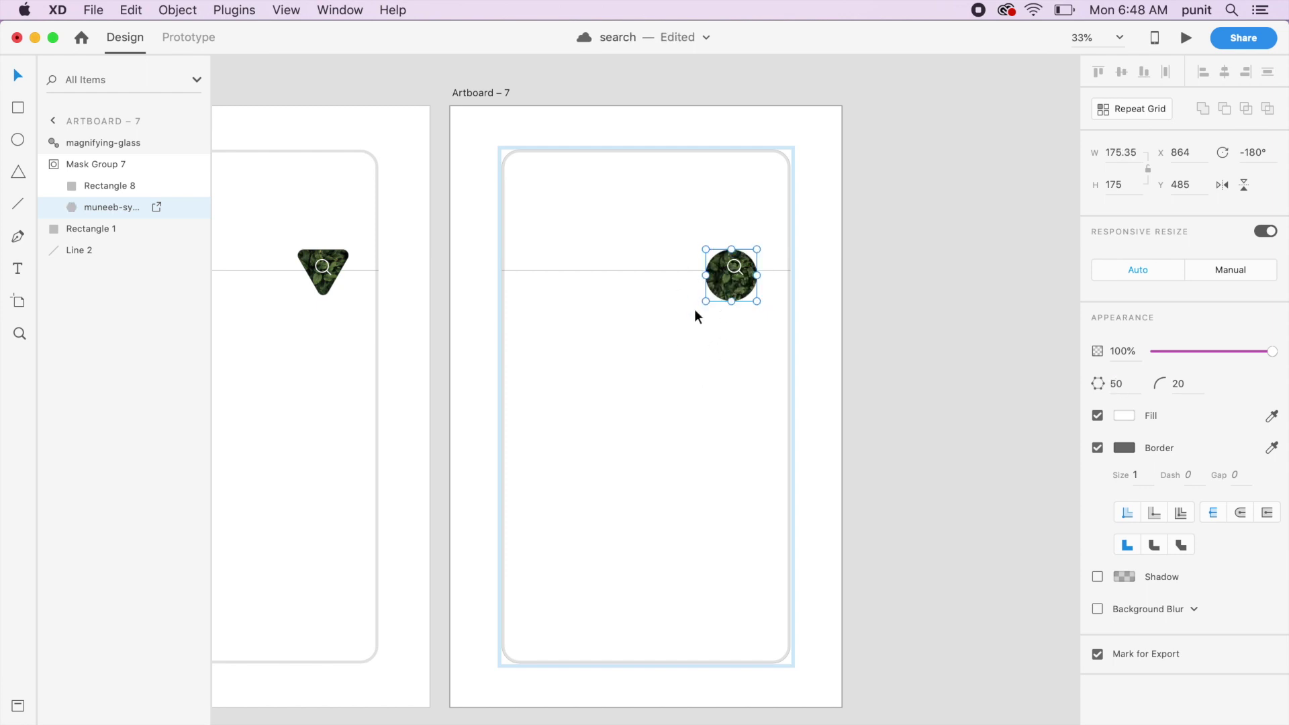
Enlarge the leaf-filled shape to about 1875 by 2150 and rotate it to -157° so it covers the whole rounded frame.
left_click_drag(731, 301, 679, 577)
left_click_drag(706, 412, 568, 446)
left_click_drag(662, 576, 602, 692)
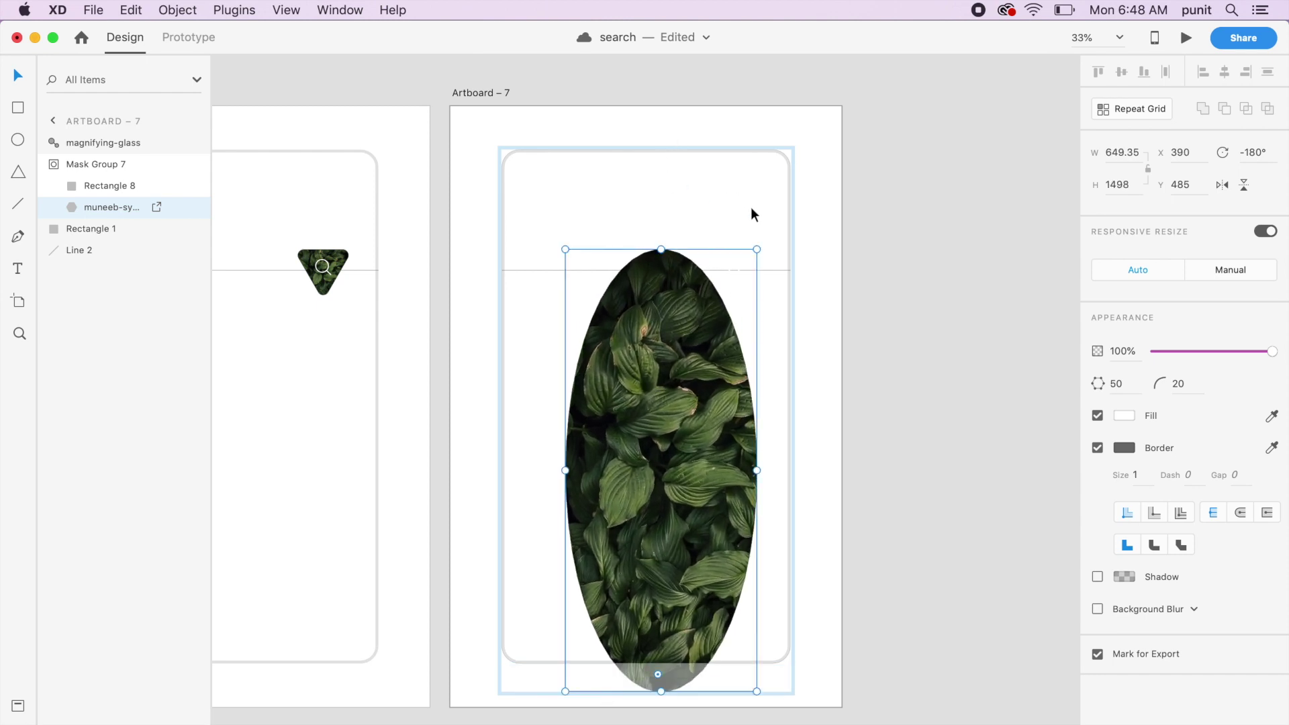
left_click_drag(764, 247, 855, 297)
left_click_drag(575, 434, 489, 398)
left_click_drag(749, 508, 876, 562)
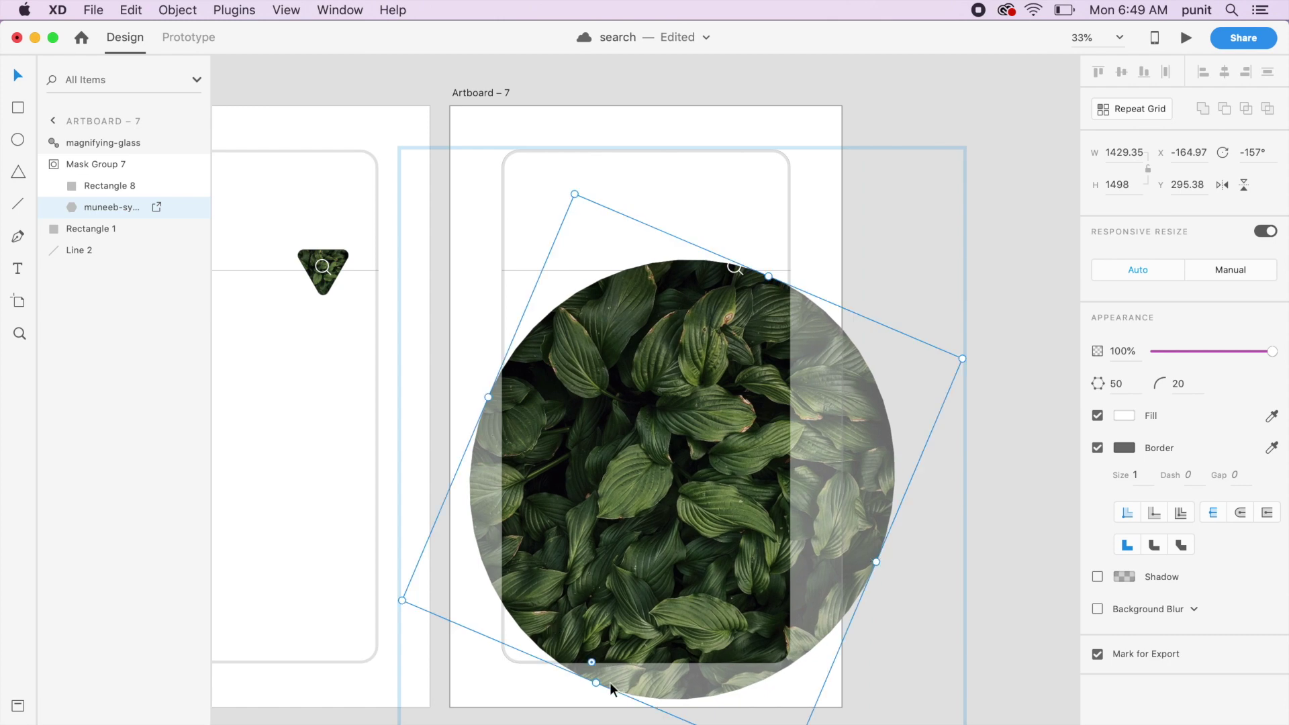
left_click_drag(596, 683, 525, 710)
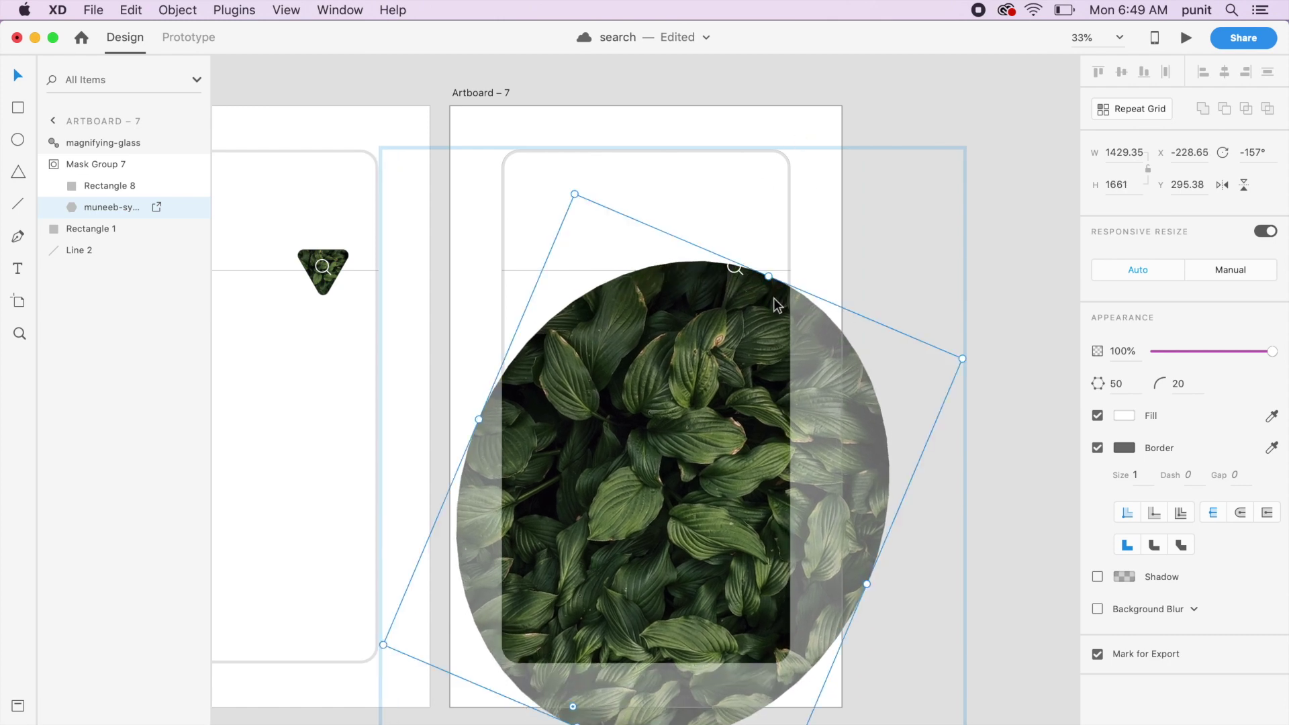
left_click_drag(769, 276, 836, 148)
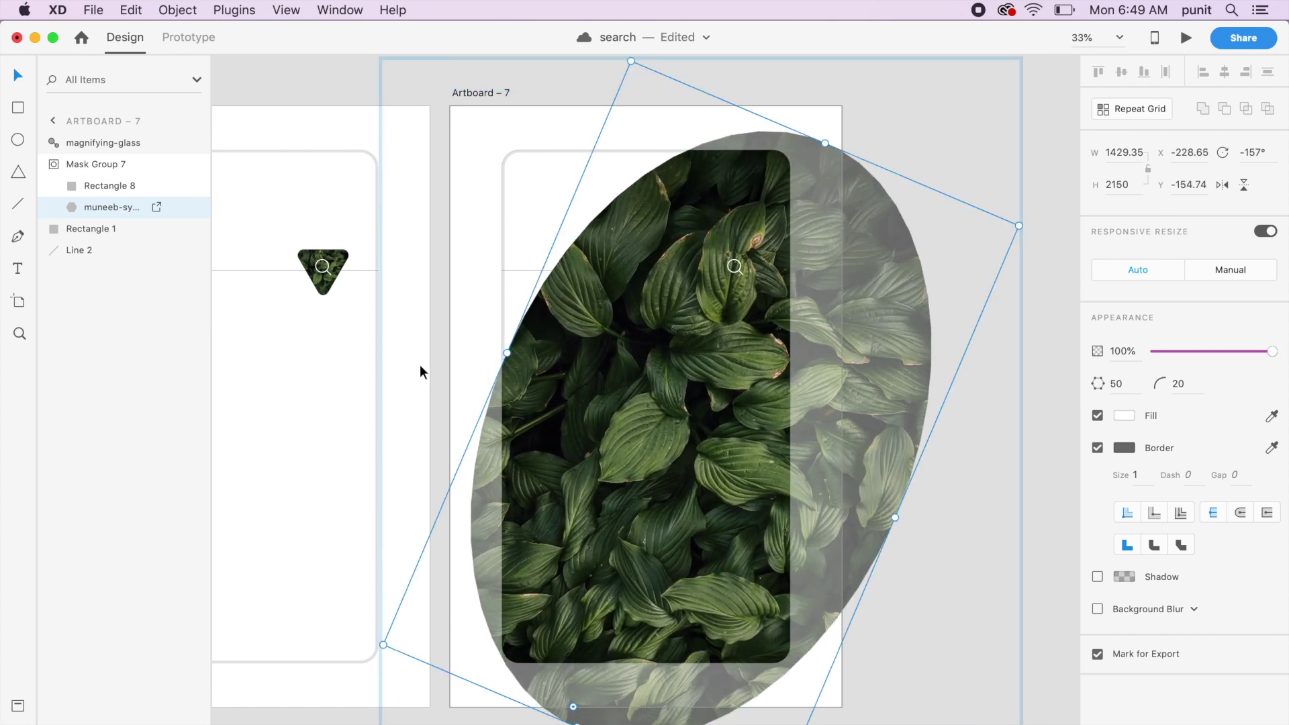
left_click_drag(508, 354, 423, 213)
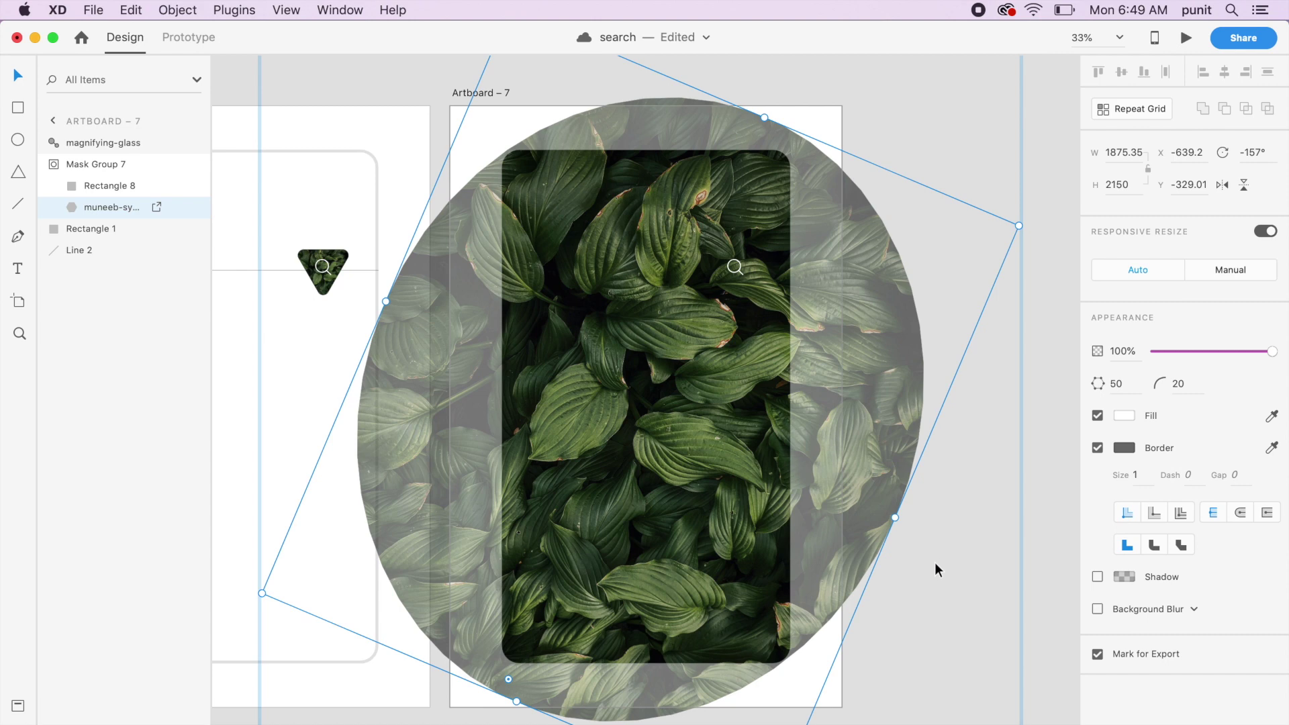
left_click(1039, 495)
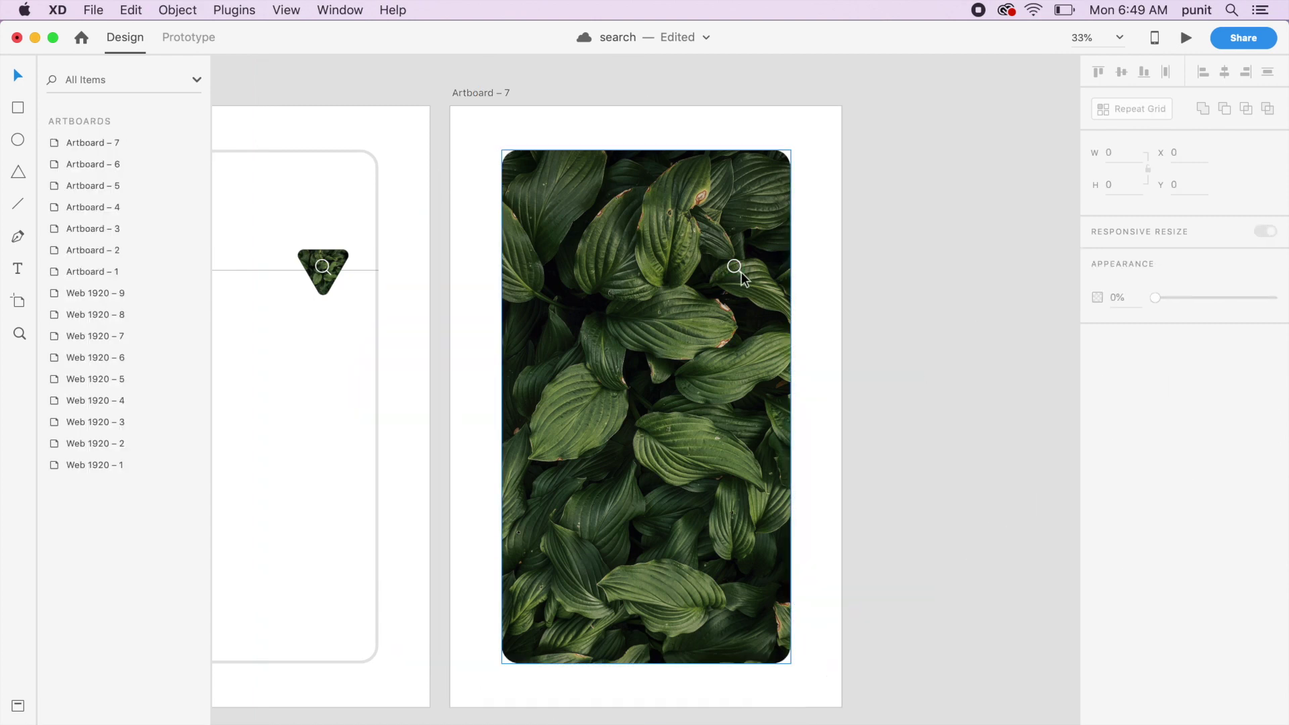
Move Artboard – 7's magnifying glass up to Y about 328 and draw a horizontal line about 703 wide just below it.
left_click_drag(740, 272, 741, 215)
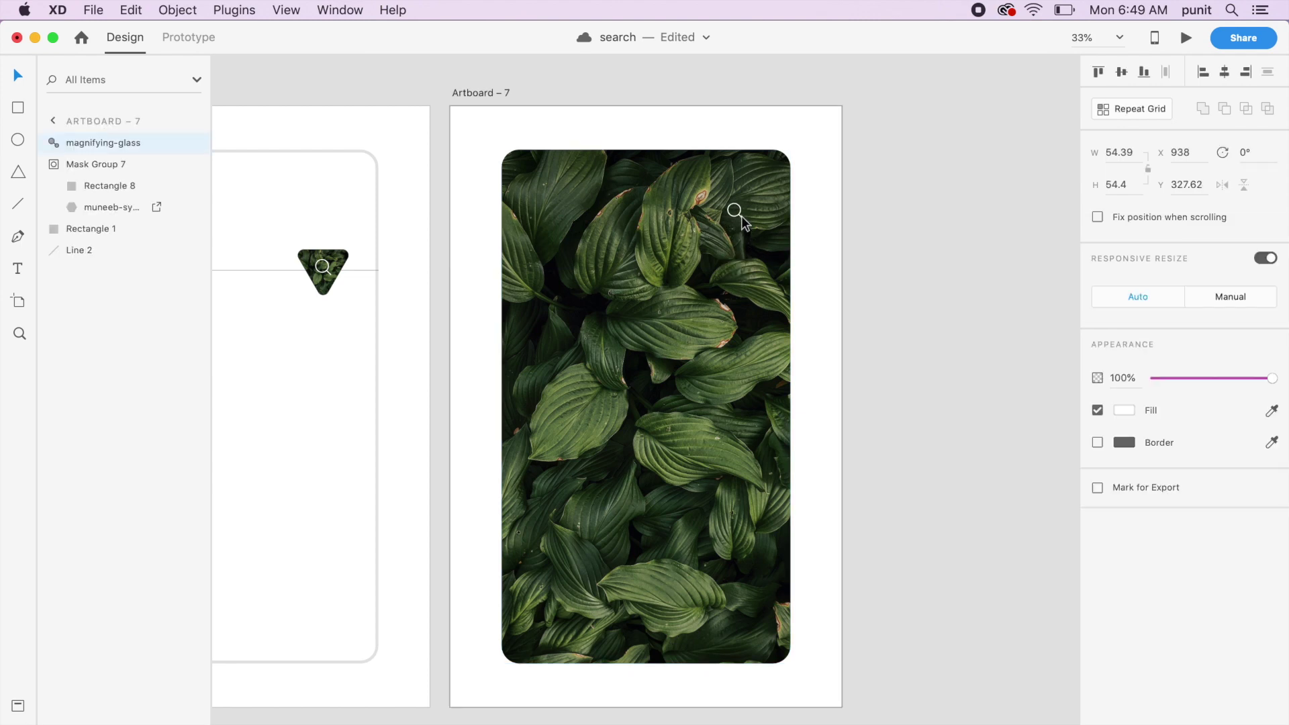
key("l")
left_click_drag(743, 218, 527, 218)
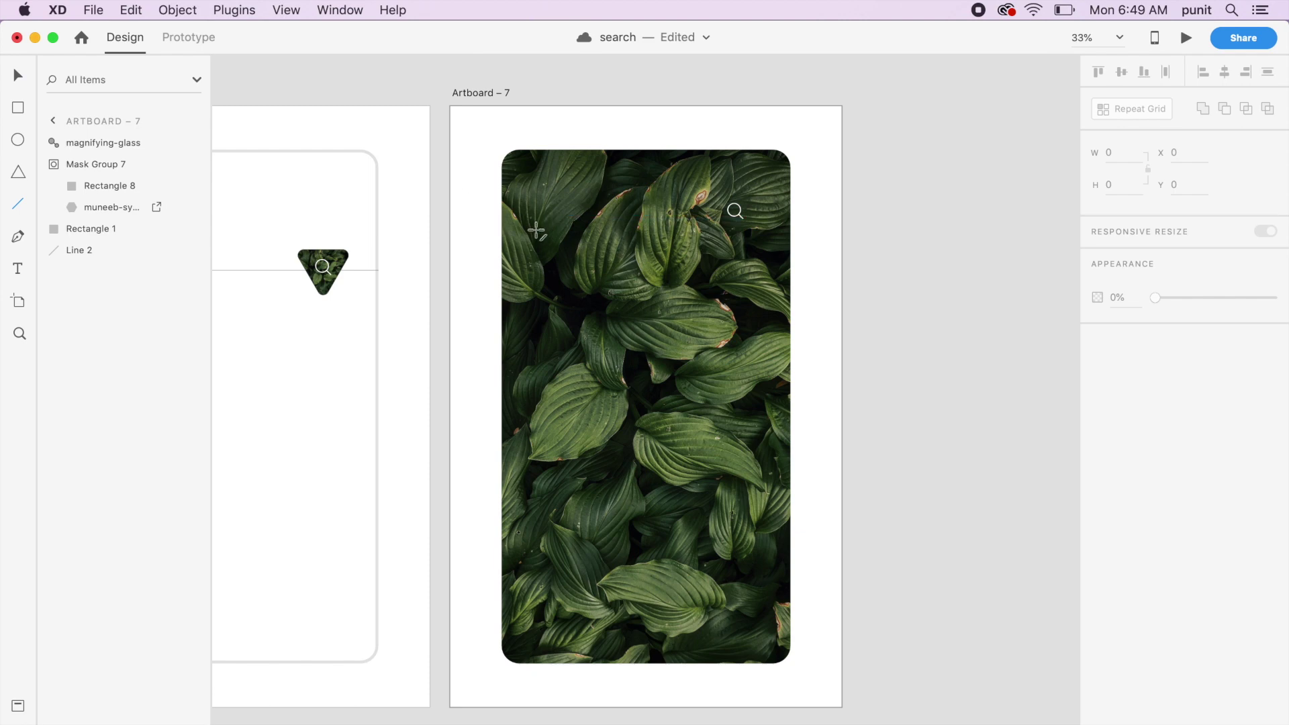
left_click_drag(742, 206, 748, 243)
key("Escape")
key("v")
left_click(683, 228)
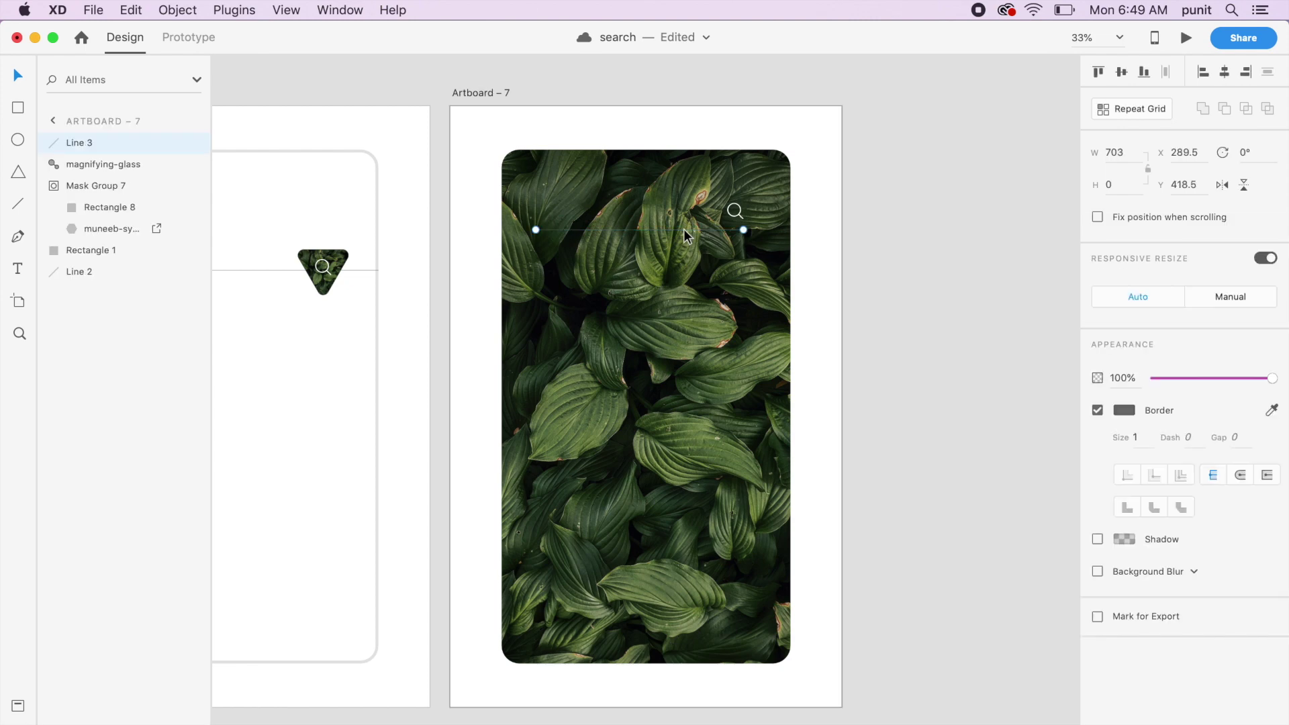
Nudge the new search line 8 px to the right and change its border color to white.
key("Right")
key("Right")
key("Right")
key("Right")
key("Right")
key("Right")
key("Right")
key("Right")
left_click(1125, 410)
left_click_drag(985, 356, 851, 258)
left_click(851, 254)
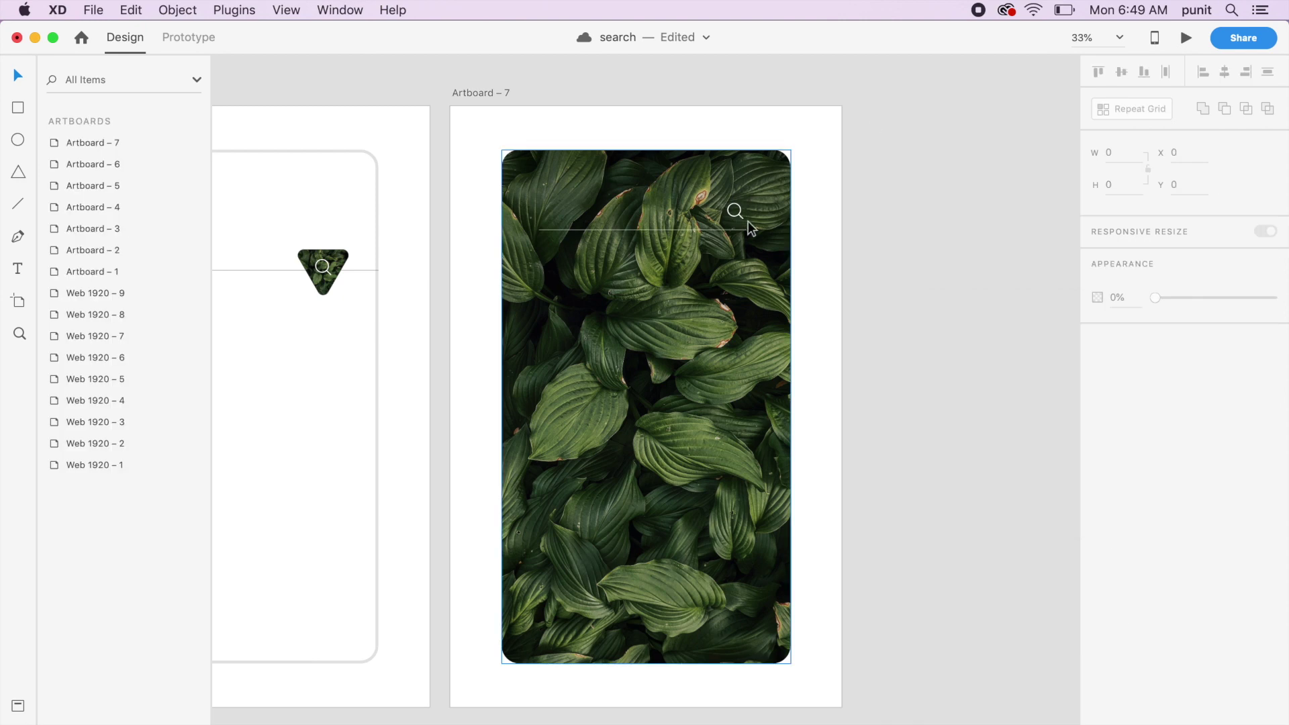
In Prototype mode, link Artboard – 6's masked triangle to Artboard – 7 with Tap, Auto-Animate, Ease Out and 0.4 s duration.
scroll(973, 289, "left", 10)
scroll(974, 289, "down", 2)
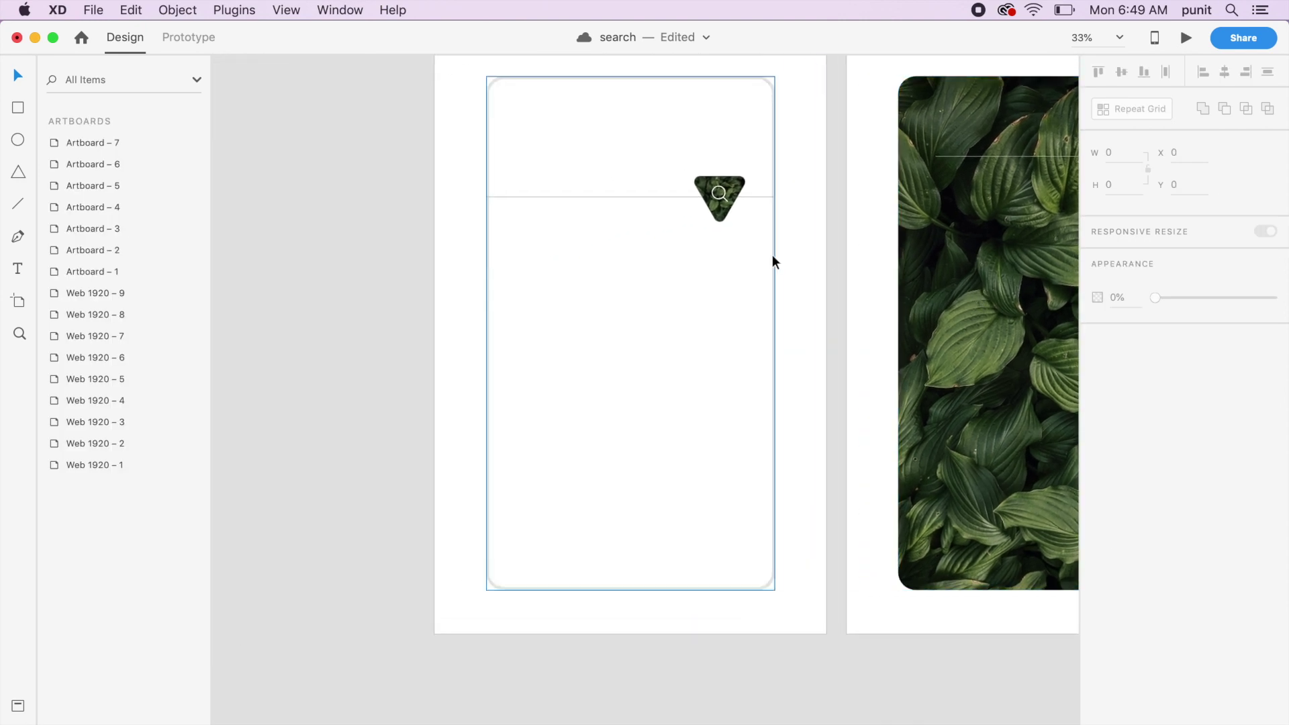
key("super+minus")
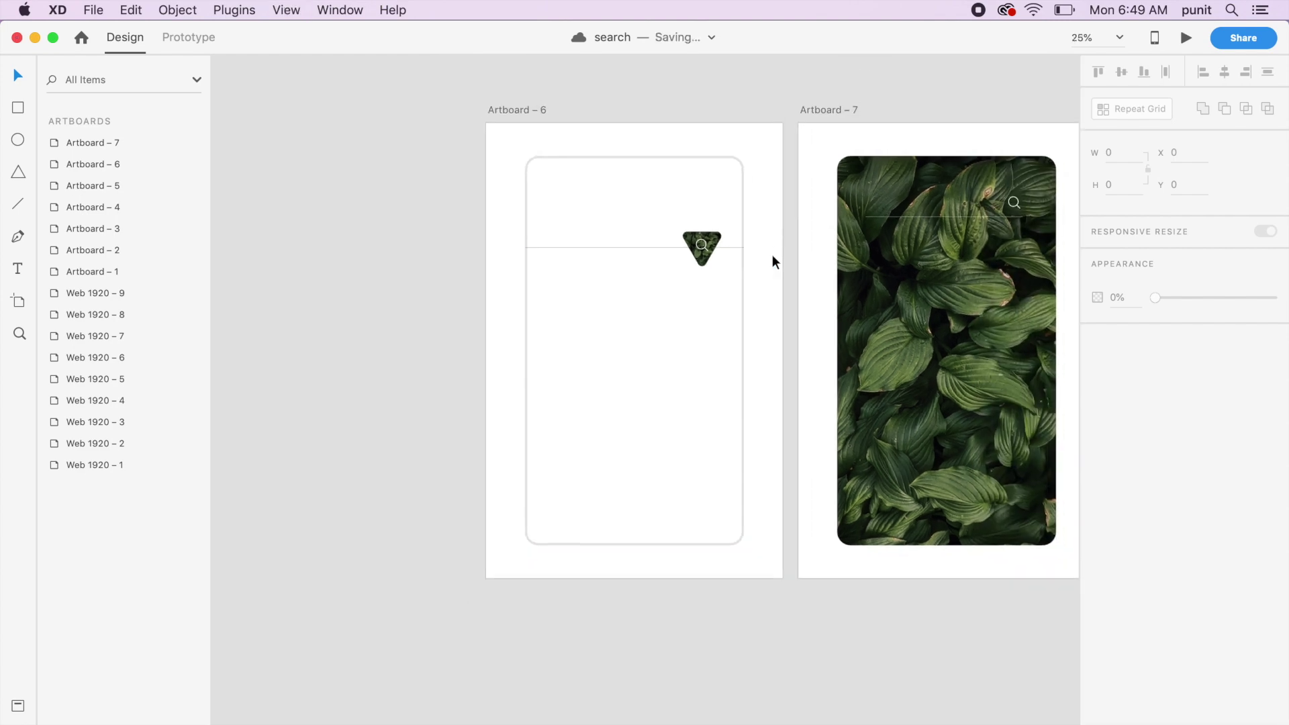
left_click(191, 37)
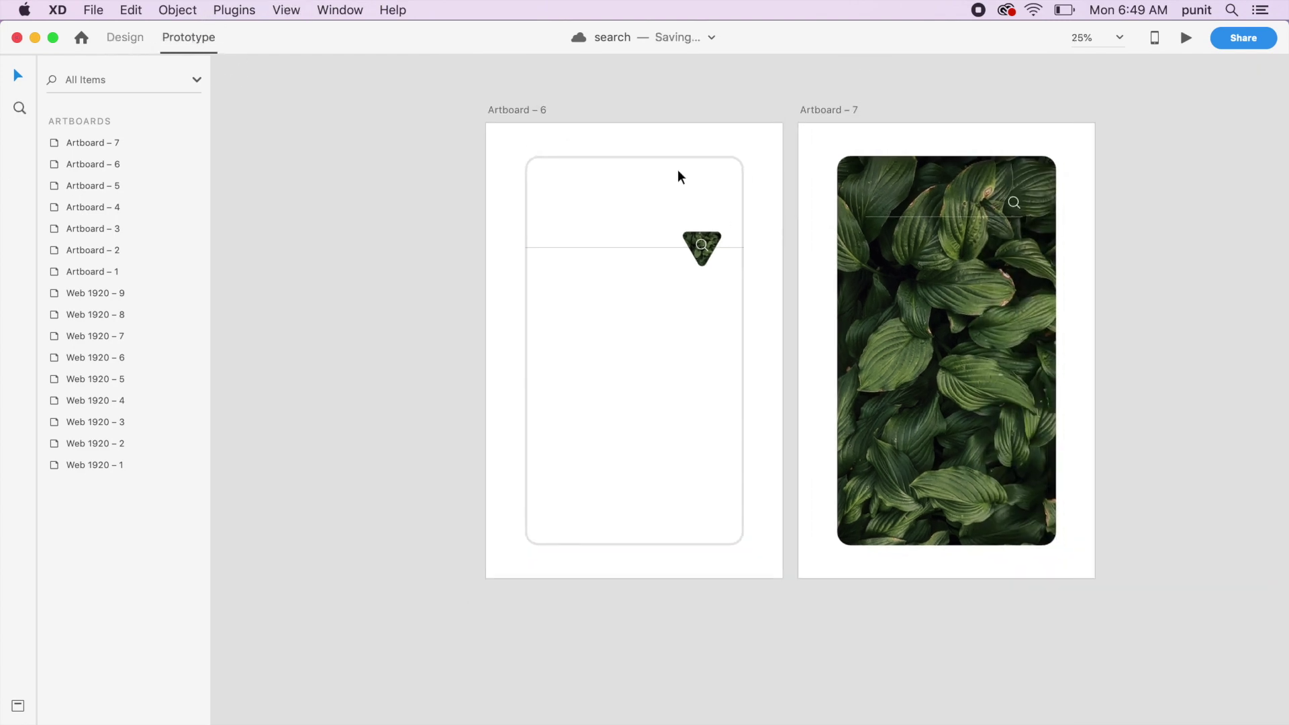
left_click(716, 244)
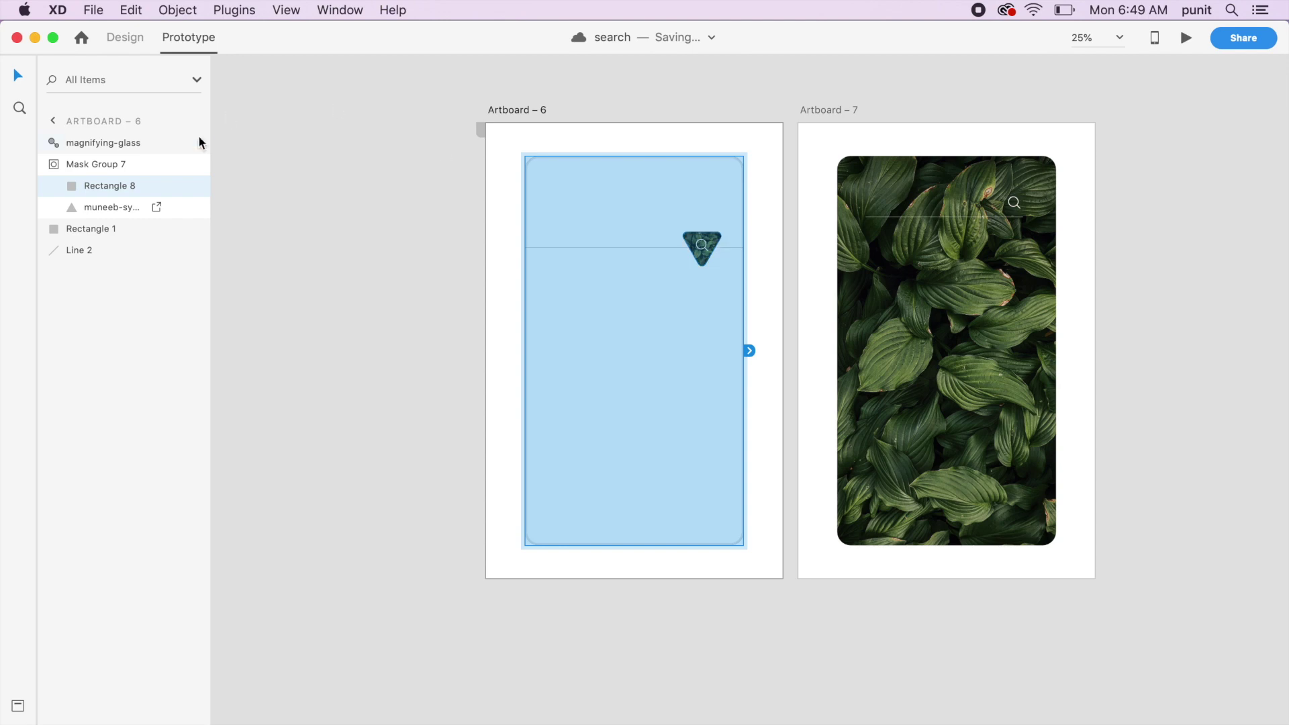
left_click(112, 207)
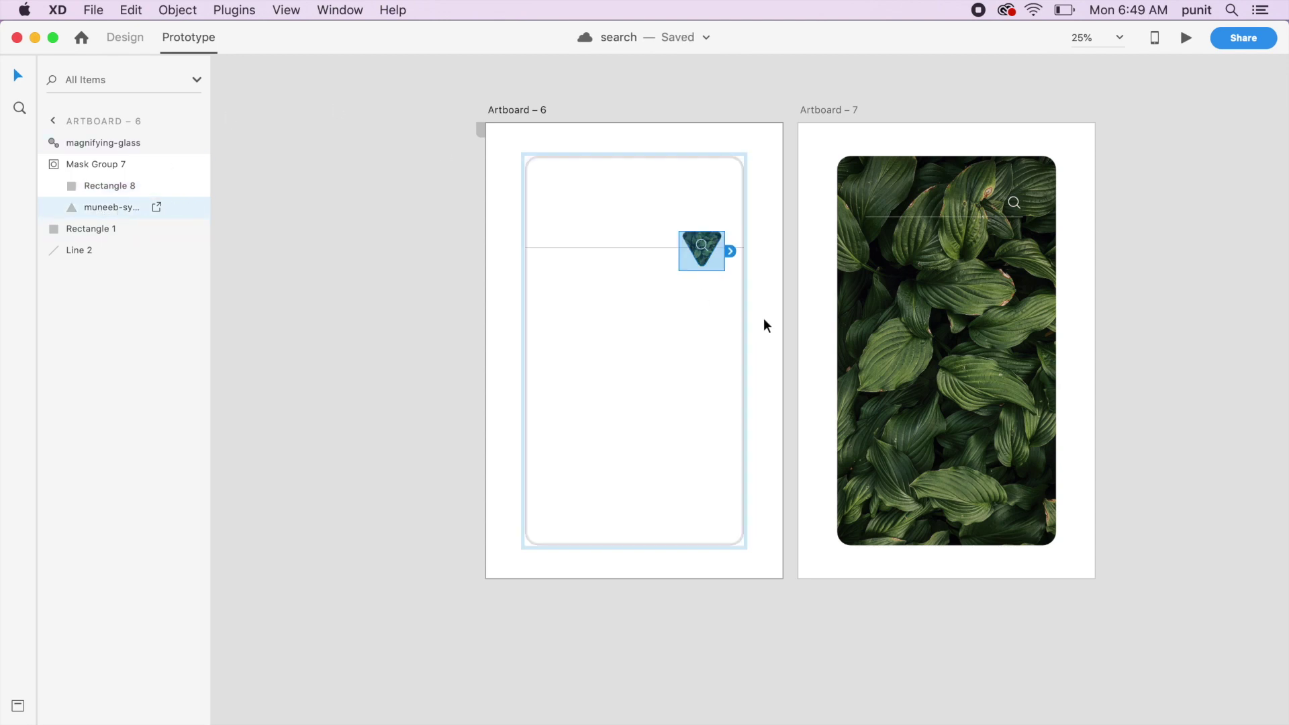
left_click_drag(732, 252, 901, 263)
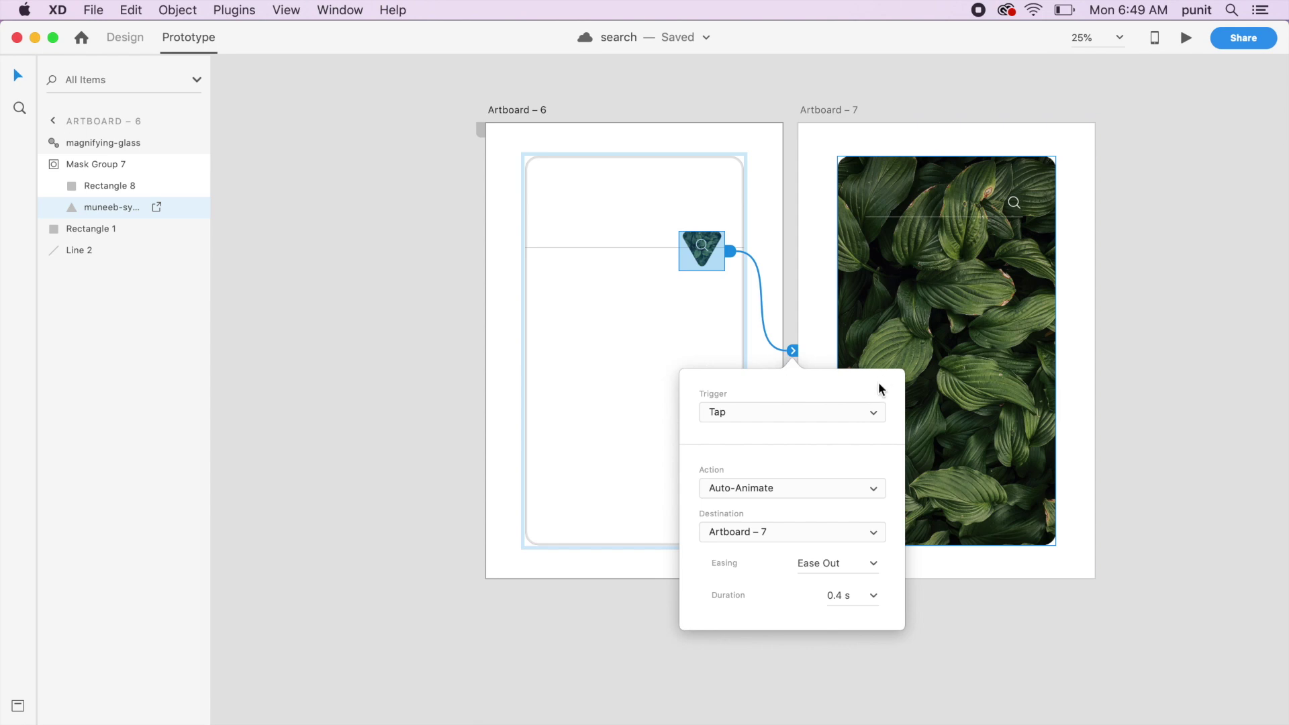
left_click(868, 488)
left_click(867, 489)
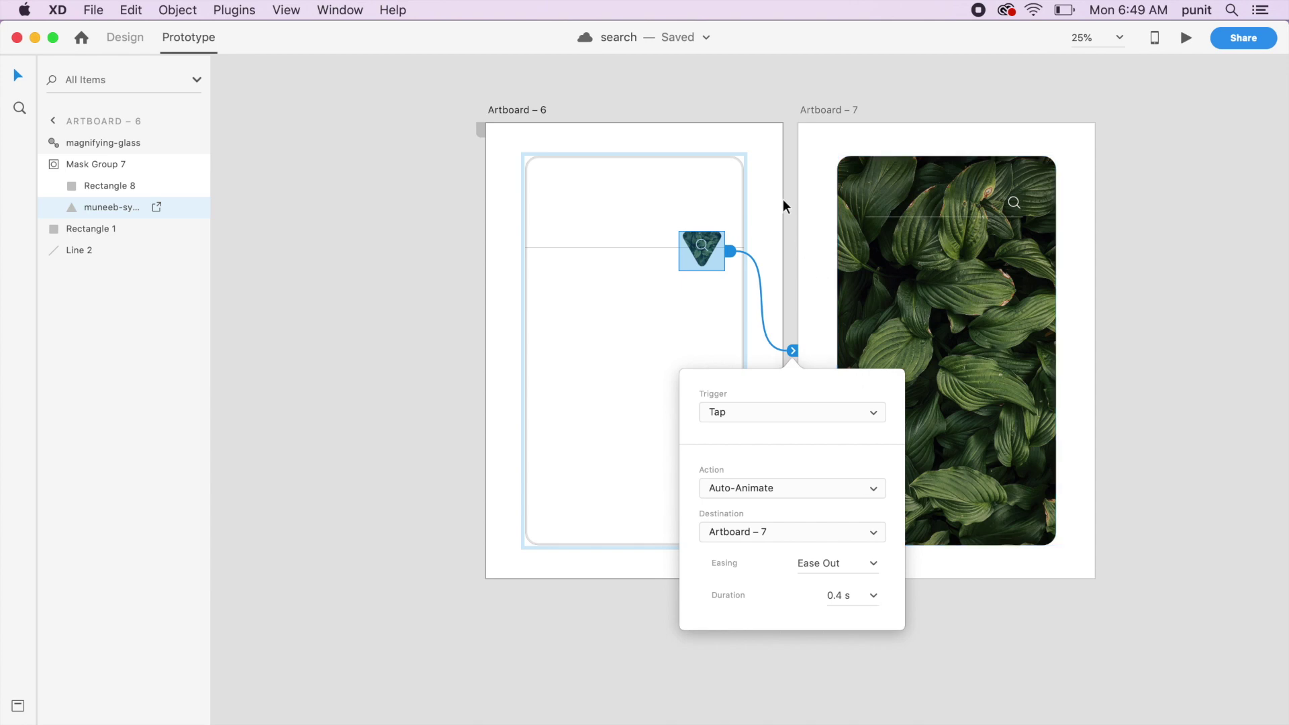
left_click(757, 180)
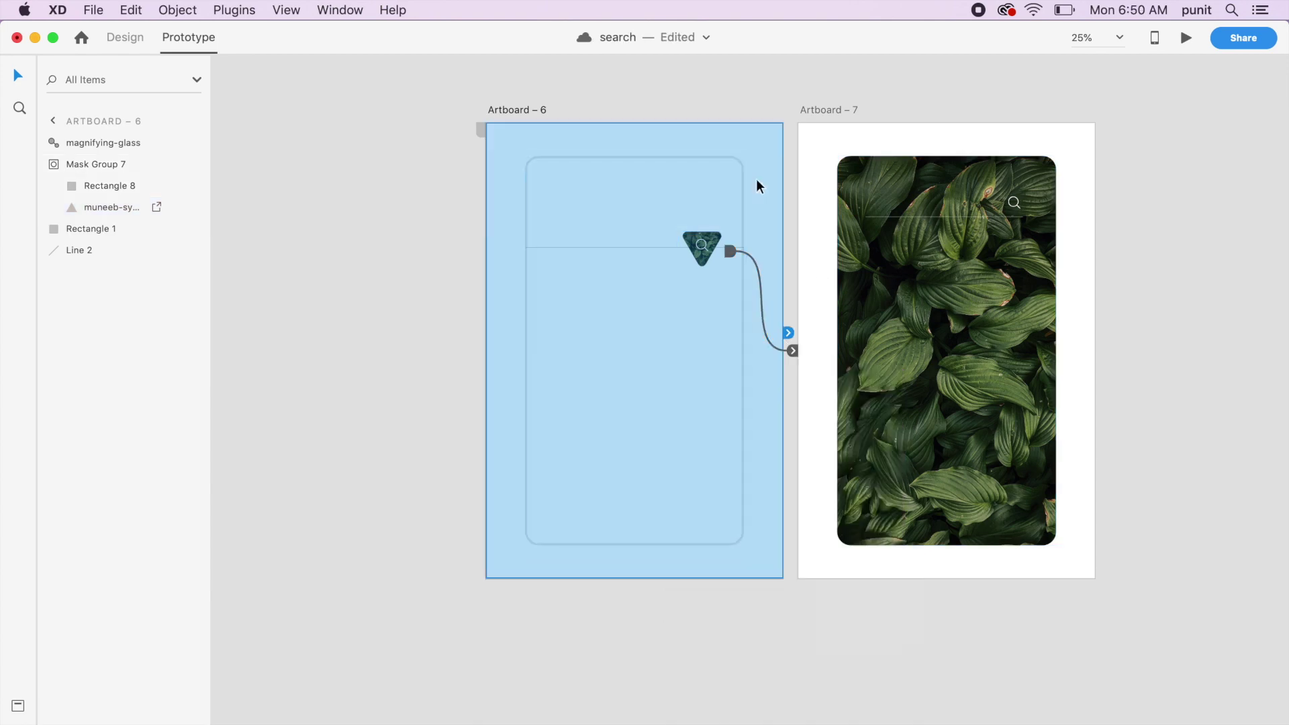
Preview Artboard – 6 and play the triangle's tap transition twice, restarting the preview in between.
left_click(1187, 37)
left_click_drag(569, 35, 688, 20)
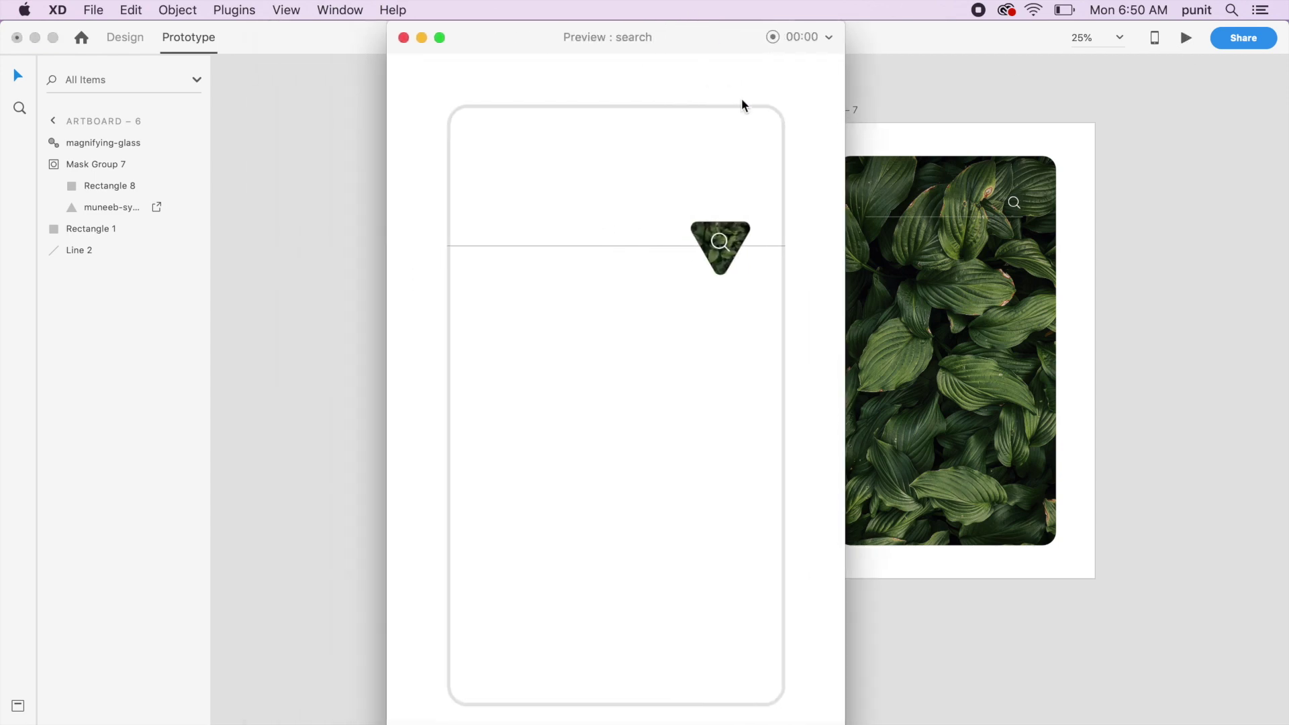
left_click(738, 247)
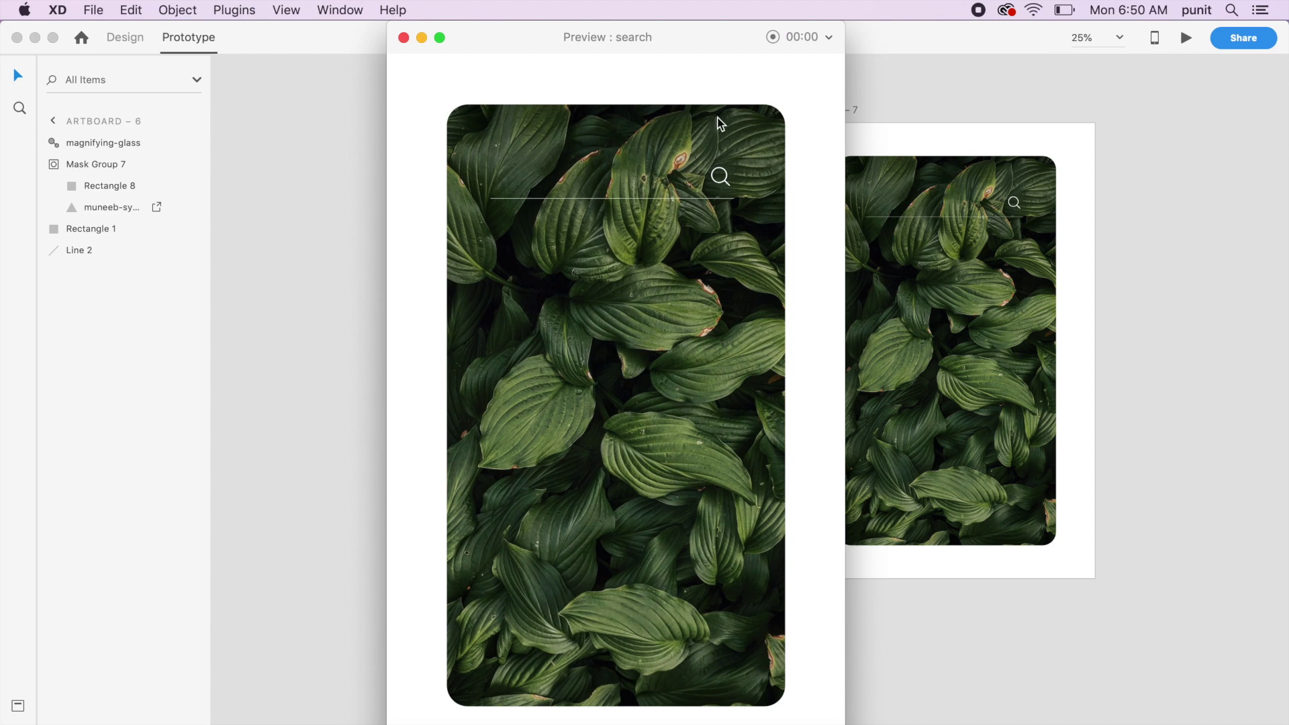
left_click(404, 37)
left_click(1185, 39)
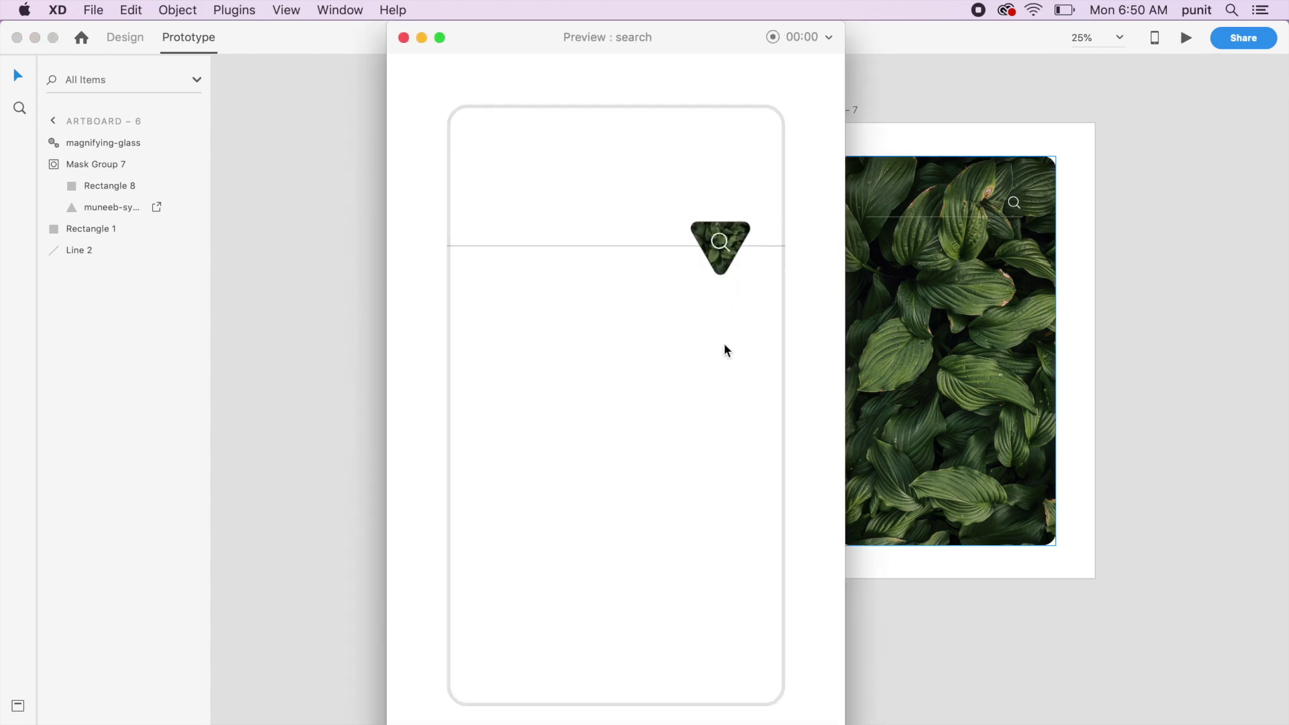
left_click(740, 241)
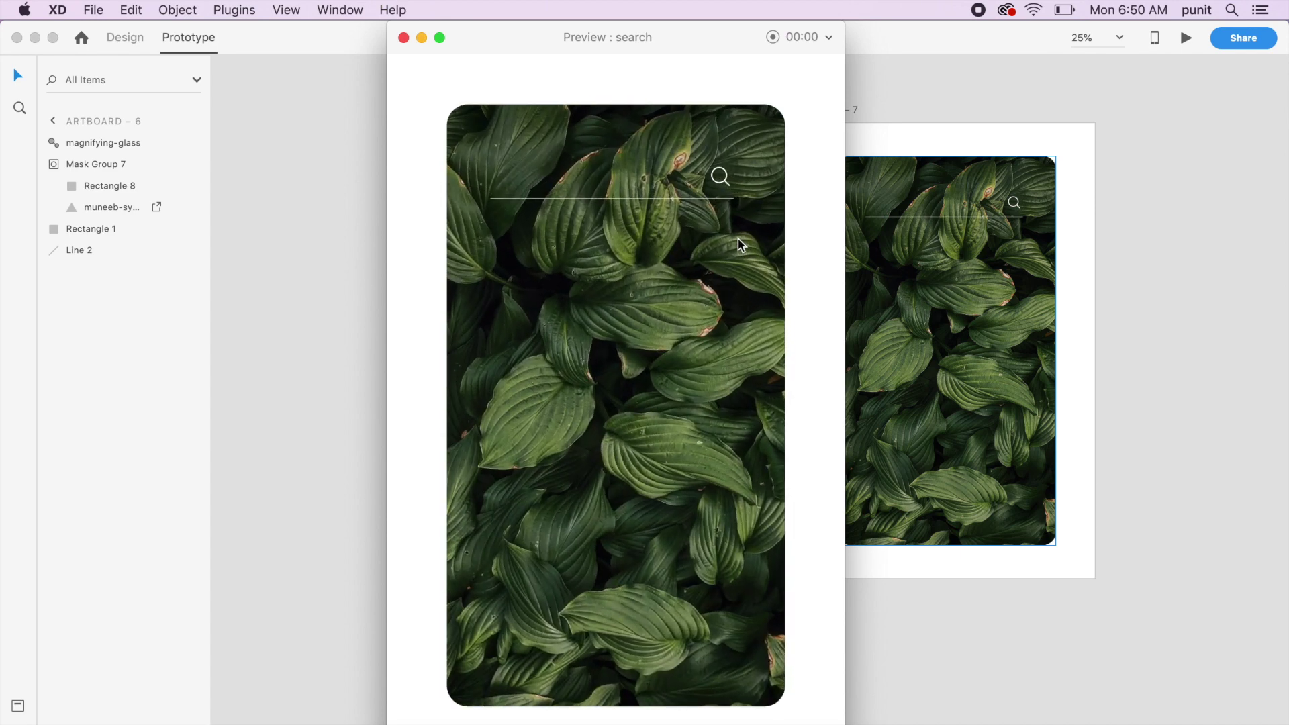
Close the preview, select Artboard – 6 and return to Design mode.
left_click(403, 38)
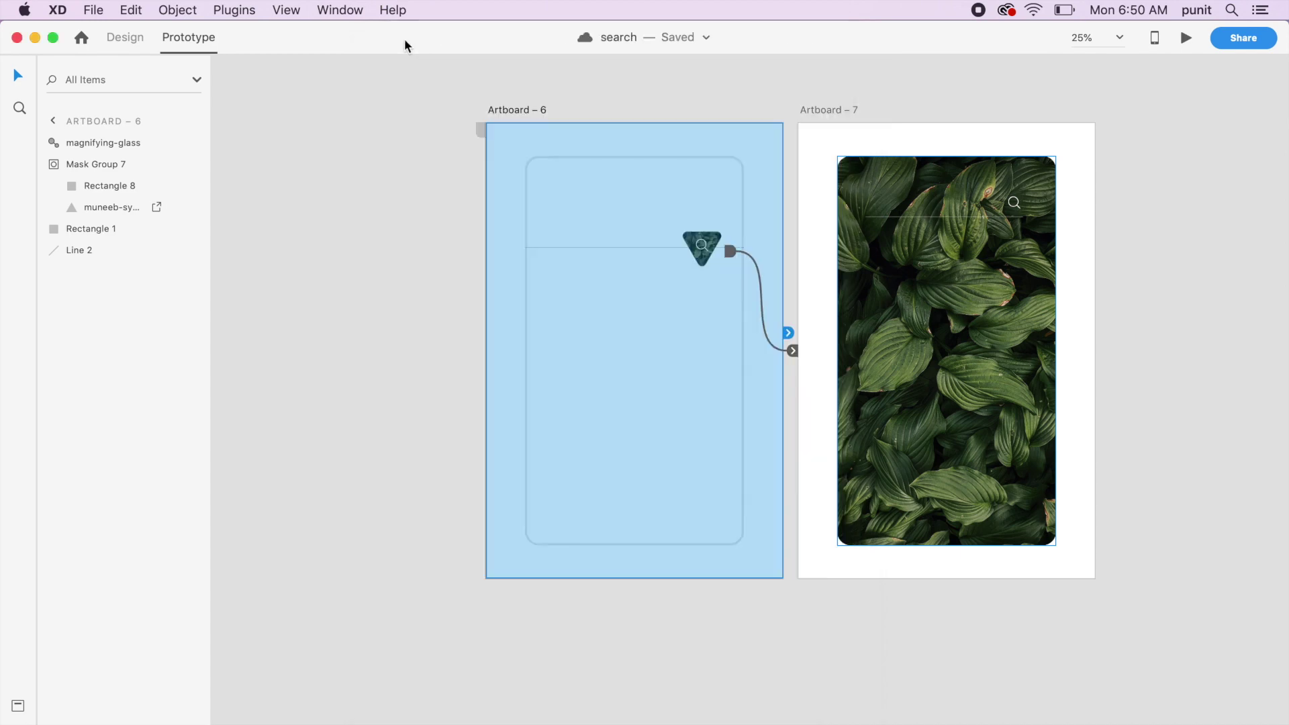
left_click(438, 309)
scroll(438, 309, "down", 10)
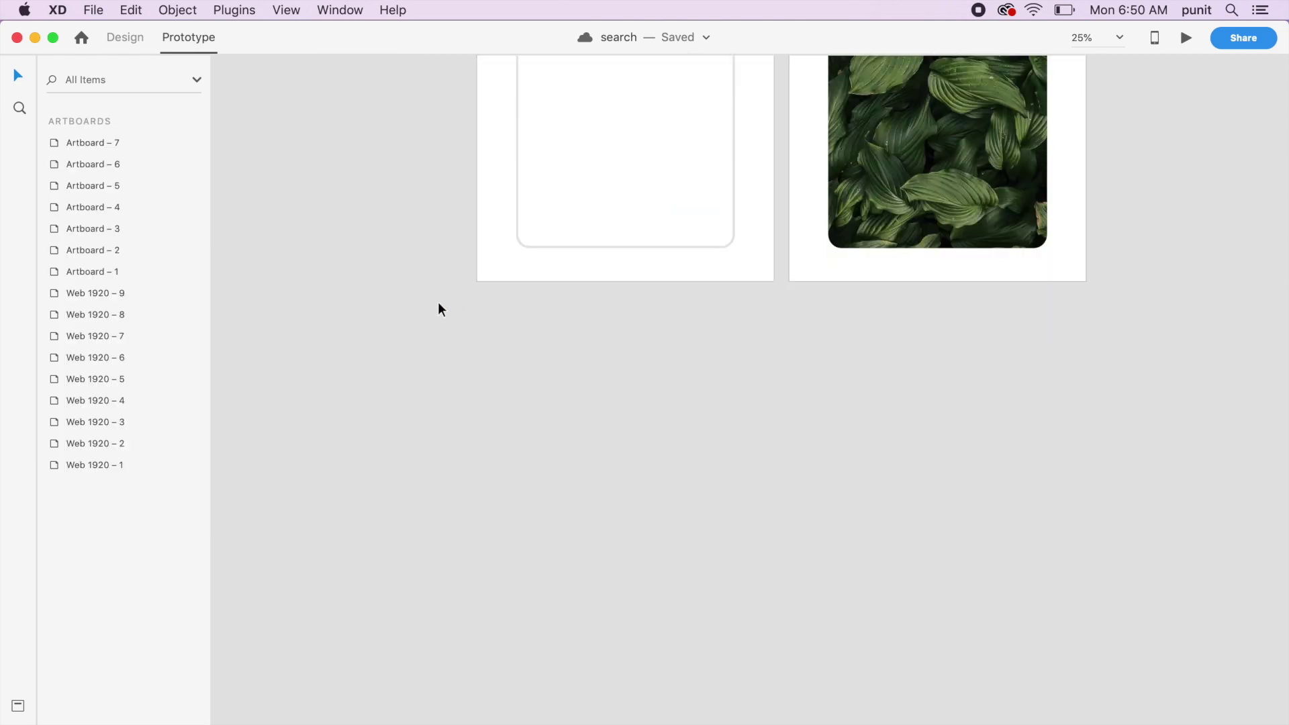
scroll(438, 309, "up", 7)
scroll(438, 308, "up", 5)
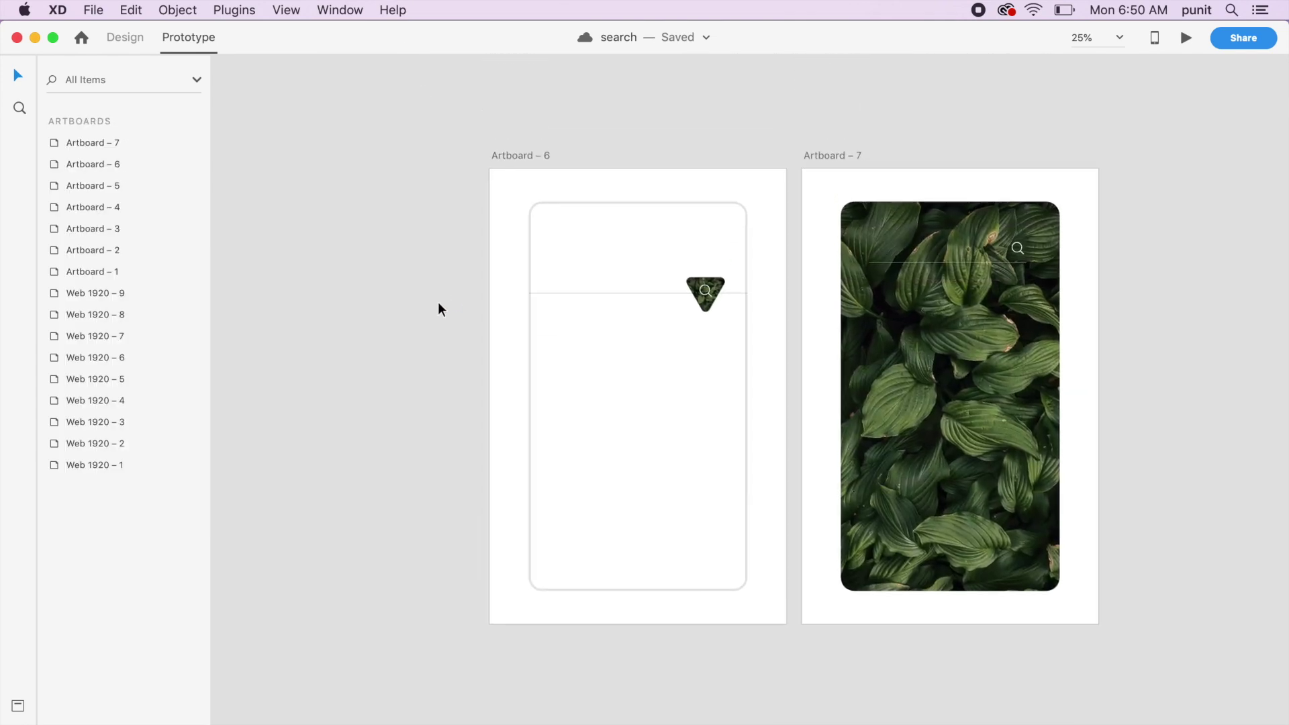
left_click(521, 189)
key("super+minus")
key("super+minus")
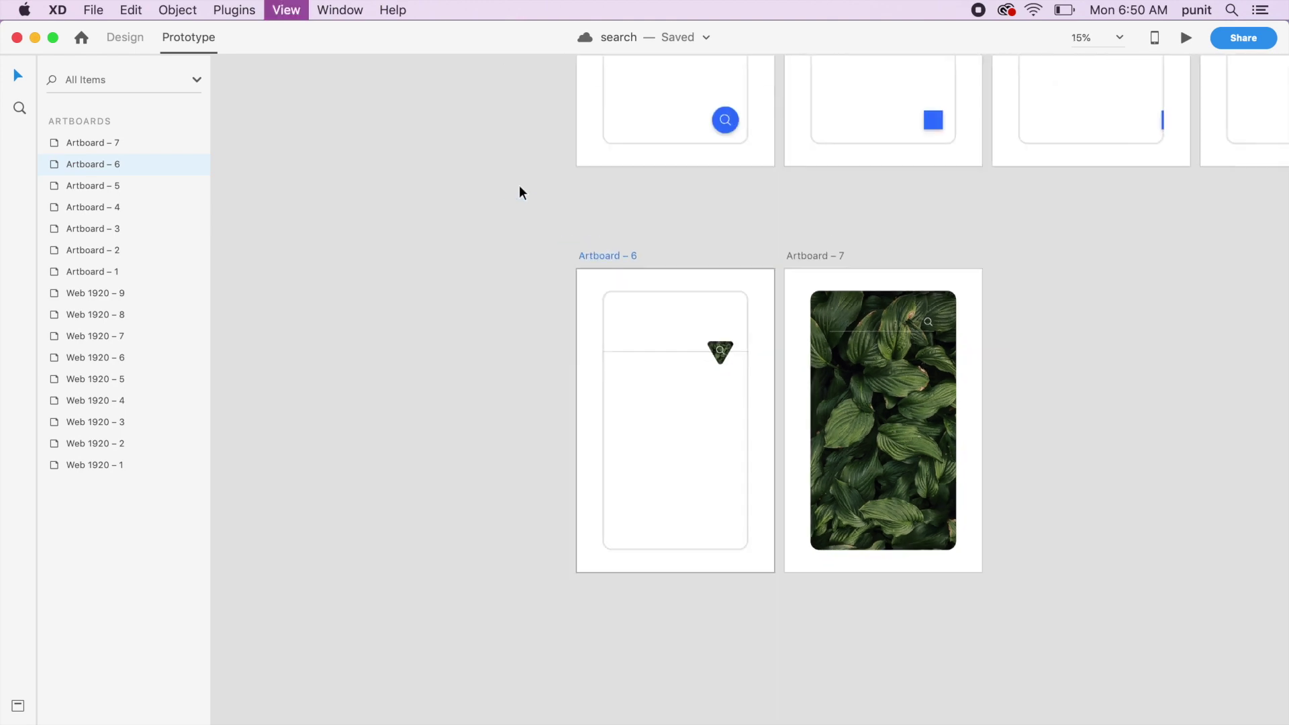
left_click(134, 38)
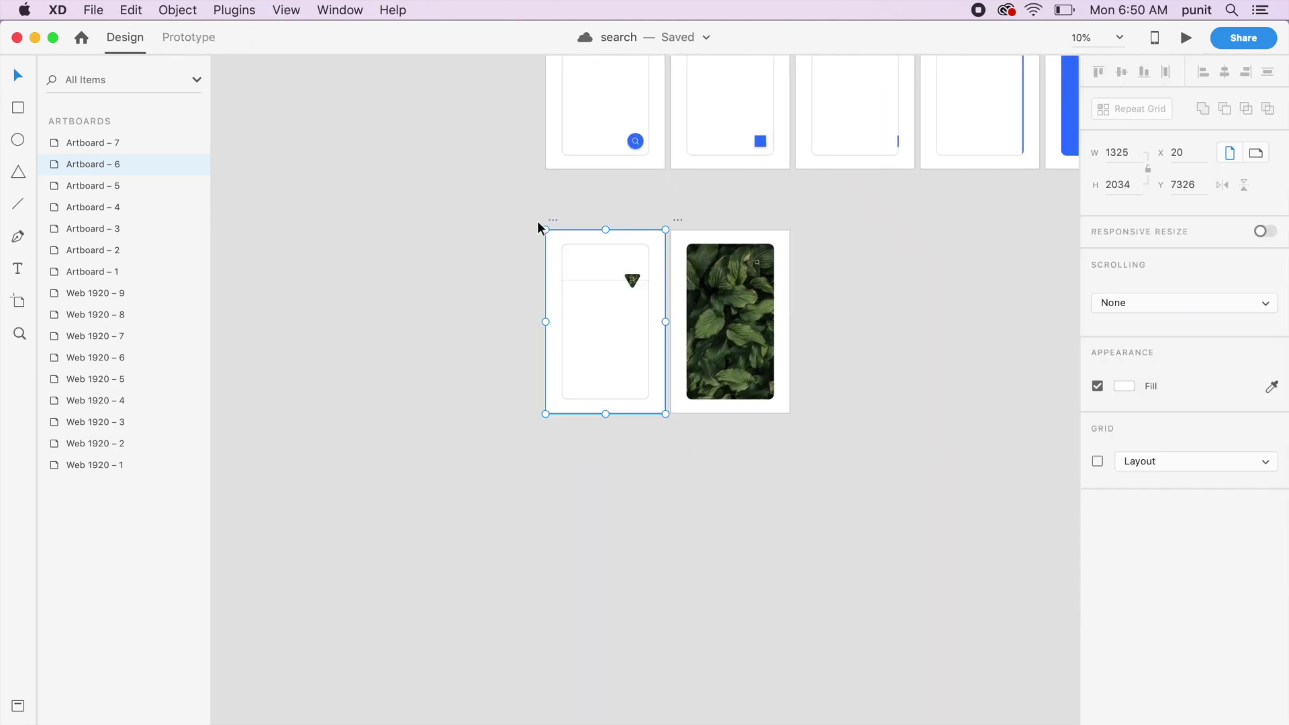
Duplicate Artboard – 6 into the empty canvas area below it, at about X 0, Y 10542.
left_click_drag(552, 219, 551, 465)
key("super+z")
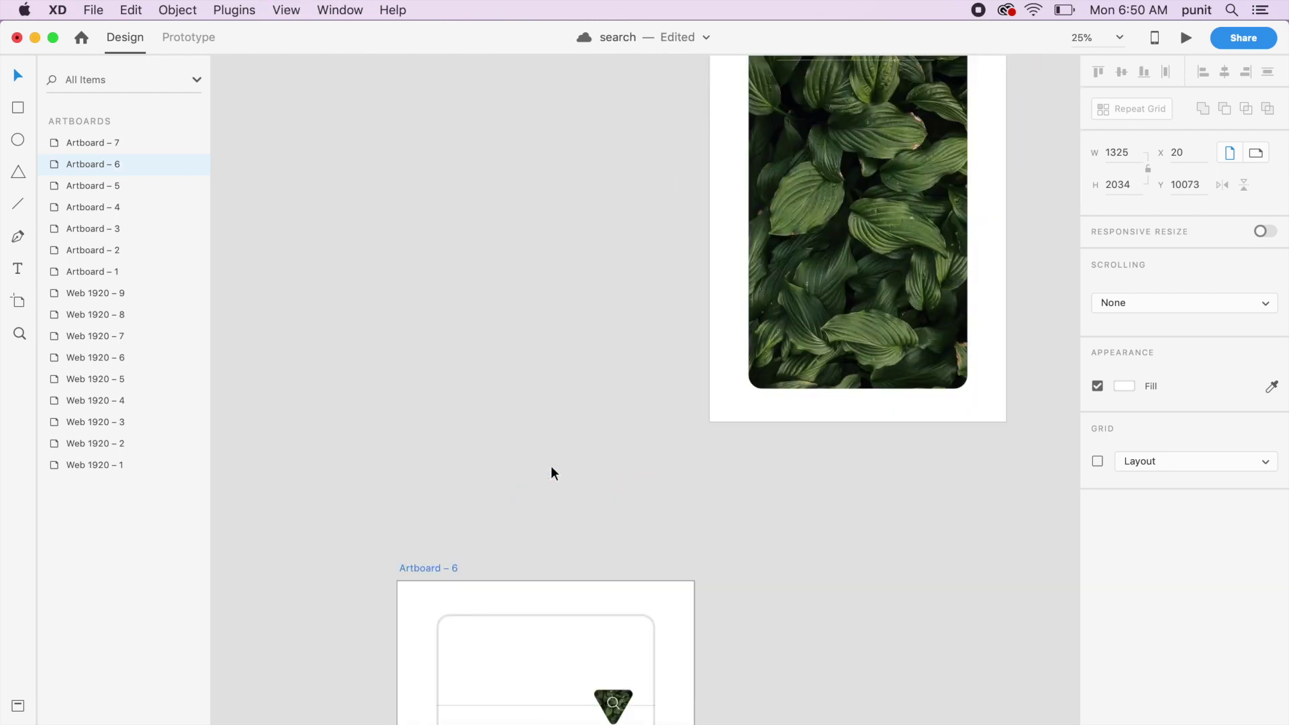
key("super+0")
key("super+minus")
left_click(570, 460)
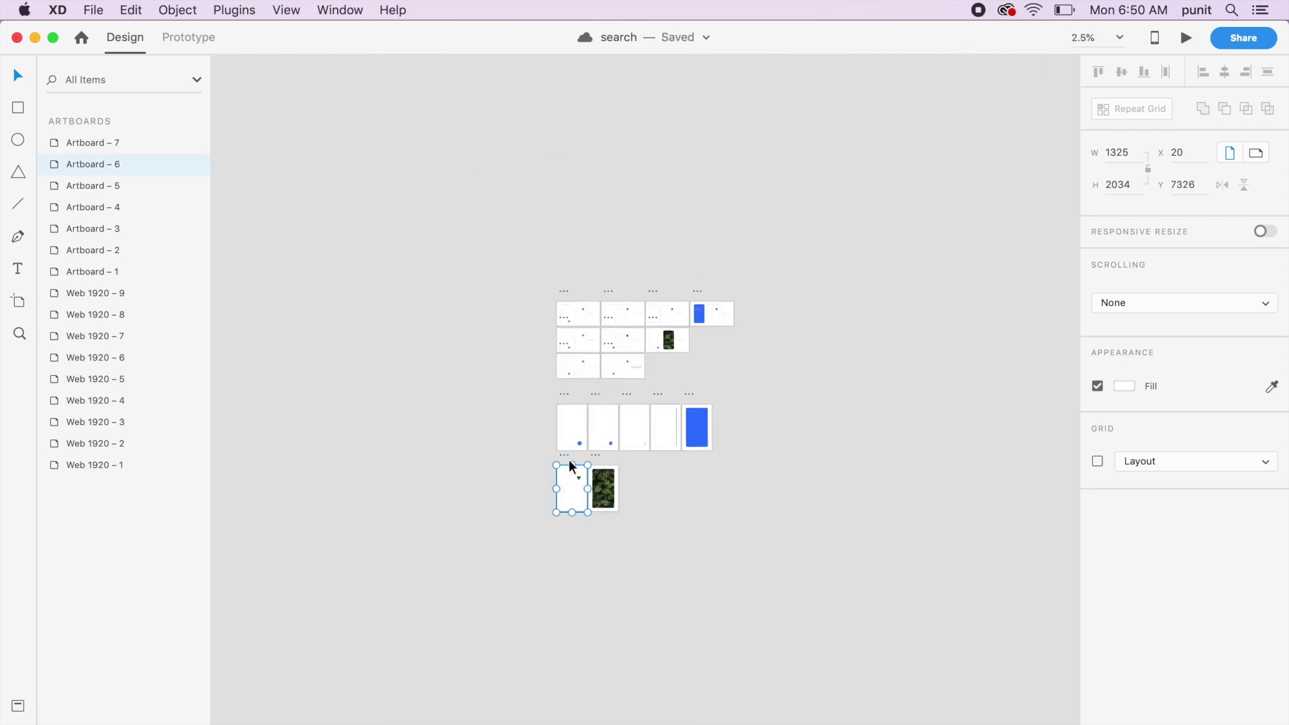
left_click_drag(566, 465, 566, 526)
key("super+equal")
key("super+3")
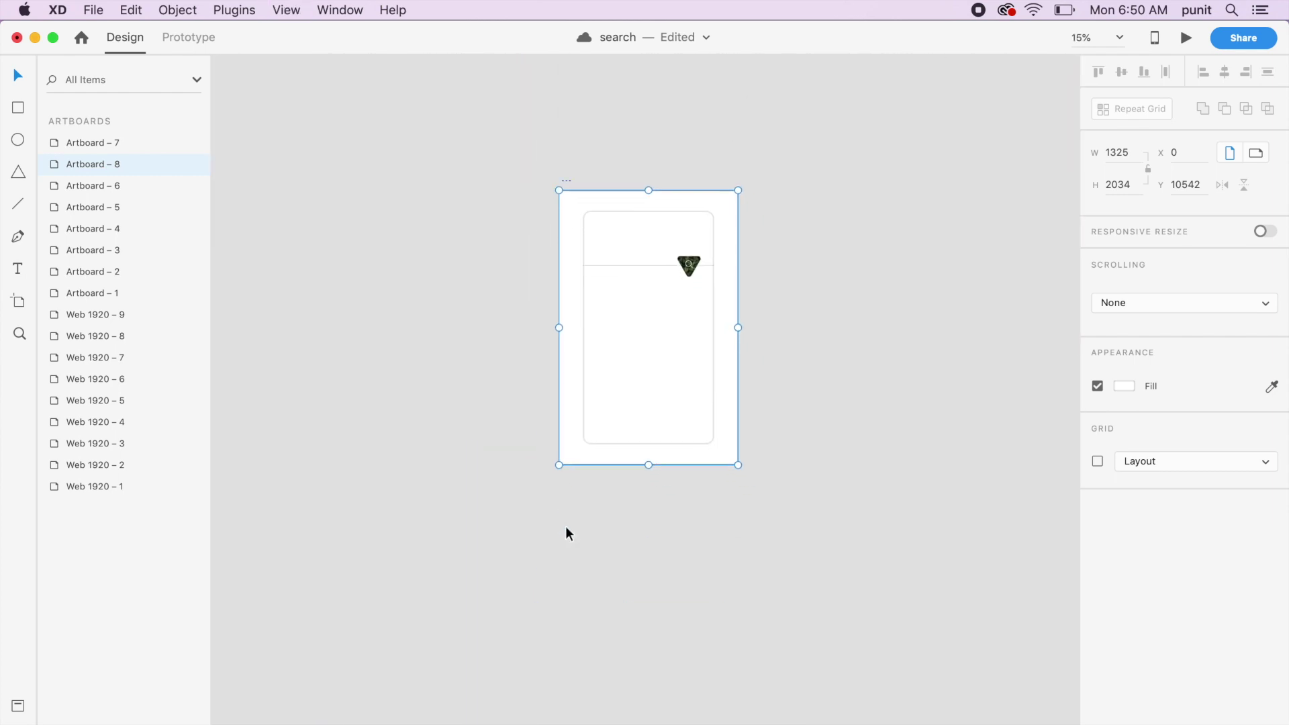
Delete all the objects inside the duplicated Artboard – 8, leaving the artboard empty.
key("super+equal")
scroll(546, 383, "up", 5)
scroll(546, 382, "right", 4)
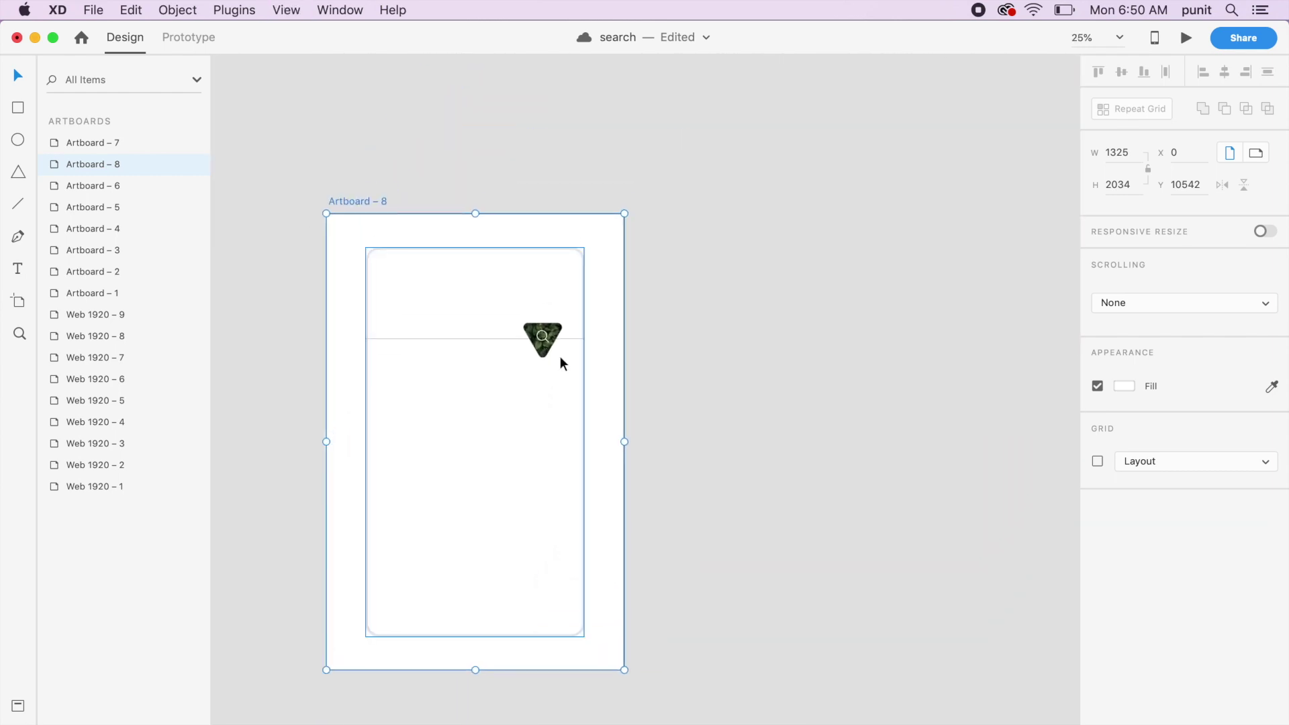
left_click_drag(595, 624, 384, 261)
key("Delete")
Draw a rectangle about 1014 by 230 across the middle of Artboard – 8 and select it.
key("r")
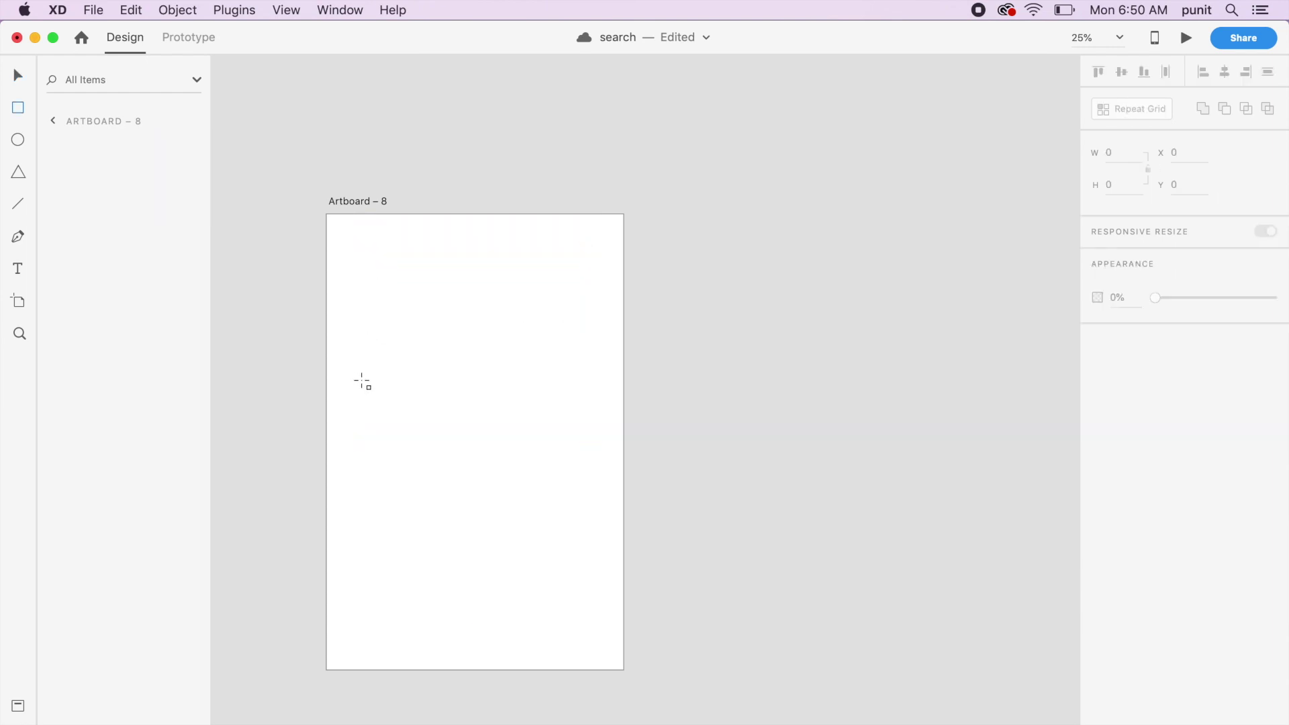
left_click_drag(364, 390, 591, 442)
key("Escape")
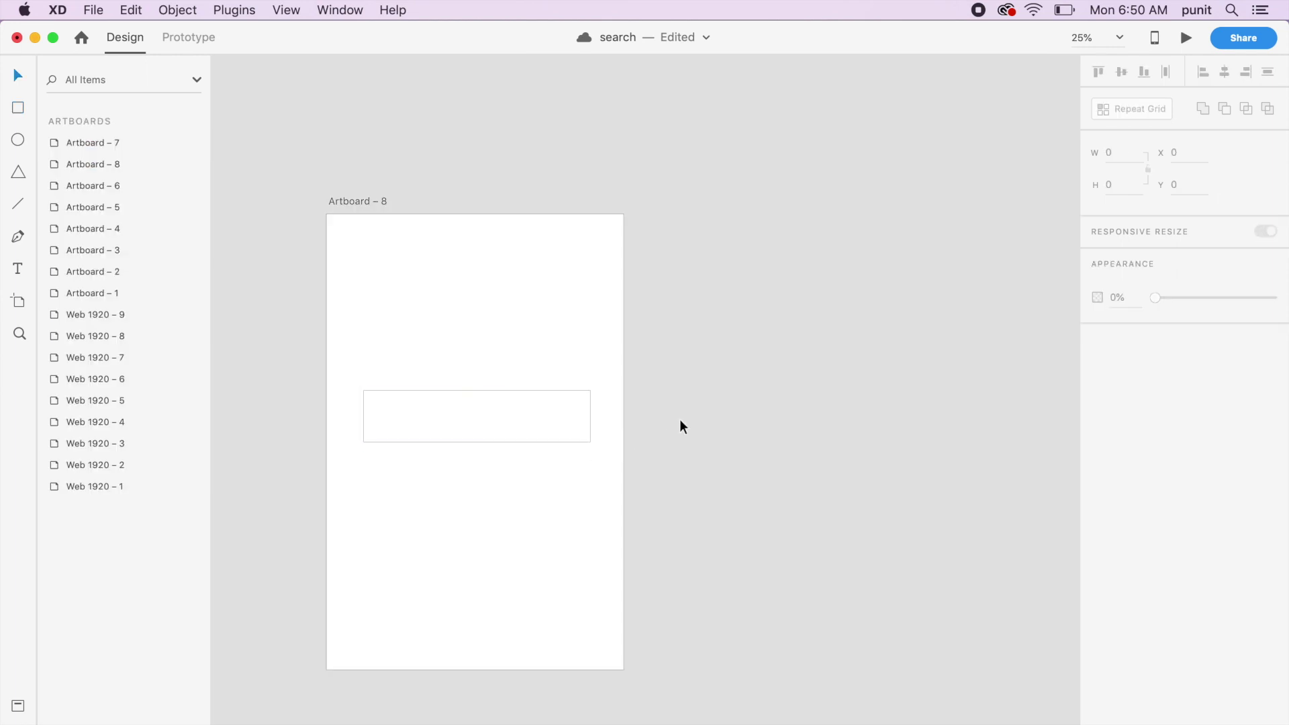
left_click(551, 438)
Try corner radii of 25, 50 and 100 on the rectangle.
left_click(1165, 416)
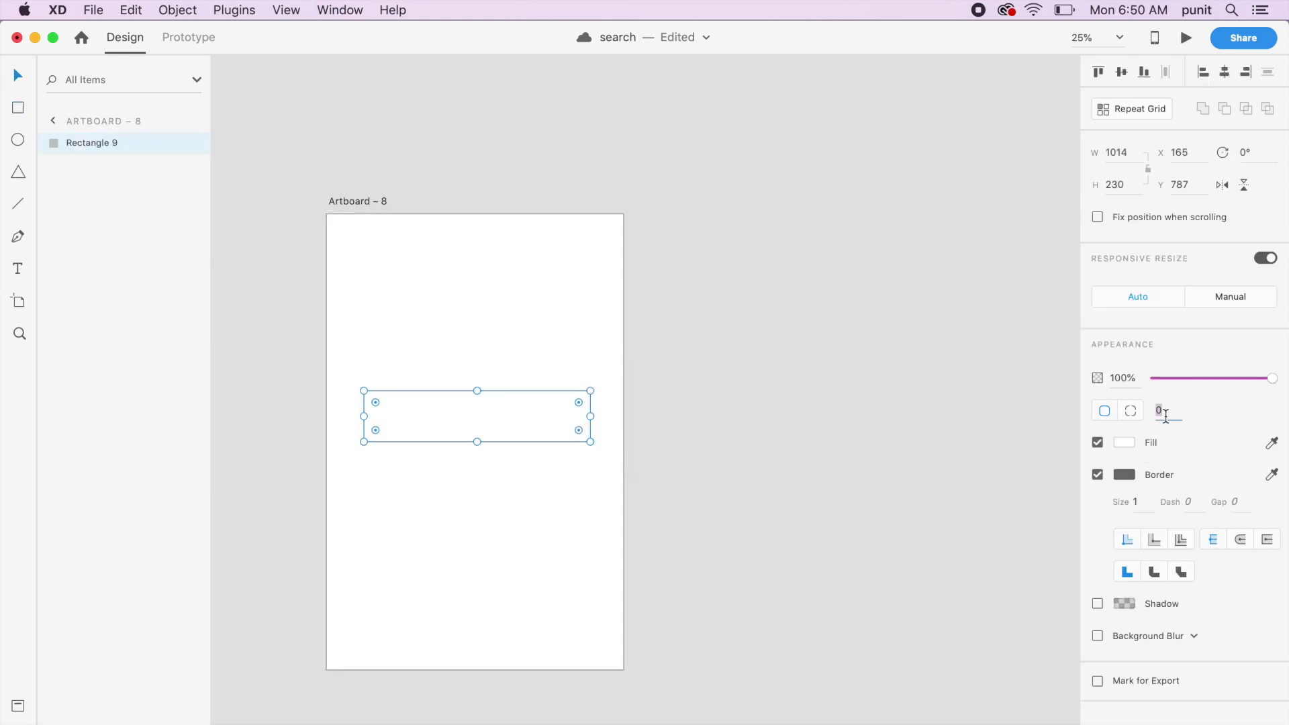
type("25")
key("Return")
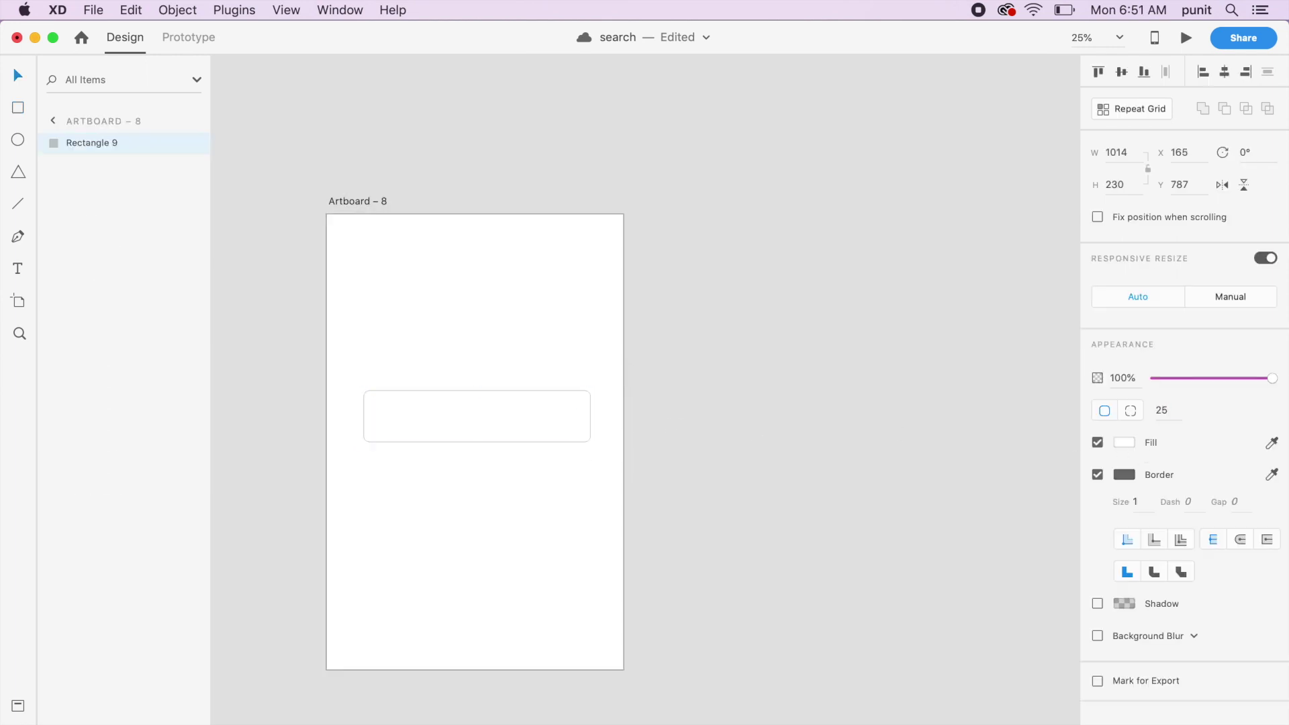
left_click(1166, 416)
type("50")
key("Return")
left_click(1164, 410)
type("100")
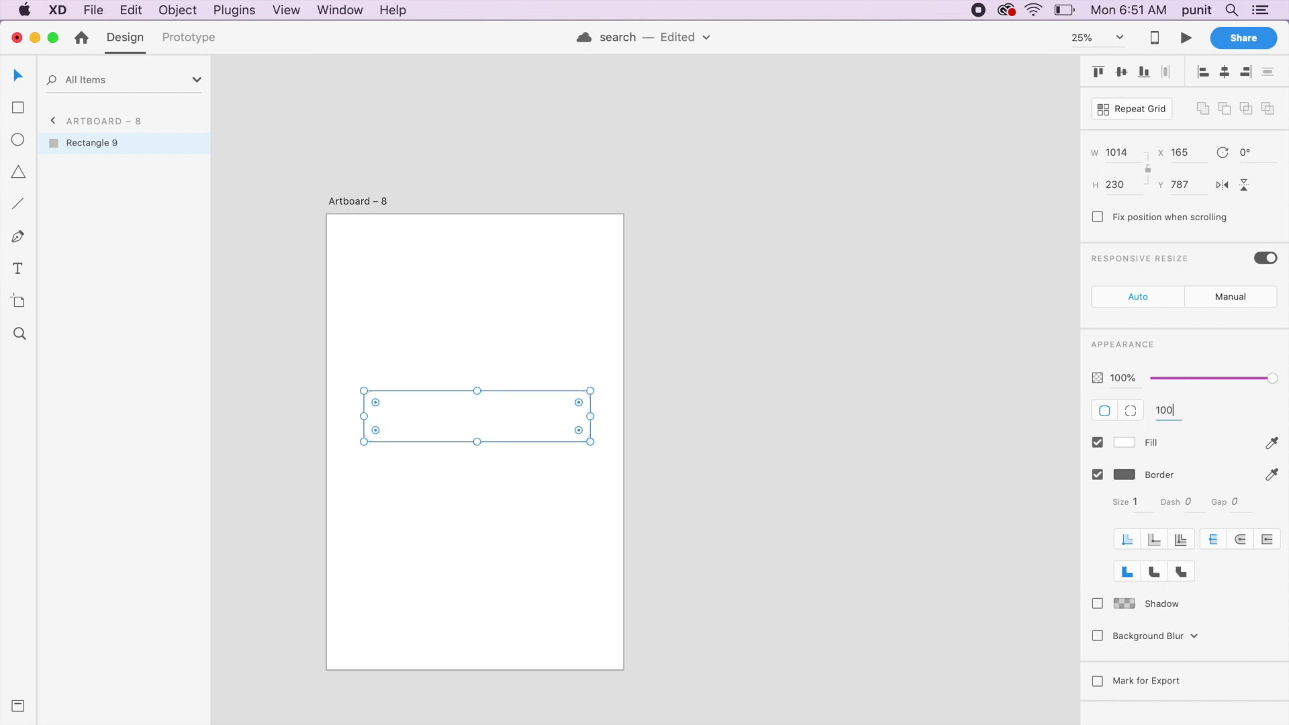
key("Return")
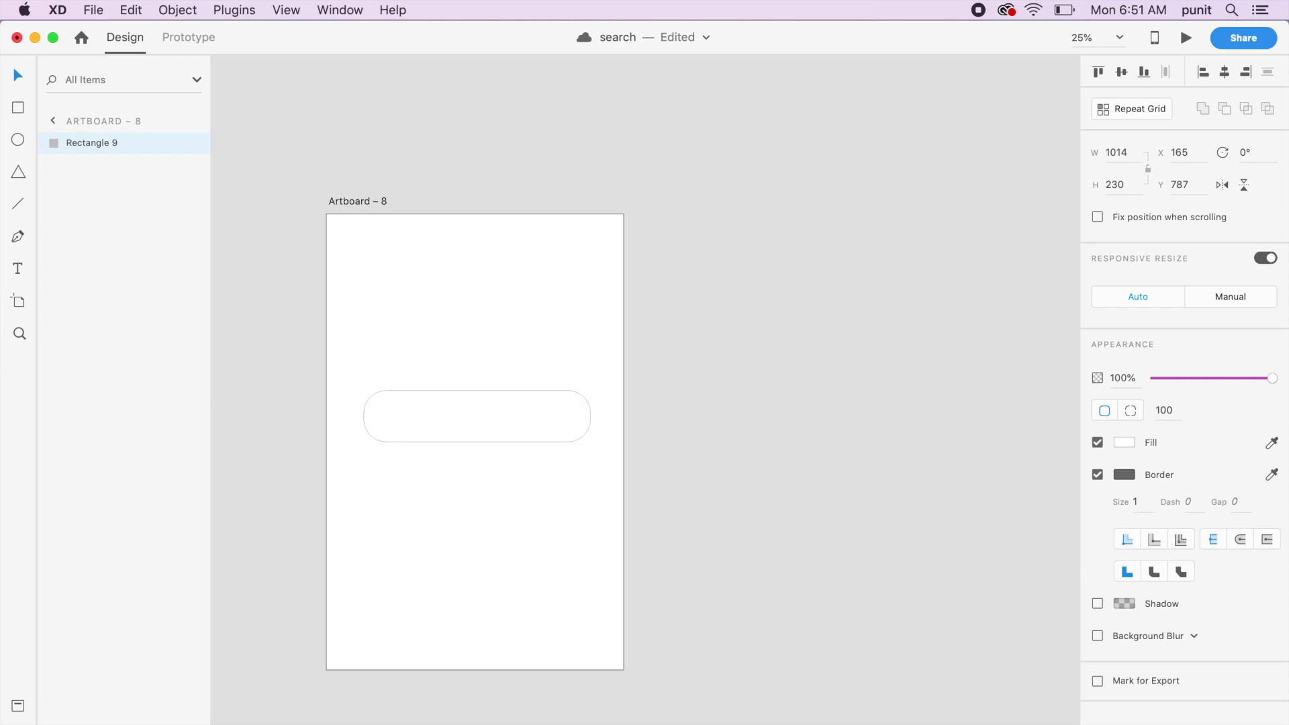
Set the rectangle's corner radius to 200.
left_click(1182, 410)
type("20-")
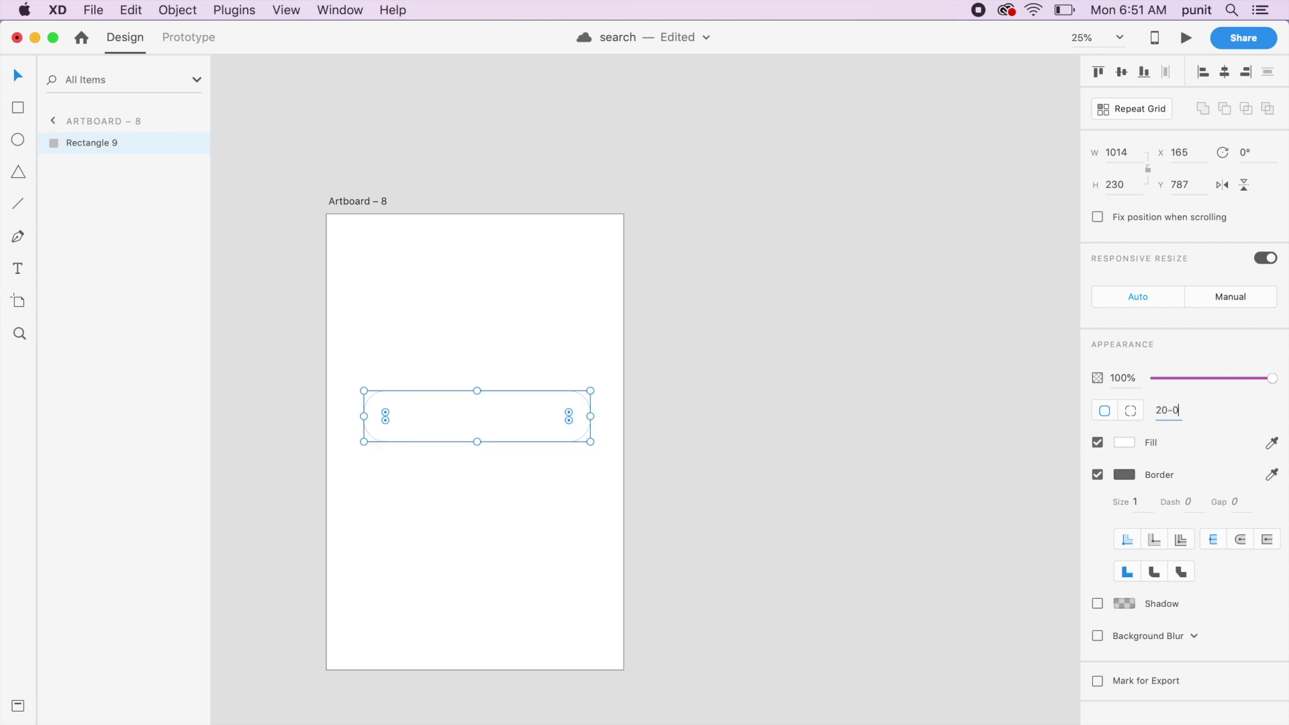
key("Return")
left_click(1161, 410)
type("200")
key("Return")
left_click(961, 420)
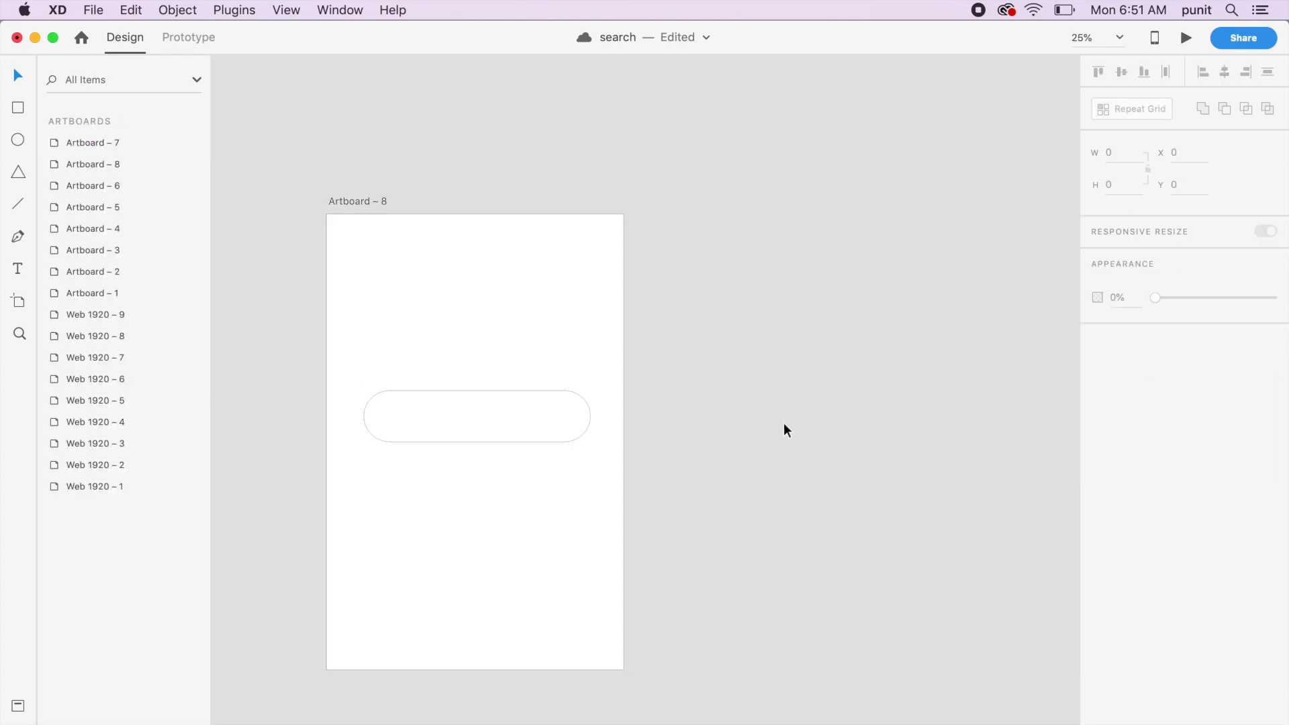
Change the rounded rectangle's border color to black and set its border size to 2.
scroll(783, 422, "up", 2)
scroll(784, 422, "left", 3)
left_click(658, 406)
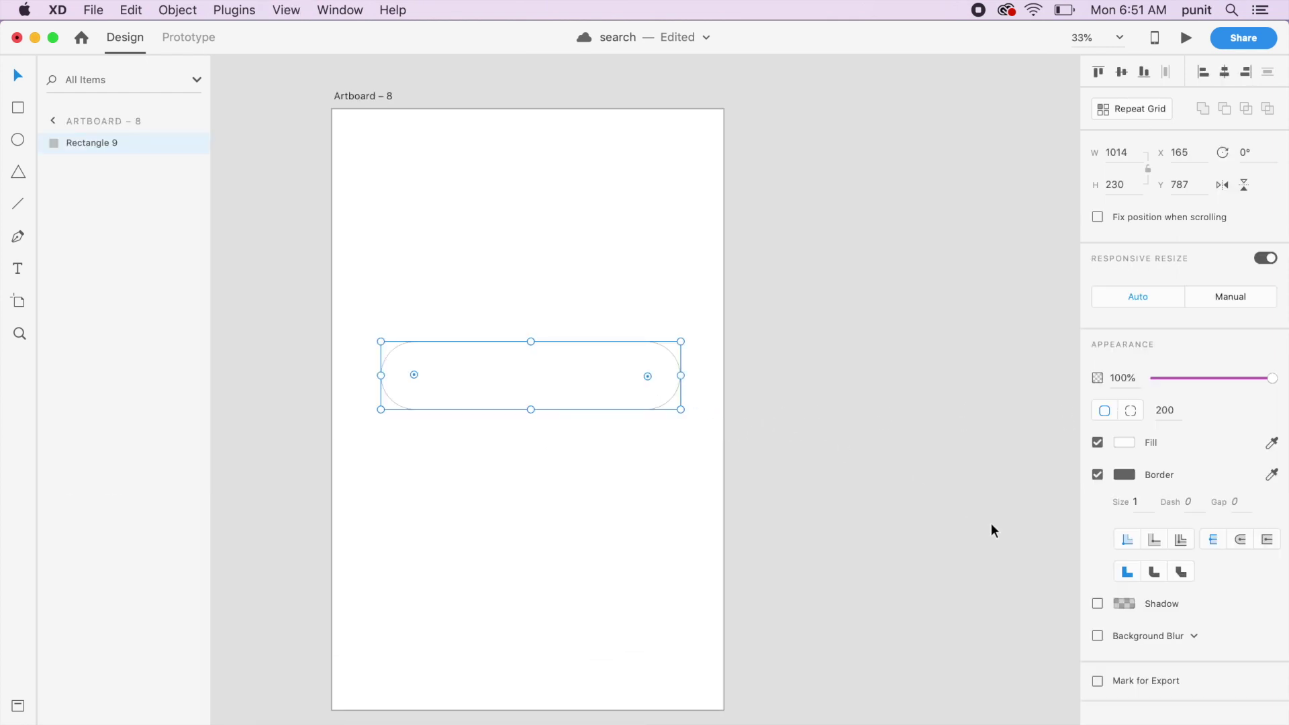
left_click(1121, 474)
left_click_drag(954, 459, 820, 610)
left_click(819, 610)
left_click(681, 388)
left_click(1146, 498)
type("2")
key("Return")
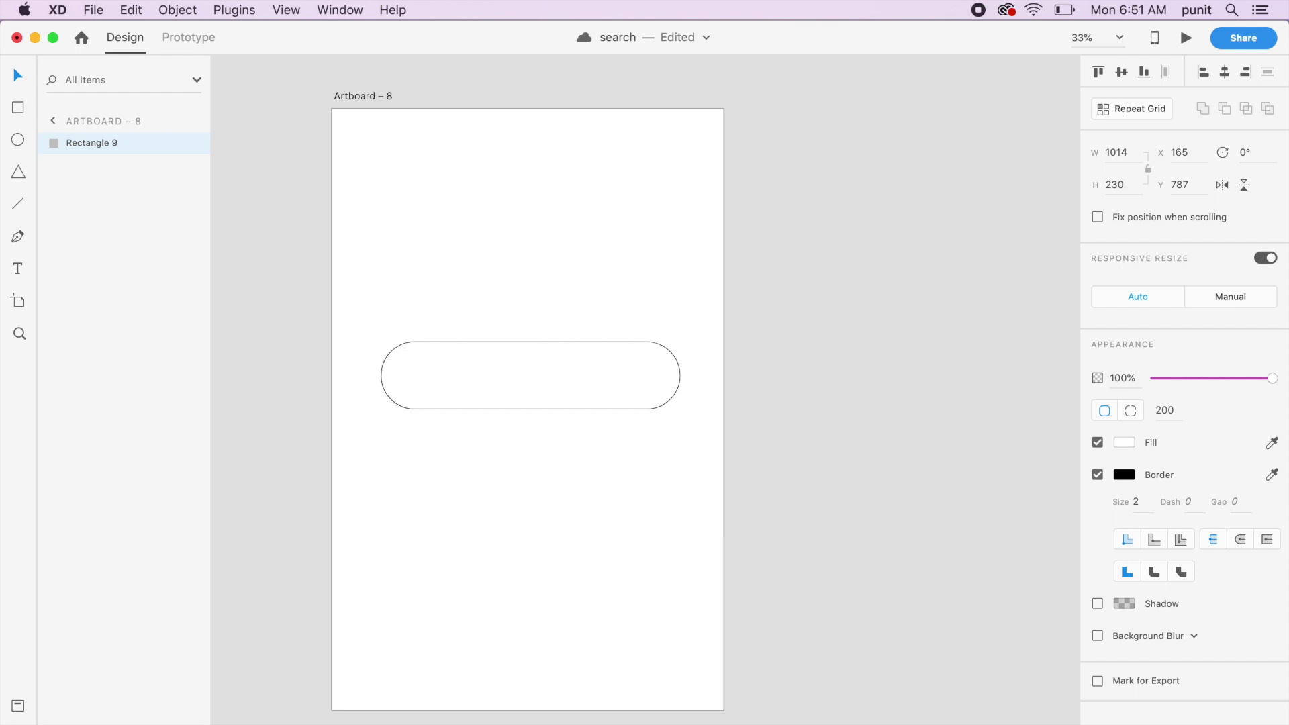
left_click(880, 504)
Add the text "Search for something" near the left end of the rounded search bar.
left_click(611, 383)
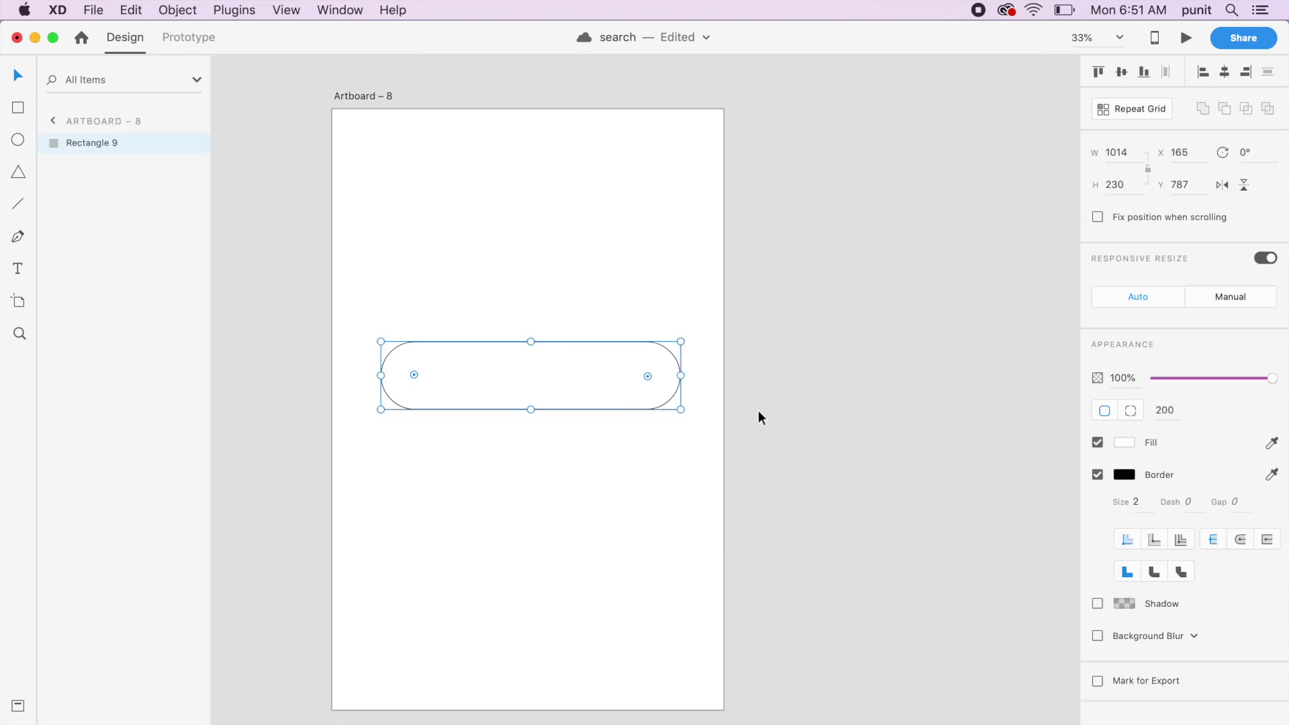
key("super+equal")
key("t")
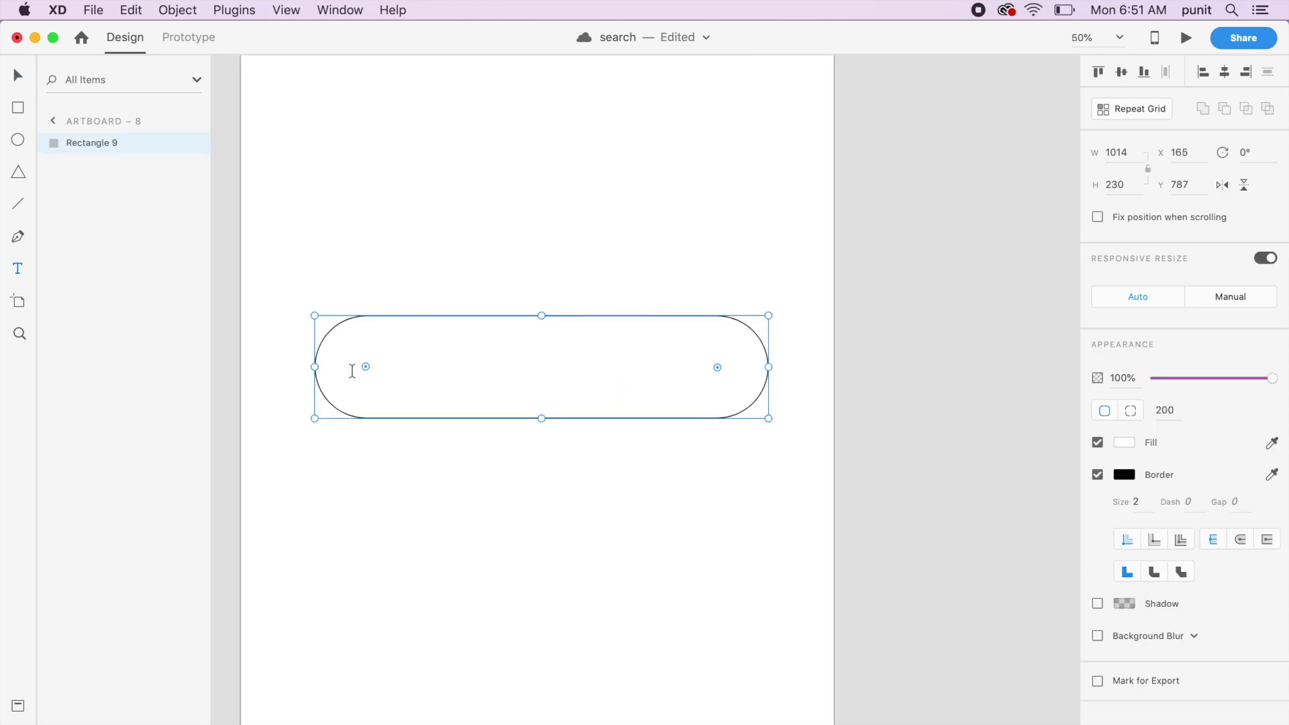
left_click(349, 374)
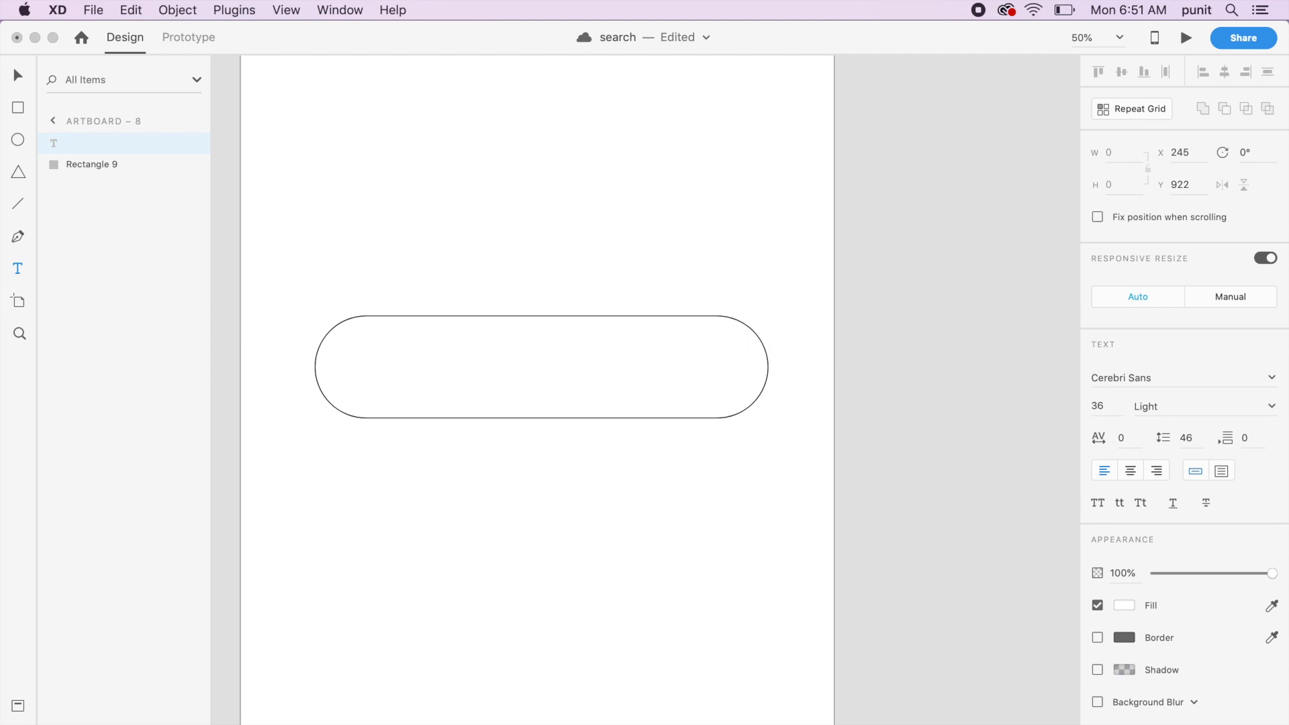
type("Search for something")
key("Escape")
key("Escape")
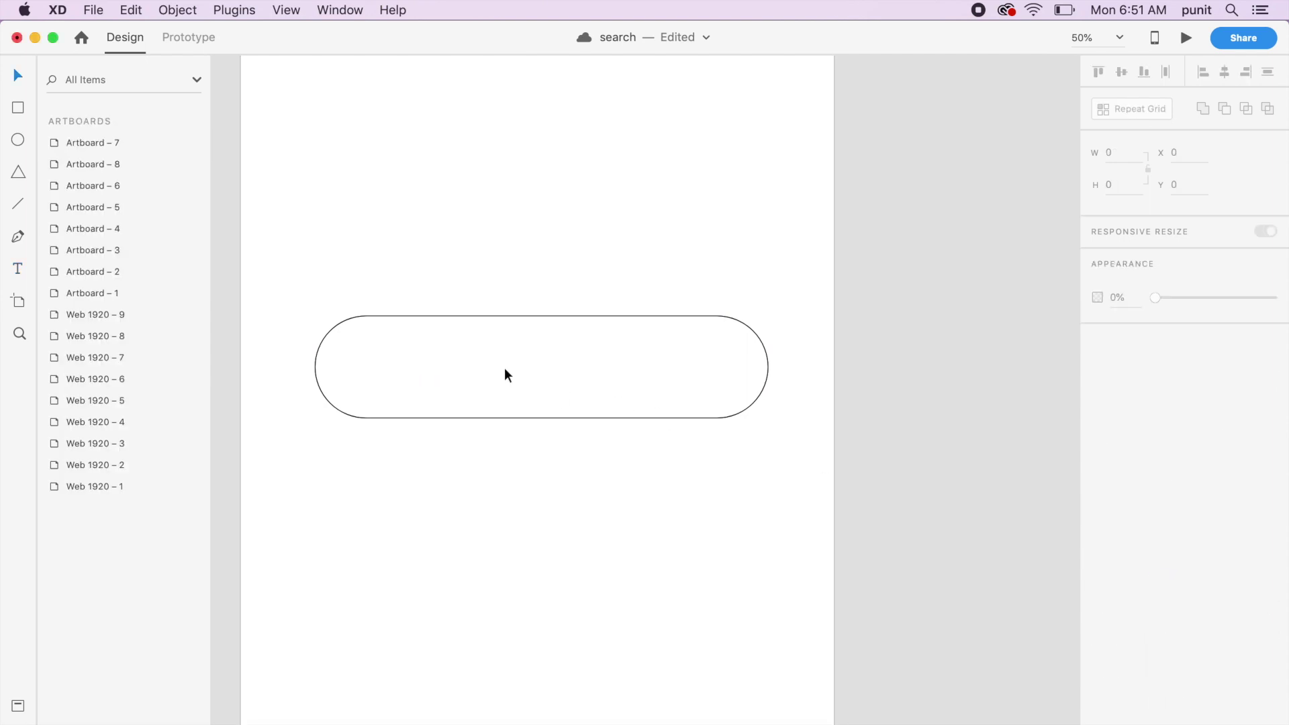
Change the fill color of the "Search for something" text to black, hex 000.
left_click(402, 370)
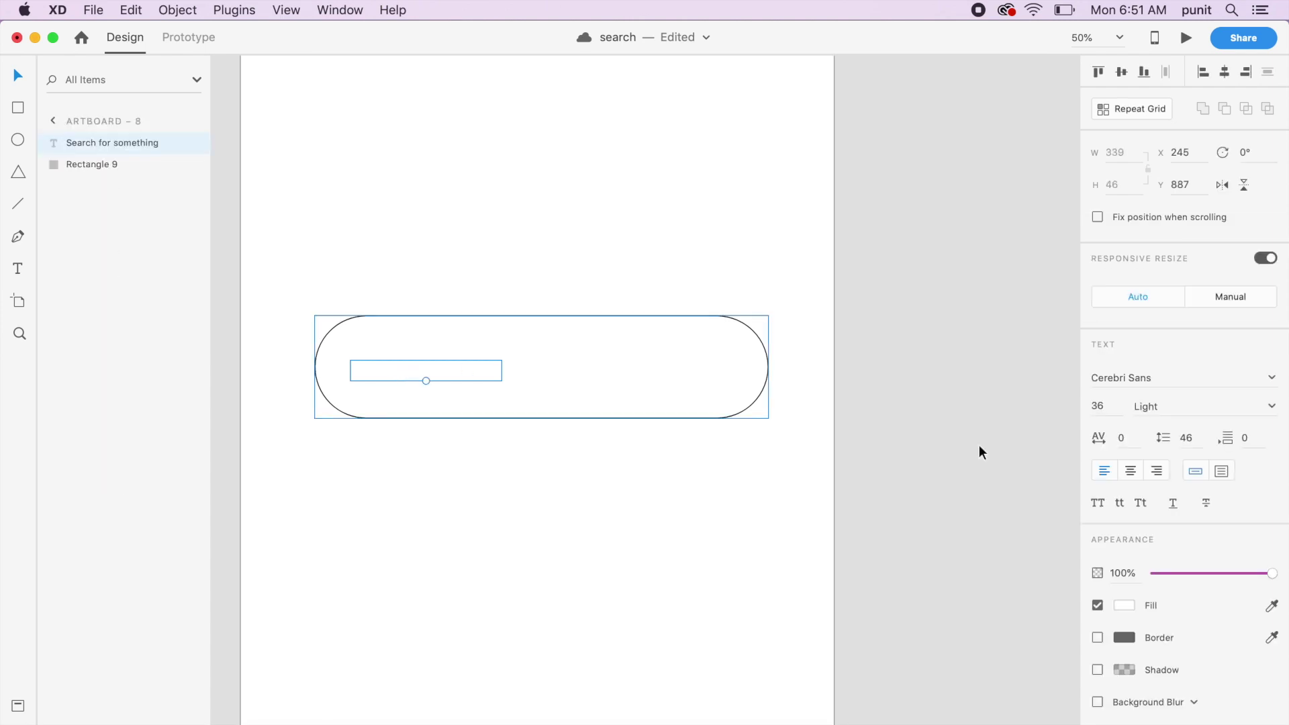
left_click(1124, 605)
type("000")
key("Return")
key("Escape")
key("Escape")
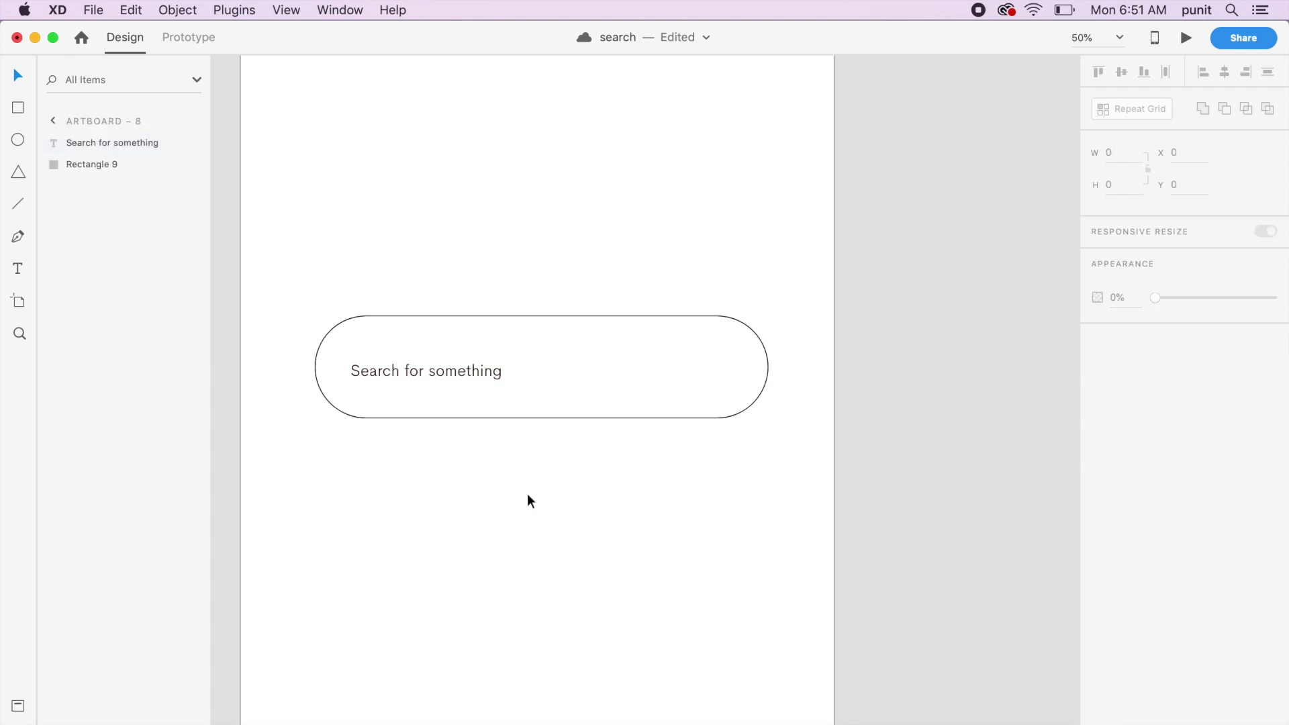
Enlarge the "Search for something" text and center it vertically within the search bar.
left_click(470, 370)
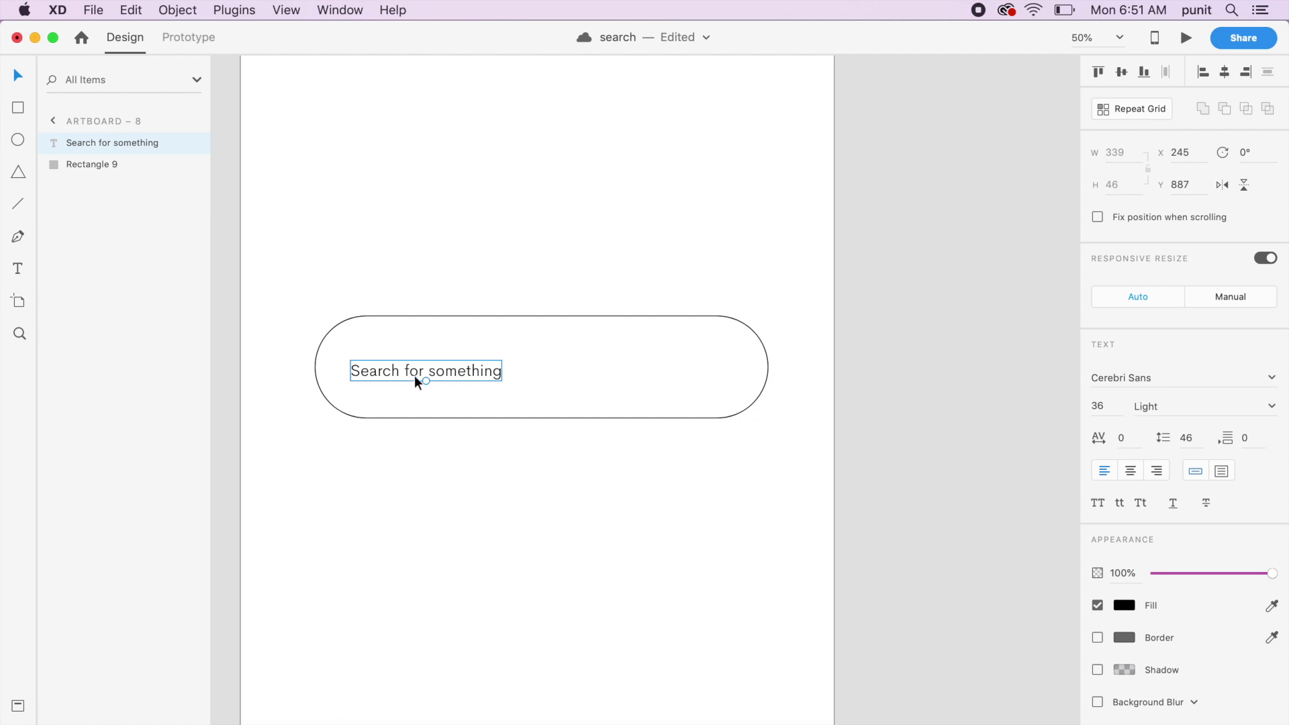
left_click_drag(423, 377, 459, 375)
left_click(487, 454)
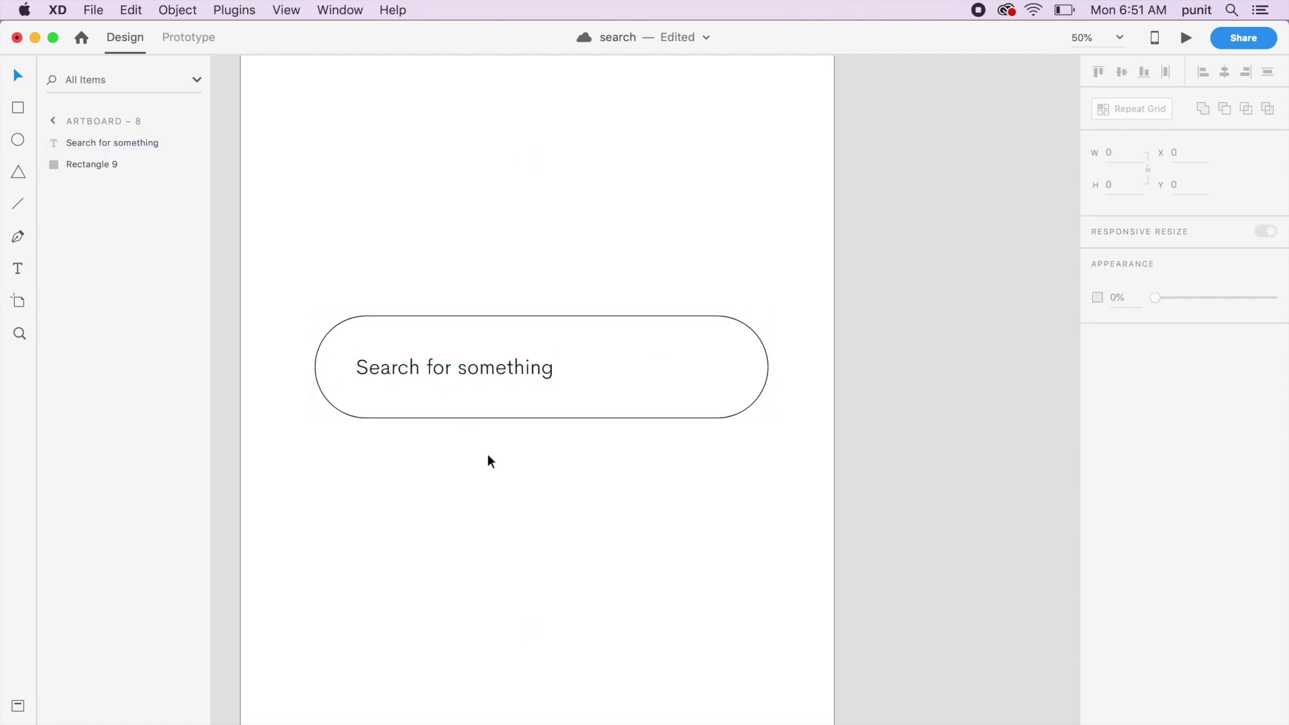
Place the magnifying-glass component from the assets inside the right end of the search bar.
left_click(18, 705)
left_click_drag(143, 291, 689, 350)
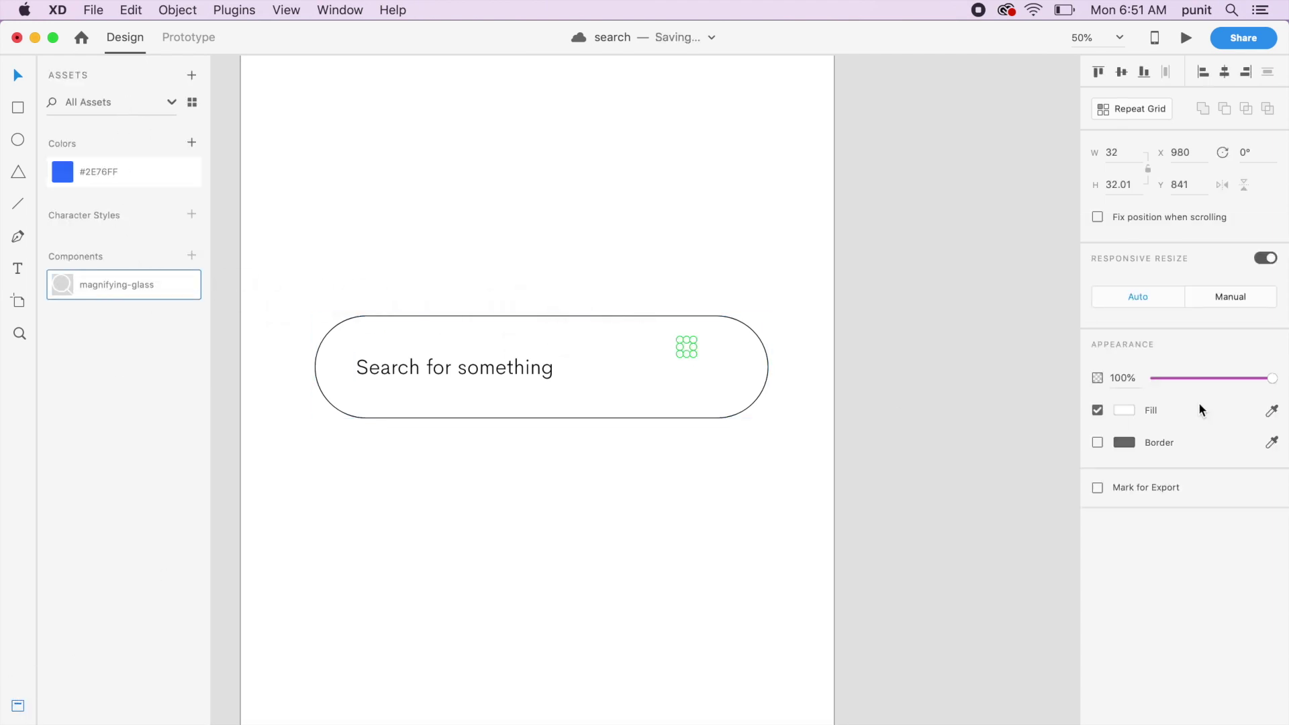
left_click(1124, 410)
left_click(772, 390)
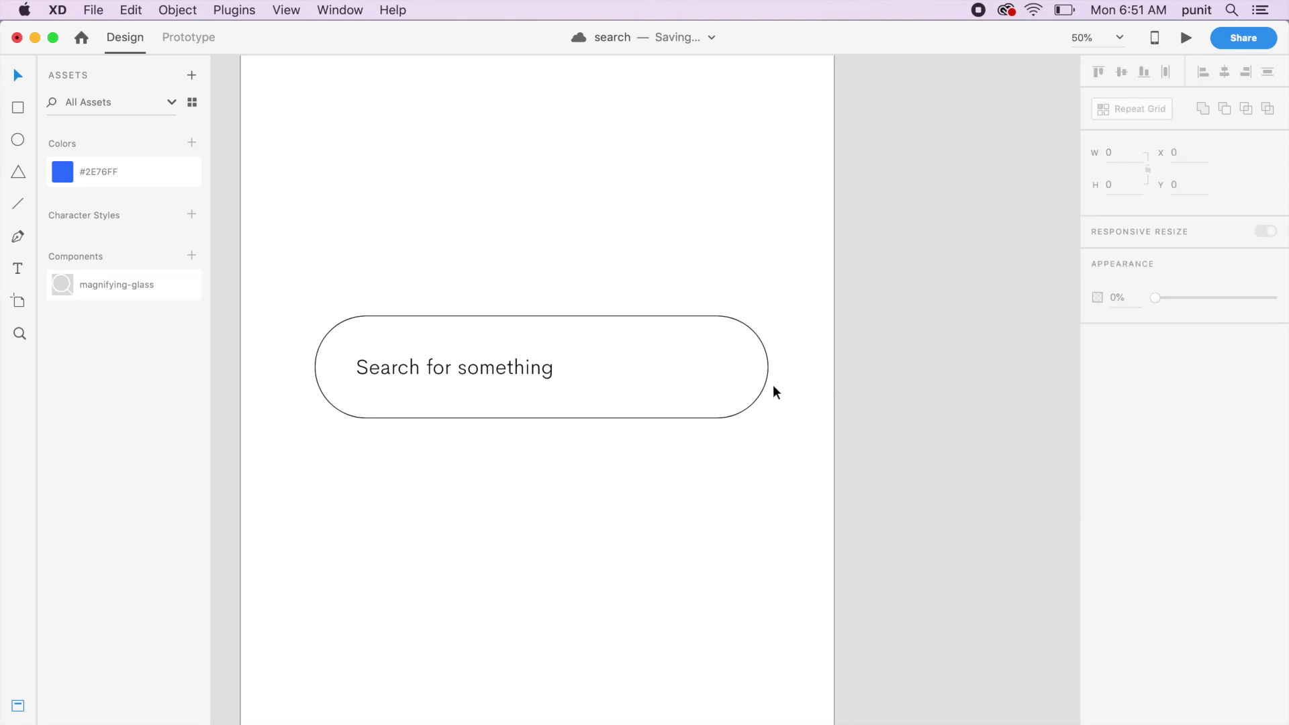
Change the magnifying glass's fill to #000000 and enlarge it at the right end of the search bar.
key("super+equal")
key("super+equal")
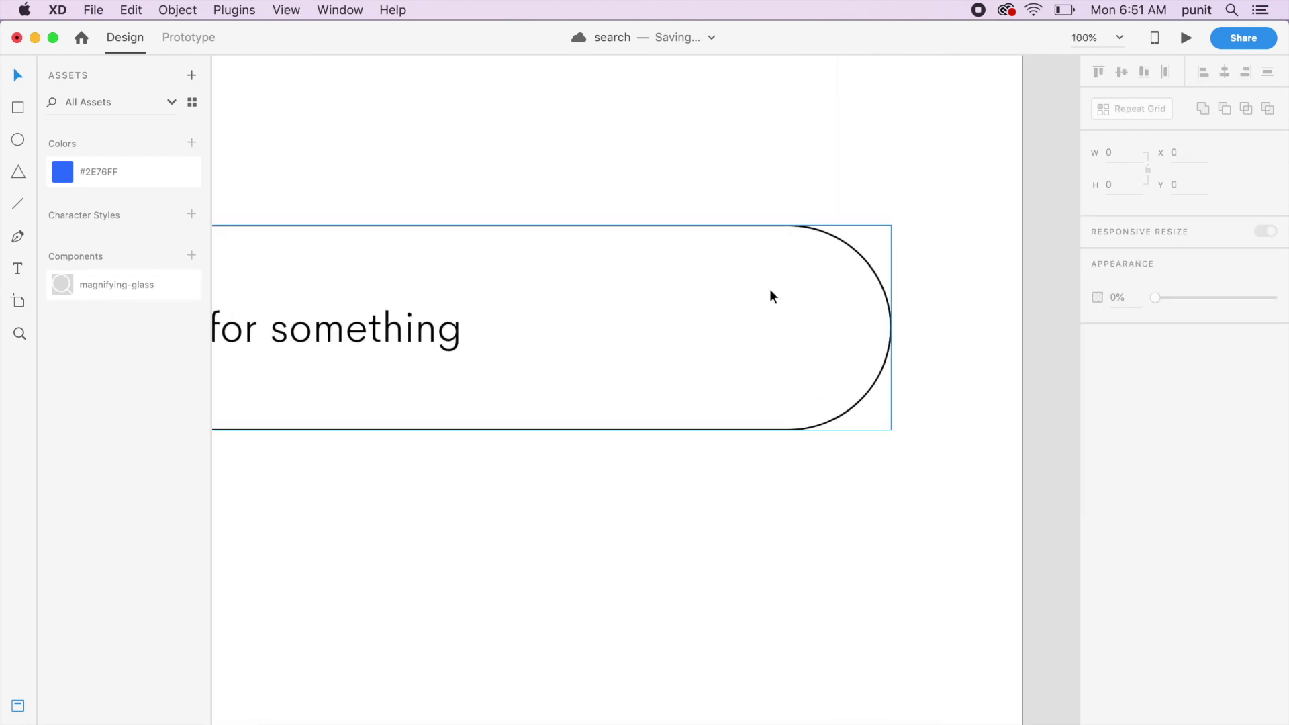
left_click(783, 323)
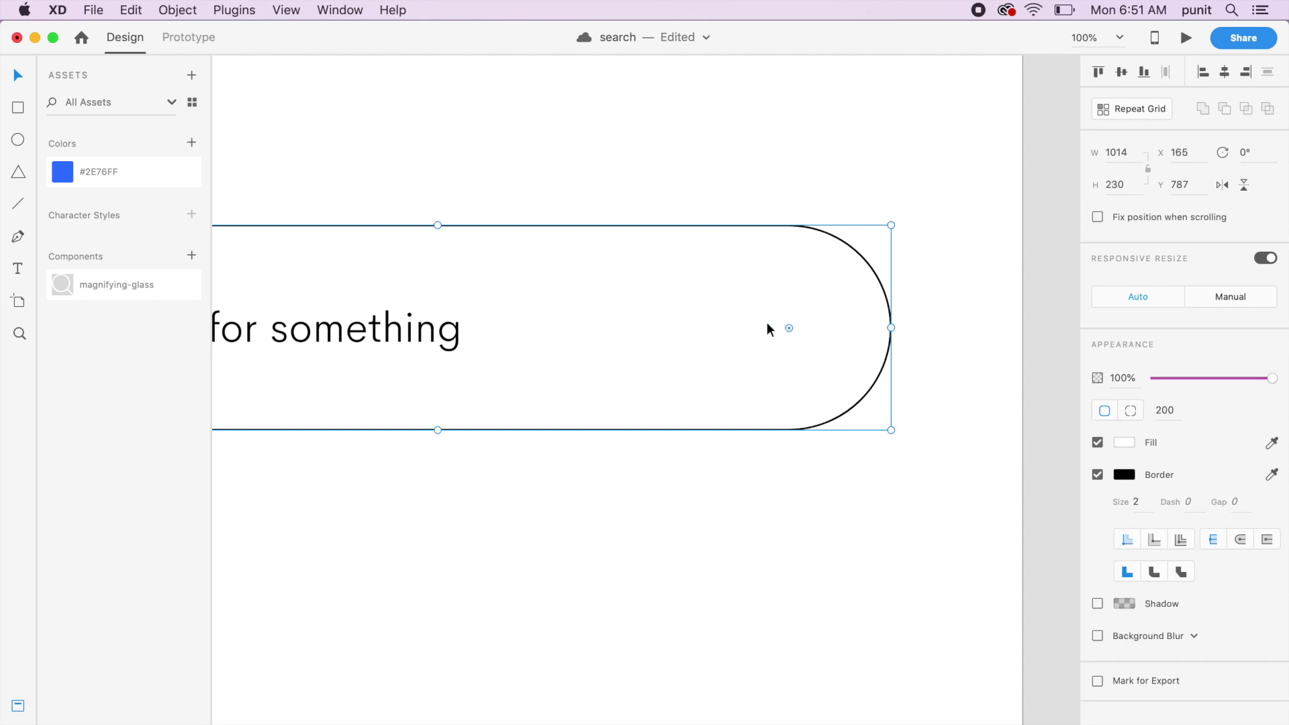
key("super+shift+bracketright")
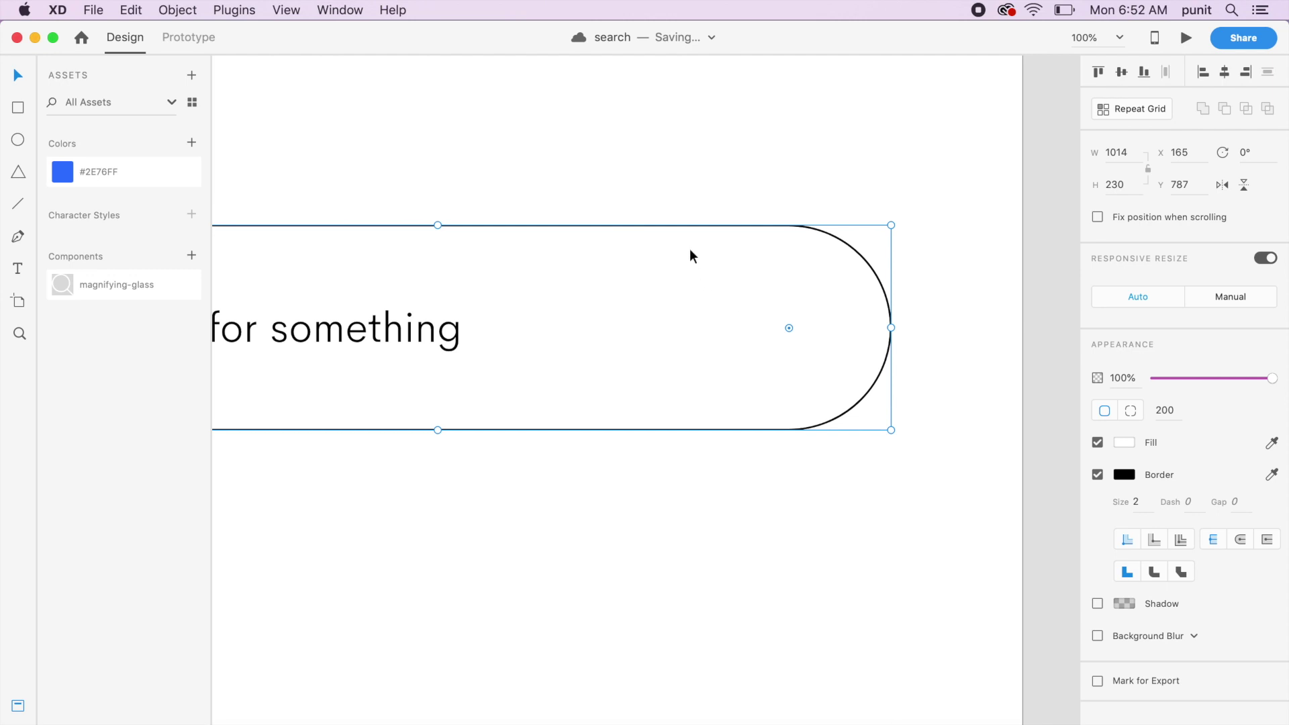
left_click(736, 280)
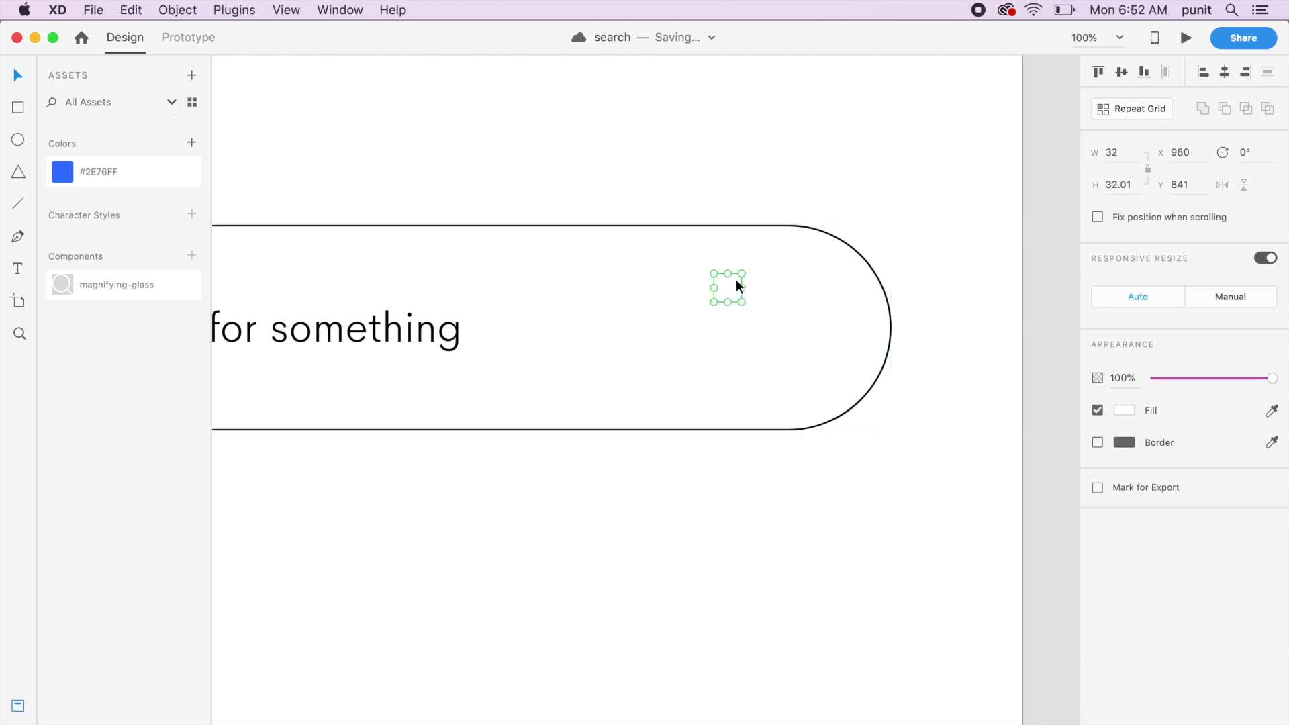
left_click(1127, 409)
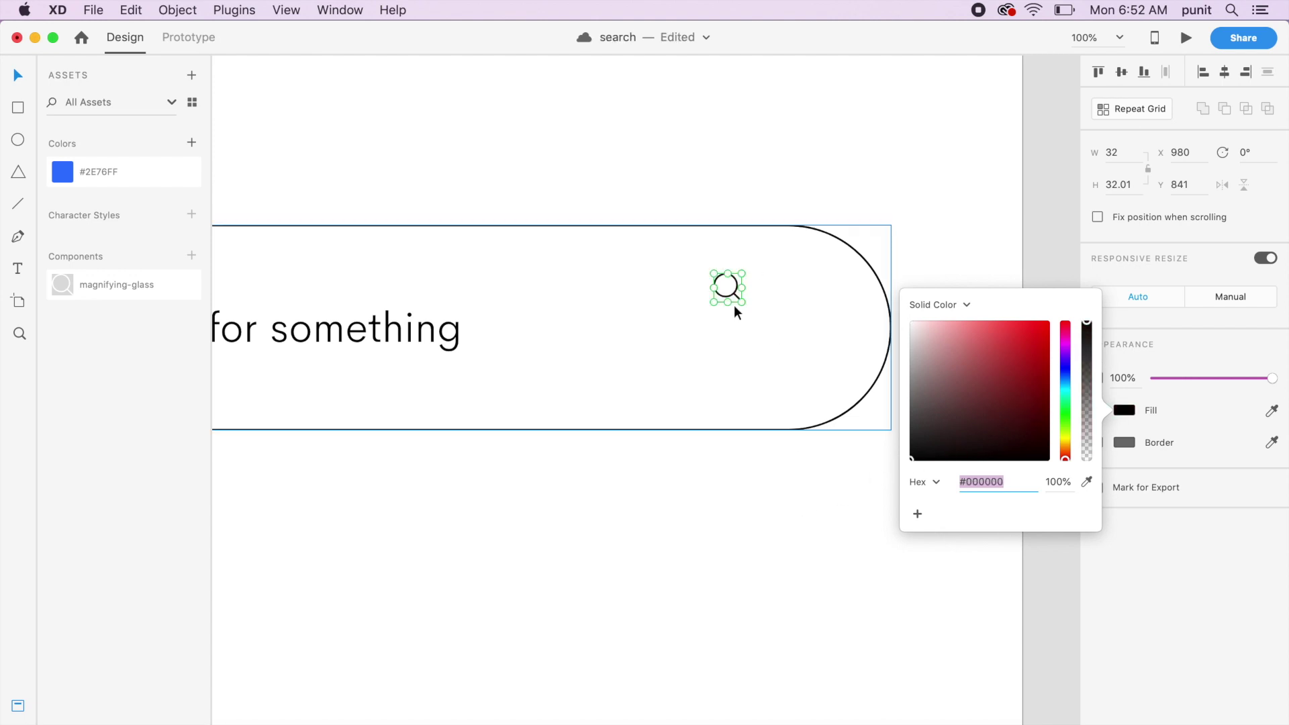
left_click_drag(742, 302, 790, 349)
left_click(814, 491)
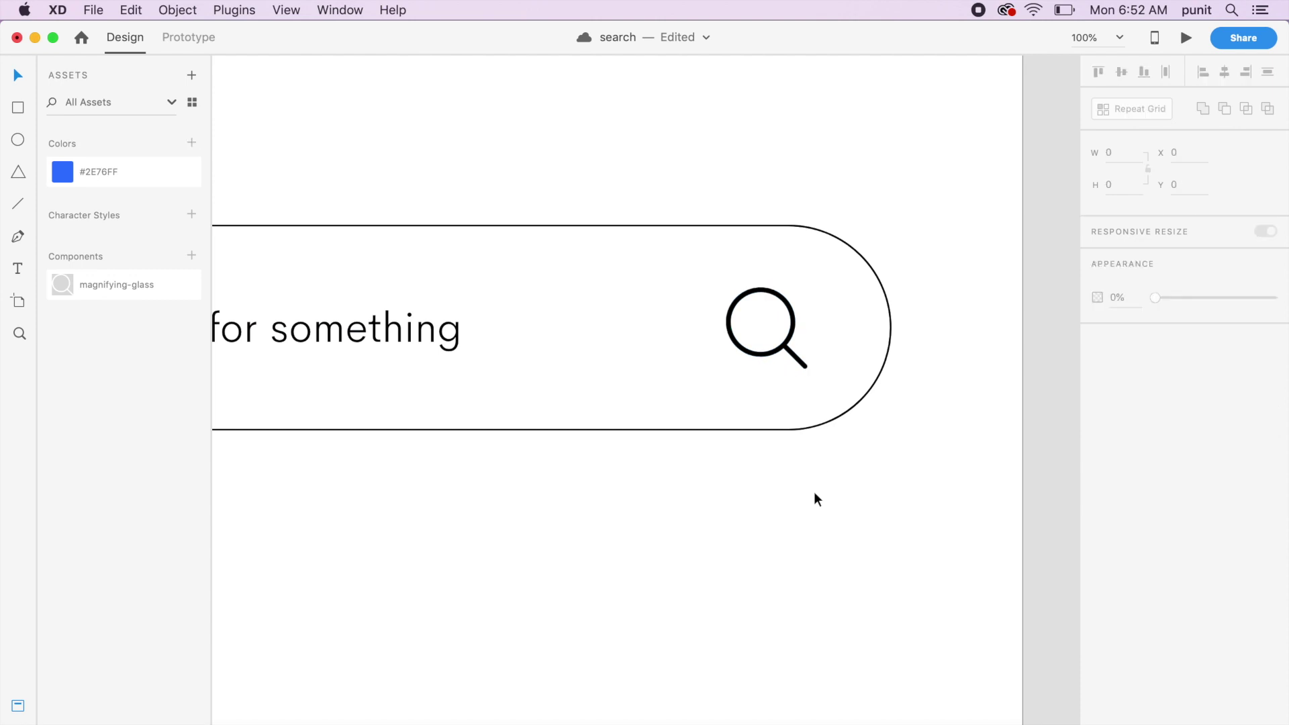
Add a shadow to the rounded search bar with a Y offset of 12 and a blur of 24.
key("super+minus")
left_click(620, 393)
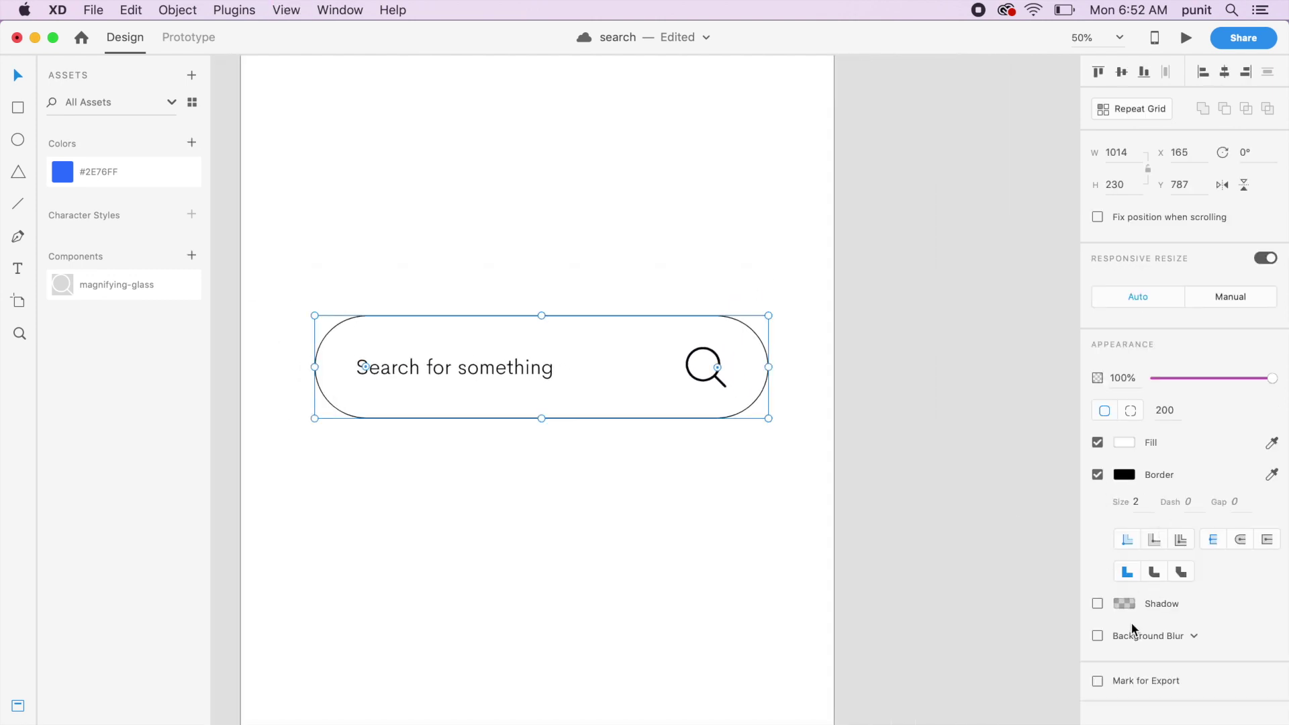
left_click(1098, 603)
double_click(1174, 632)
type("1")
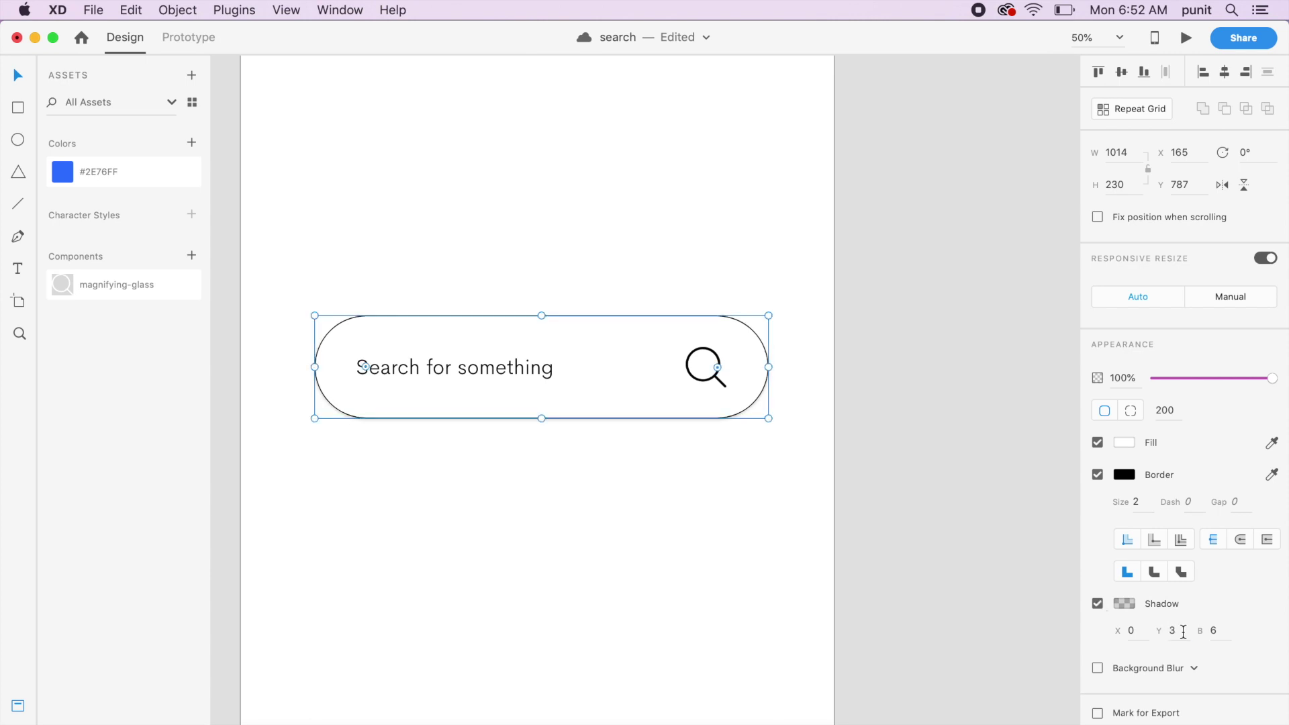
type("2")
key("Tab")
type("24")
key("Return")
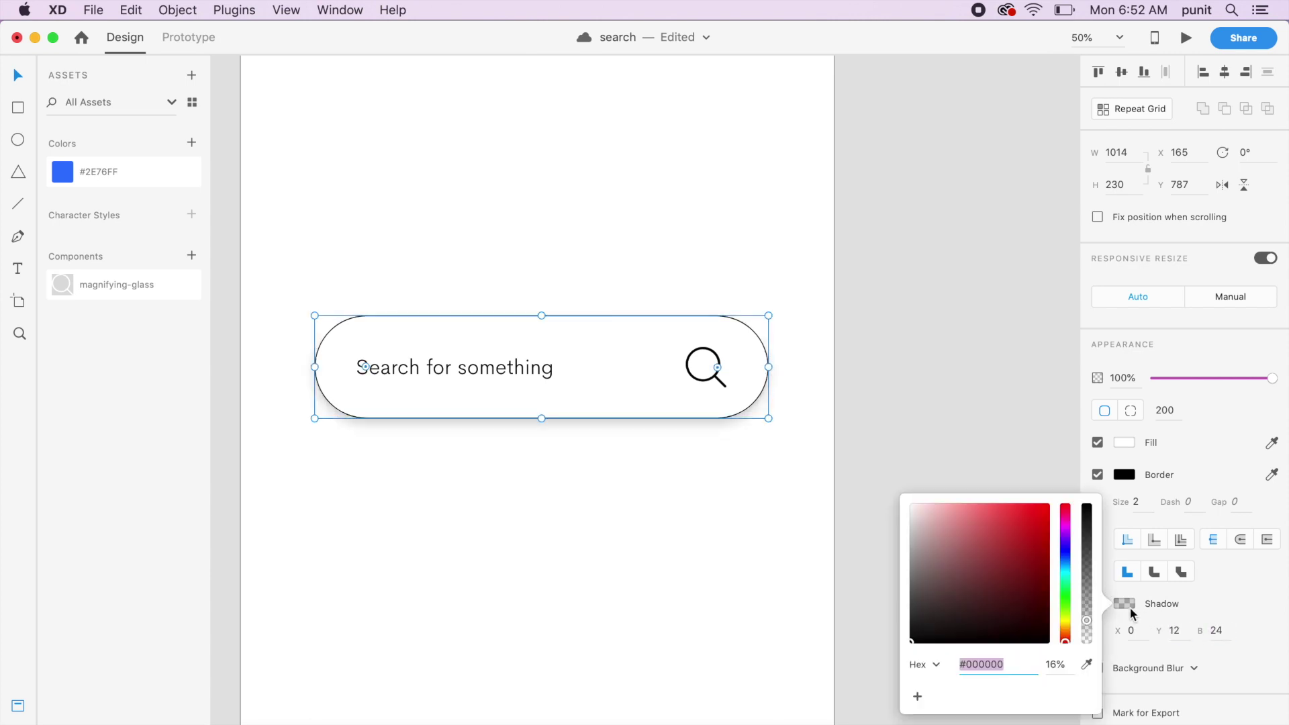
Set the search bar shadow's color opacity to 50% and its Y offset to 24.
left_click(1062, 666)
type("2")
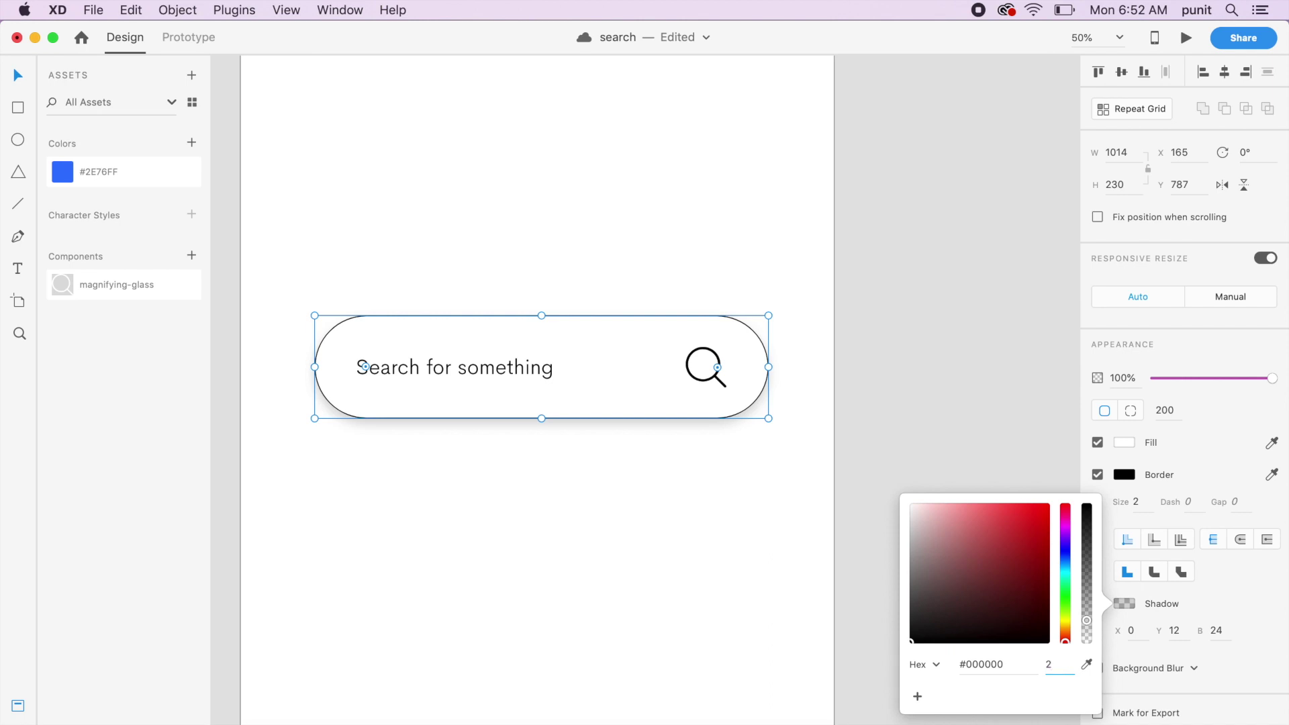
type("50")
key("Return")
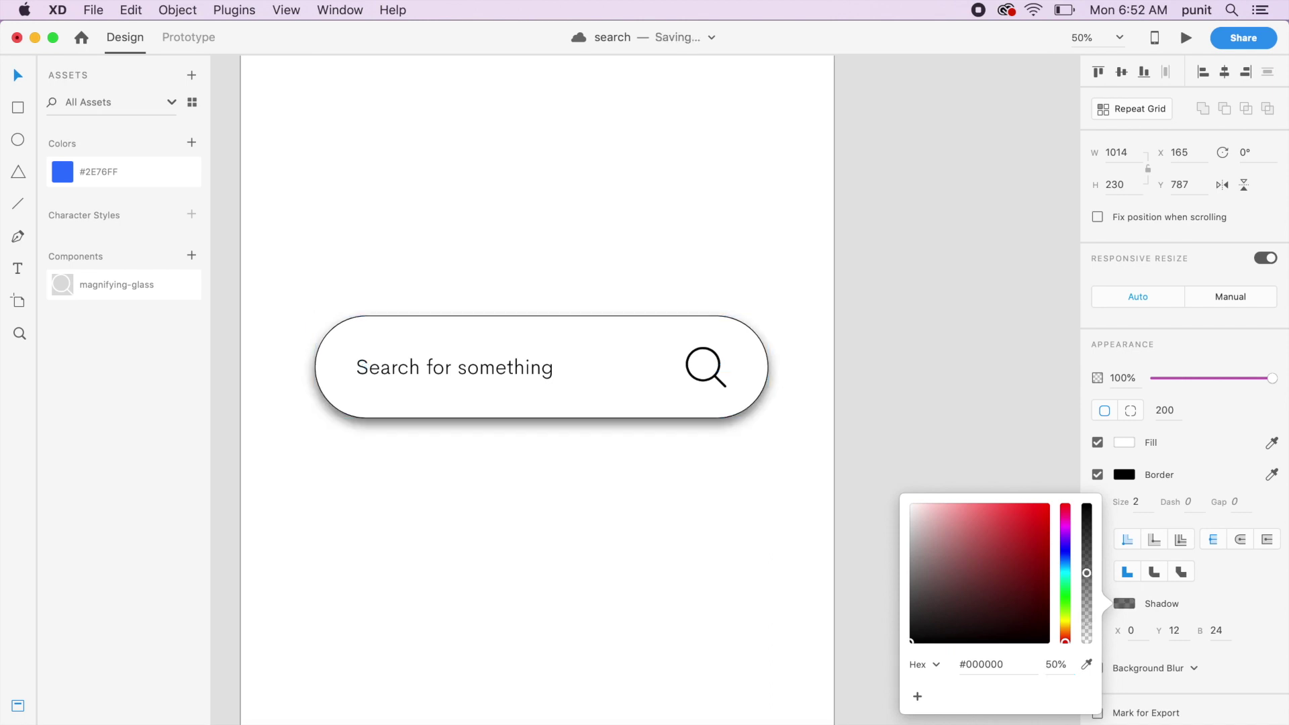
left_click(1190, 631)
type("24")
key("Return")
left_click(814, 486)
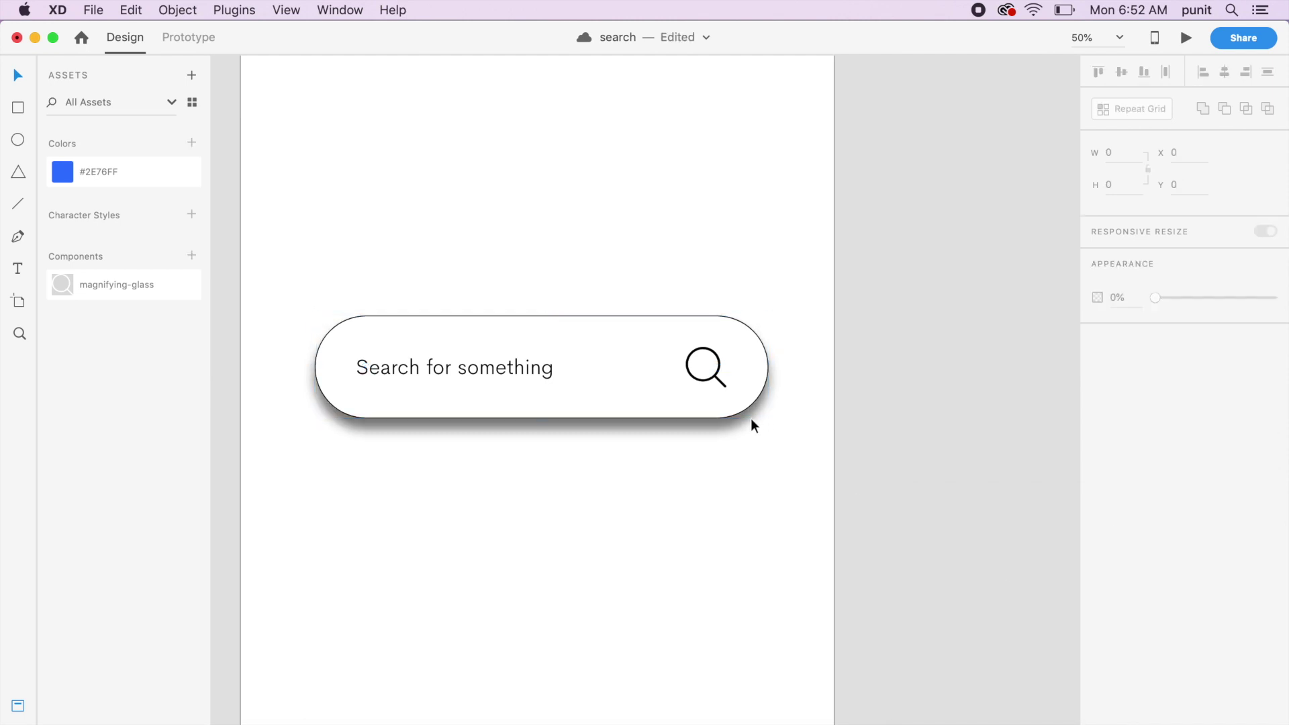
Set the opacity of the search bar, placeholder text and magnifying glass together to 25%.
scroll(816, 488, "left", 3)
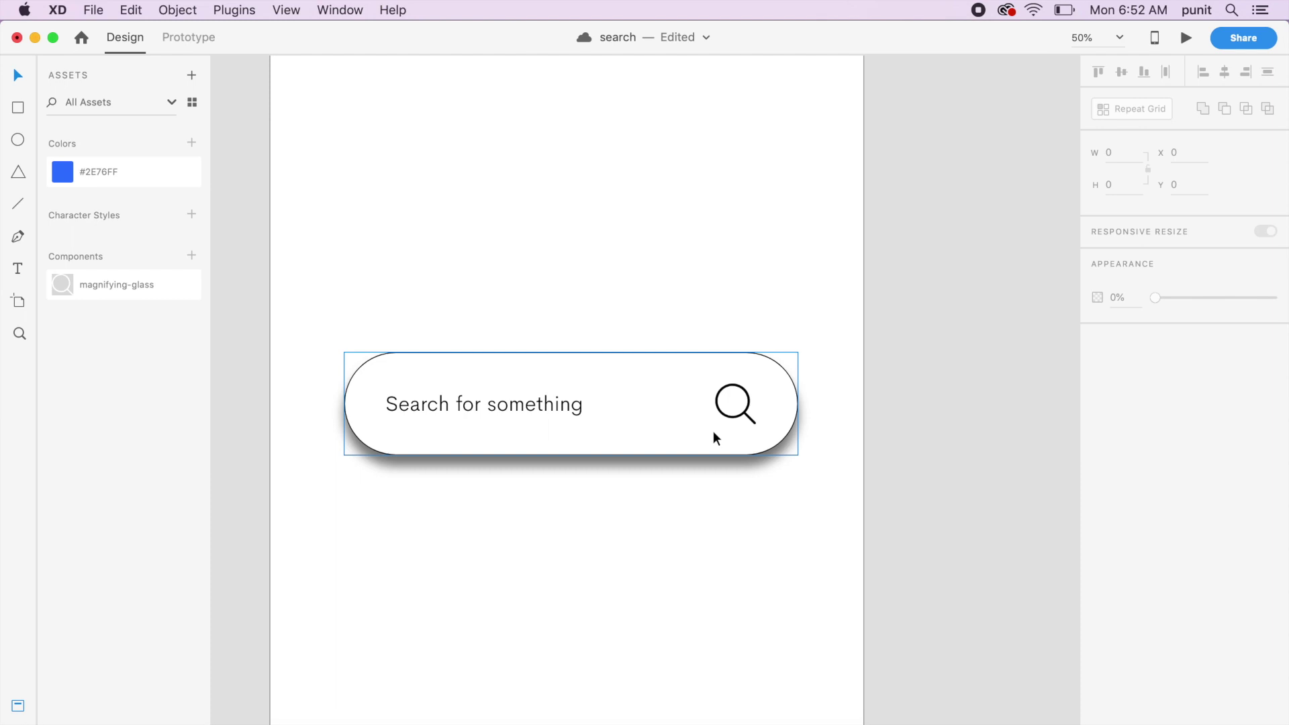
left_click_drag(795, 513, 406, 368)
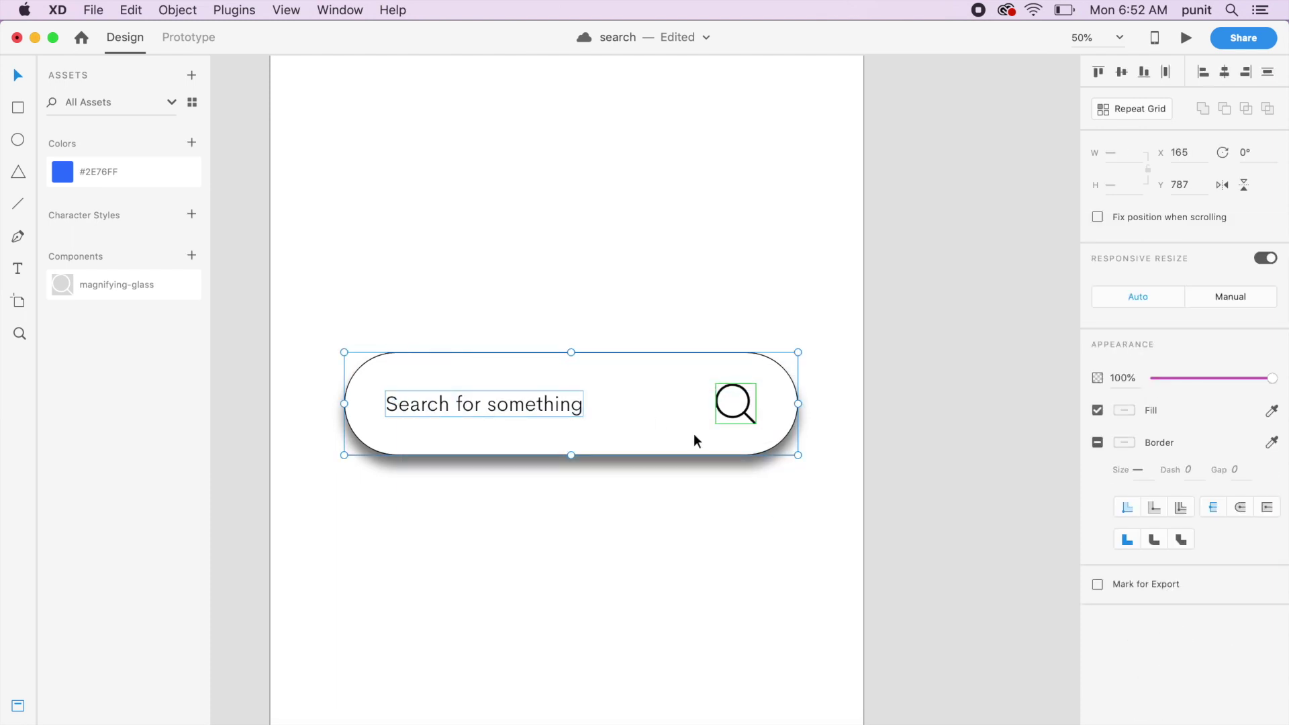
left_click(1141, 379)
type("25")
key("Return")
left_click(656, 440)
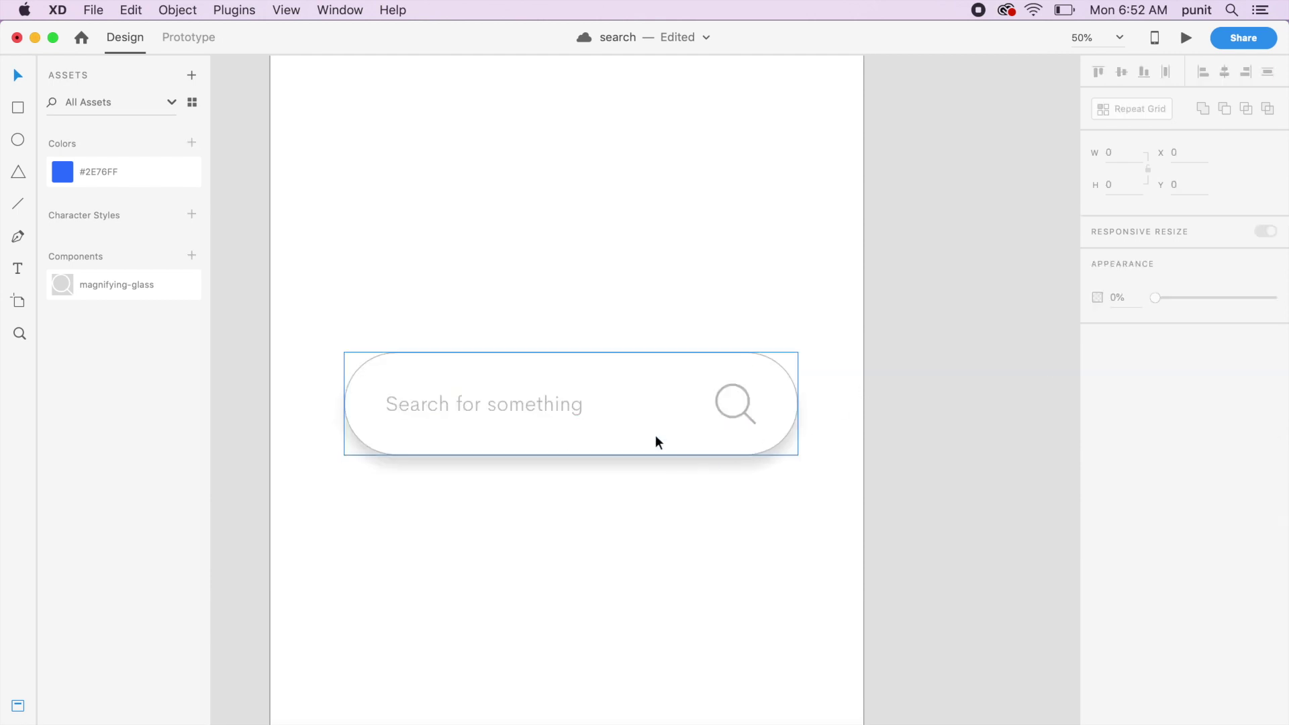
Lower the opacity of only the rounded search bar shape to 6%.
left_click(837, 494)
left_click(692, 452)
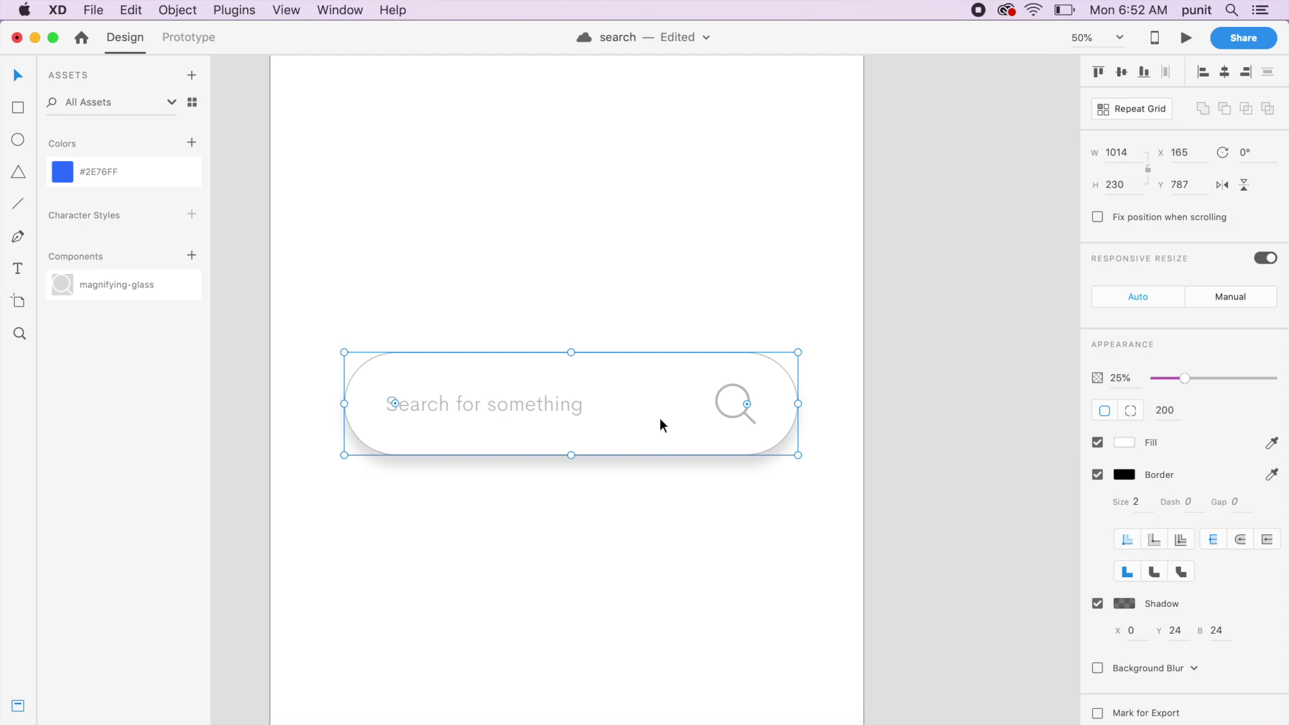
mouse_move(1186, 380)
left_mouse_down()
mouse_move(1154, 386)
mouse_move(1165, 385)
left_mouse_up()
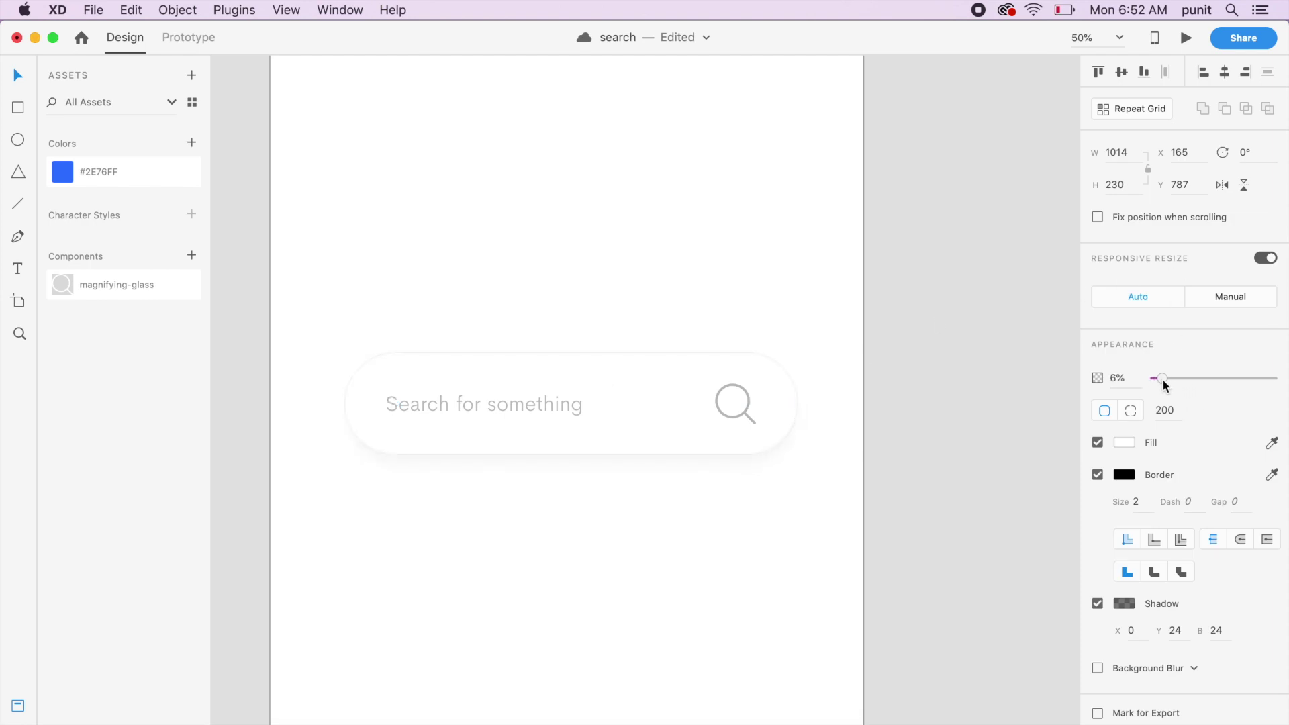
left_click(1014, 430)
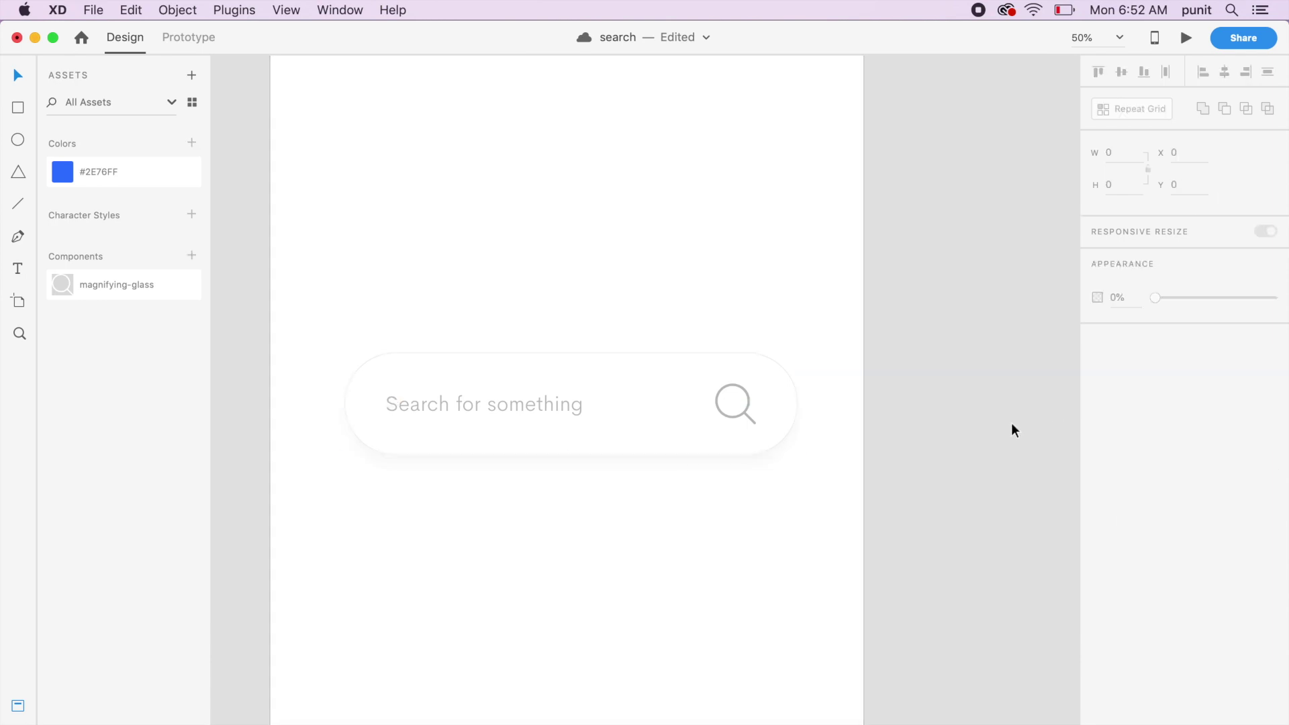
Duplicate the search bar artboard directly to the right of the original.
left_click(811, 369)
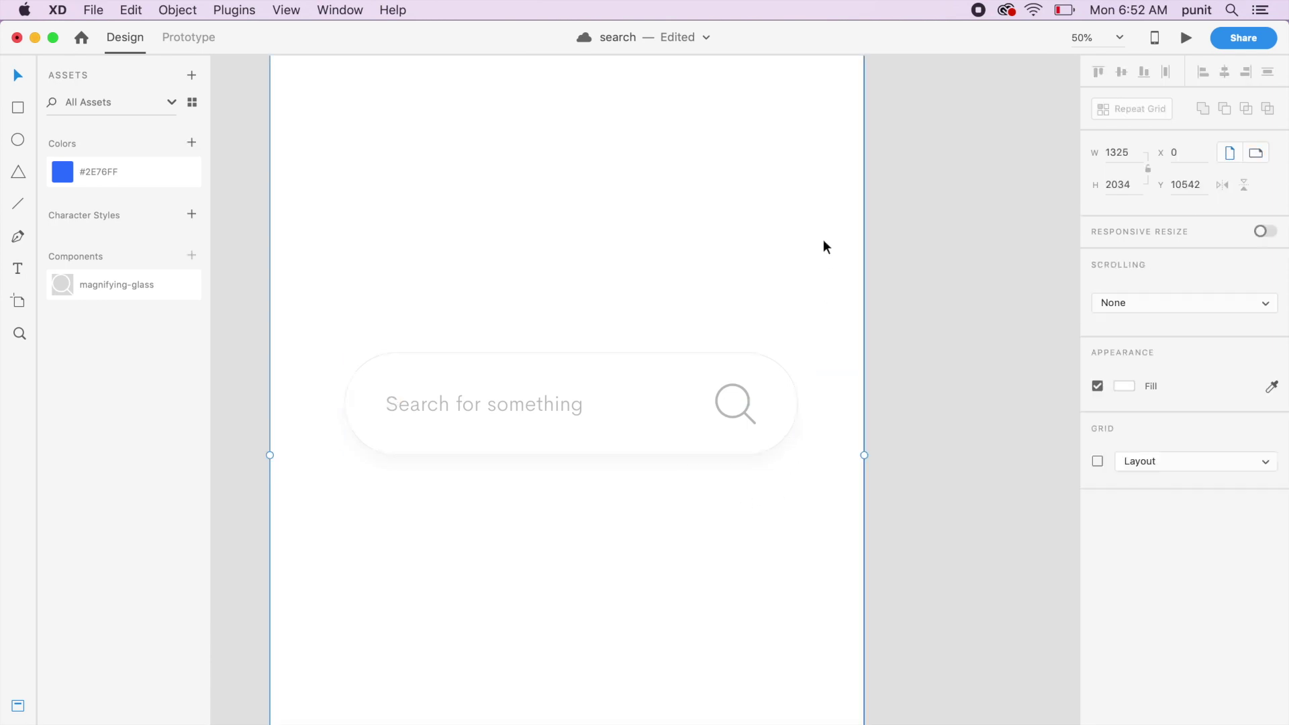
scroll(803, 245, "left", 3)
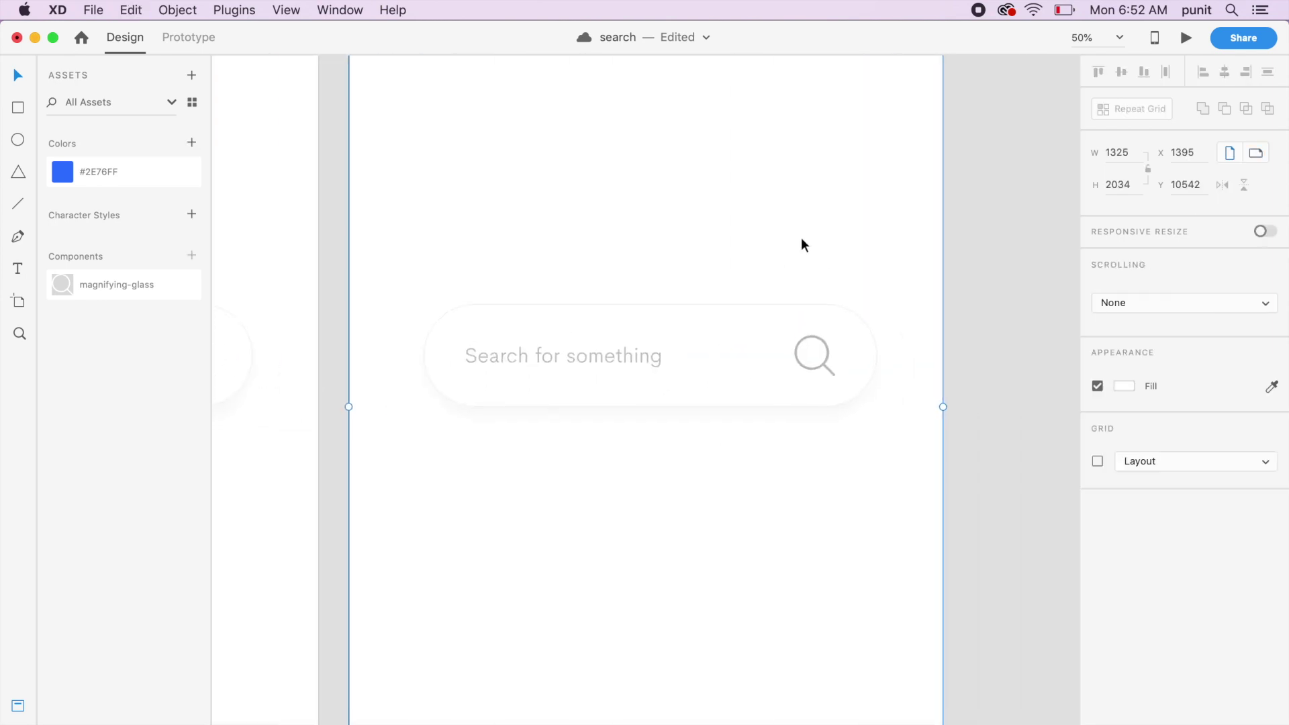
left_click(779, 363)
key("Escape")
Raise the opacity of the rounded search bar shape on the duplicated artboard to 25%.
left_click(717, 388)
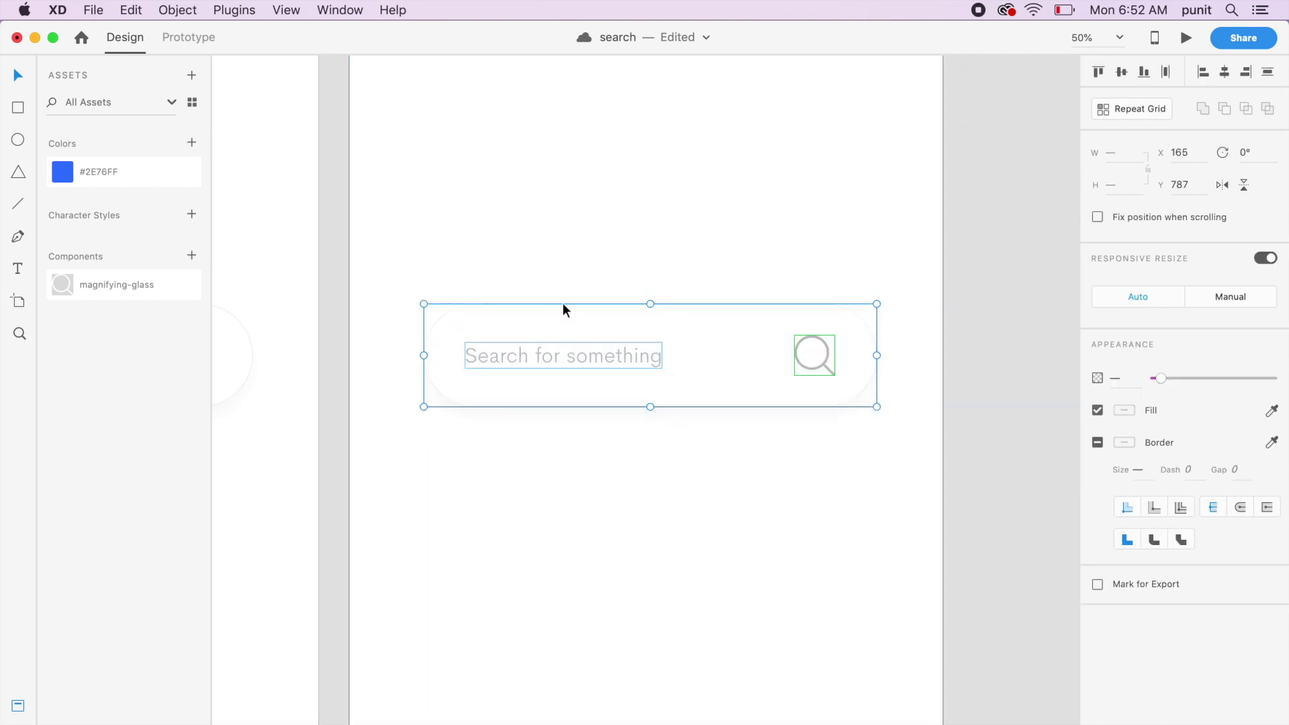
left_click(897, 424)
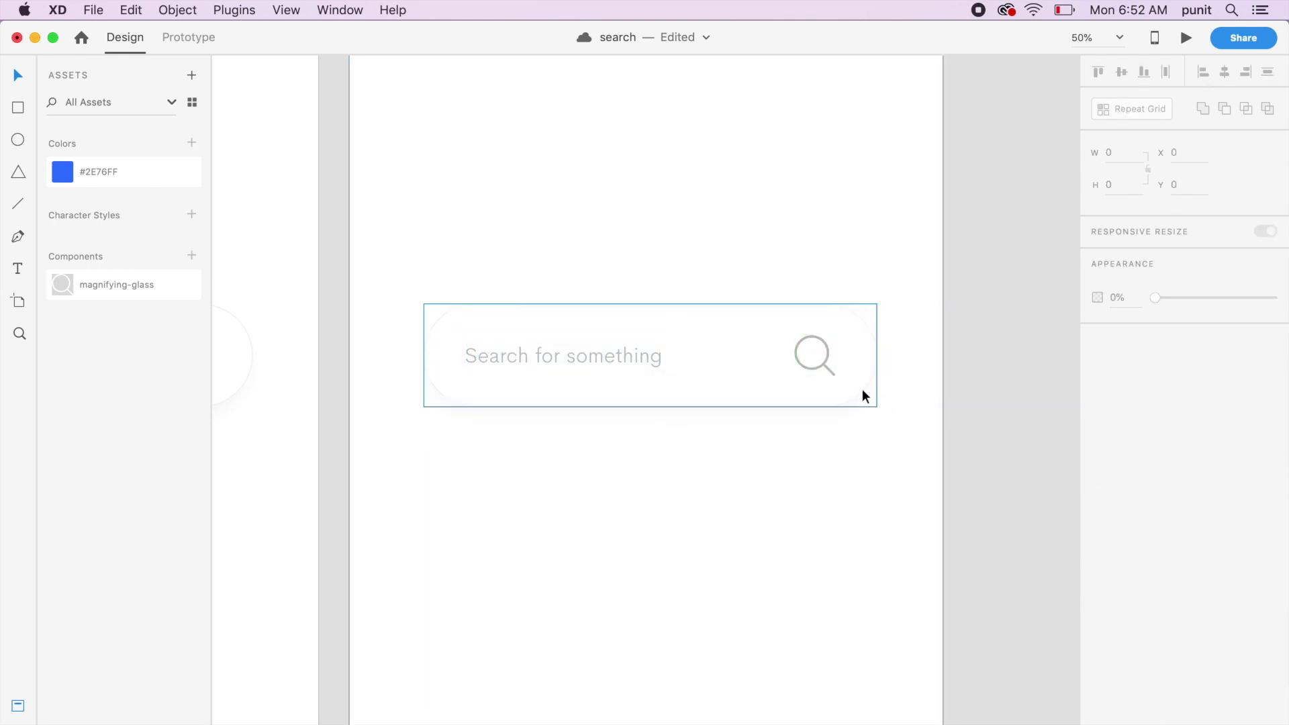
double_click(866, 396)
left_click_drag(1164, 382, 1186, 380)
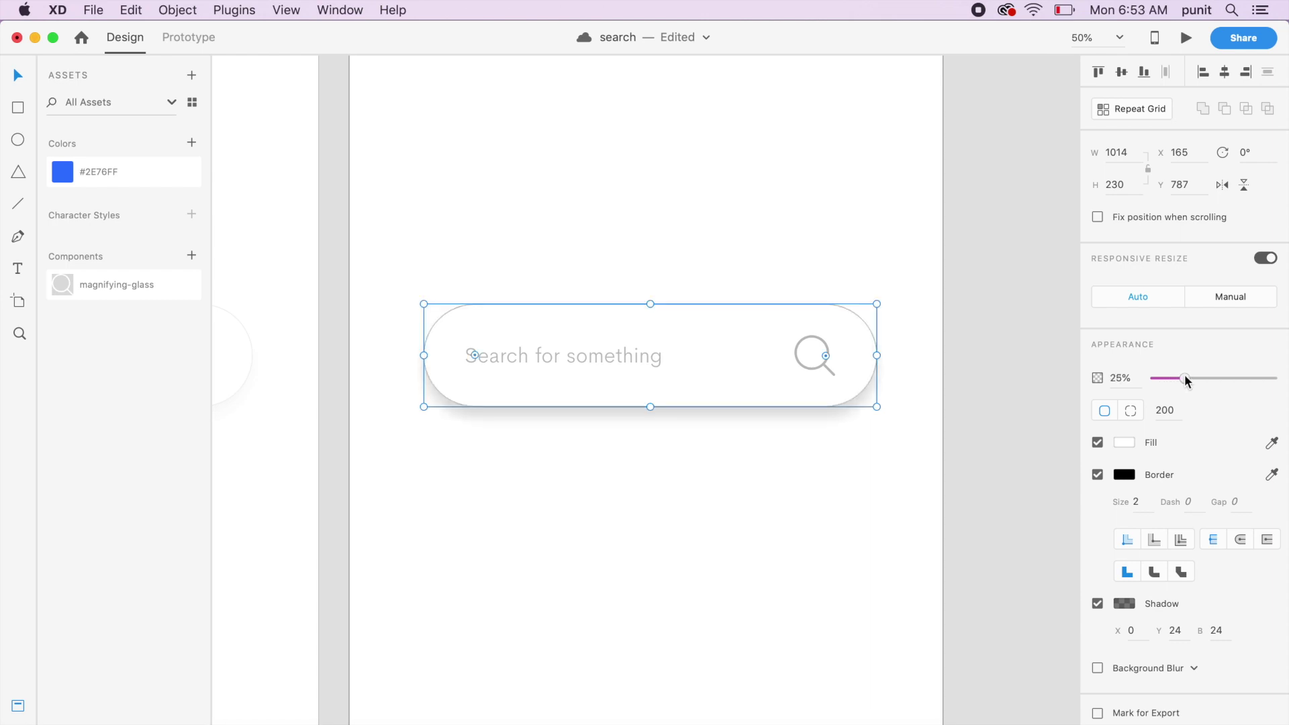
Set the duplicated artboard's "Search for something" text and magnifying glass to 100% opacity.
left_click(833, 373)
left_click(609, 371, "shift")
left_click_drag(1184, 379, 1276, 379)
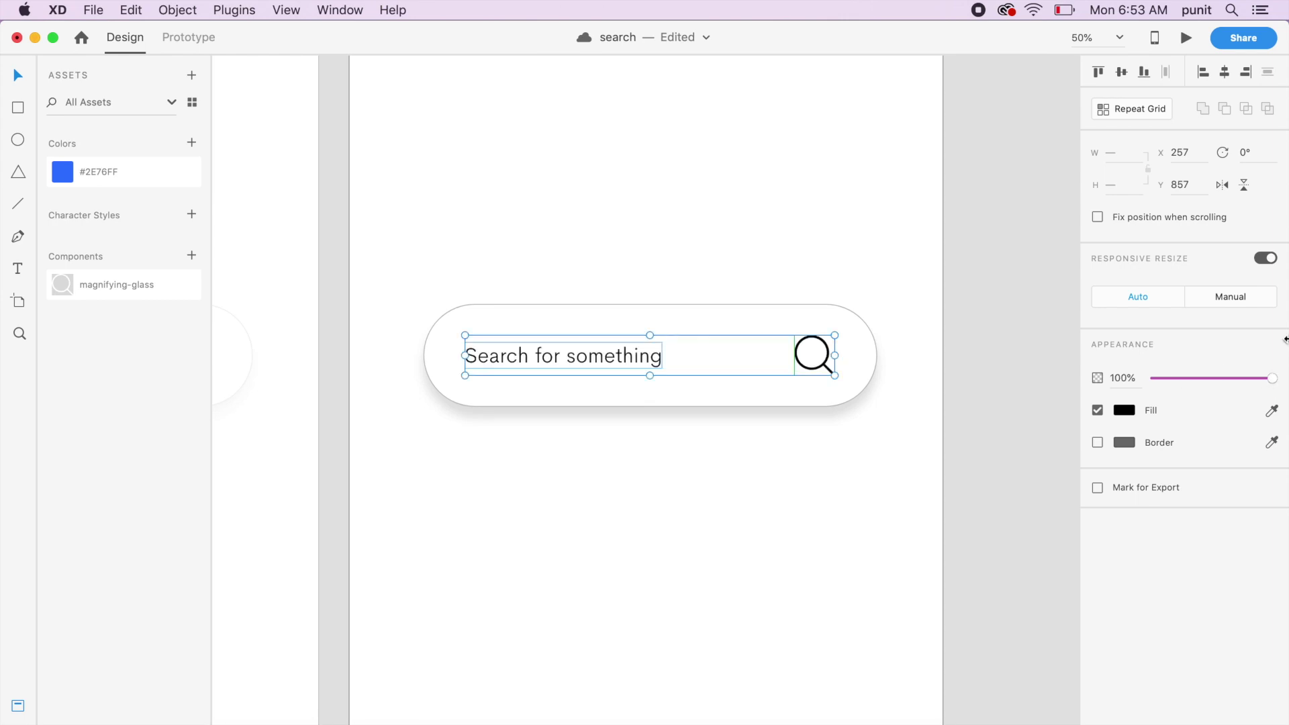
left_click(792, 603)
Prototype a Tap interaction from the search bar on Artboard – 8 to Artboard – 9 using the Auto-Animate action.
scroll(791, 602, "left", 5)
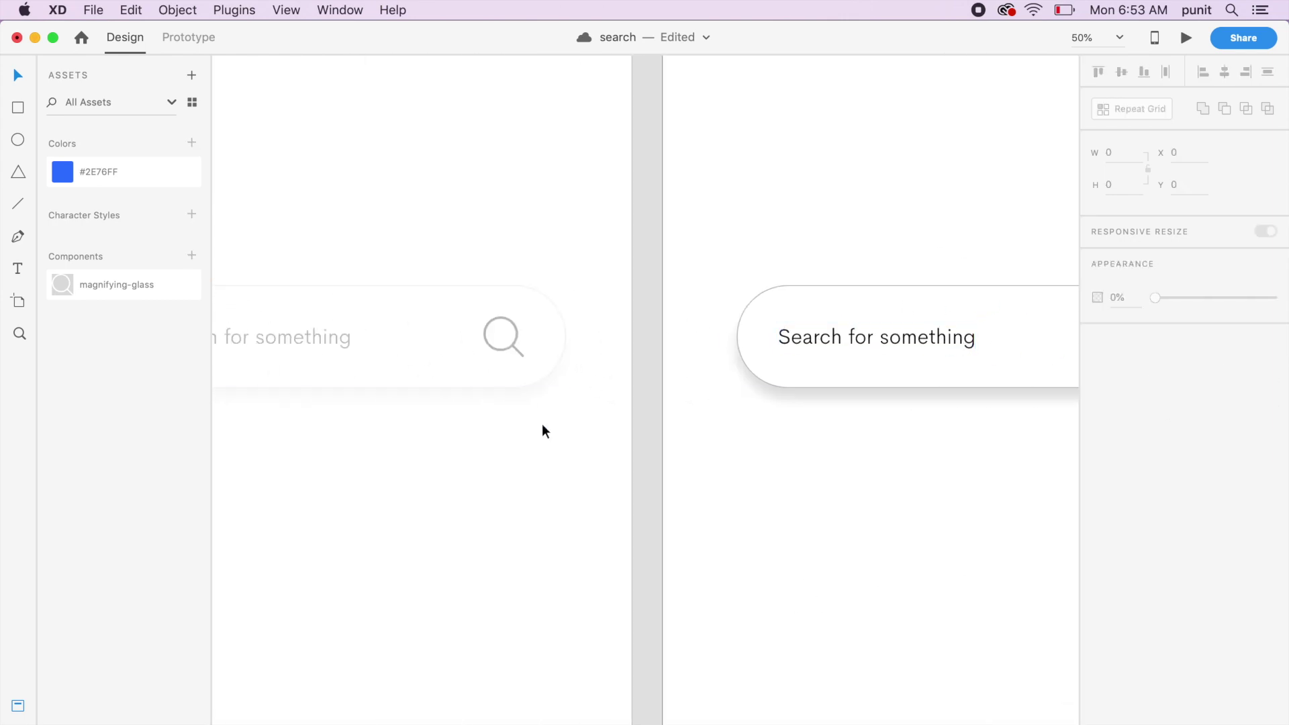
scroll(544, 483, "left", 3)
left_click(179, 38)
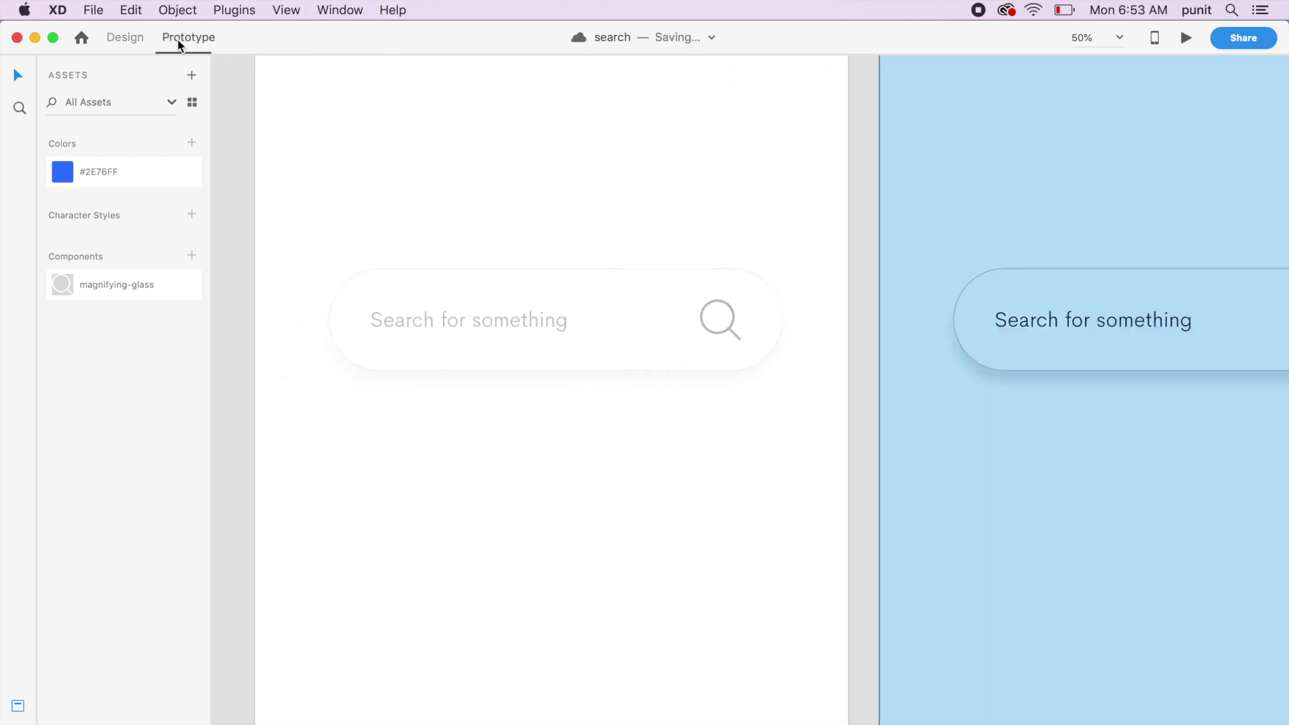
left_click(694, 285)
key("super+0")
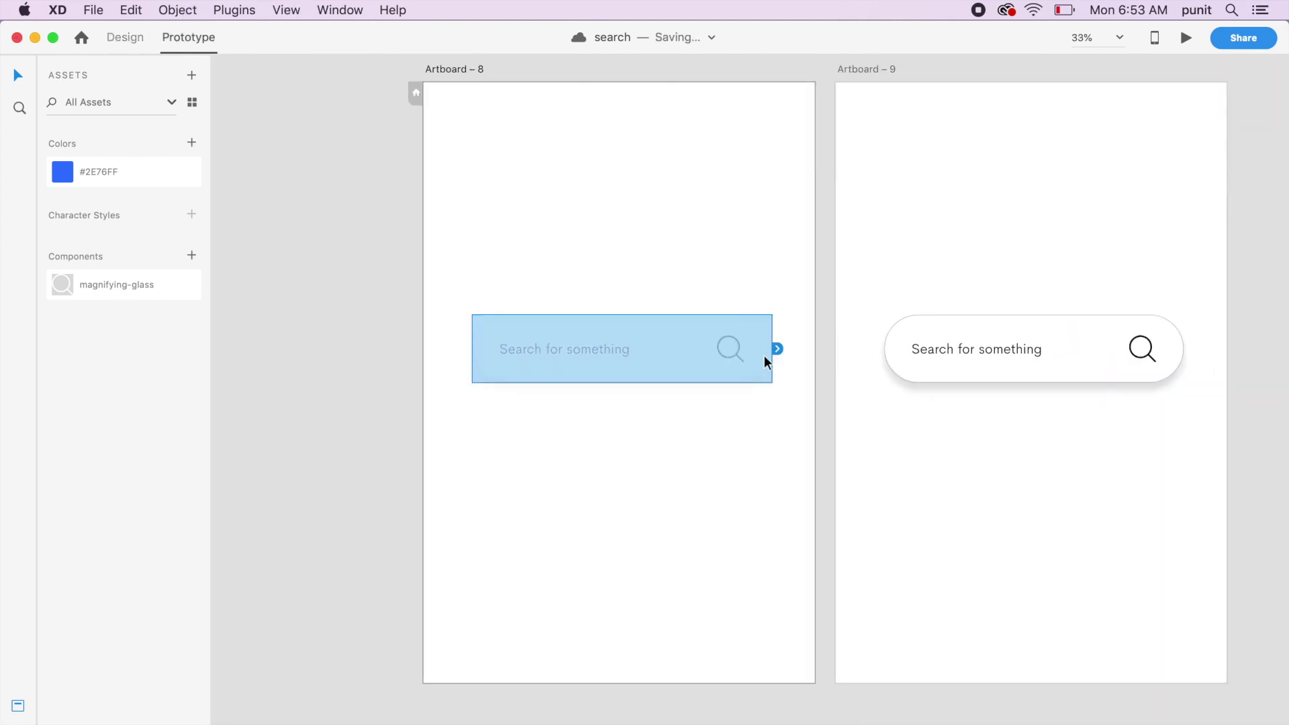
left_click_drag(775, 350, 941, 371)
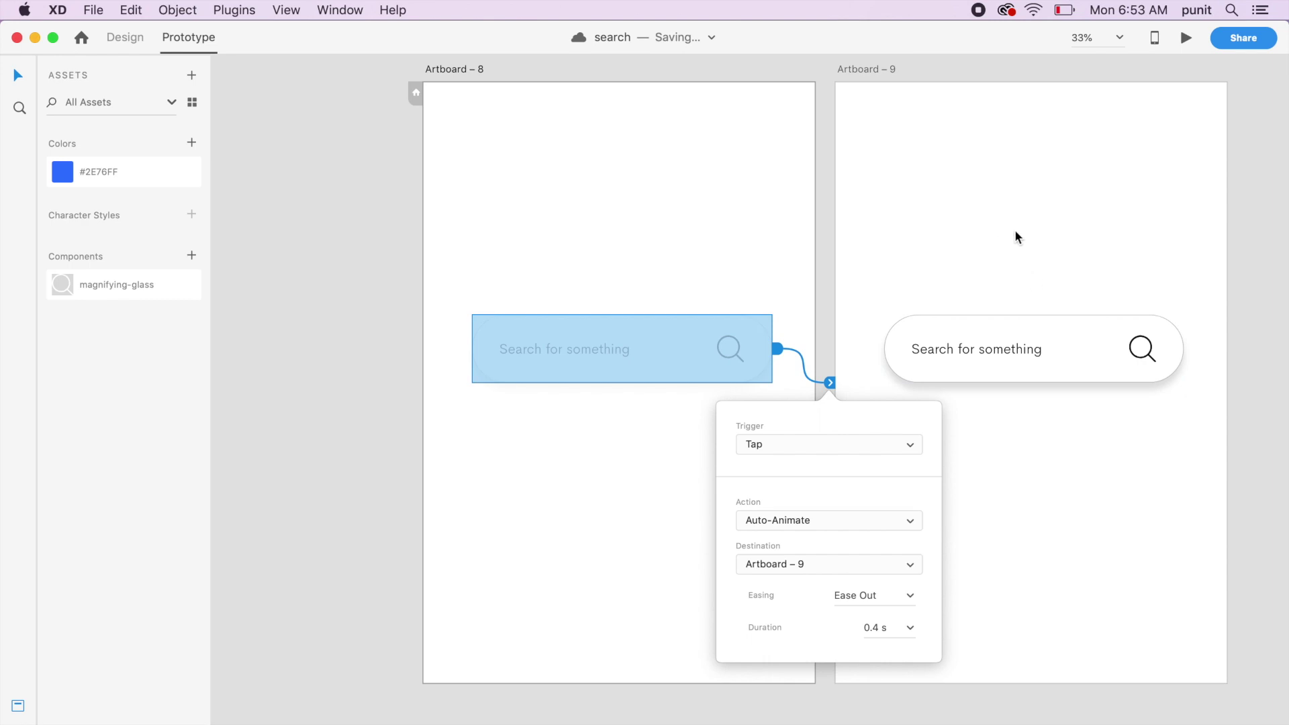
left_click(895, 521)
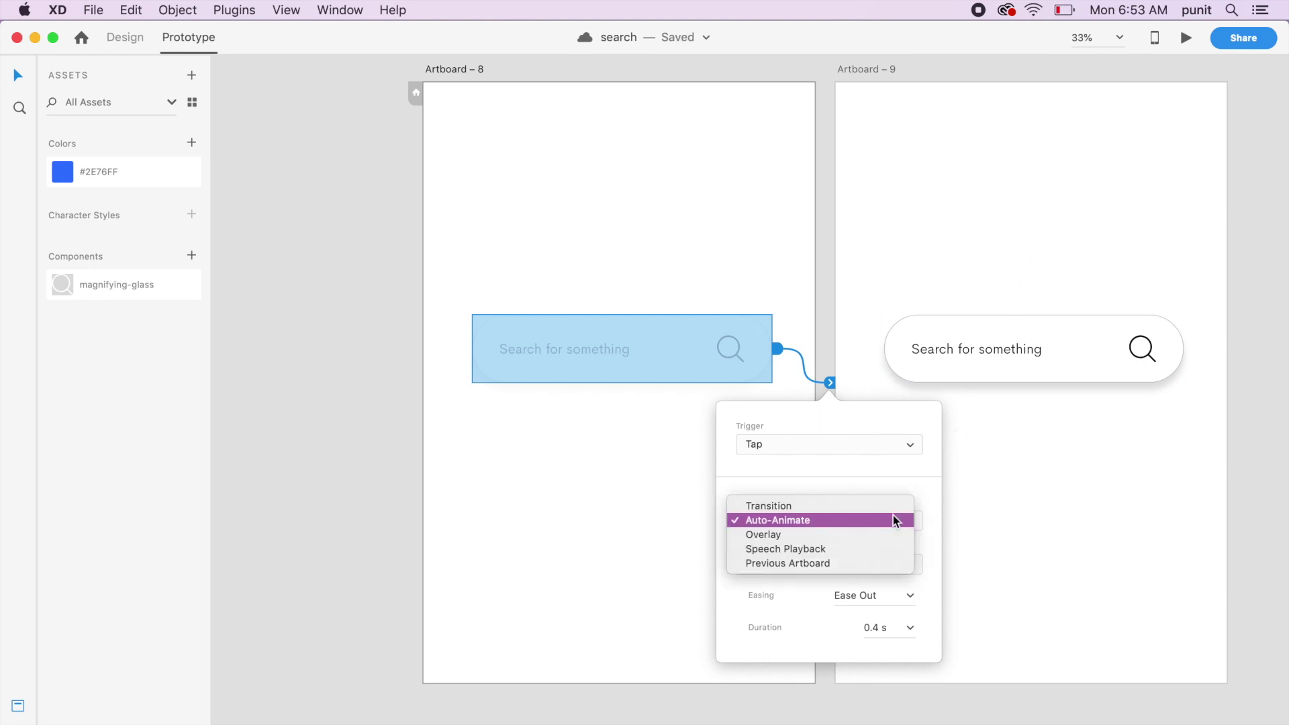
left_click(898, 518)
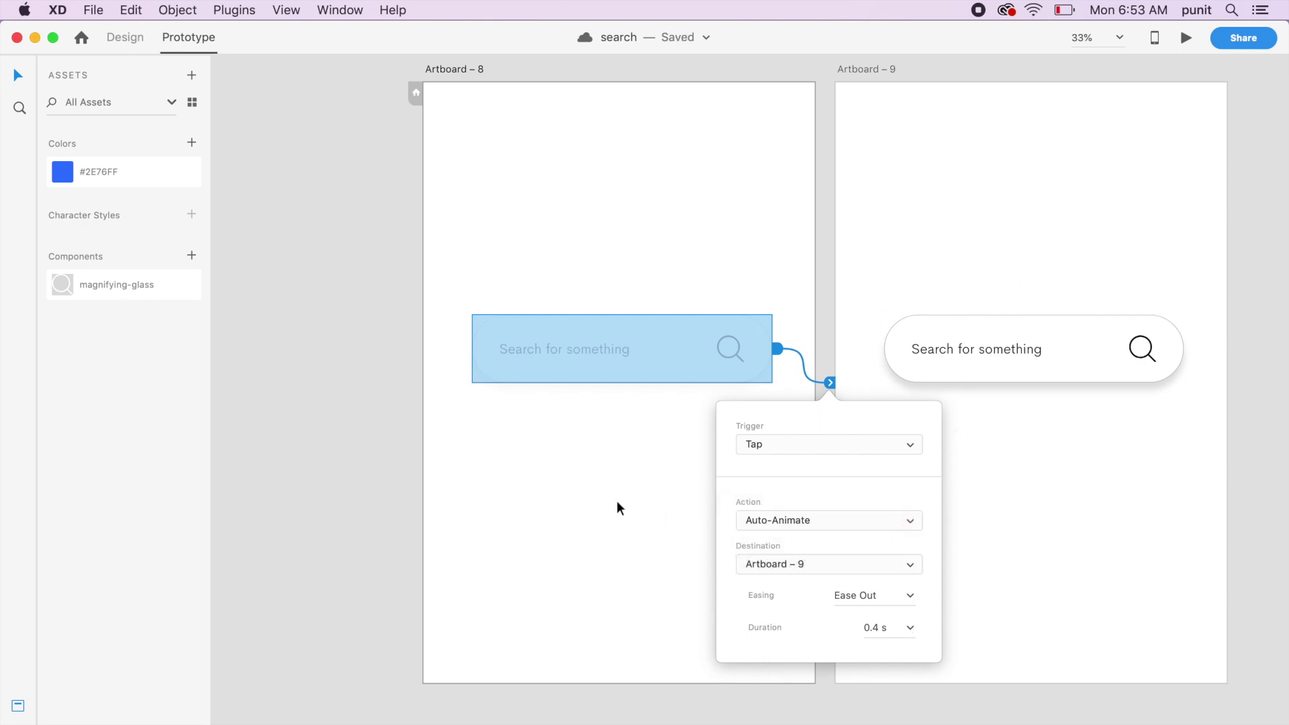
left_click(573, 501)
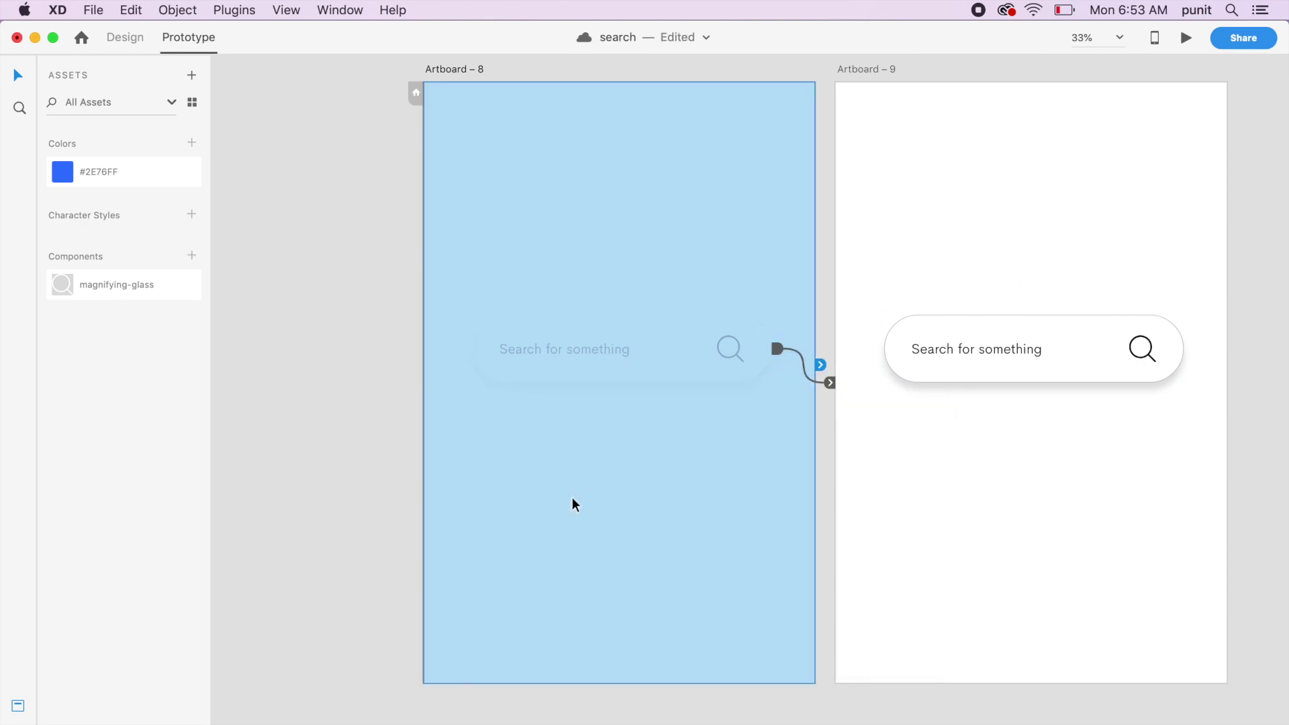
Preview the search bar's tap animation from Artboard – 8, and close the preview.
left_click(1184, 42)
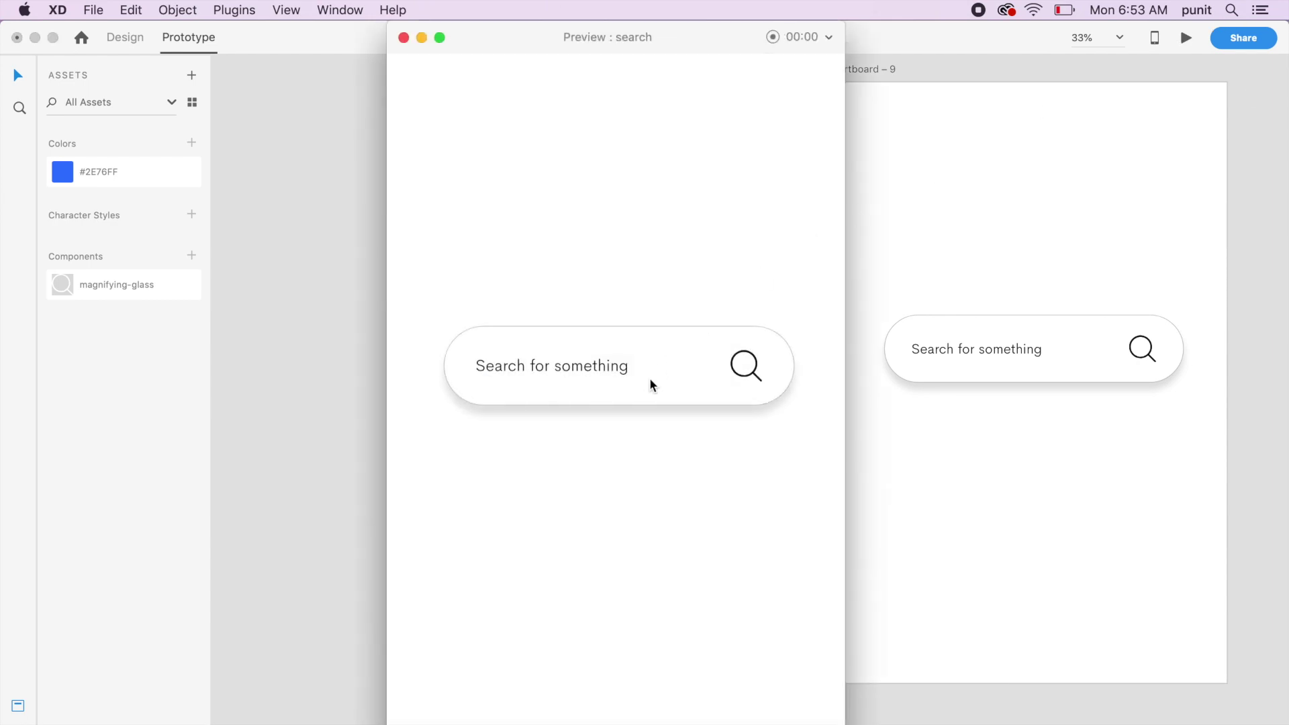
left_click(404, 37)
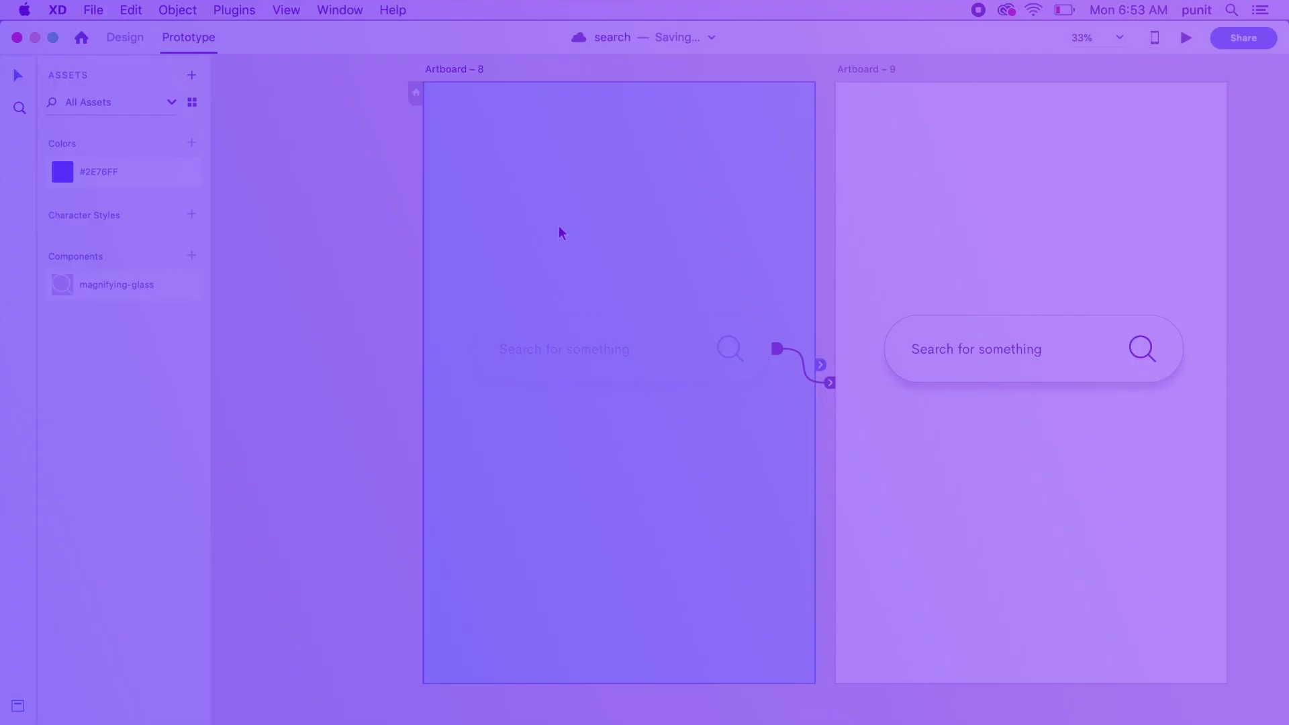